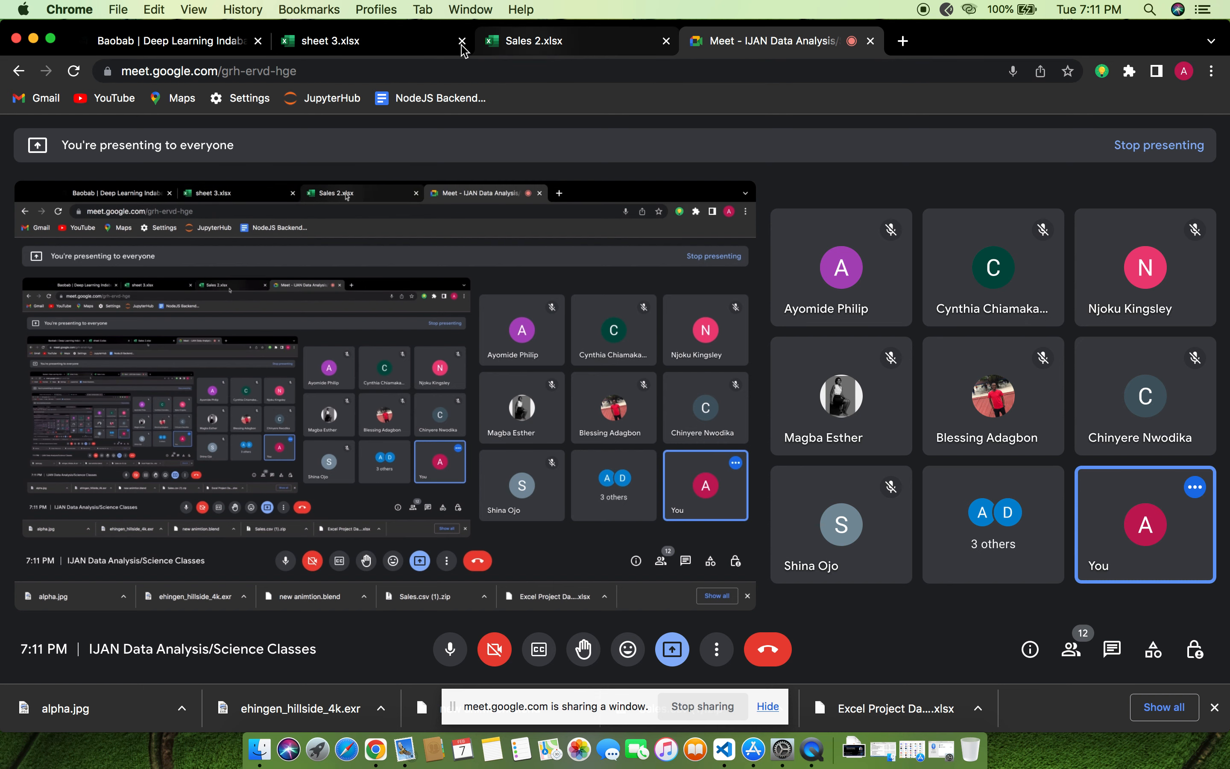
Switch to the sheet 3 workbook and examine the data and regional iPhone summary on the "solution (4)" sheet
{"action": "left_click", "coordinate": [385, 41]}
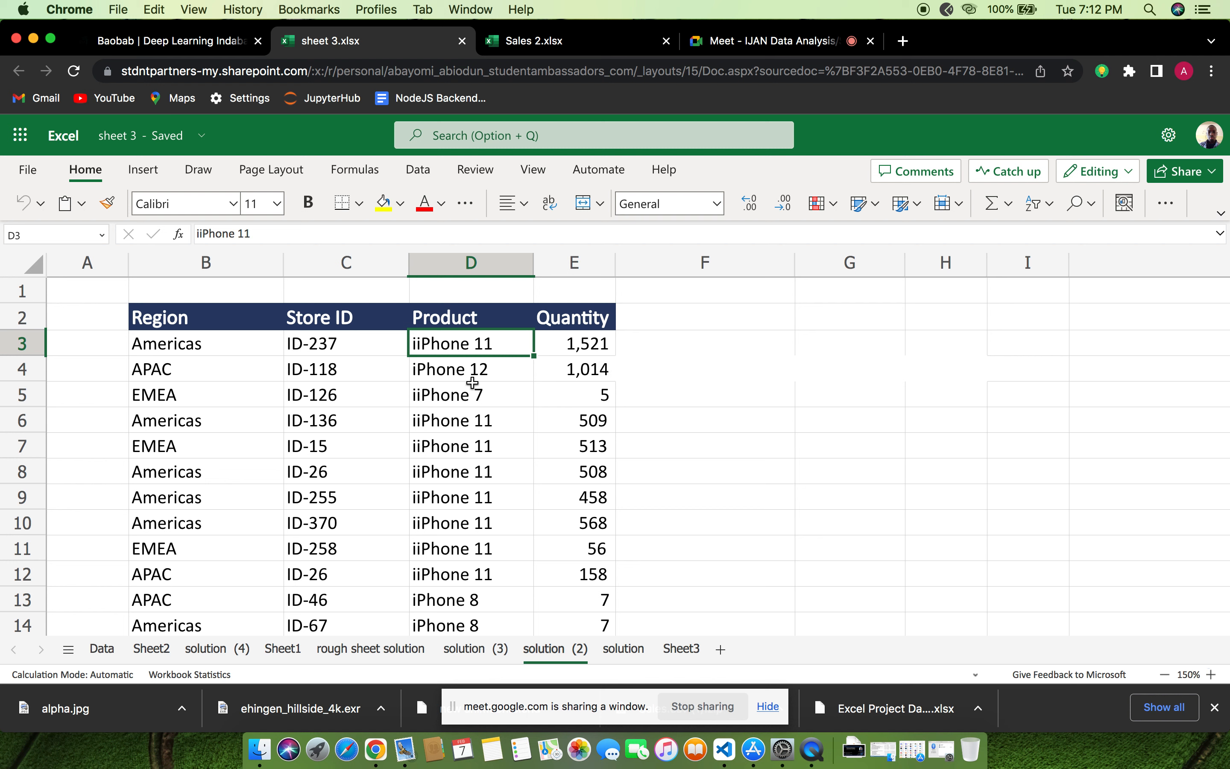
{"action": "left_click", "coordinate": [199, 646]}
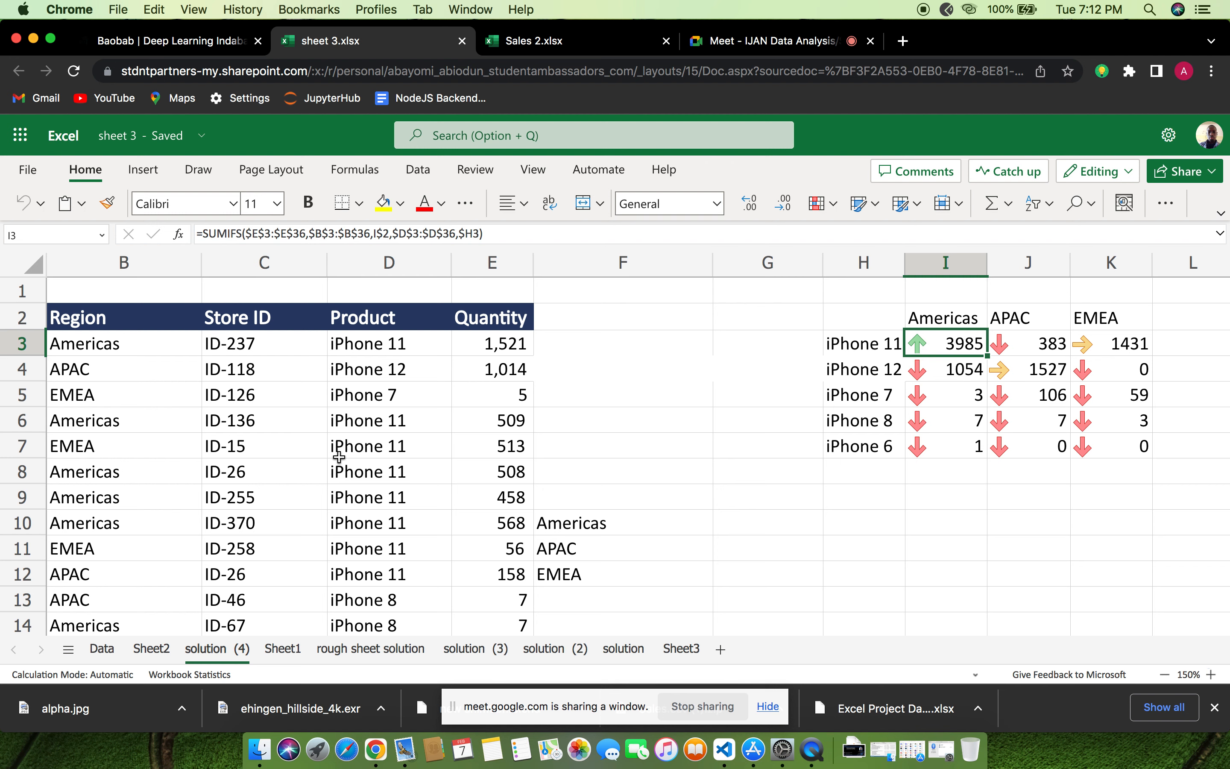
{"action": "scroll", "coordinate": [339, 456], "scroll_direction": "down", "scroll_amount": 10}
{"action": "scroll", "coordinate": [339, 457], "scroll_direction": "down", "scroll_amount": 9}
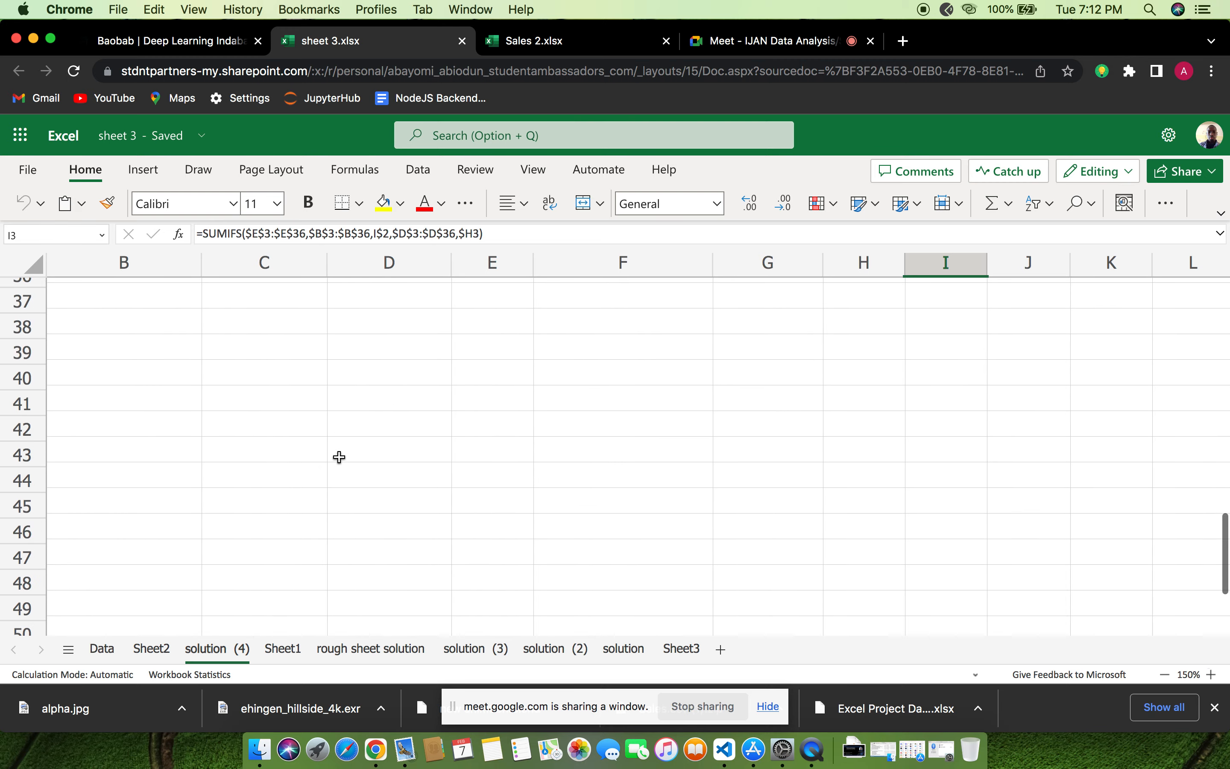
{"action": "scroll", "coordinate": [339, 456], "scroll_direction": "up", "scroll_amount": 2}
{"action": "scroll", "coordinate": [339, 456], "scroll_direction": "up", "scroll_amount": 15}
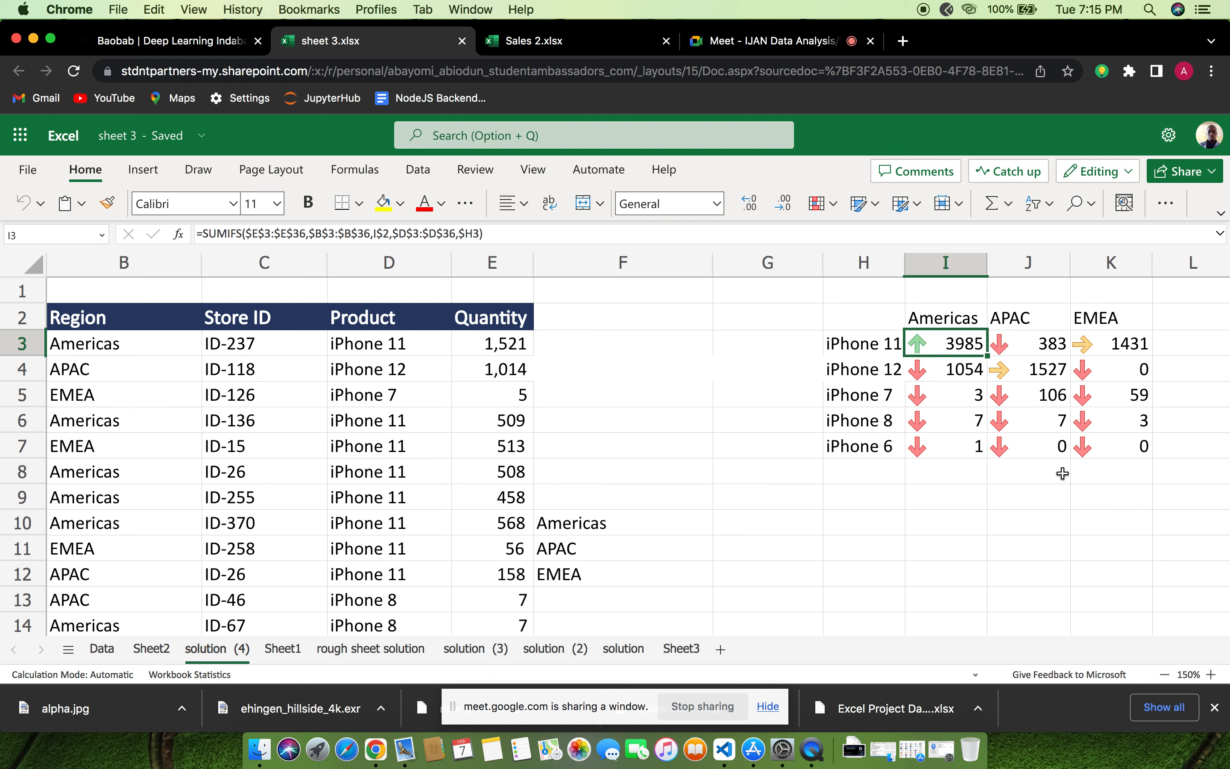
Switch to the Google Meet call, admit the waiting participant and mute the microphone
{"action": "left_click", "coordinate": [757, 40]}
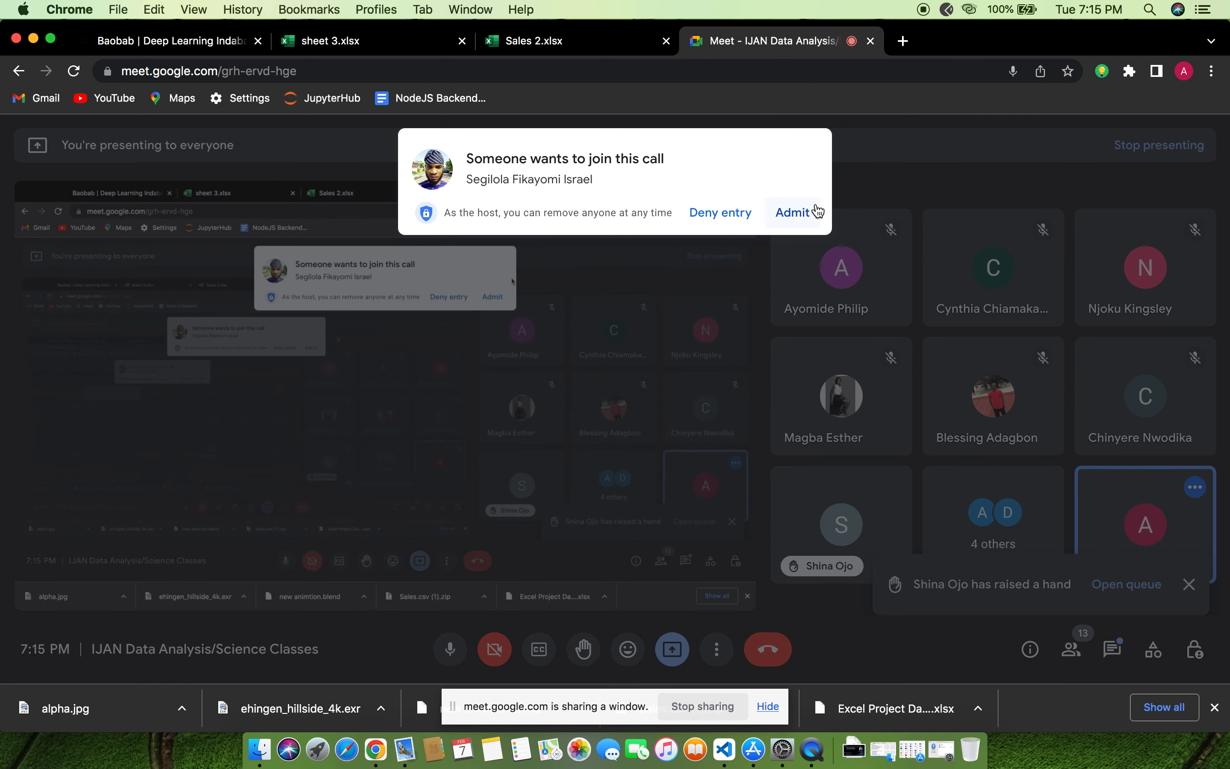
{"action": "left_click", "coordinate": [792, 213]}
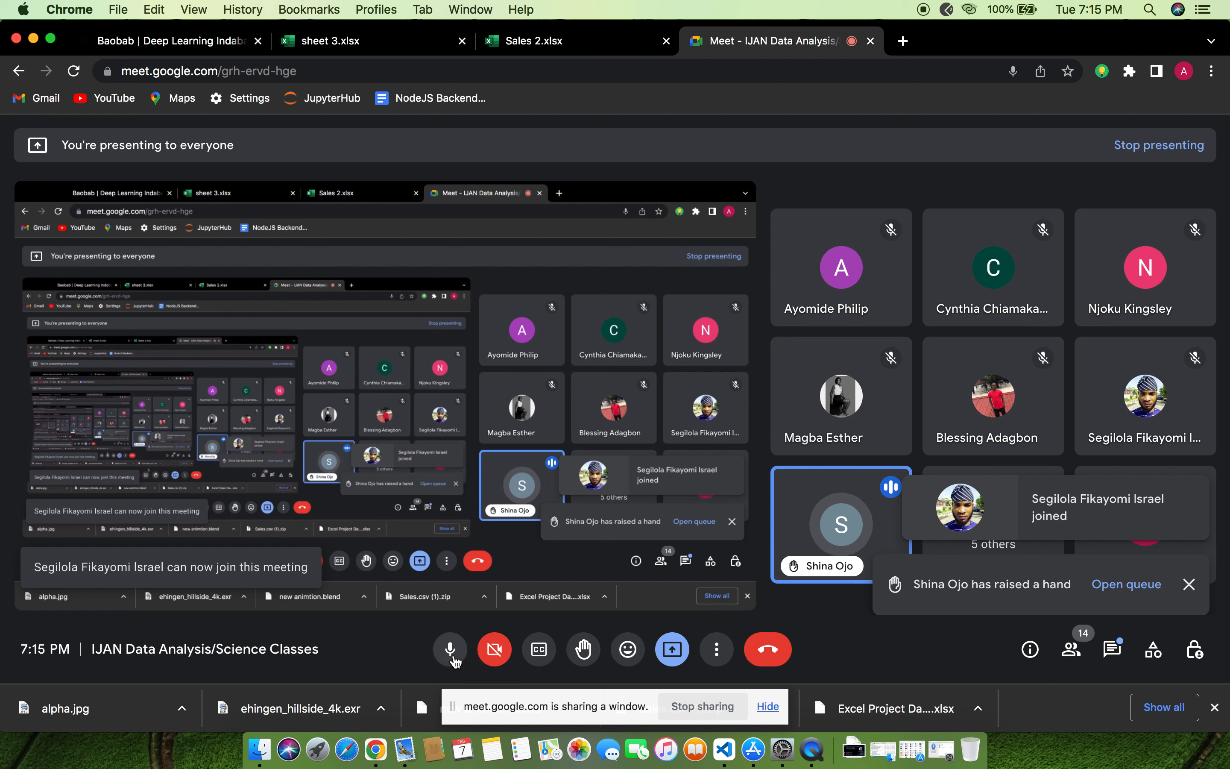
{"action": "left_click", "coordinate": [454, 656]}
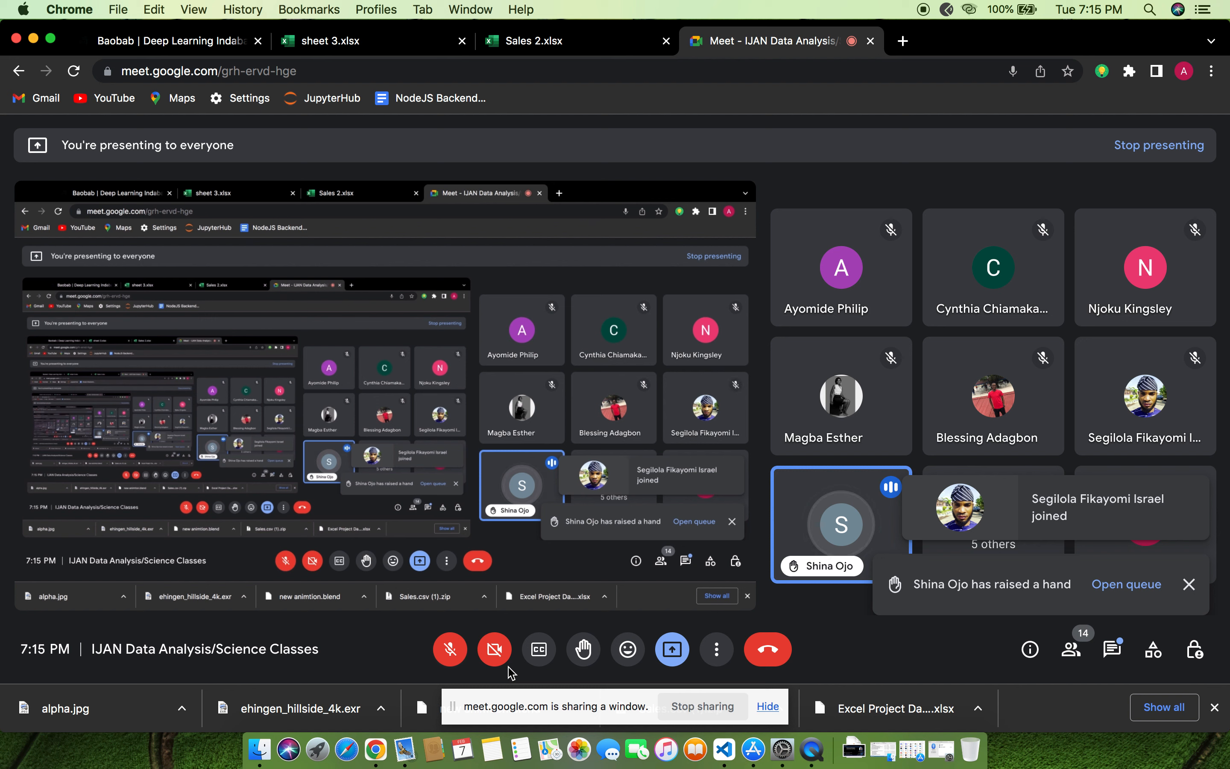
Alternately unmute and mute the microphone during the discussion with participants, leaving it muted
{"action": "left_click", "coordinate": [449, 649]}
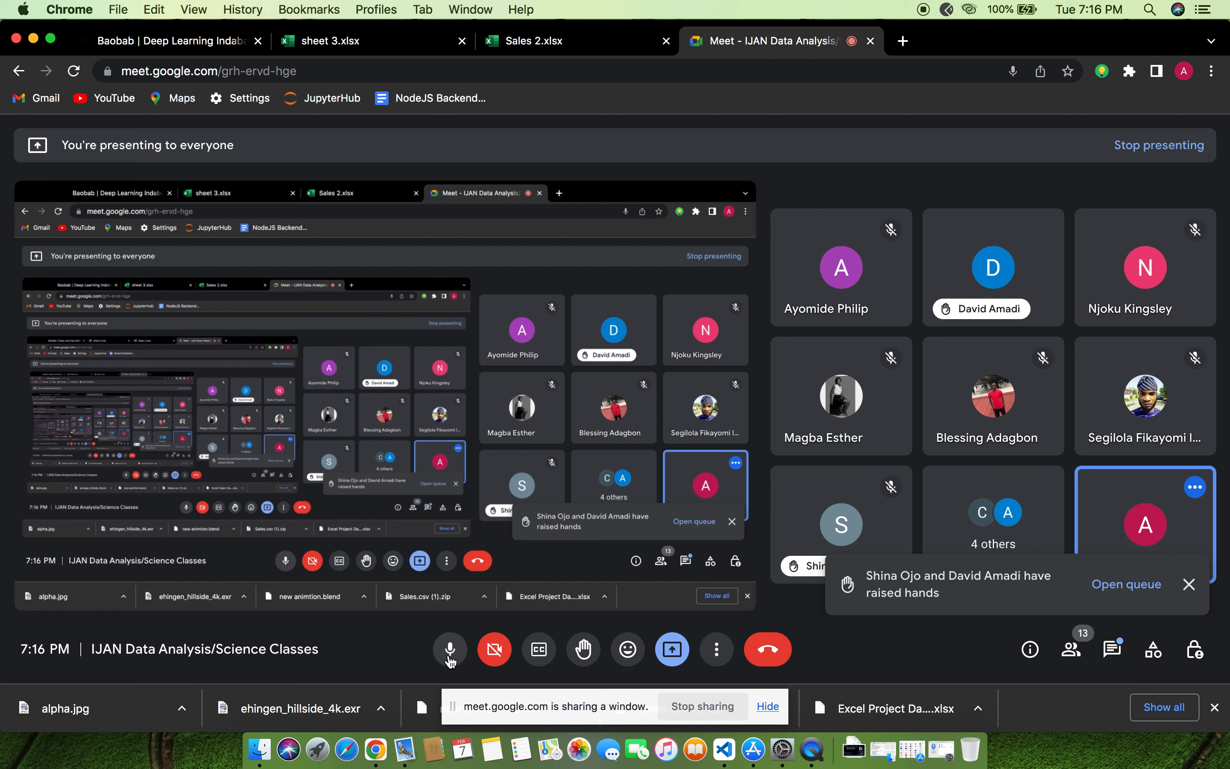
{"action": "left_click", "coordinate": [449, 656]}
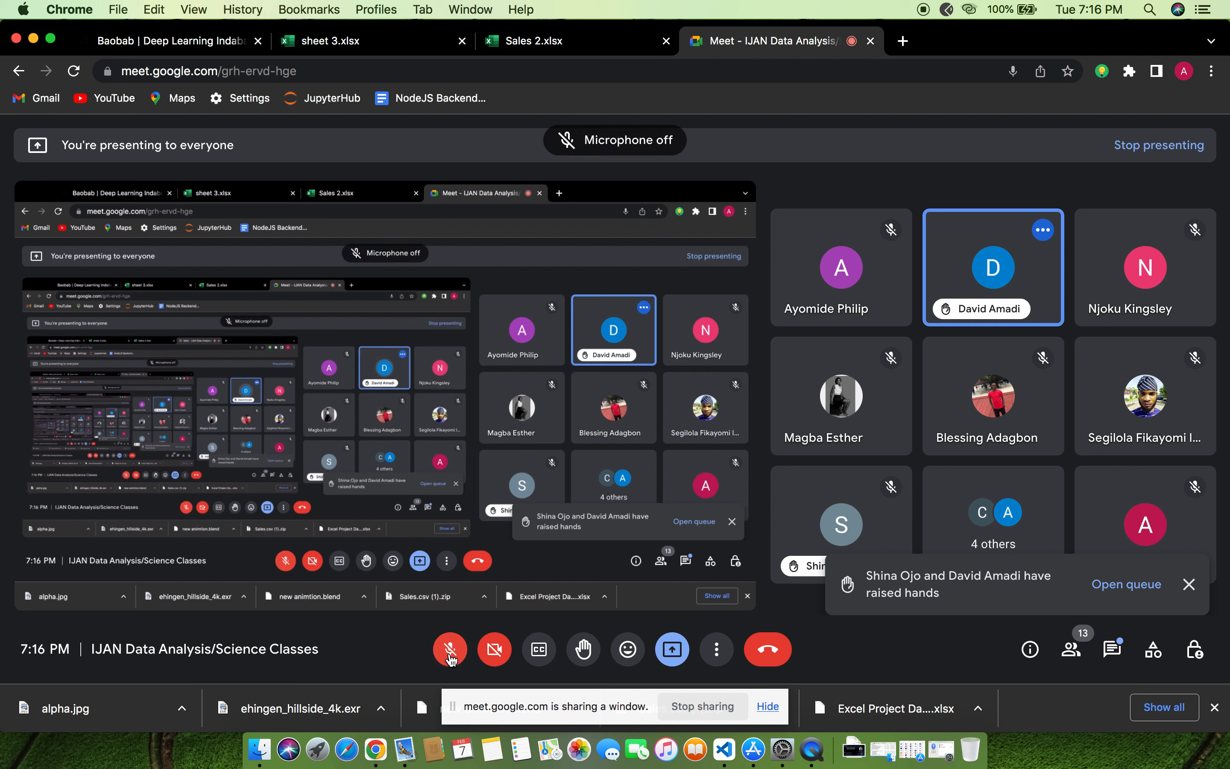
{"action": "left_click", "coordinate": [450, 650]}
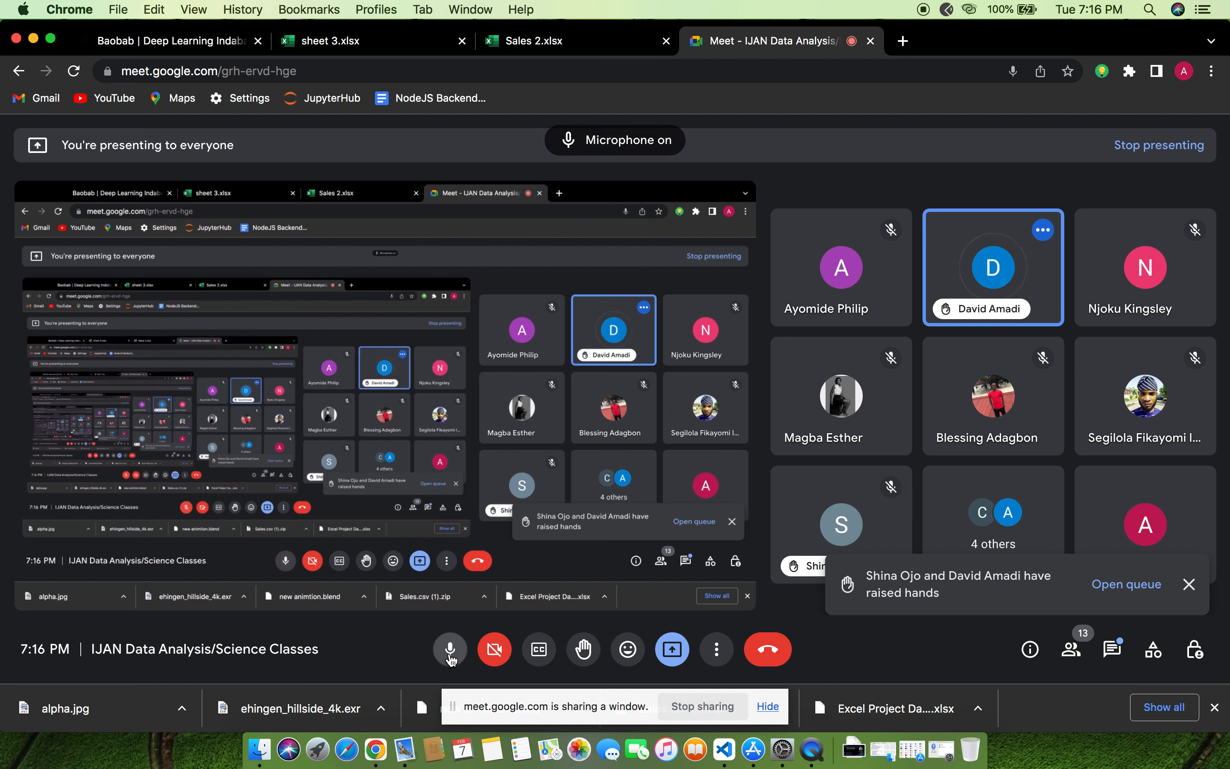
{"action": "left_click", "coordinate": [450, 656]}
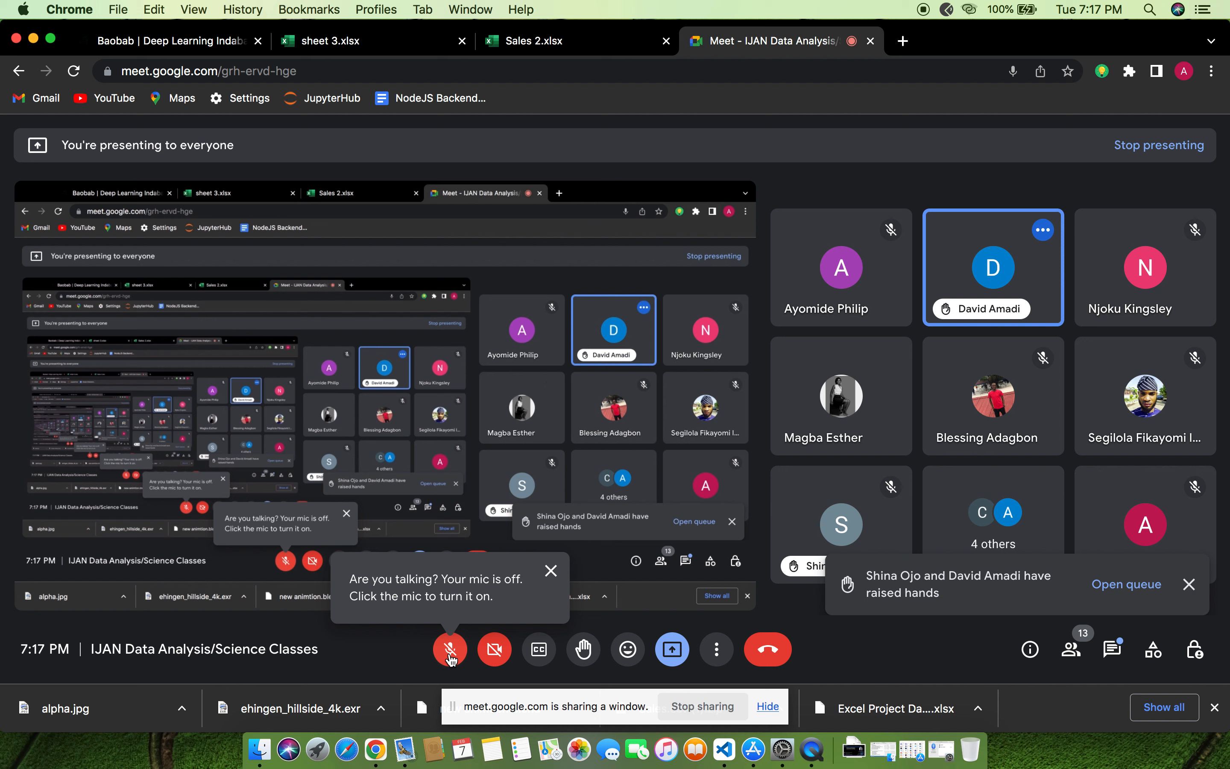
{"action": "left_click", "coordinate": [450, 660]}
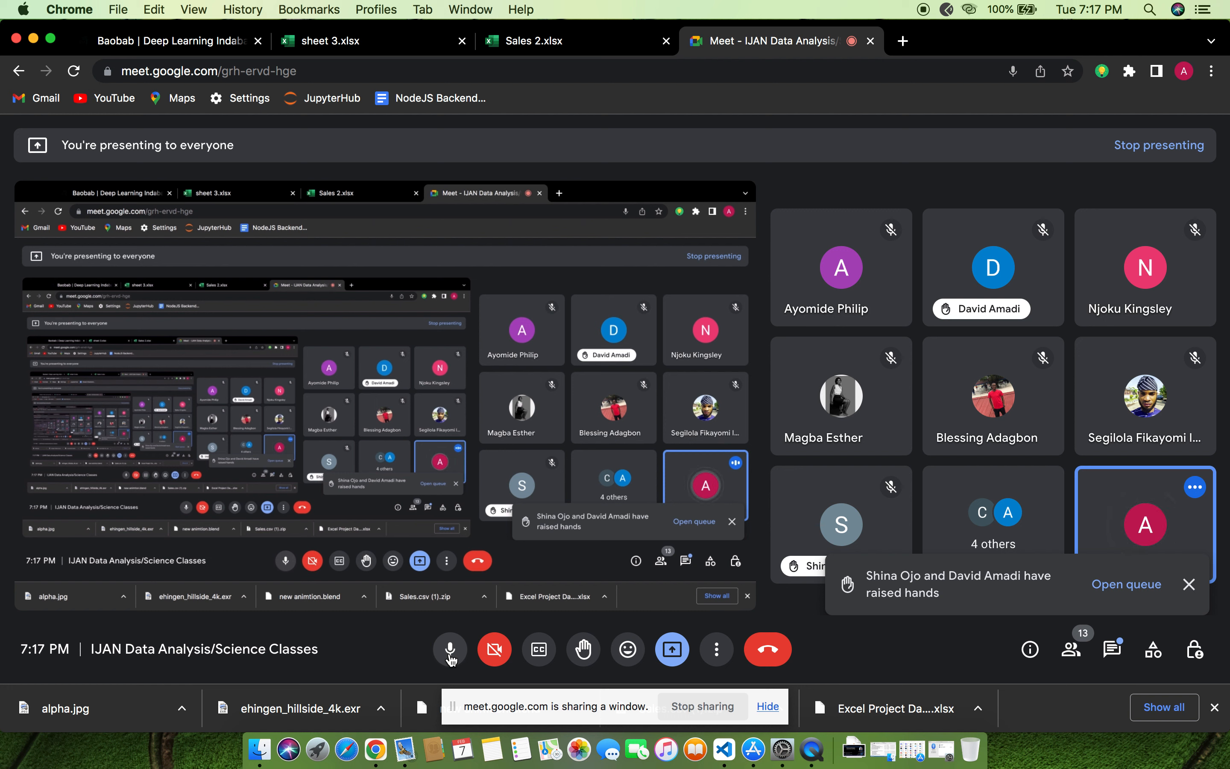
{"action": "left_click", "coordinate": [455, 658]}
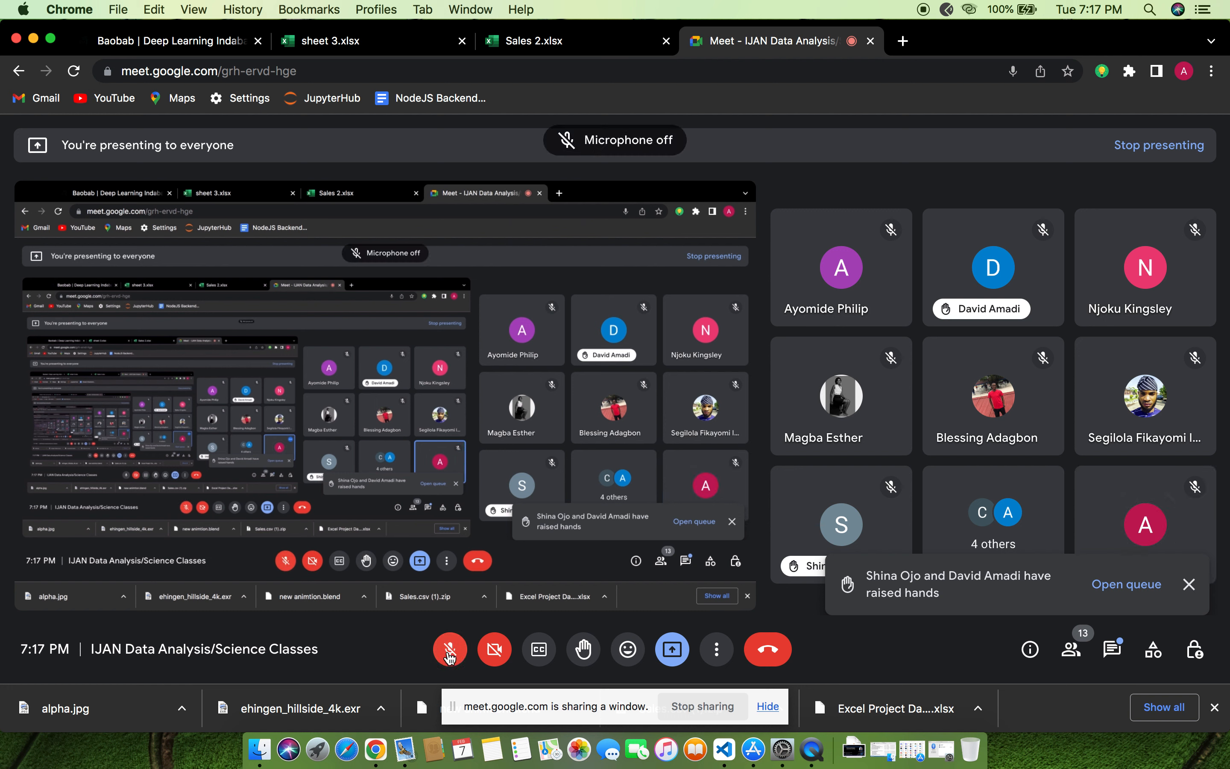
{"action": "left_click", "coordinate": [453, 657]}
{"action": "left_click", "coordinate": [452, 656]}
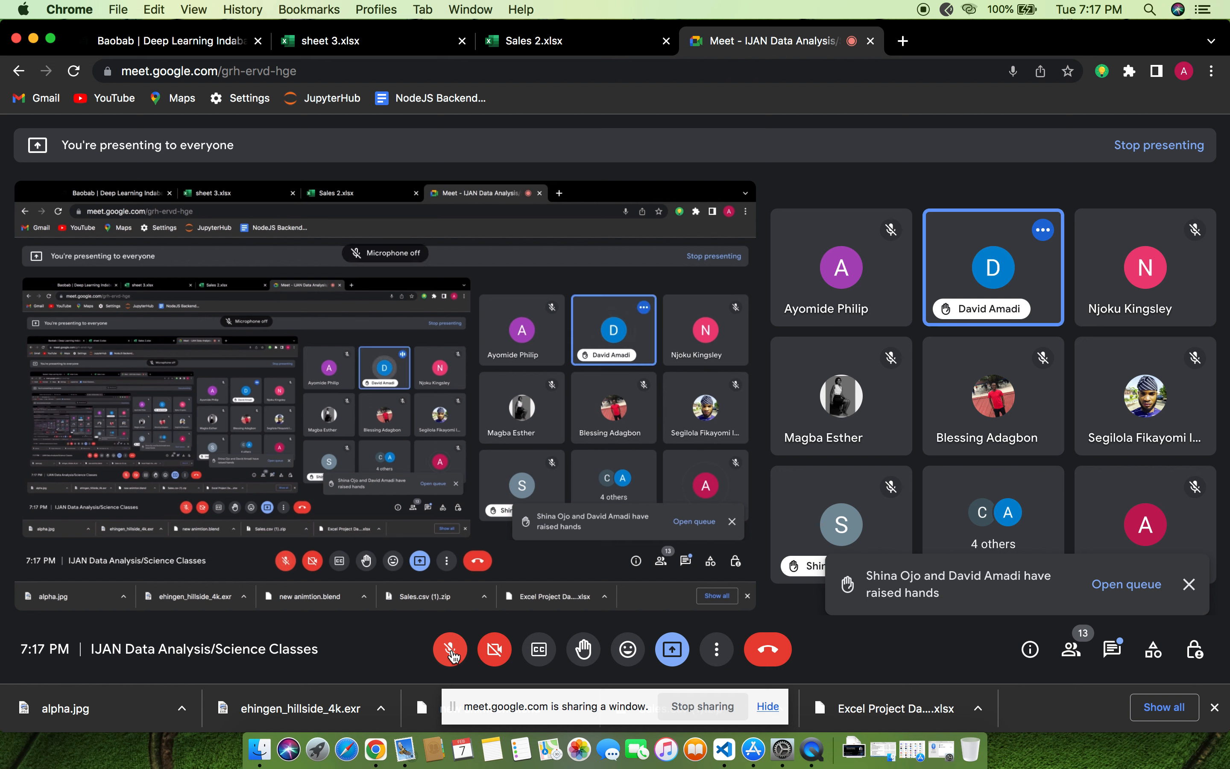
{"action": "left_click", "coordinate": [451, 654]}
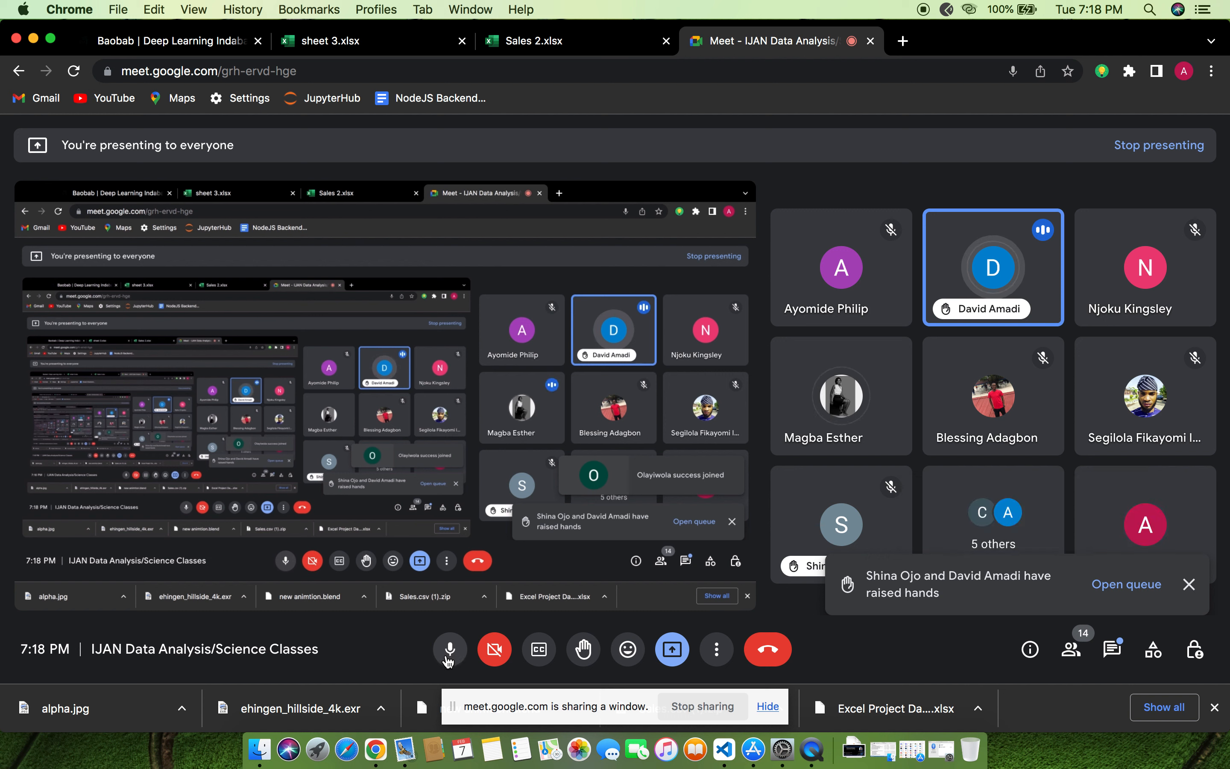
{"action": "left_click", "coordinate": [449, 651]}
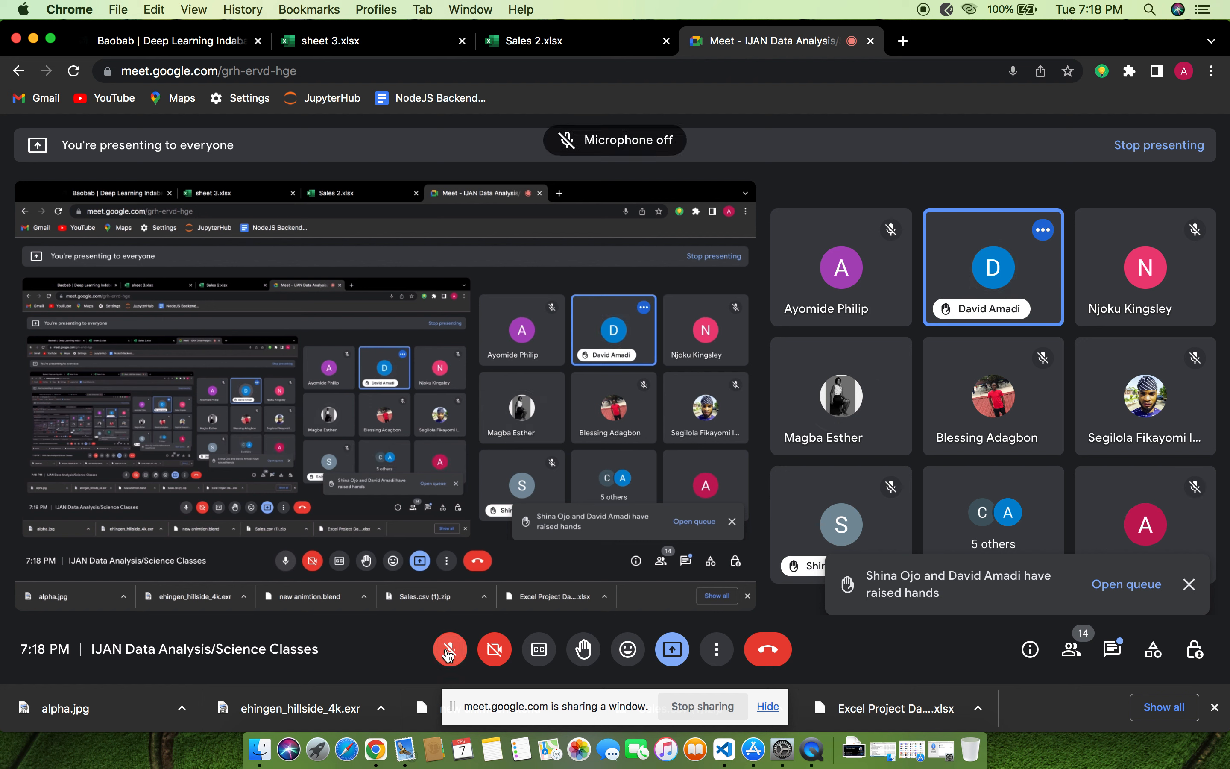
{"action": "left_click", "coordinate": [449, 651]}
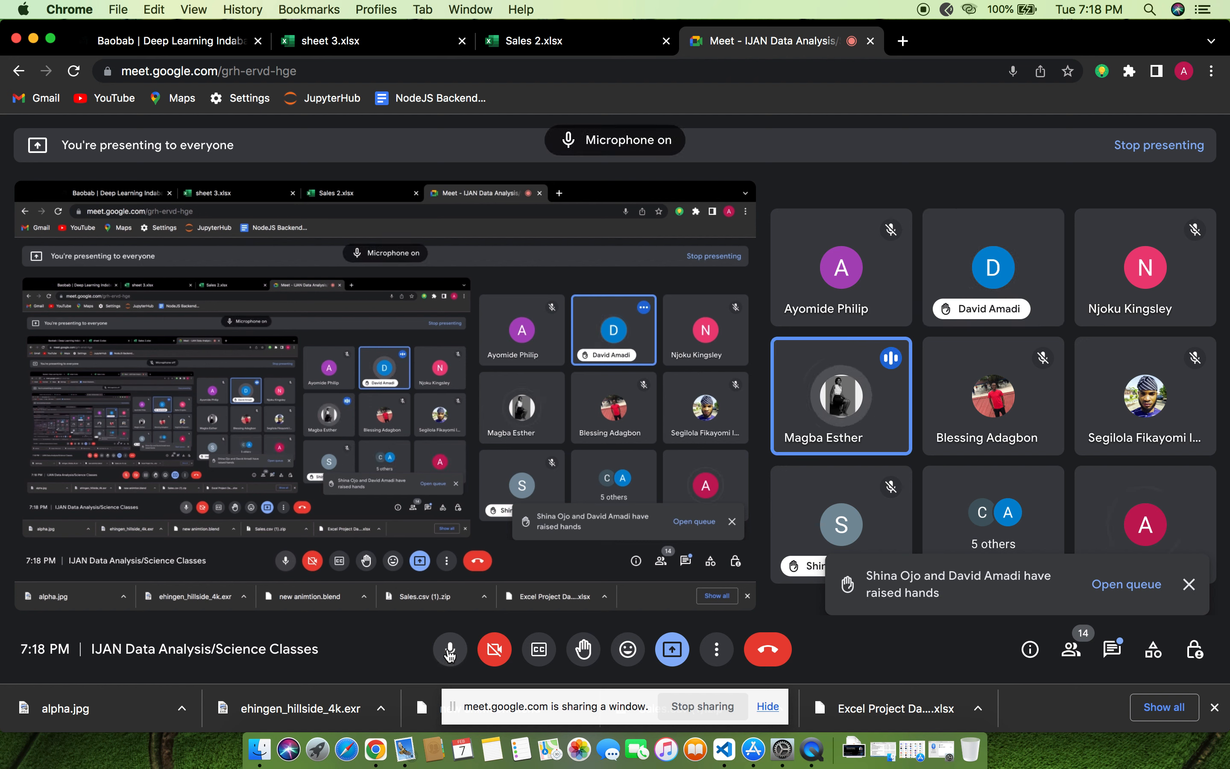
{"action": "left_click", "coordinate": [449, 651]}
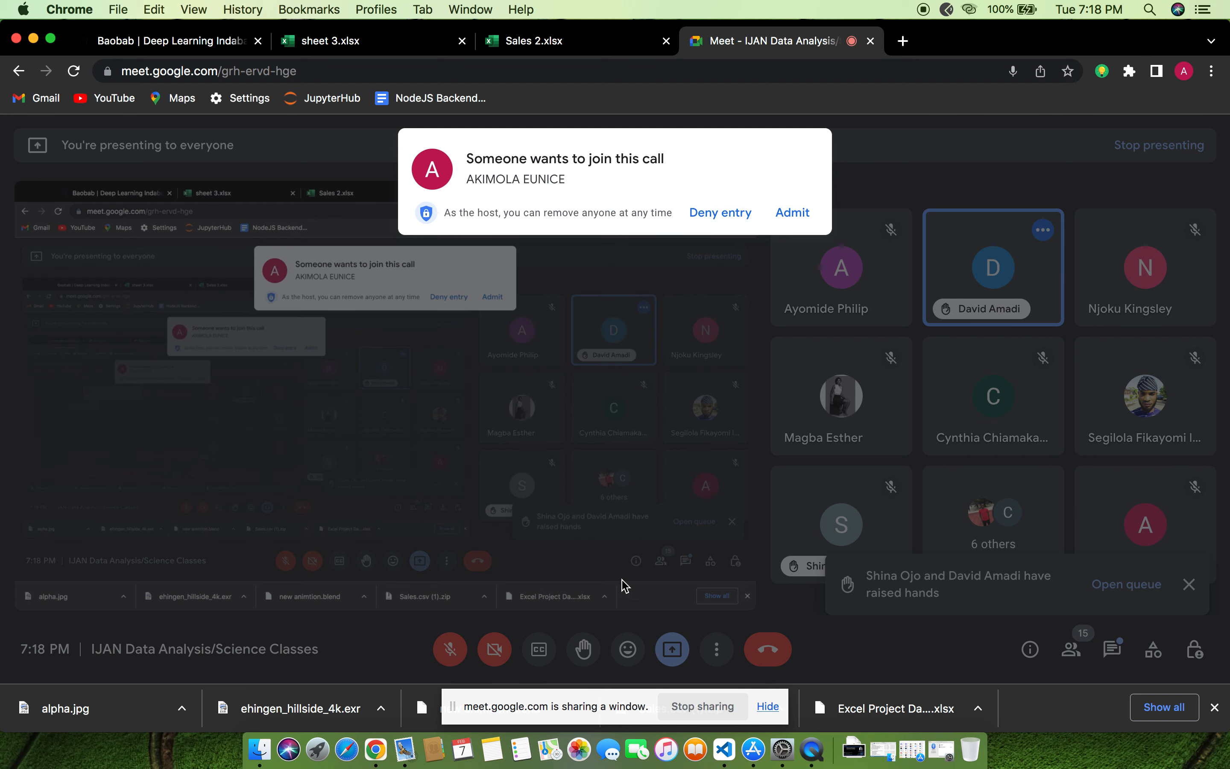
Admit the next waiting participant to the call and turn the microphone on
{"action": "left_click", "coordinate": [777, 213]}
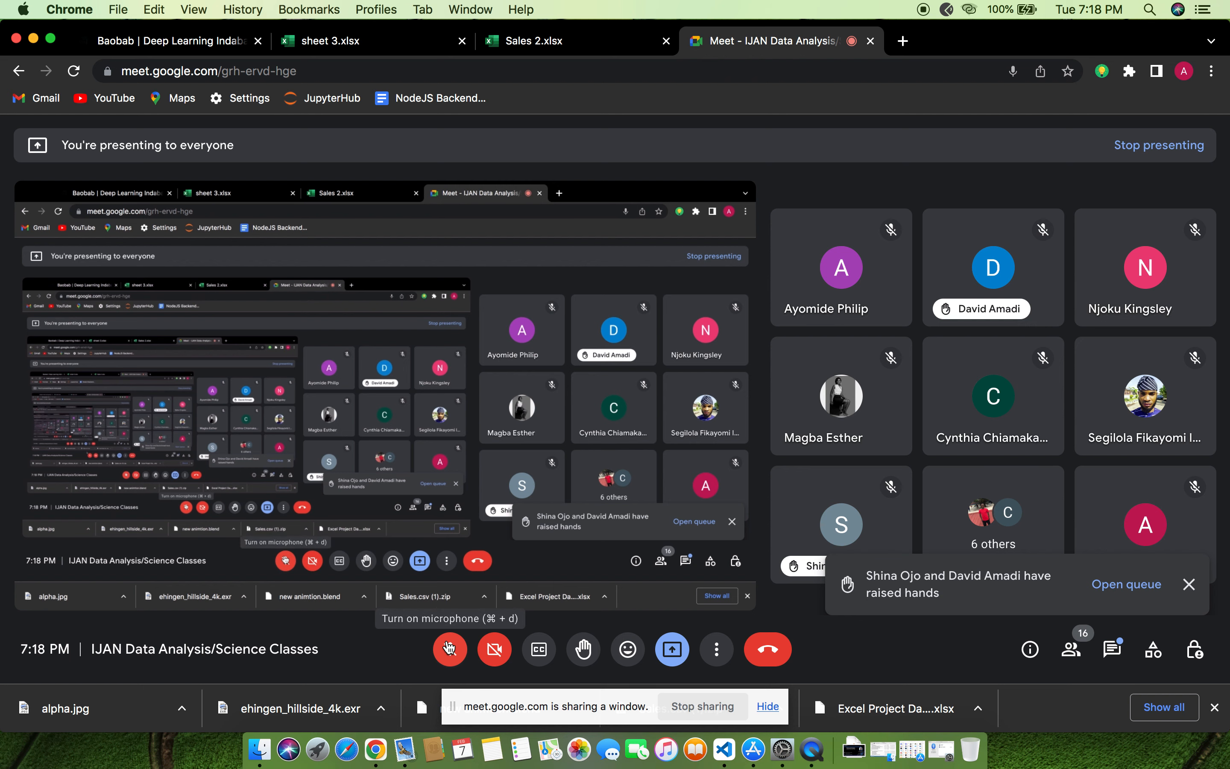
{"action": "left_click", "coordinate": [449, 647]}
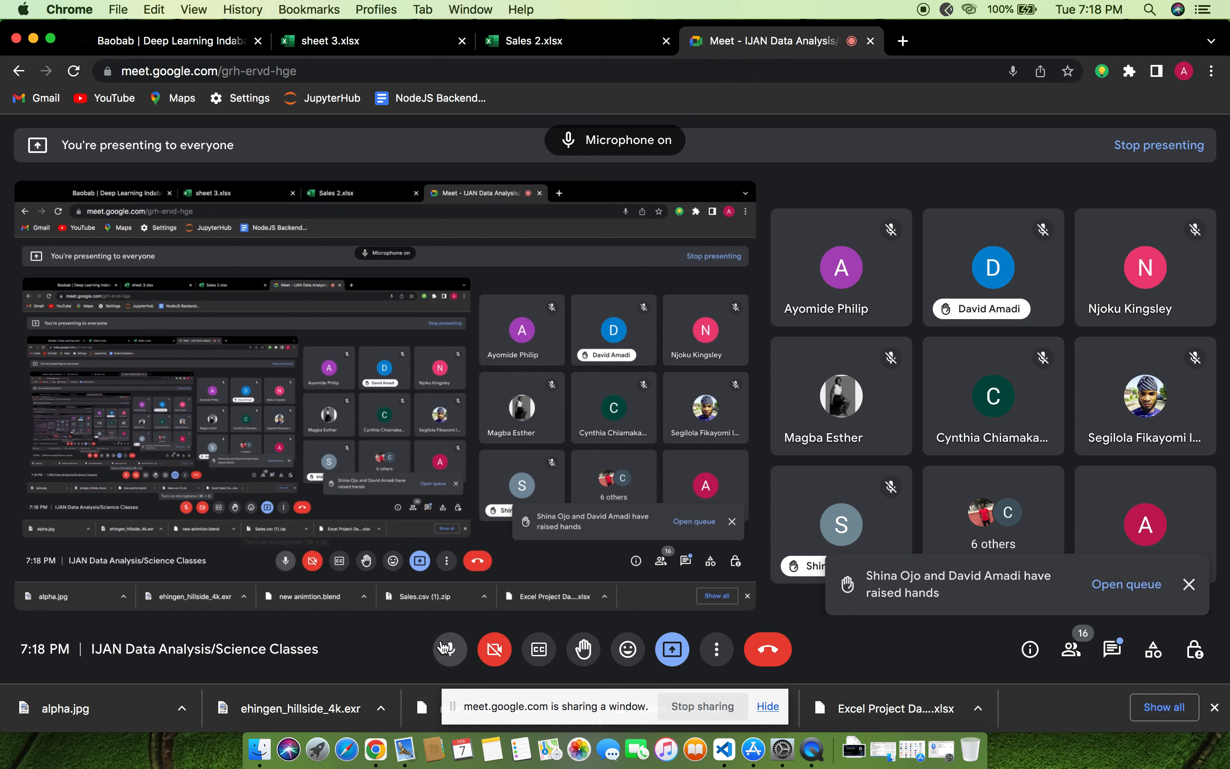
Look at the Sales 2 workbook, then examine the "solution (3)" and "rough sheet solution" sheets of the sheet 3 workbook
{"action": "left_click", "coordinate": [569, 41]}
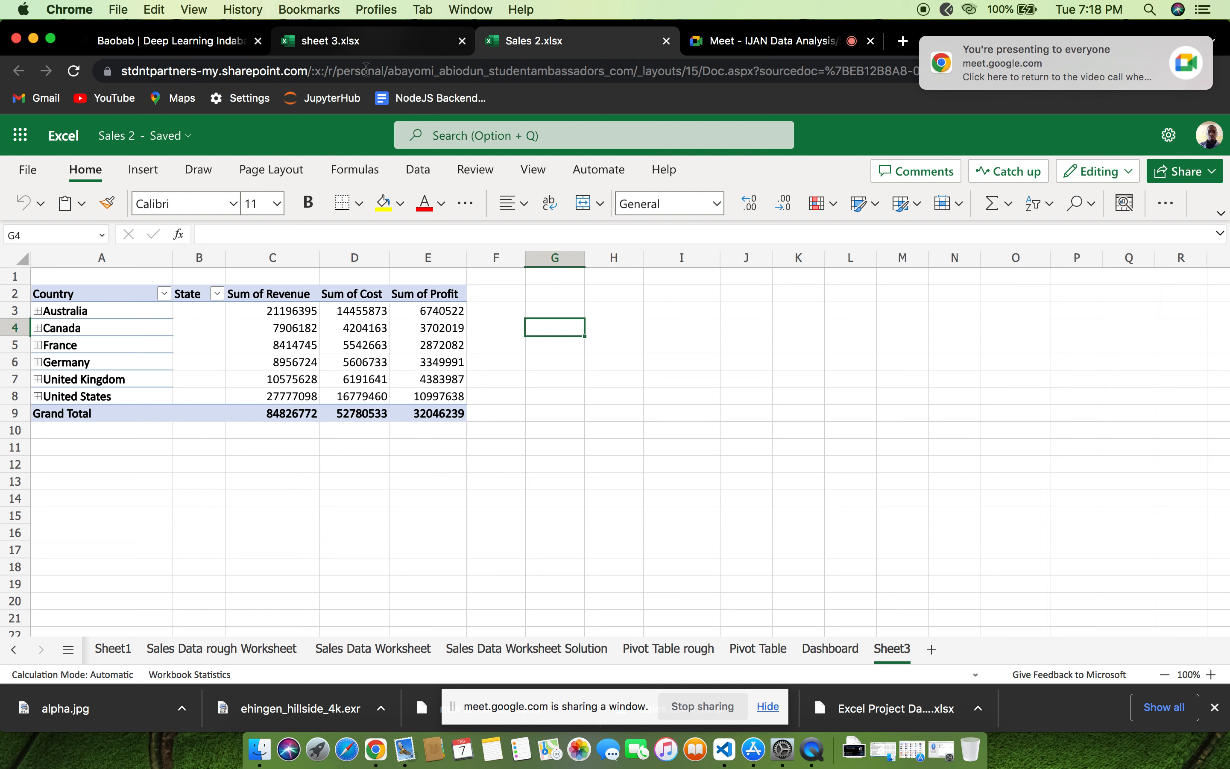
{"action": "left_click", "coordinate": [375, 43]}
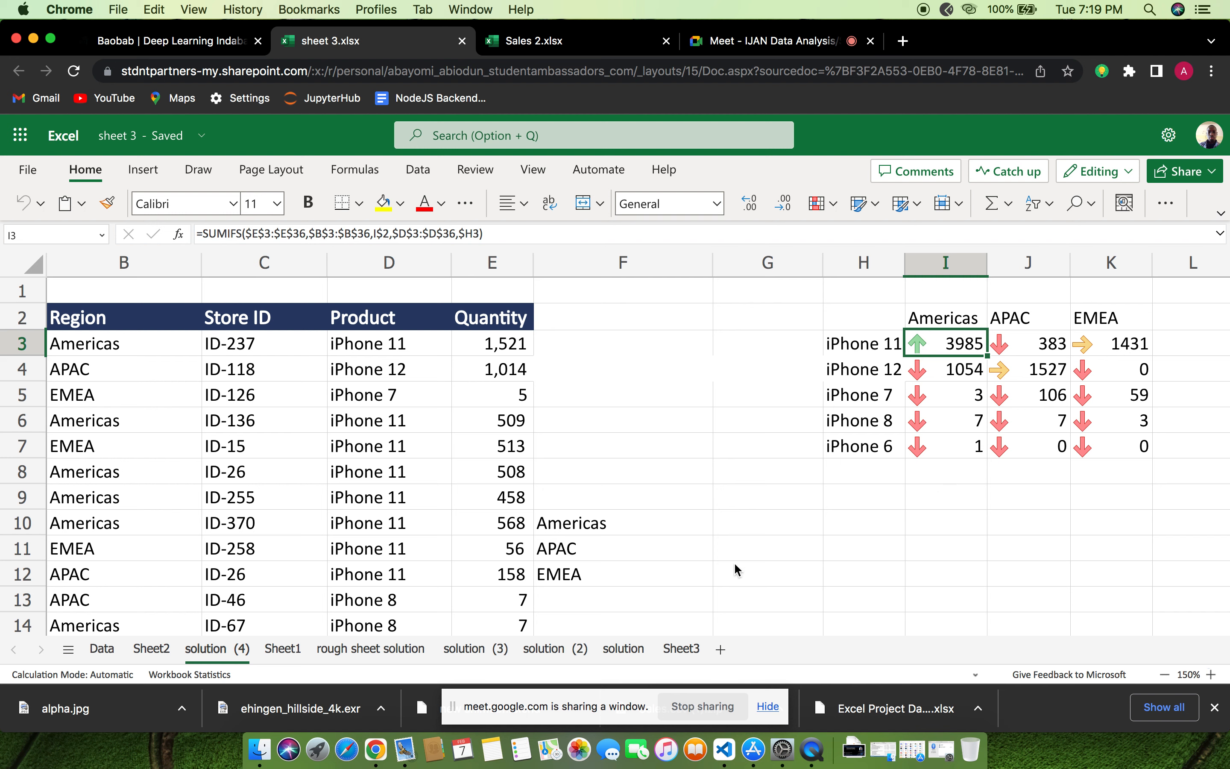
{"action": "left_click", "coordinate": [510, 656]}
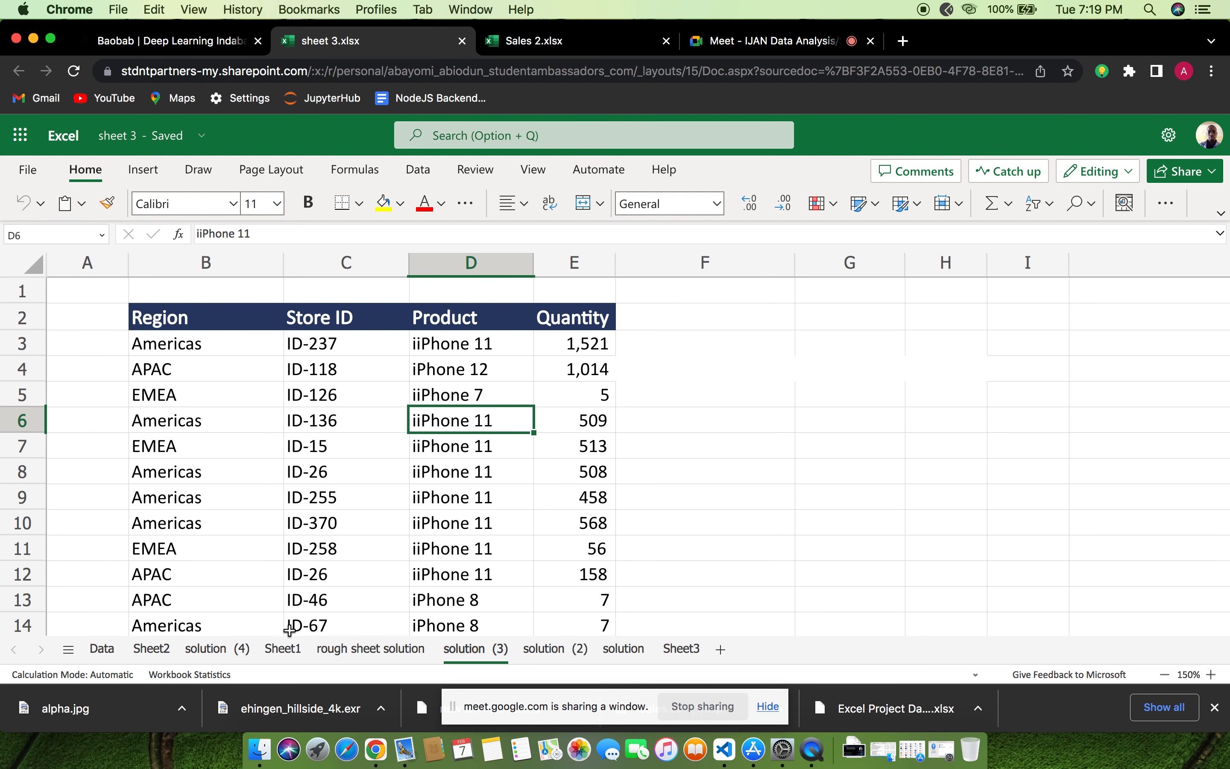
{"action": "left_click", "coordinate": [364, 649]}
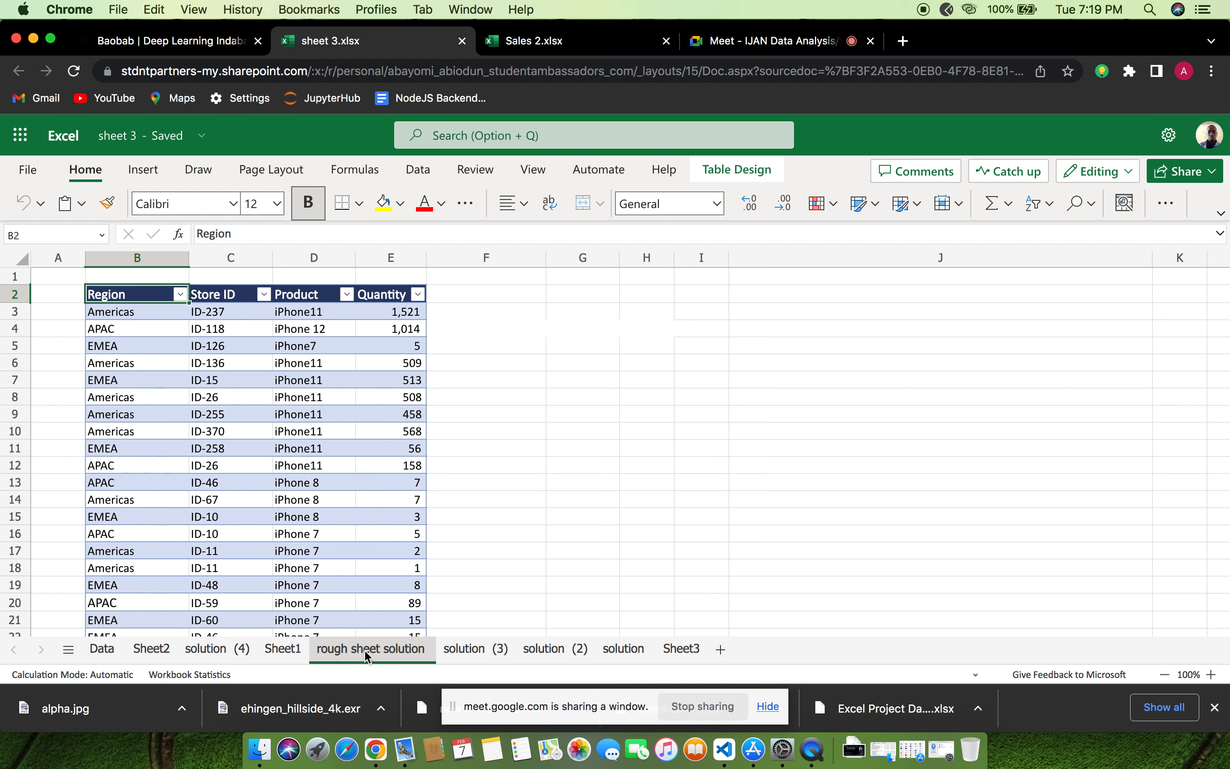
Go to the "solution (3)" sheet, look through its data and select all of its cells
{"action": "left_click", "coordinate": [484, 646]}
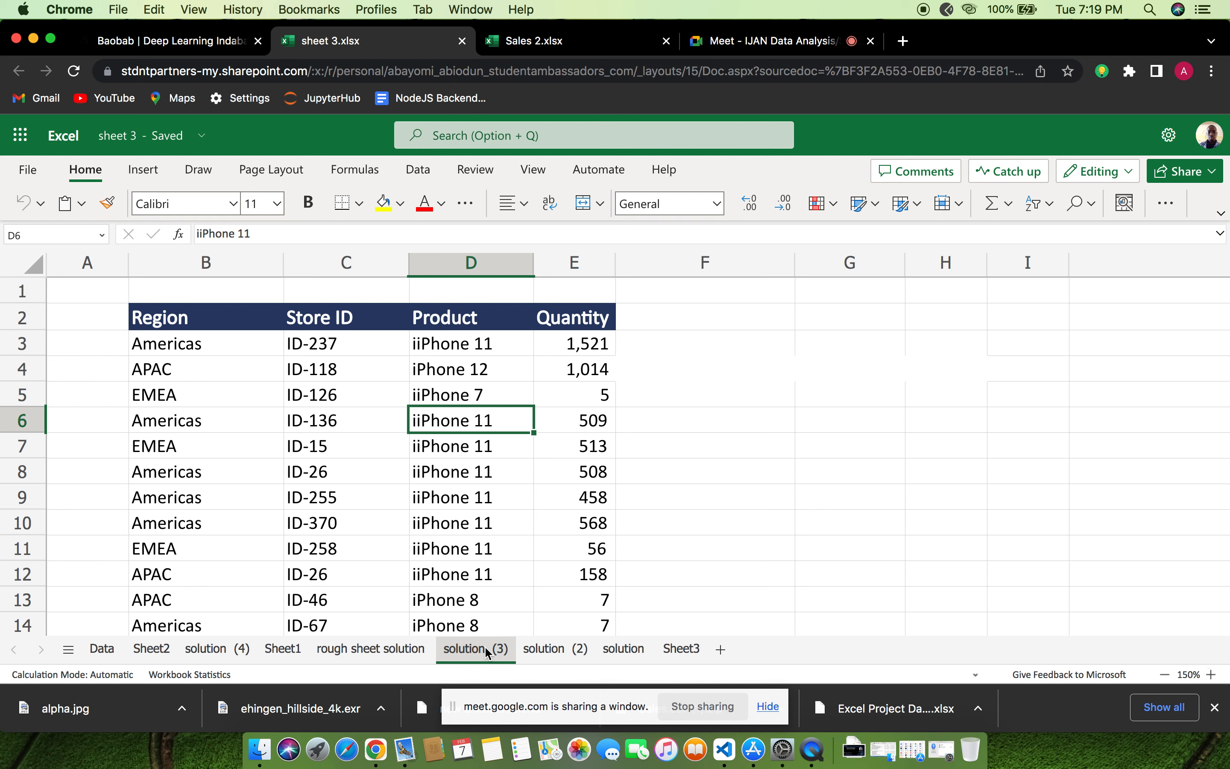
{"action": "scroll", "coordinate": [521, 419], "scroll_direction": "down", "scroll_amount": 1}
{"action": "scroll", "coordinate": [519, 420], "scroll_direction": "up", "scroll_amount": 1}
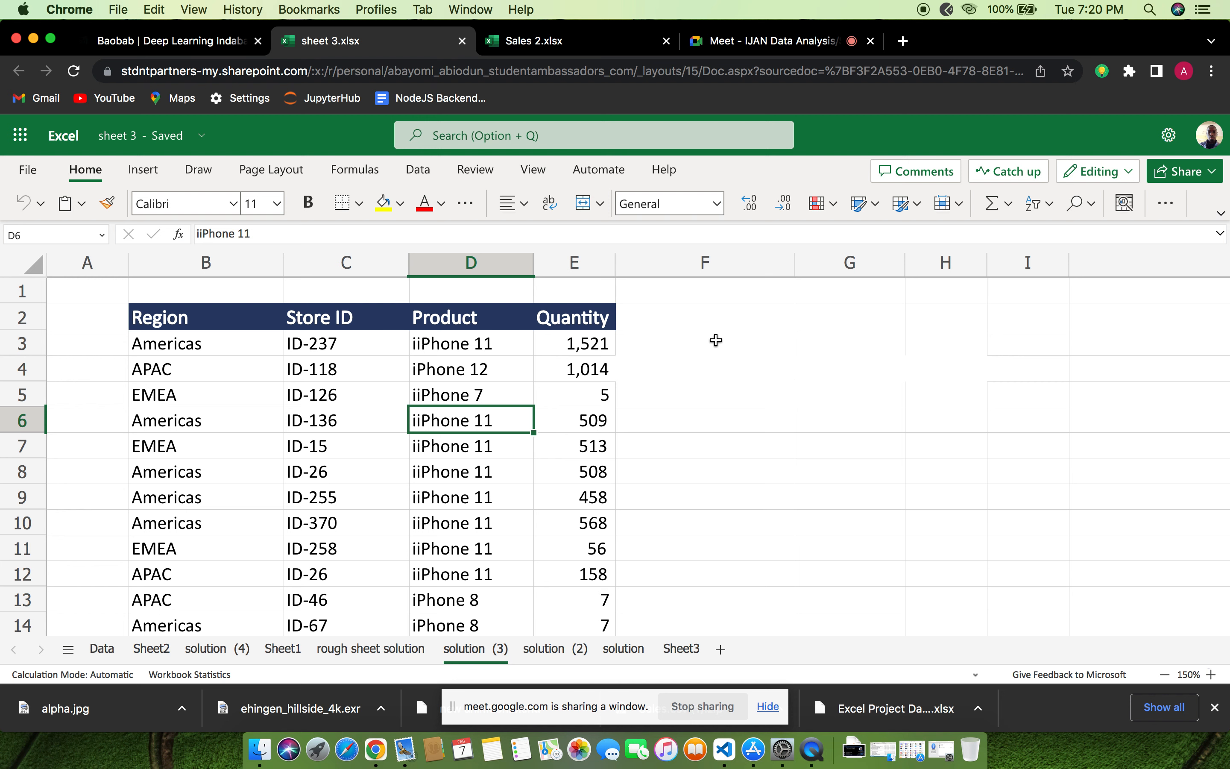
{"action": "left_click", "coordinate": [29, 263]}
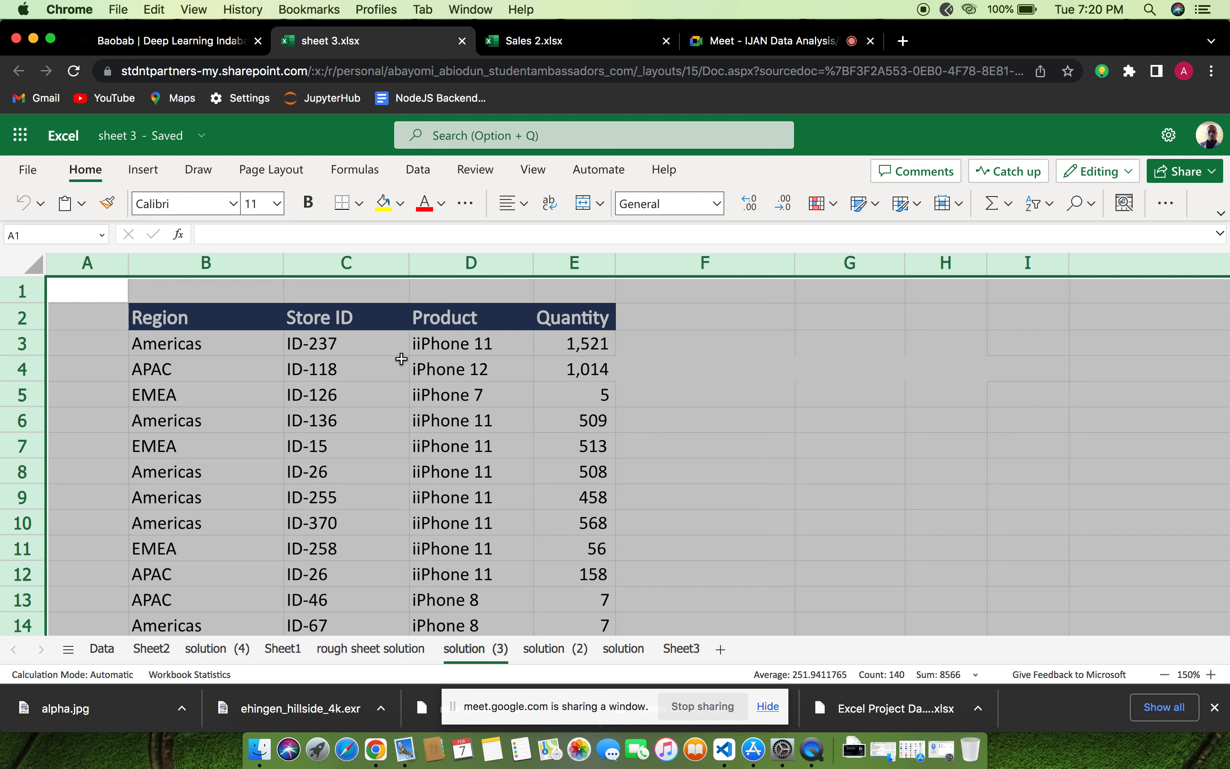
Switch to Google Meet to admit another waiting participant, and return to the sheet 3 workbook
{"action": "left_click", "coordinate": [706, 40]}
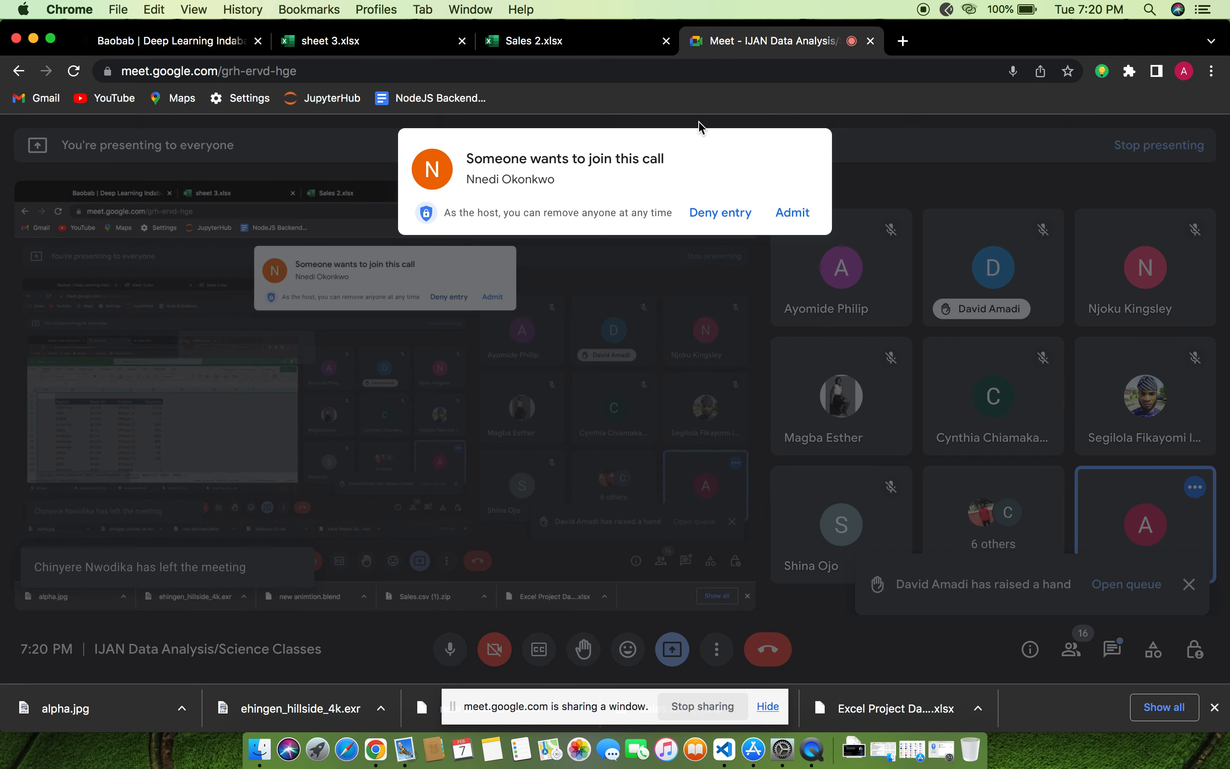
{"action": "left_click", "coordinate": [792, 212]}
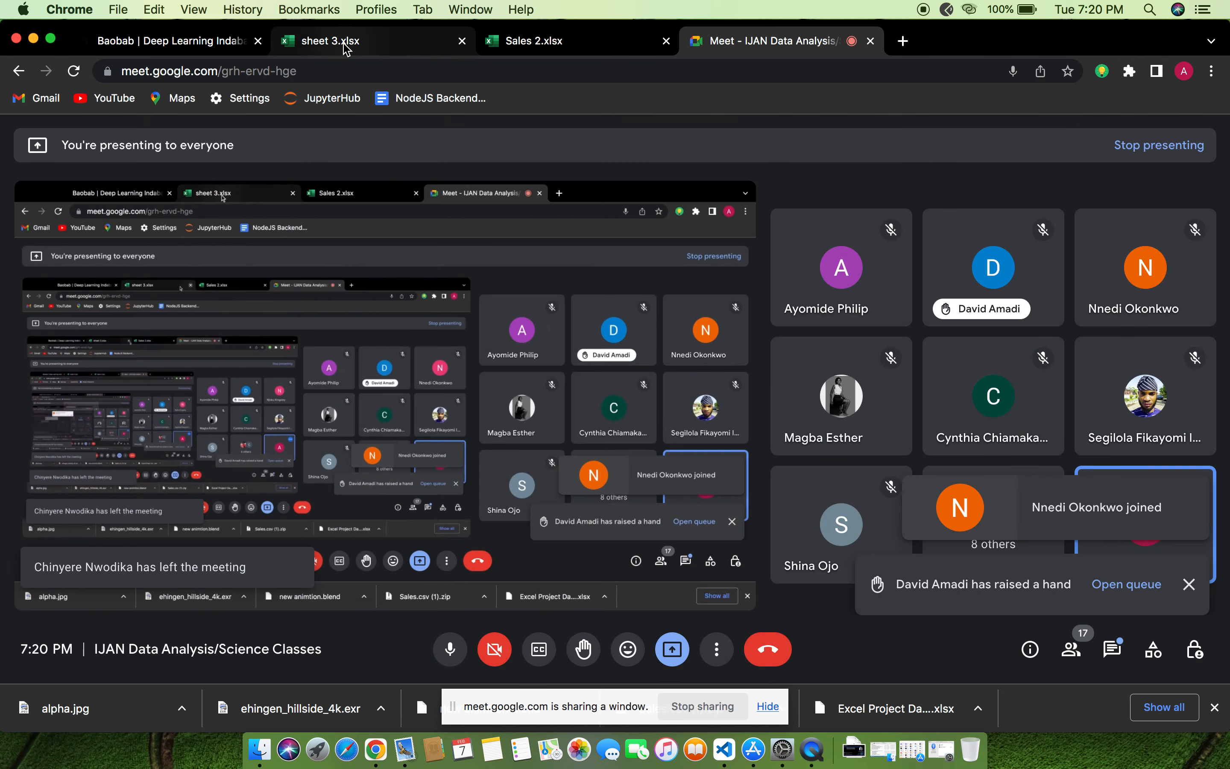
{"action": "left_click", "coordinate": [346, 49]}
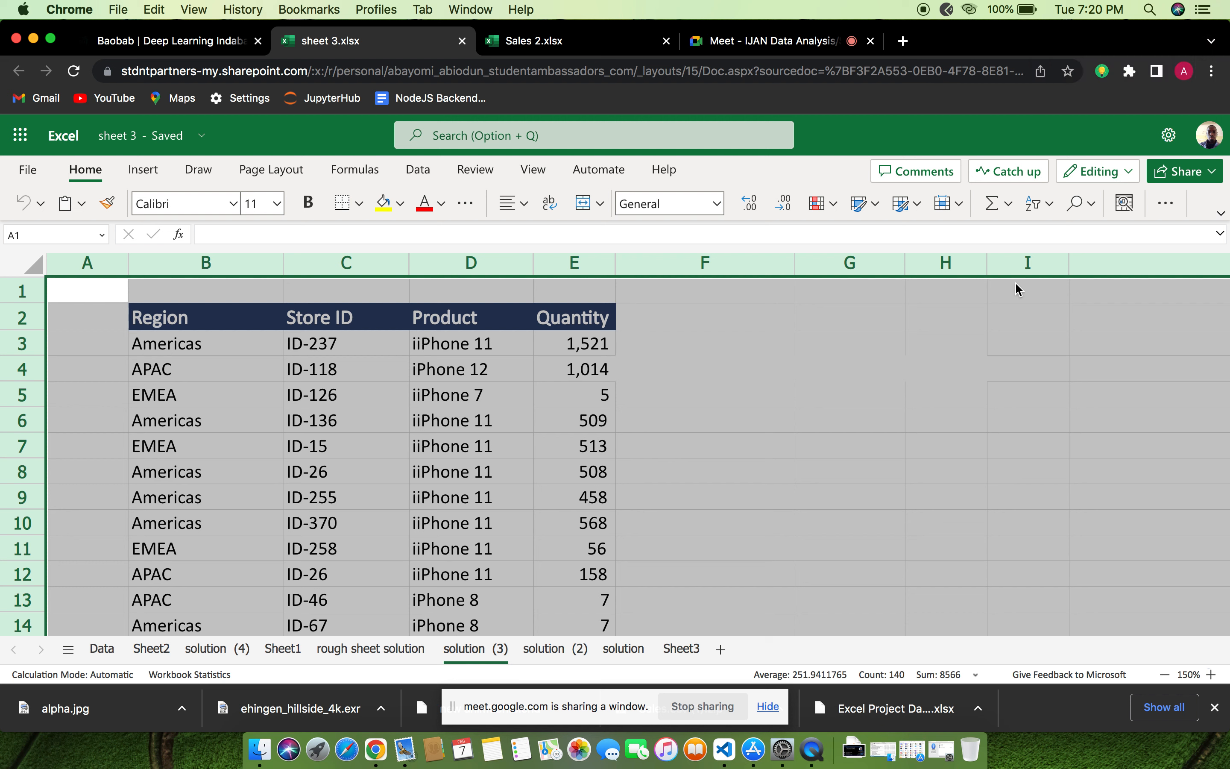
Check the participants in the Google Meet call, and return to the sheet 3 workbook
{"action": "left_click", "coordinate": [426, 175]}
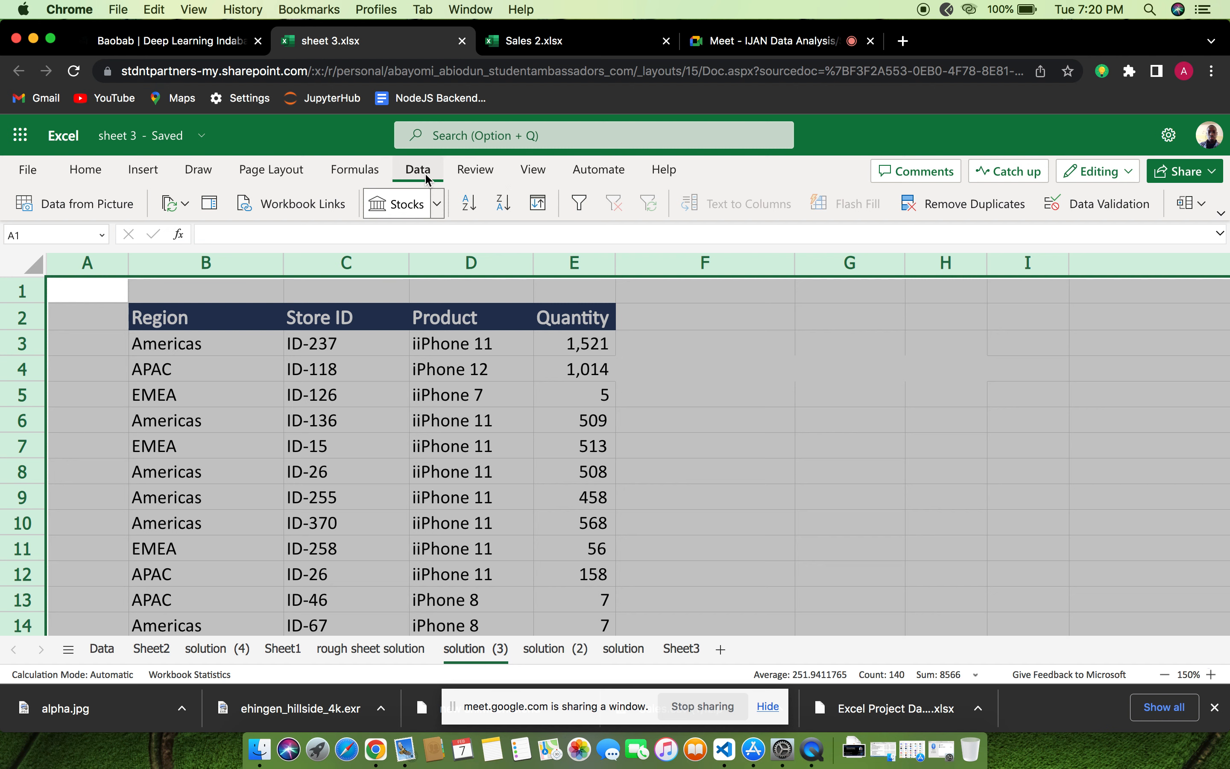
{"action": "left_click", "coordinate": [747, 45]}
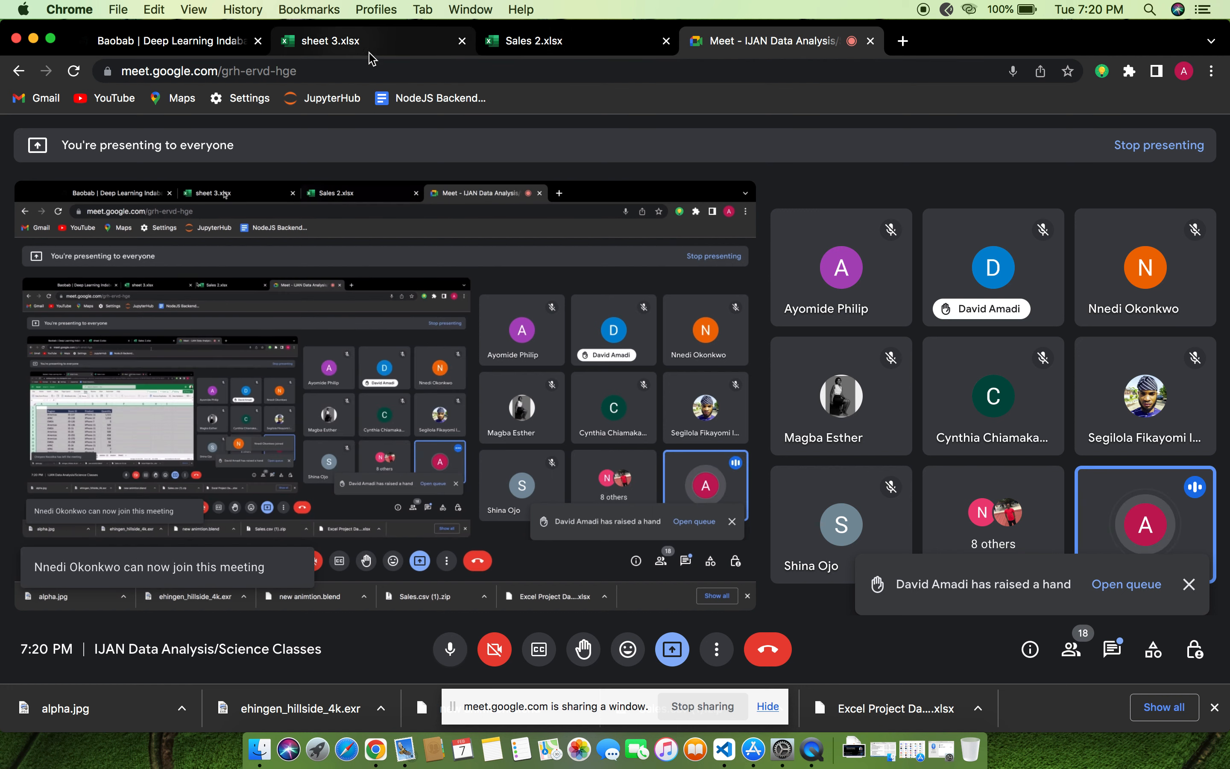
{"action": "left_click", "coordinate": [364, 34]}
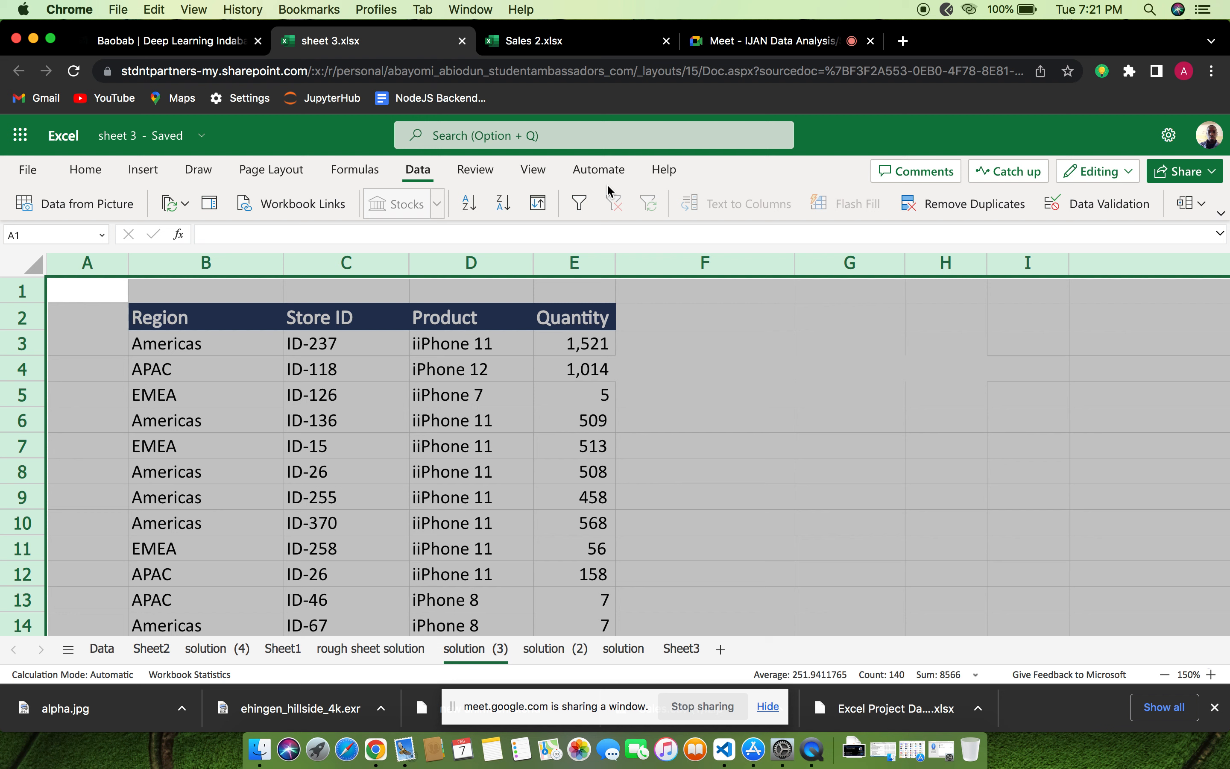
Run Remove Duplicates across all columns of the "solution (3)" sheet, with the data marked as having headers
{"action": "left_click", "coordinate": [961, 202]}
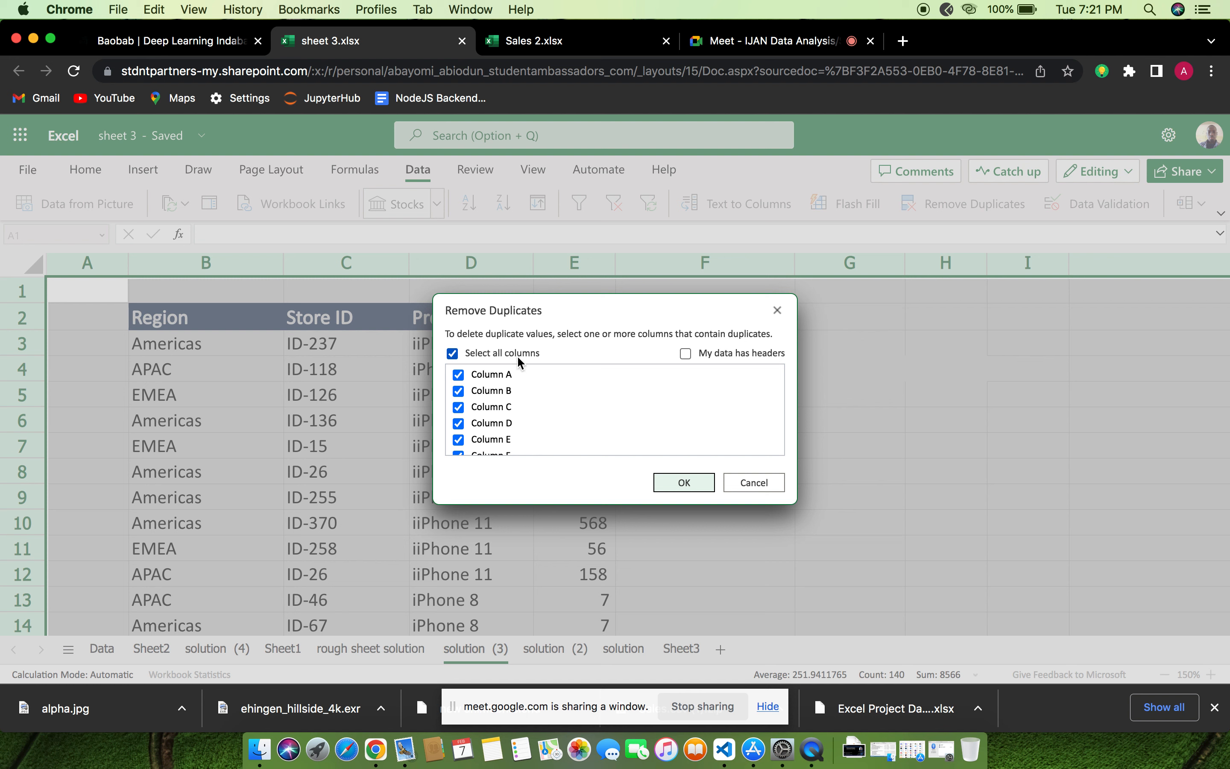
{"action": "left_click", "coordinate": [686, 353]}
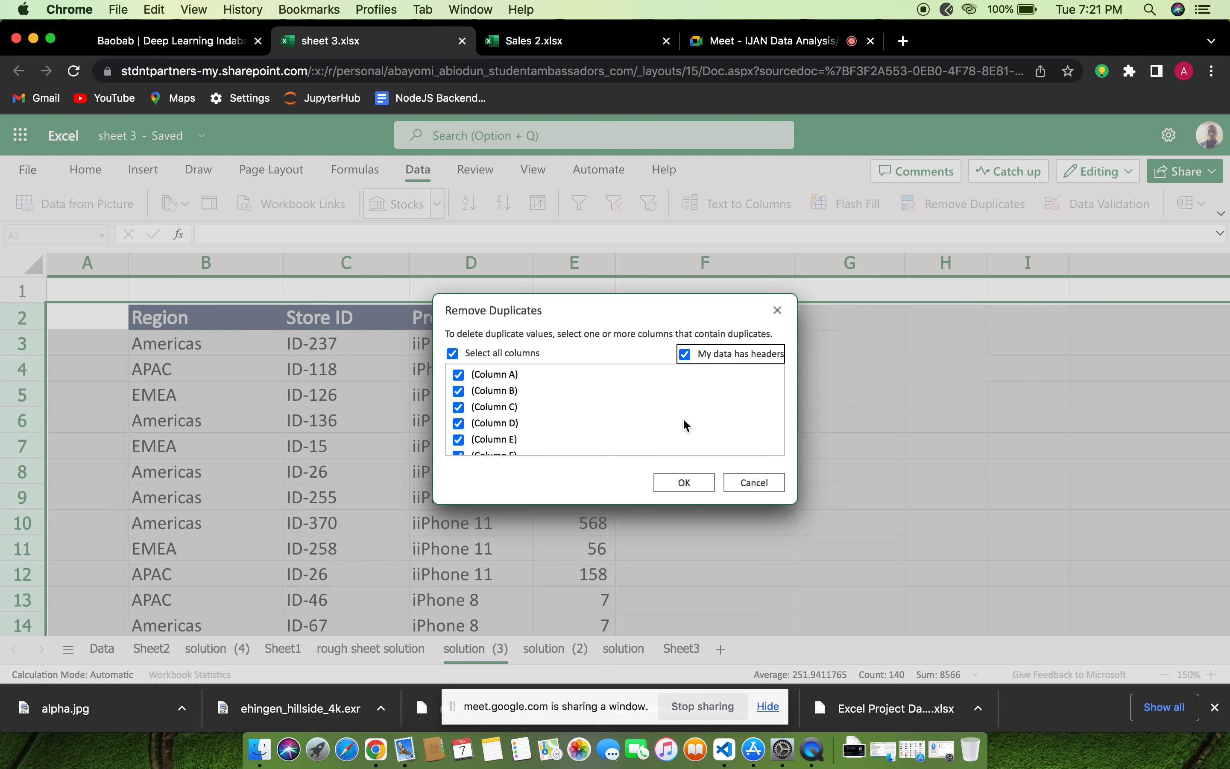
{"action": "left_click", "coordinate": [685, 483]}
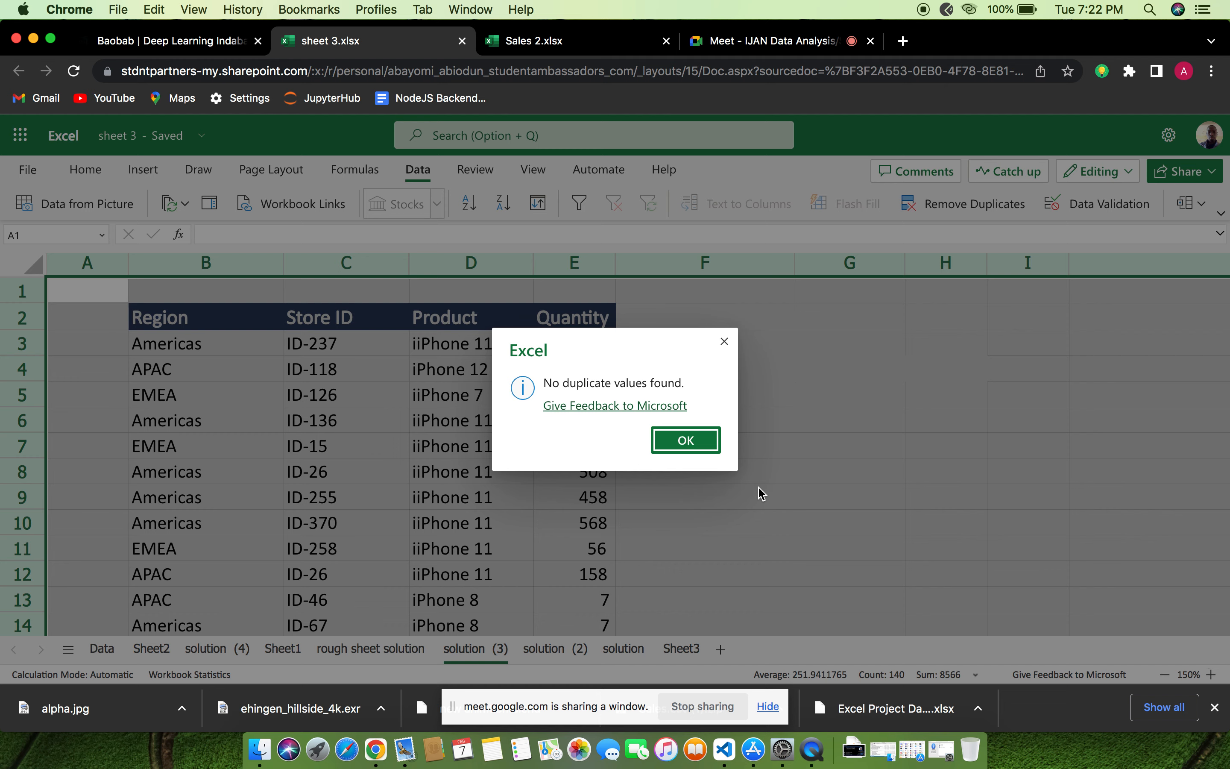
{"action": "left_click", "coordinate": [708, 447]}
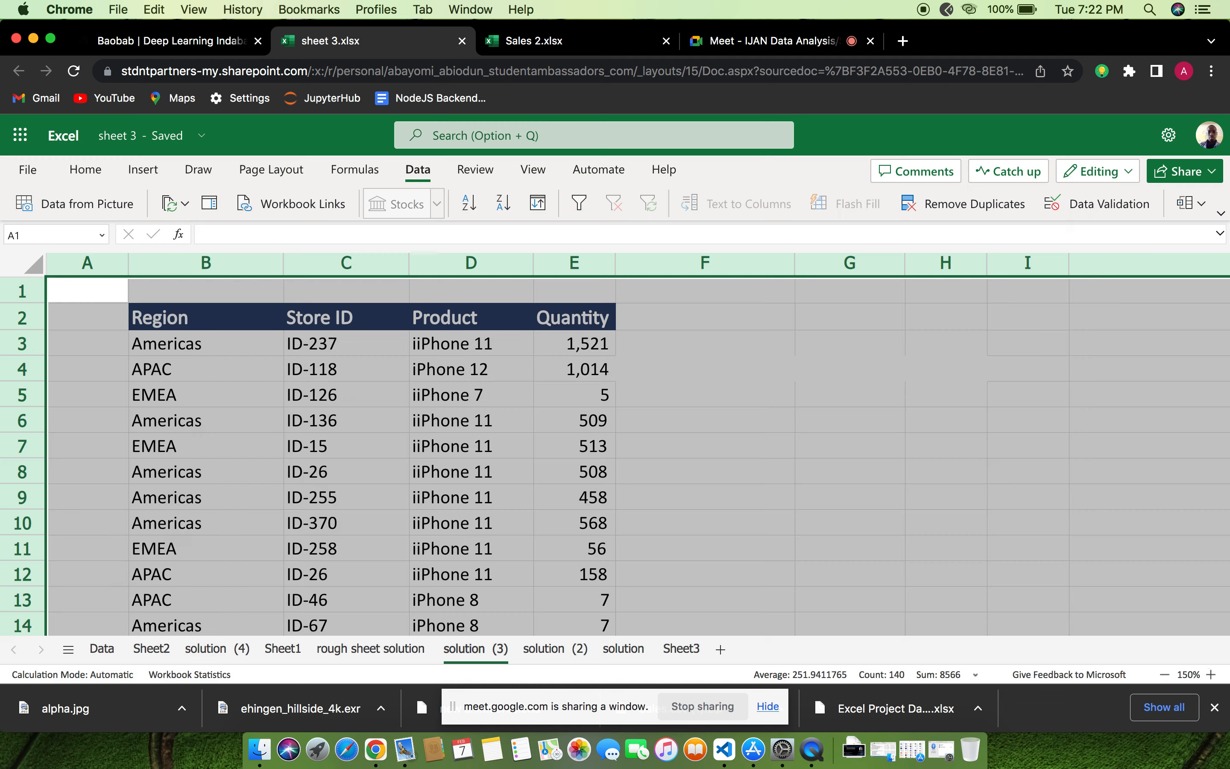
Switch to Google Meet to admit the person waiting to join, and go back to the sheet 3 workbook
{"action": "left_click", "coordinate": [816, 40]}
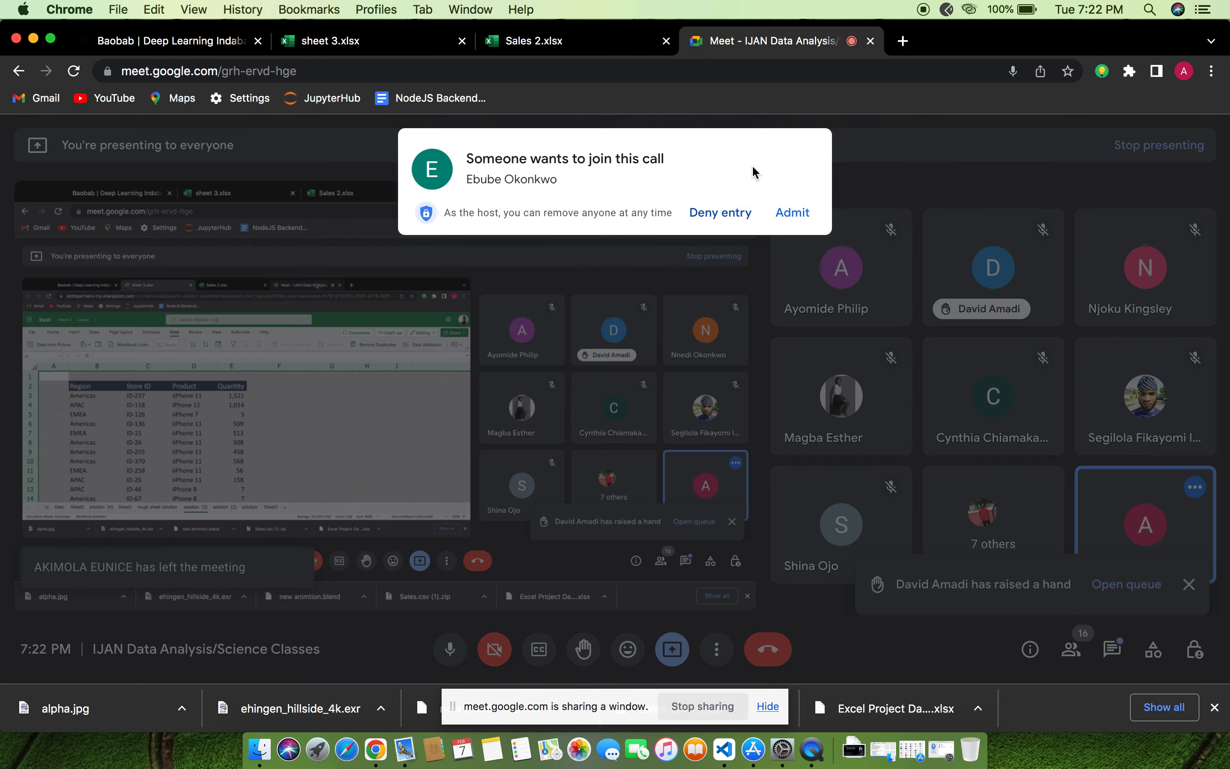
{"action": "left_click", "coordinate": [792, 213]}
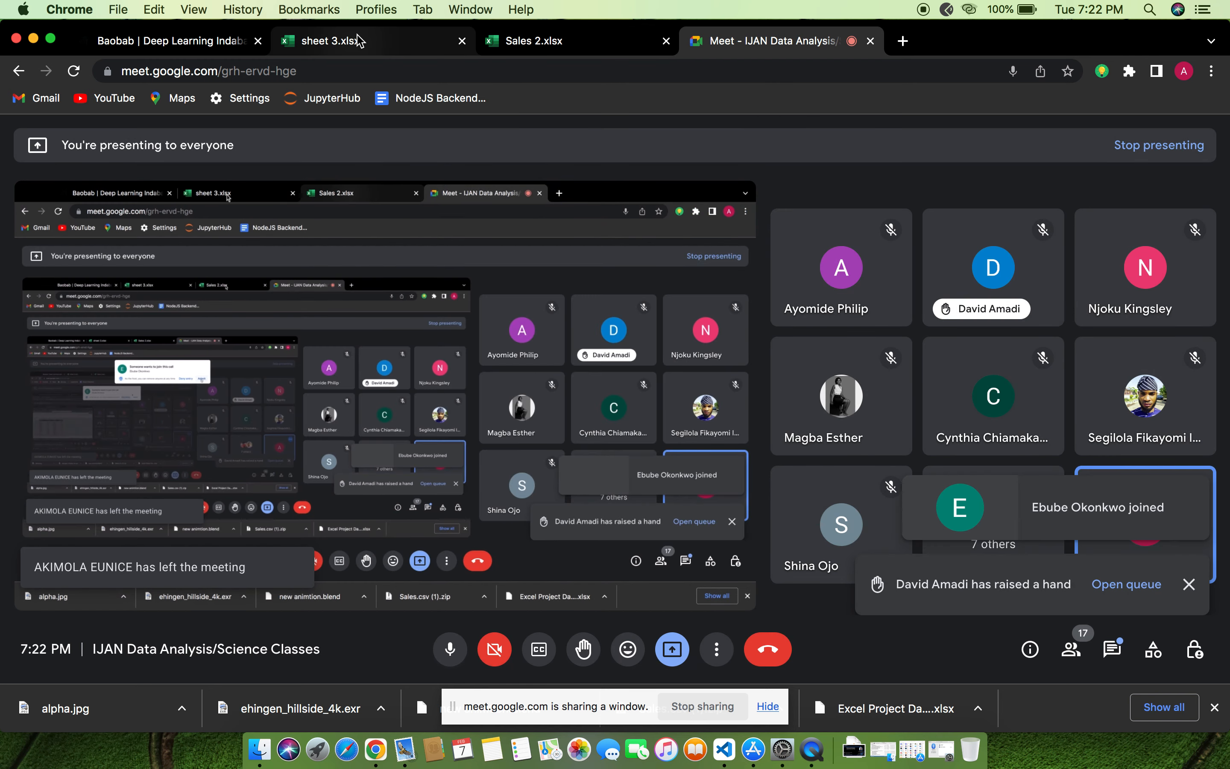
{"action": "left_click", "coordinate": [359, 48]}
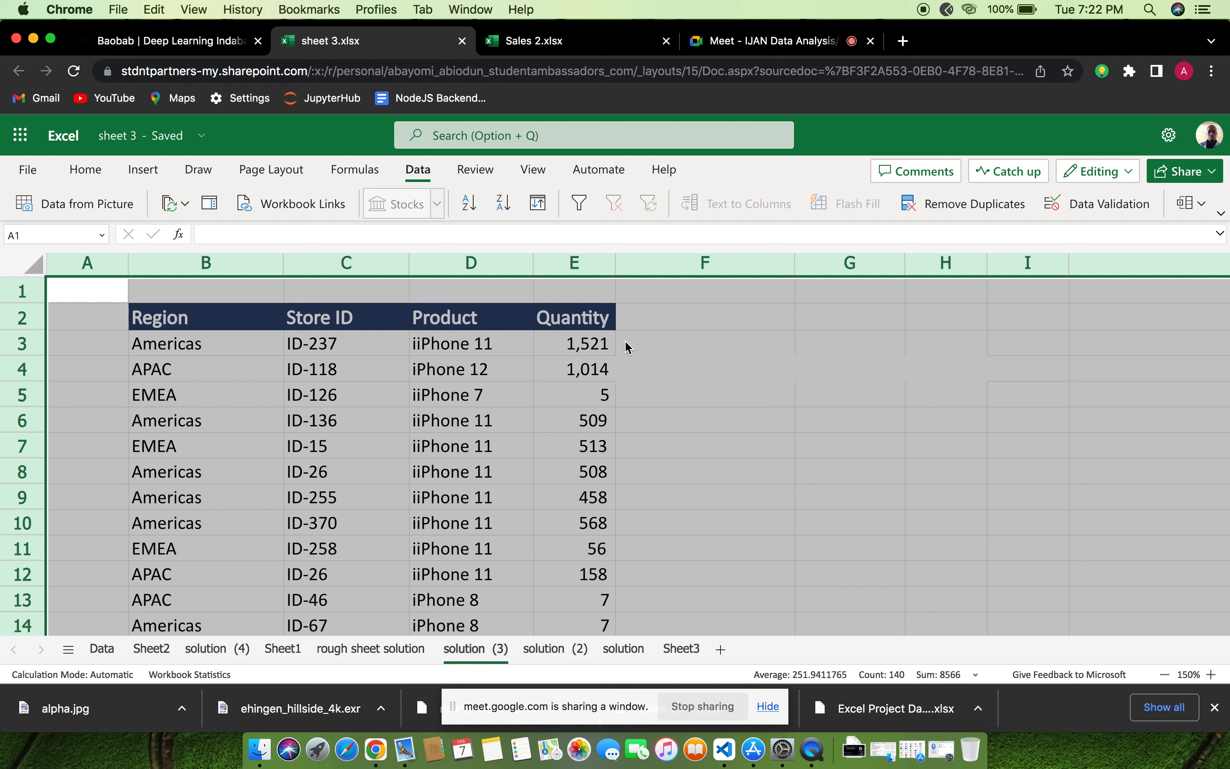
Clear the whole-sheet selection, then select the Product column and look through its entries
{"action": "left_click", "coordinate": [89, 299]}
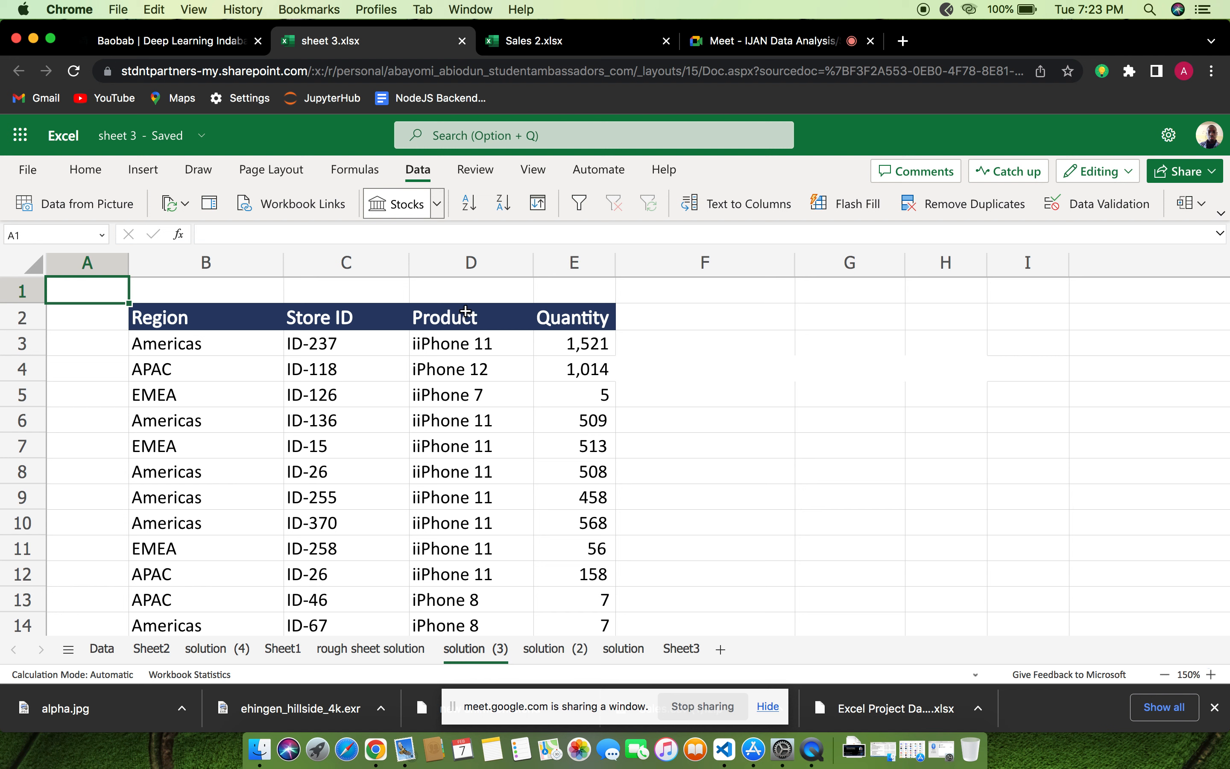
{"action": "left_click", "coordinate": [452, 275]}
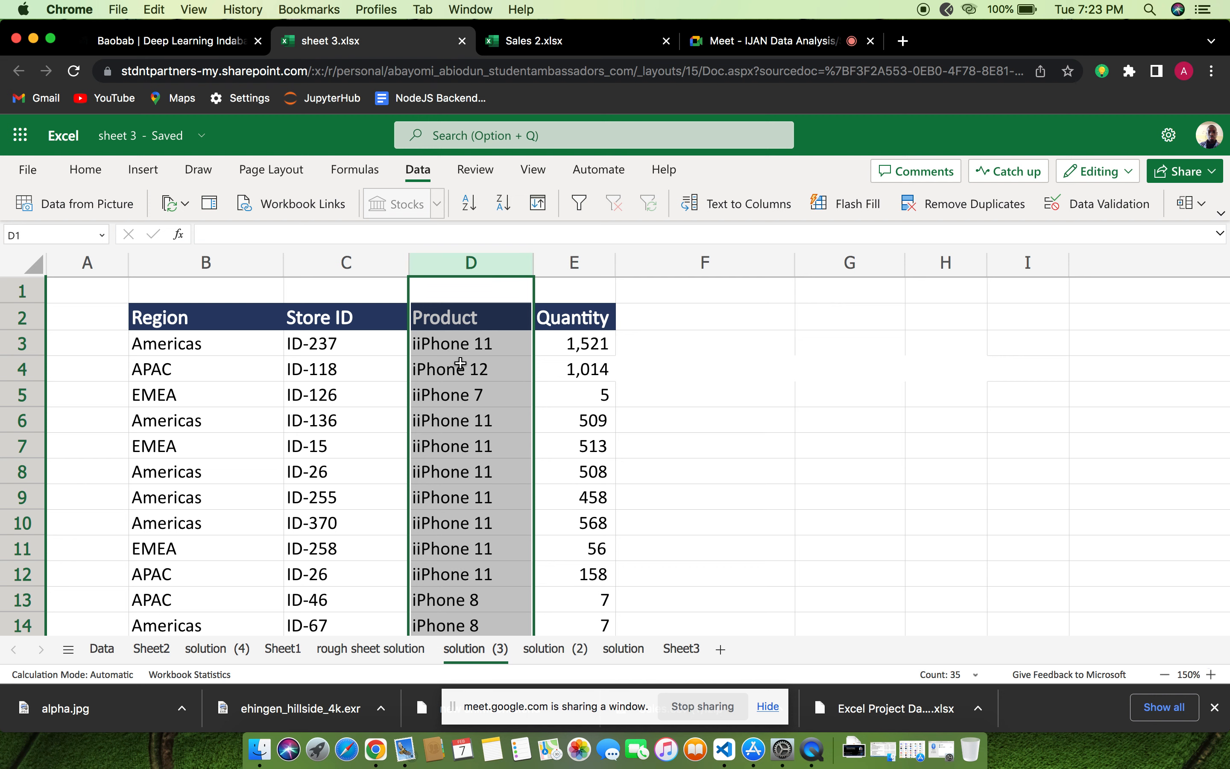
{"action": "scroll", "coordinate": [476, 381], "scroll_direction": "down", "scroll_amount": 10}
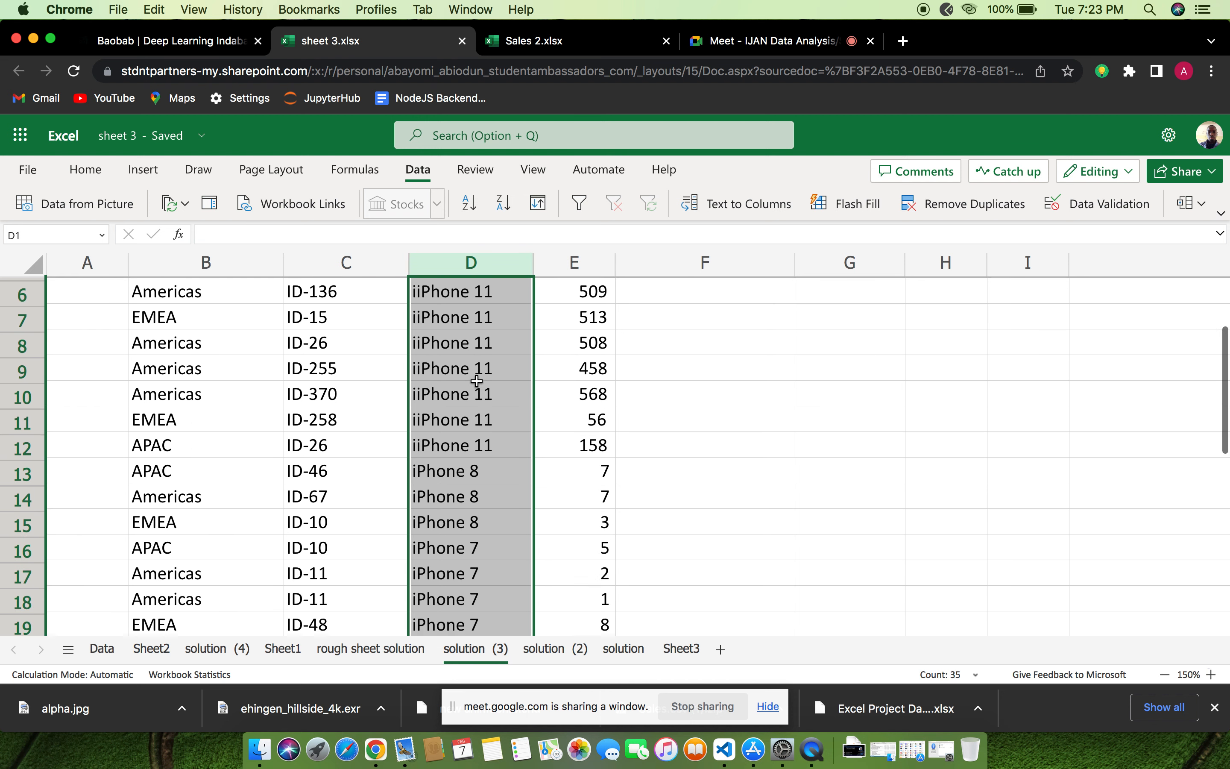
{"action": "scroll", "coordinate": [477, 381], "scroll_direction": "up", "scroll_amount": 10}
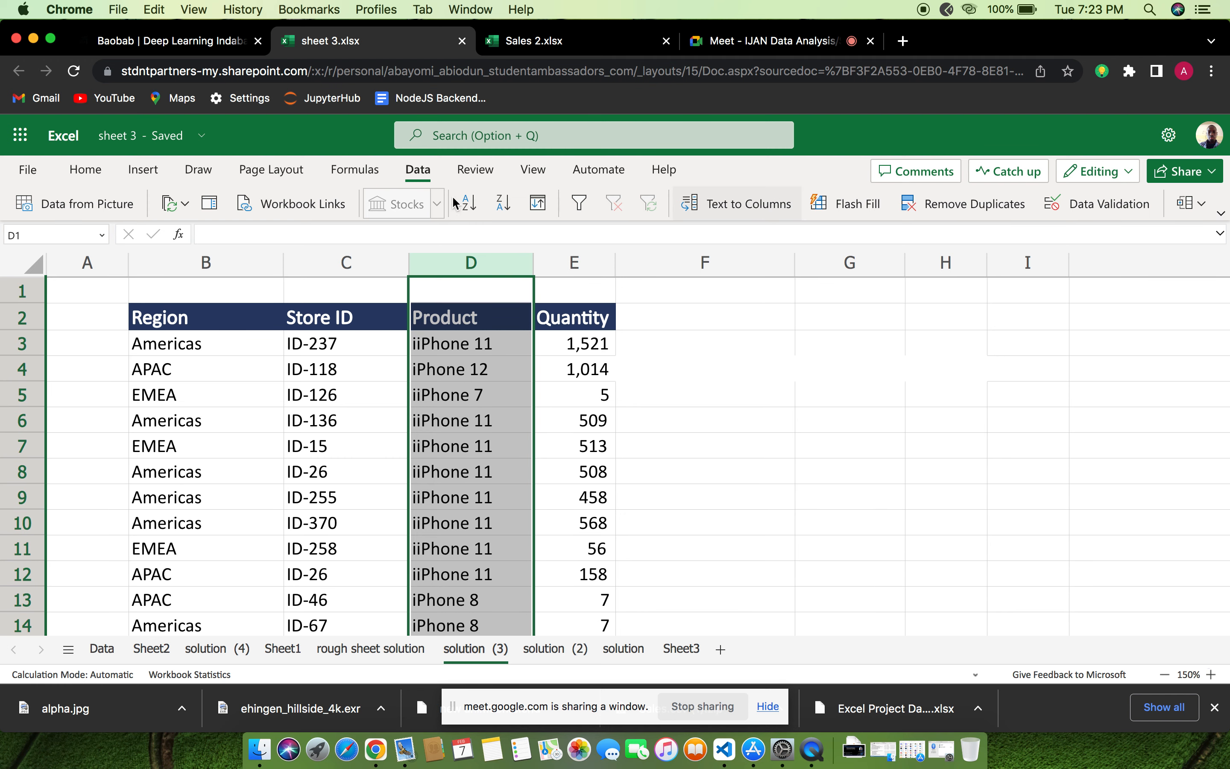
Start a Find on the Product column with "iiPhone" as the search text, and extend it to Find and Replace
{"action": "left_click", "coordinate": [87, 171]}
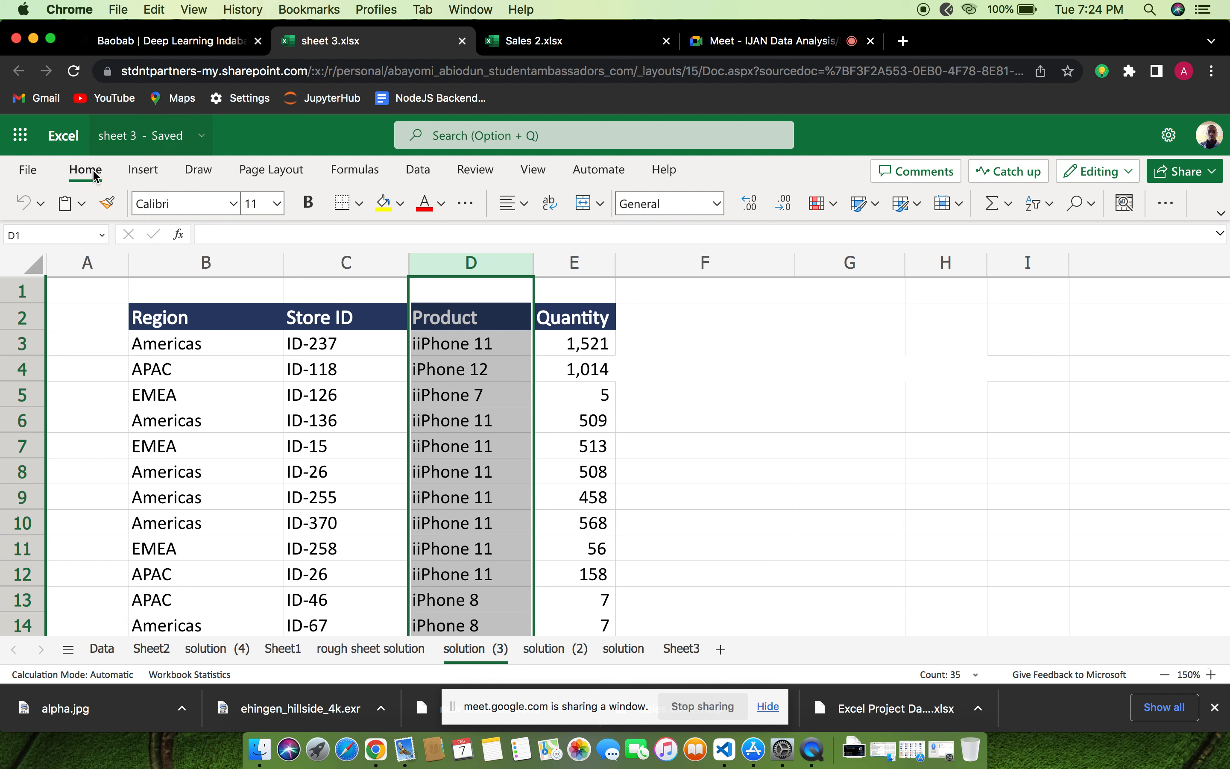
{"action": "left_click", "coordinate": [1084, 208]}
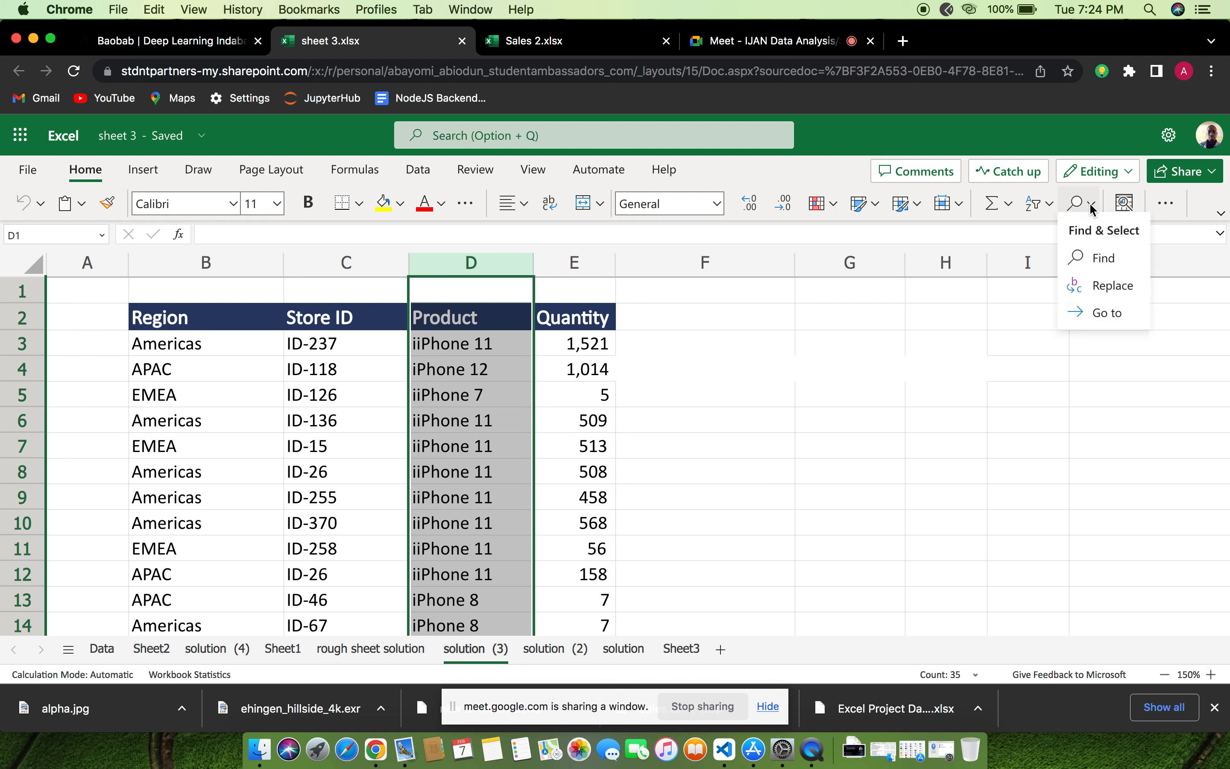
{"action": "left_click", "coordinate": [1098, 261]}
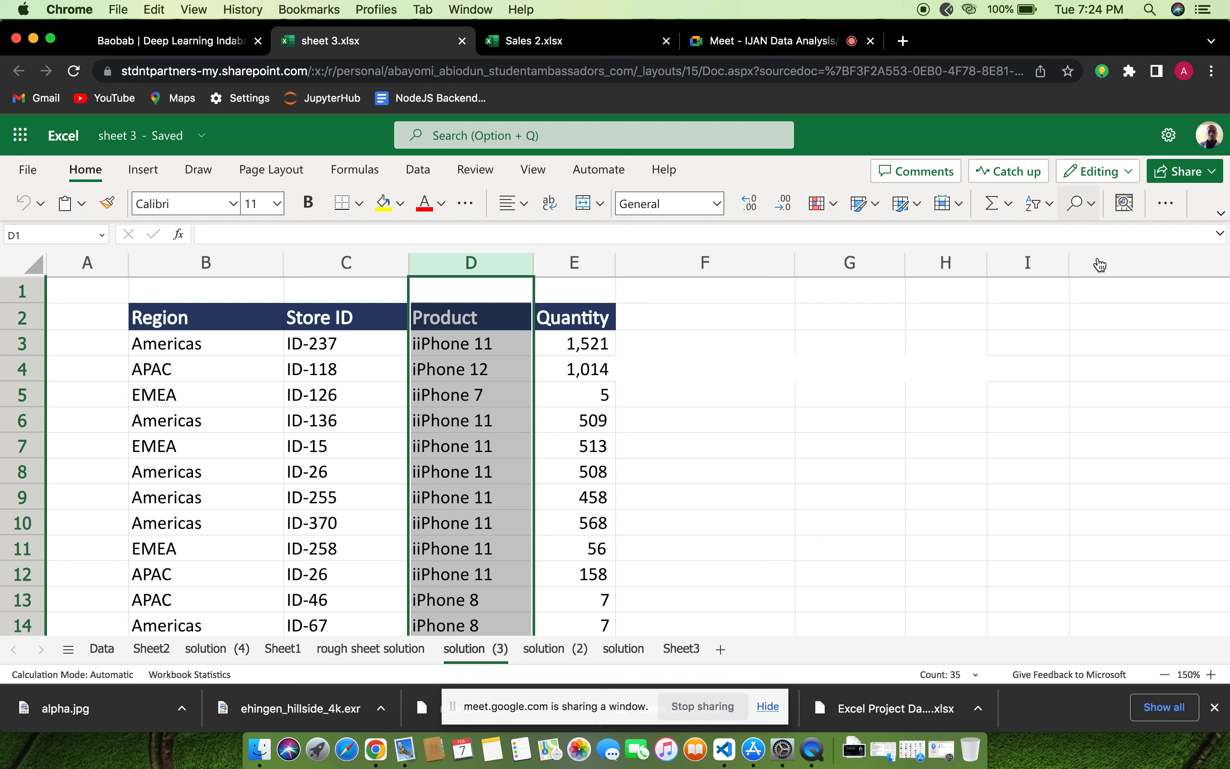
{"action": "left_click", "coordinate": [1091, 209]}
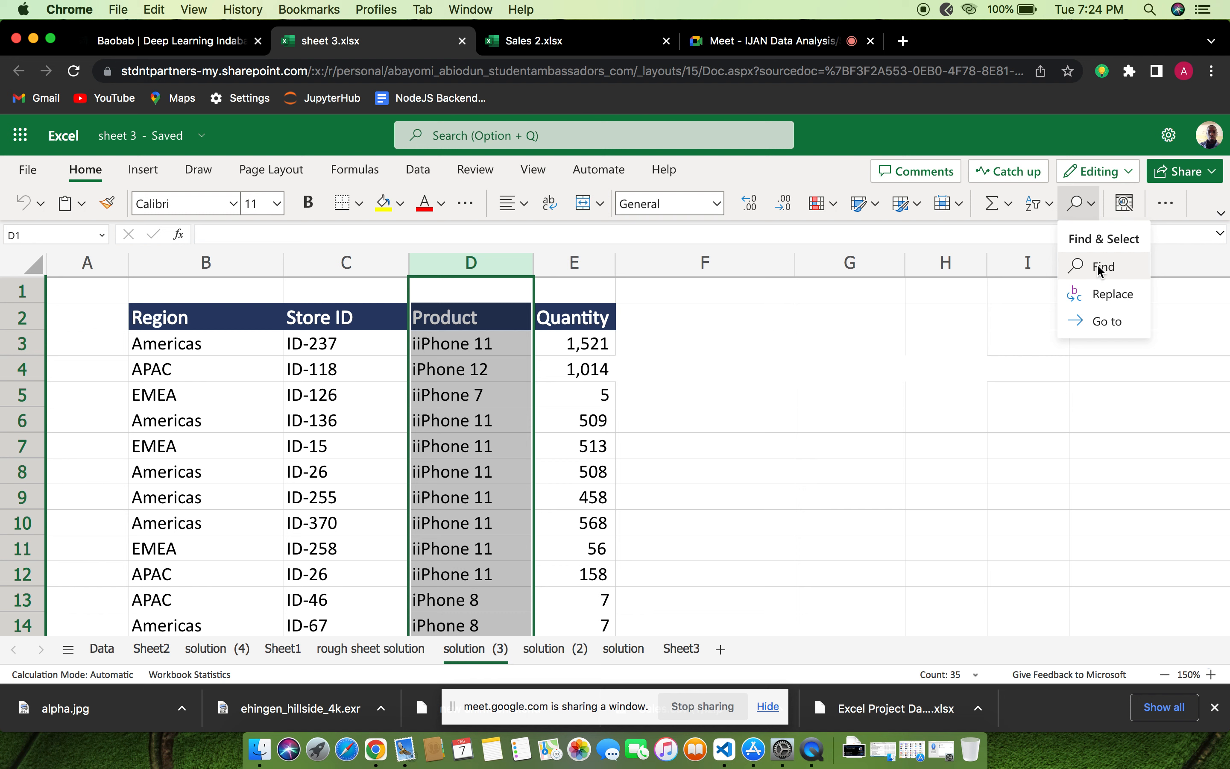
{"action": "left_click", "coordinate": [1099, 266]}
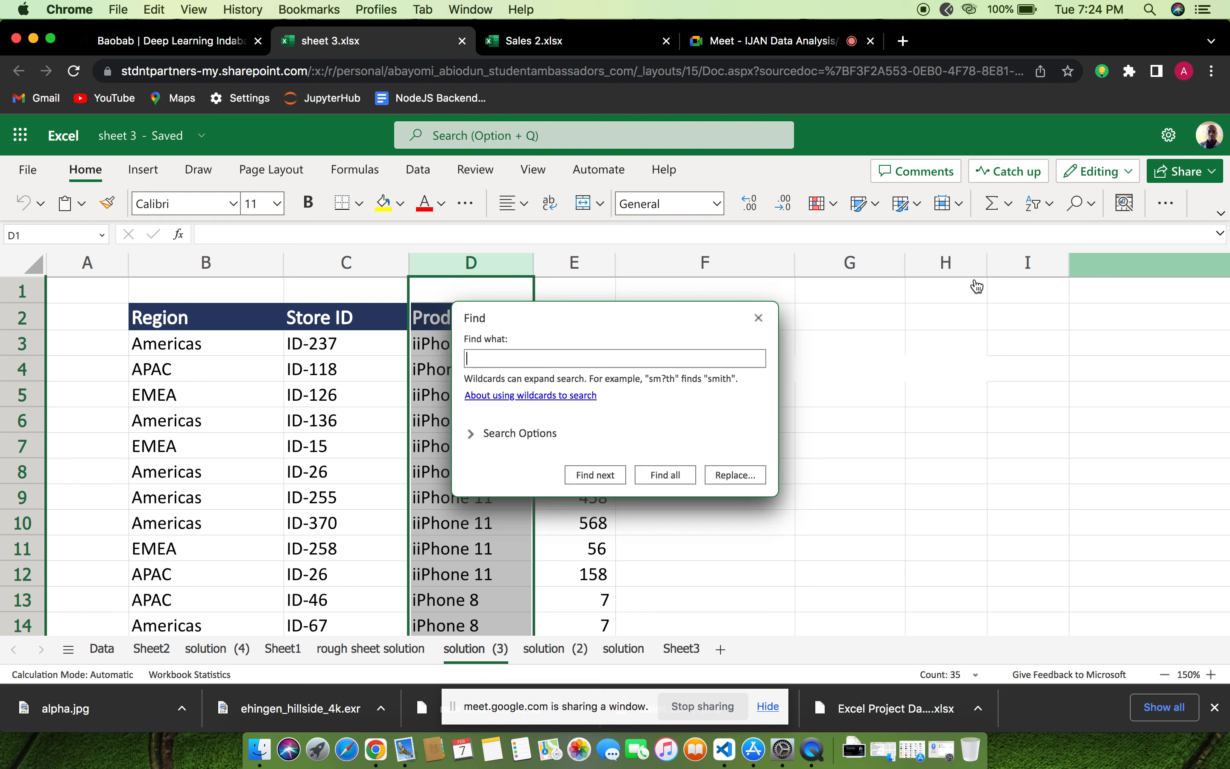
{"action": "type", "text": "i"}
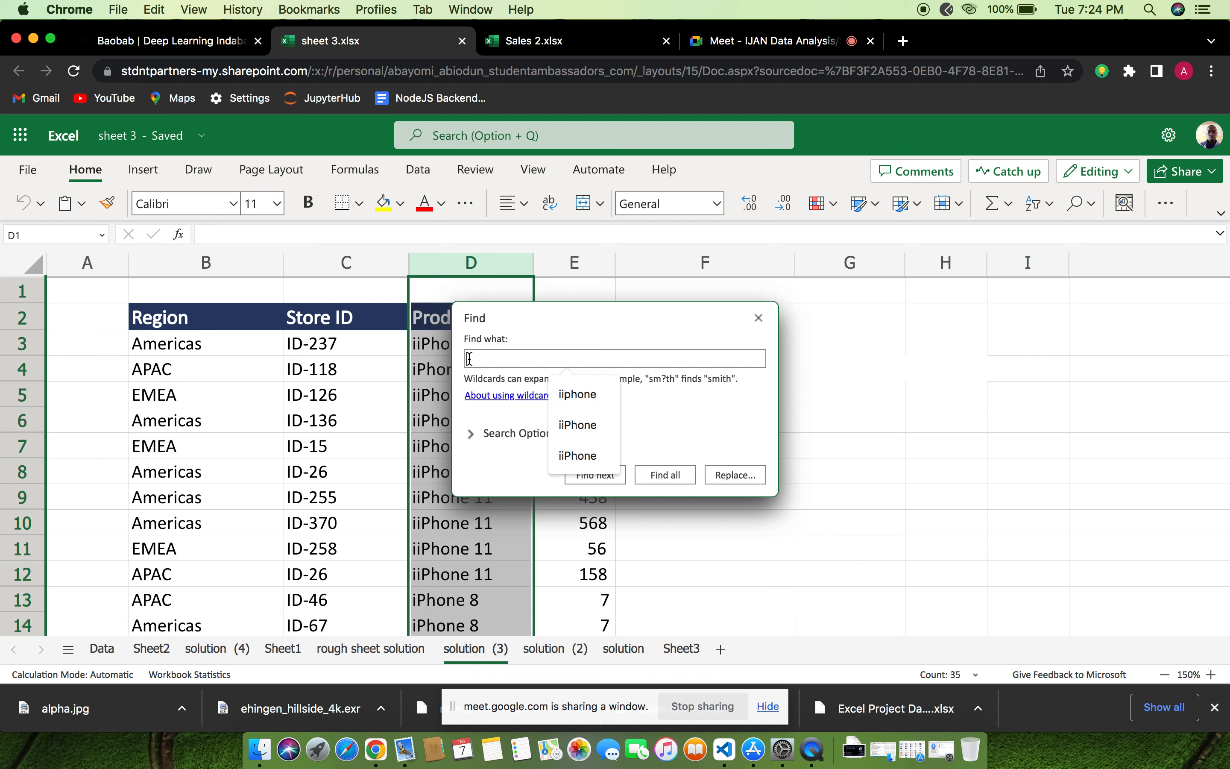
{"action": "type", "text": "iPhone"}
{"action": "left_click", "coordinate": [631, 382]}
{"action": "left_click", "coordinate": [526, 359]}
{"action": "left_click", "coordinate": [746, 474]}
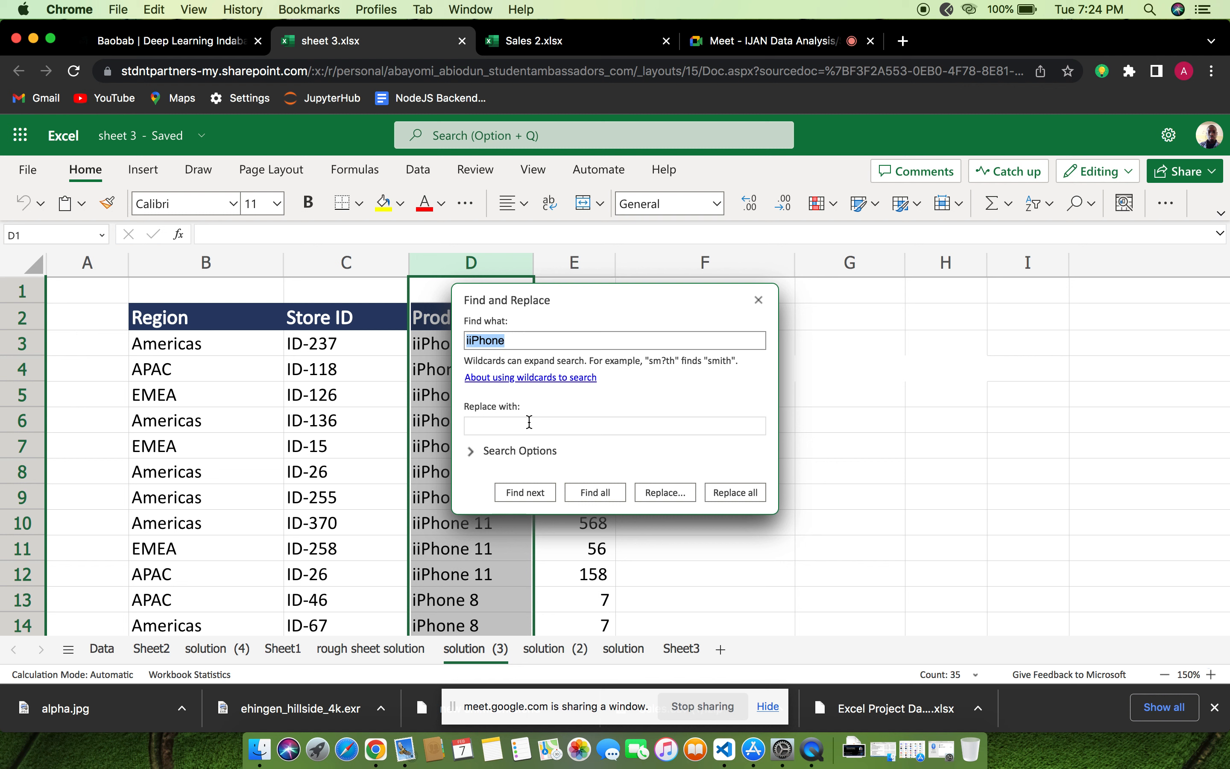
Replace all occurrences of "iiPhone" with "iPhone" and close the Find and Replace dialog
{"action": "left_click", "coordinate": [530, 422]}
{"action": "type", "text": "i"}
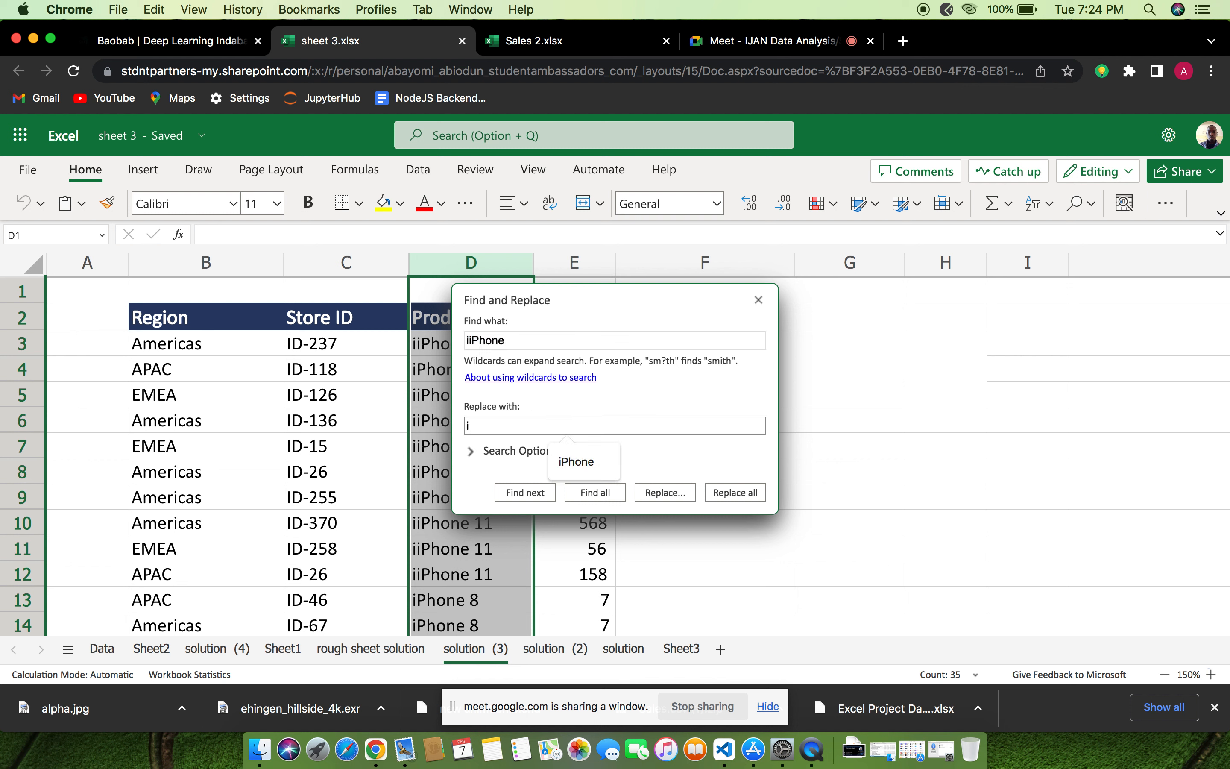
{"action": "type", "text": "Phone"}
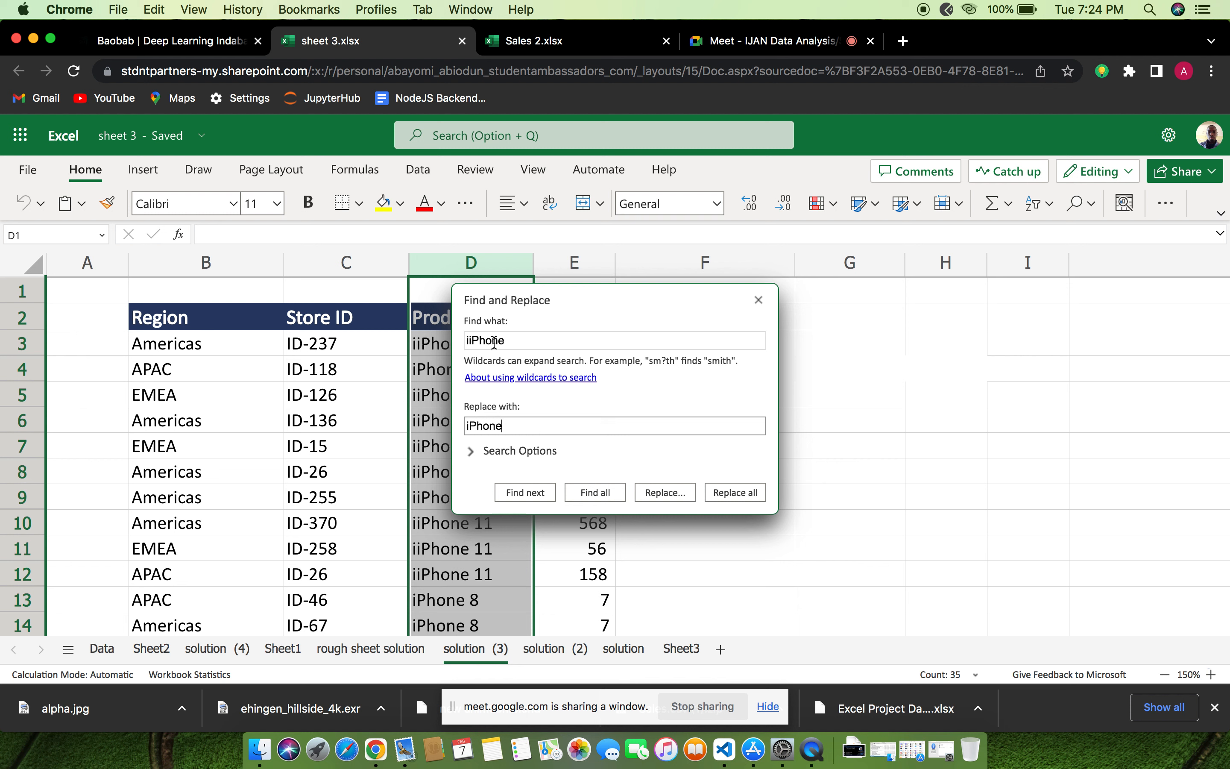
{"action": "left_click", "coordinate": [736, 492]}
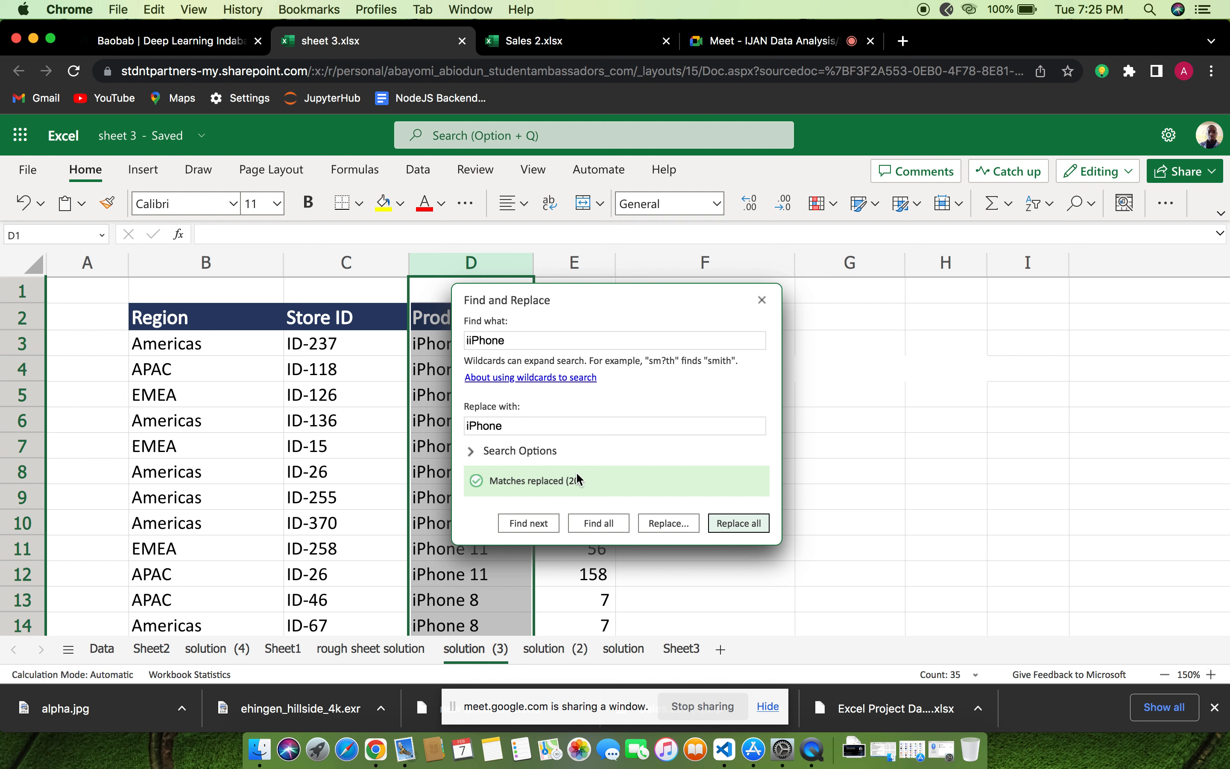
{"action": "left_click", "coordinate": [840, 410]}
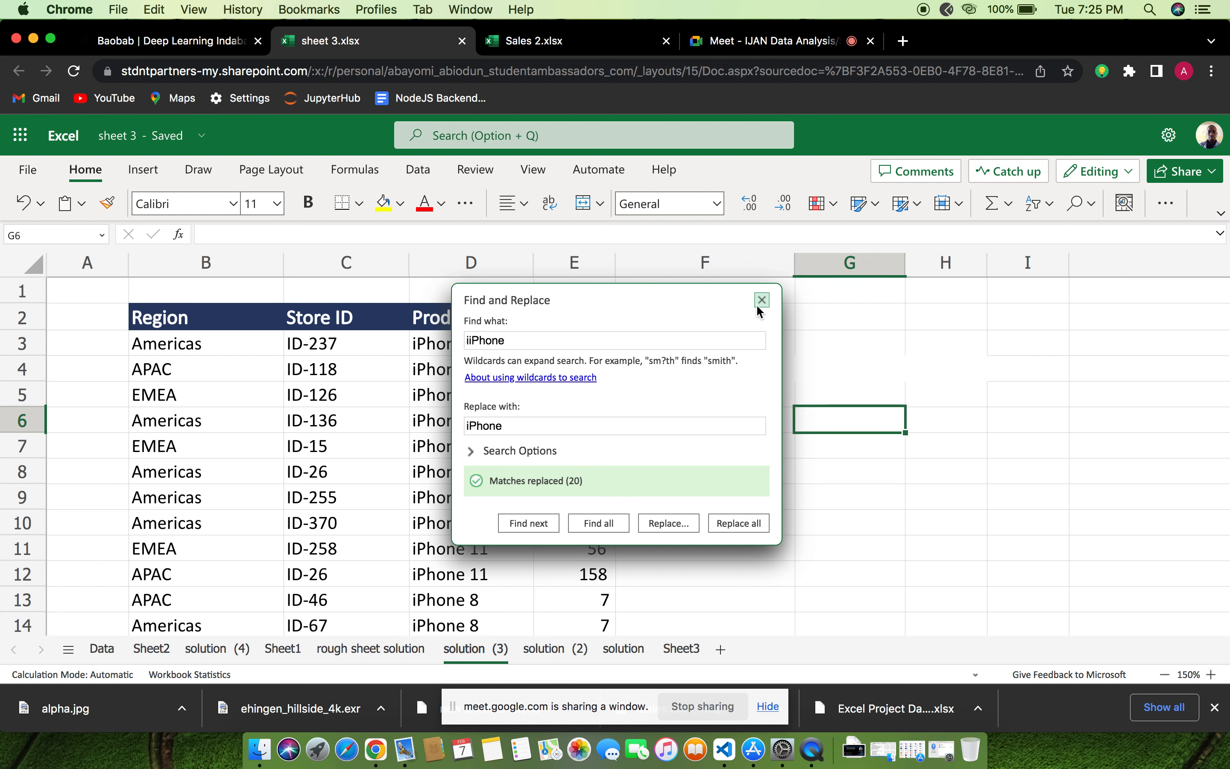
{"action": "left_click", "coordinate": [762, 300]}
{"action": "left_click", "coordinate": [732, 301]}
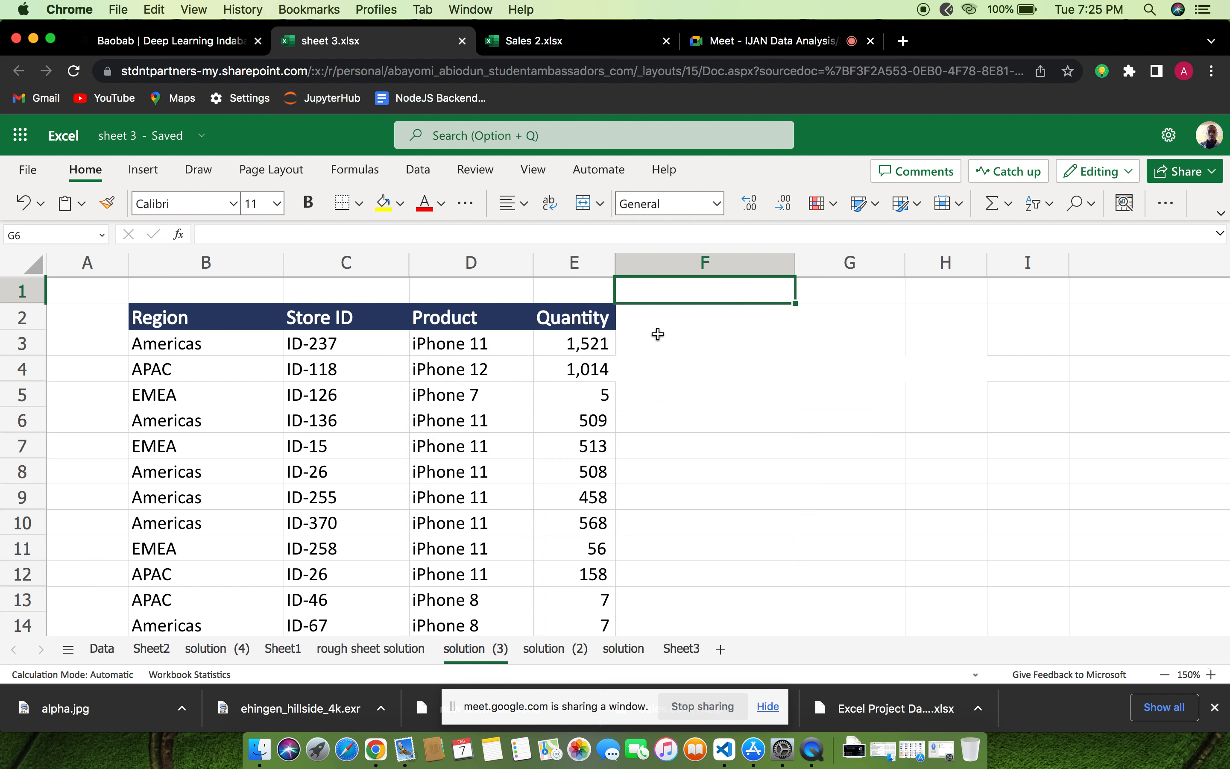
Review the corrected product names down the Product column
{"action": "left_click", "coordinate": [475, 364]}
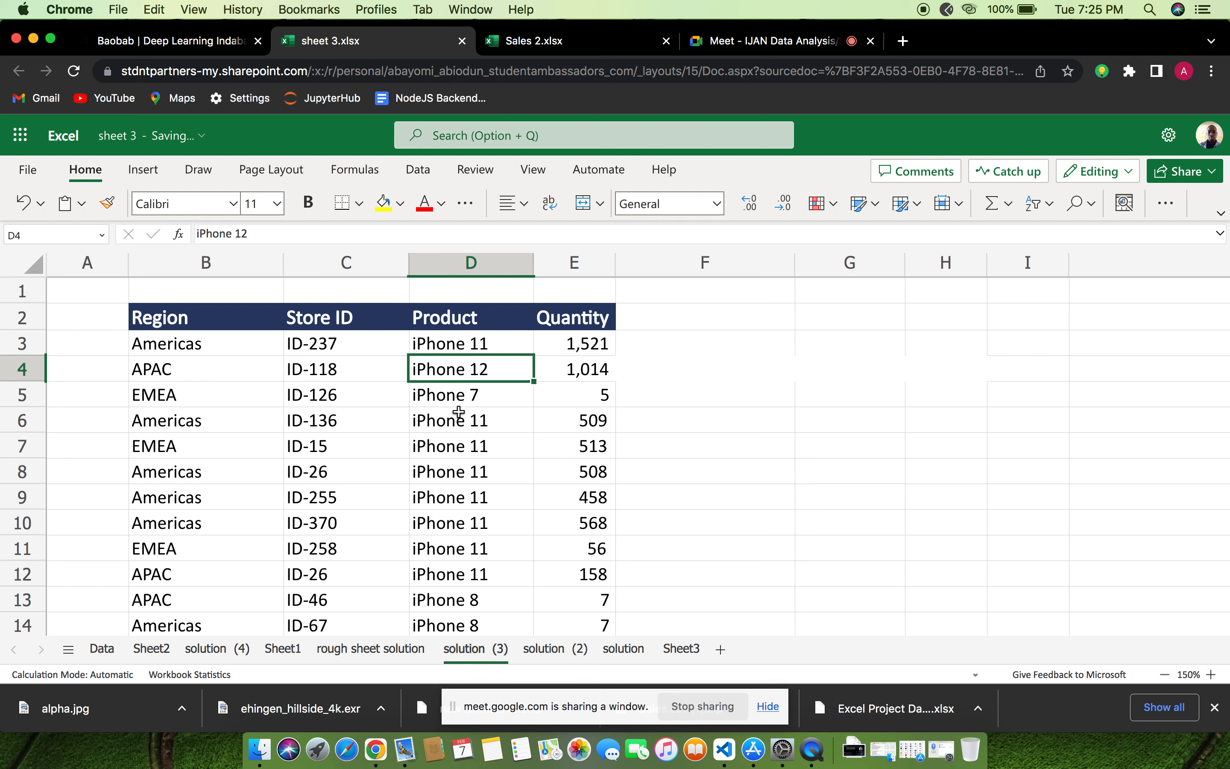
{"action": "scroll", "coordinate": [458, 407], "scroll_direction": "down", "scroll_amount": 5}
{"action": "scroll", "coordinate": [459, 412], "scroll_direction": "down", "scroll_amount": 1}
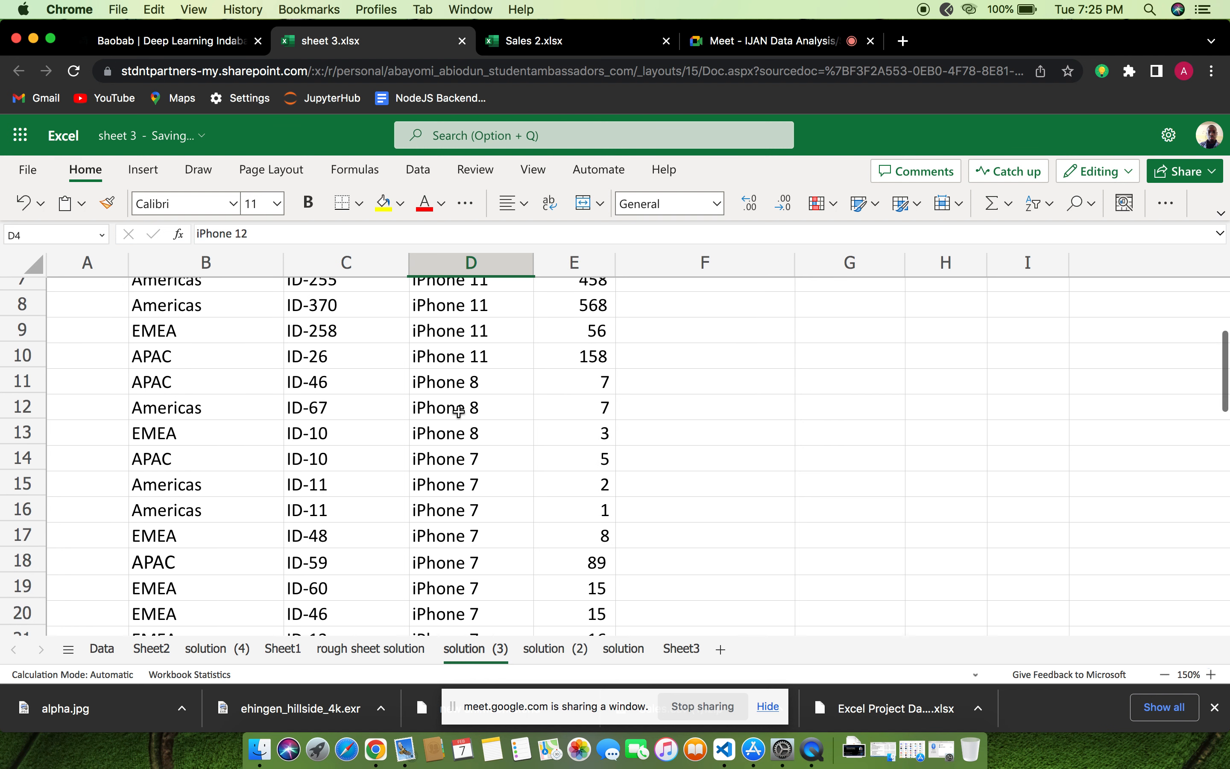
{"action": "scroll", "coordinate": [458, 412], "scroll_direction": "up", "scroll_amount": 3}
{"action": "scroll", "coordinate": [458, 412], "scroll_direction": "up", "scroll_amount": 4}
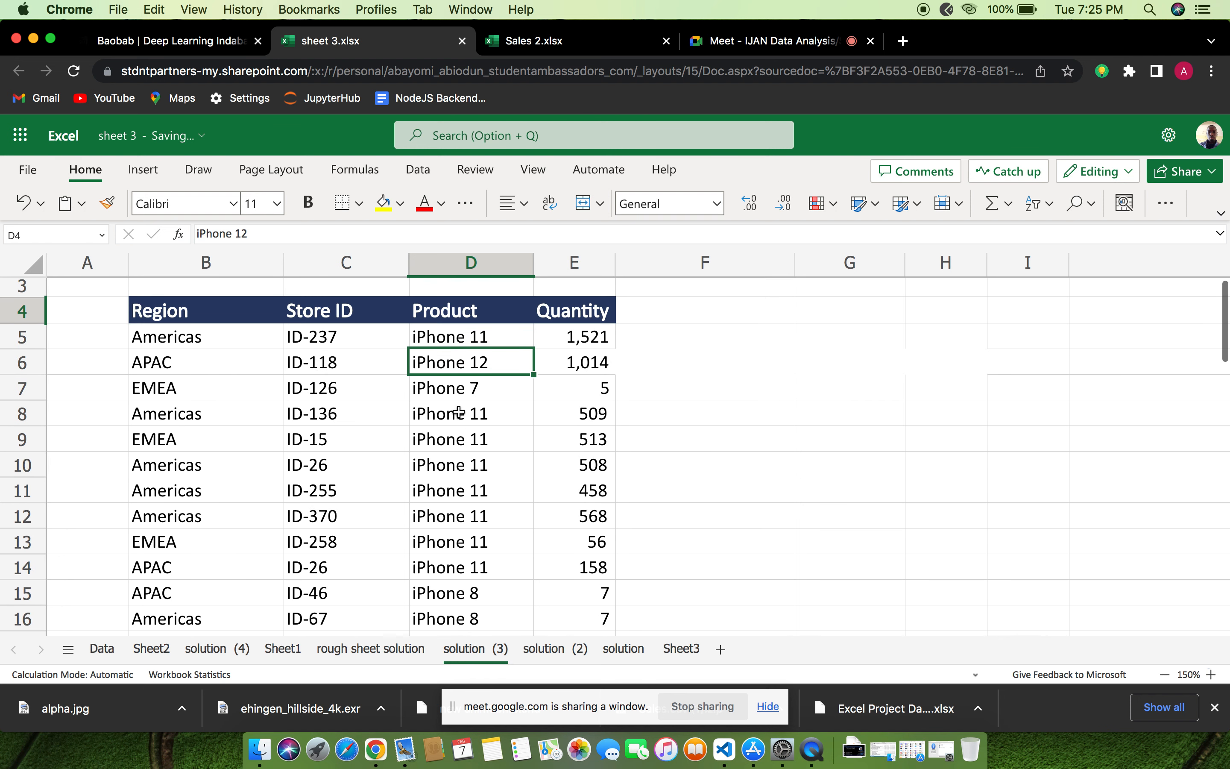
{"action": "left_click", "coordinate": [764, 352]}
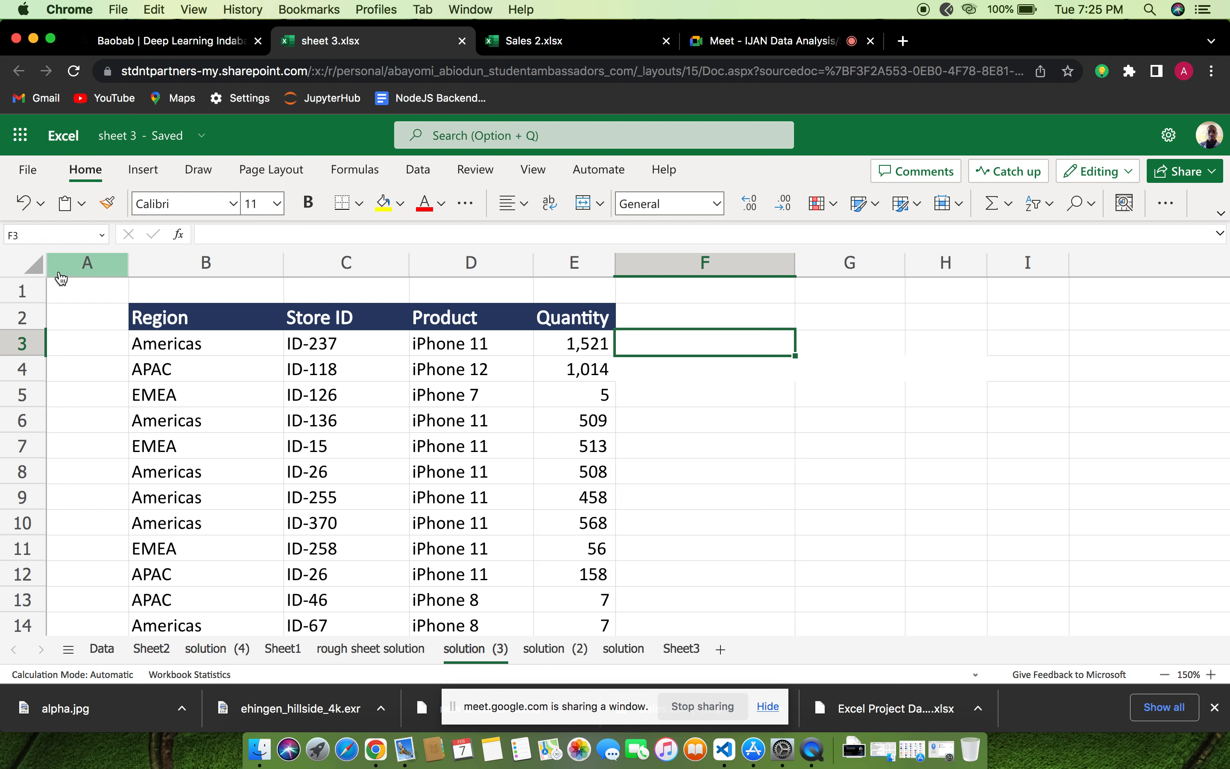
Select the whole "solution (3)" sheet and convert its data range B2:E36 into a table with headers
{"action": "left_click", "coordinate": [32, 266]}
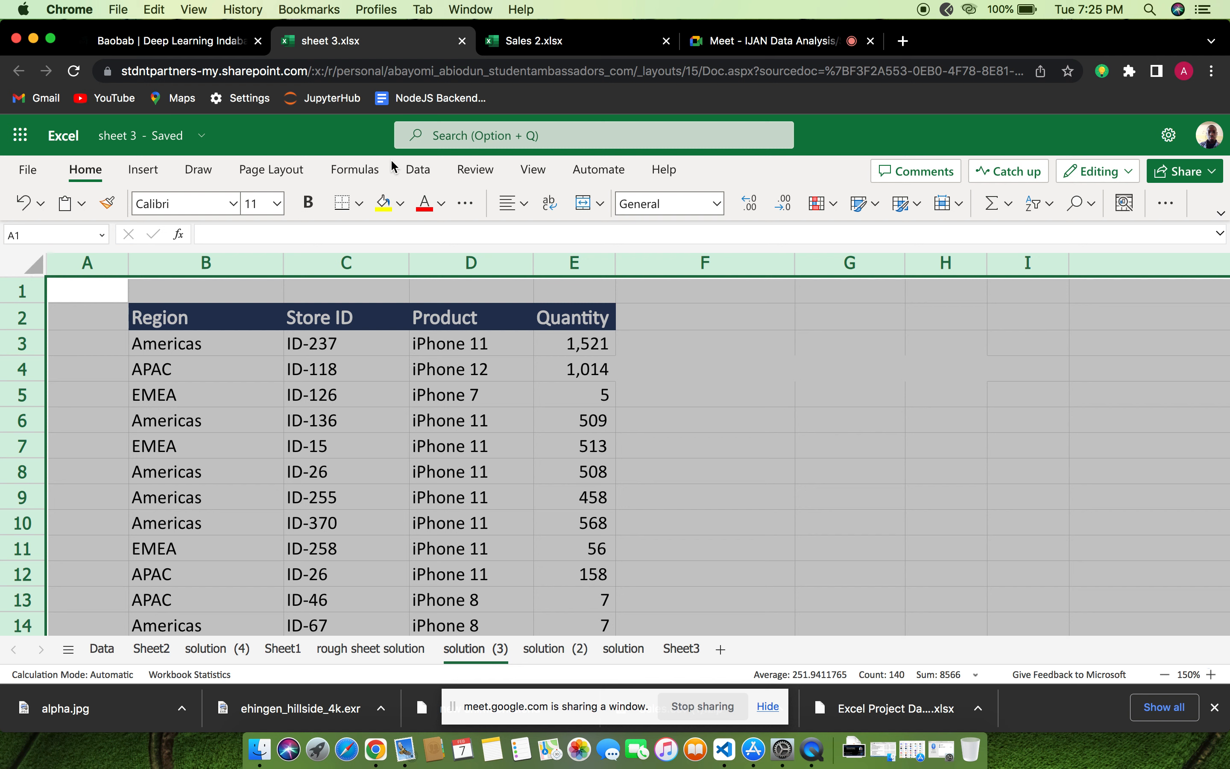
{"action": "left_click", "coordinate": [417, 173]}
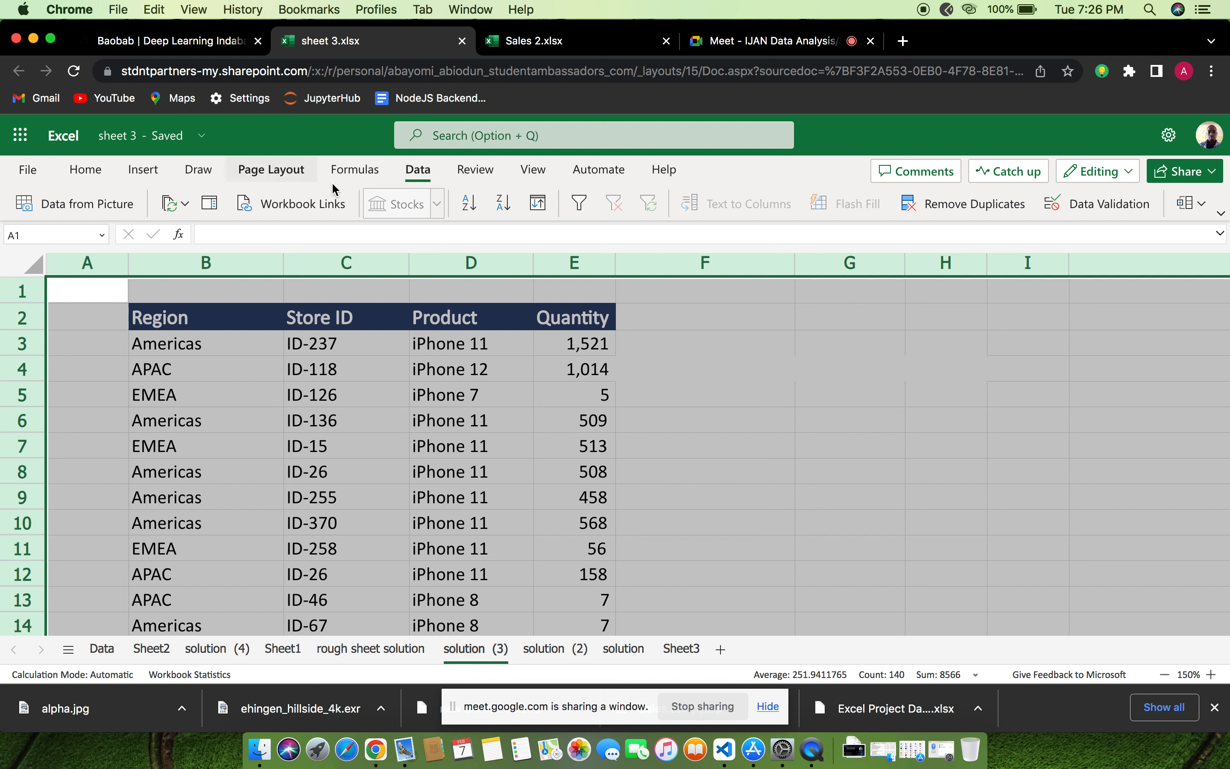
{"action": "left_click", "coordinate": [144, 176]}
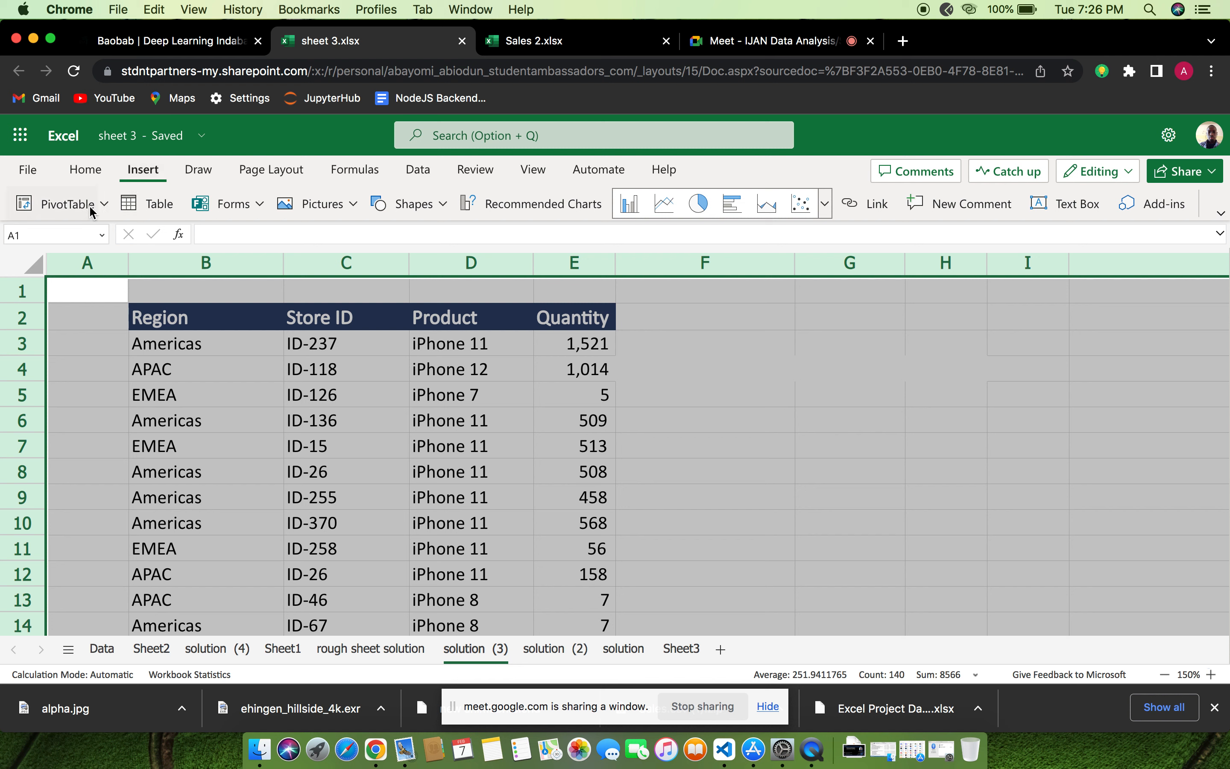
{"action": "left_click", "coordinate": [148, 213]}
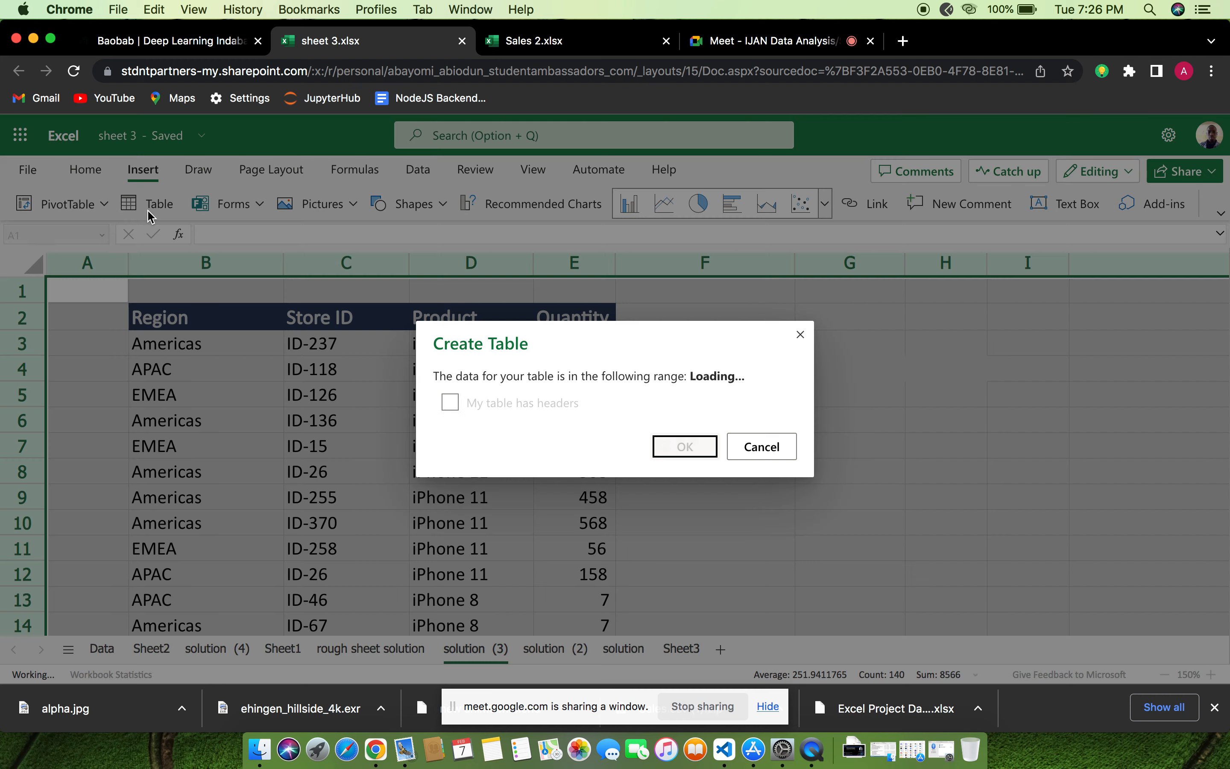
{"action": "left_click", "coordinate": [450, 403]}
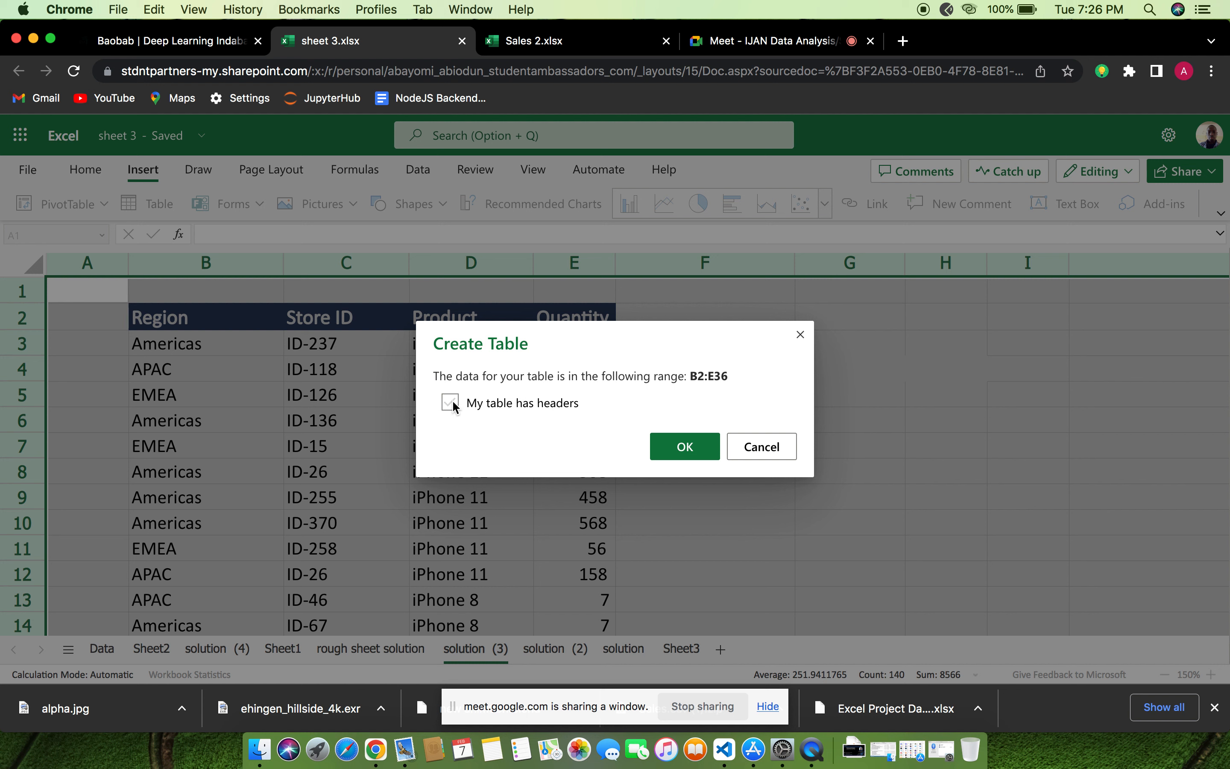
{"action": "left_click", "coordinate": [450, 403]}
{"action": "left_click", "coordinate": [676, 452]}
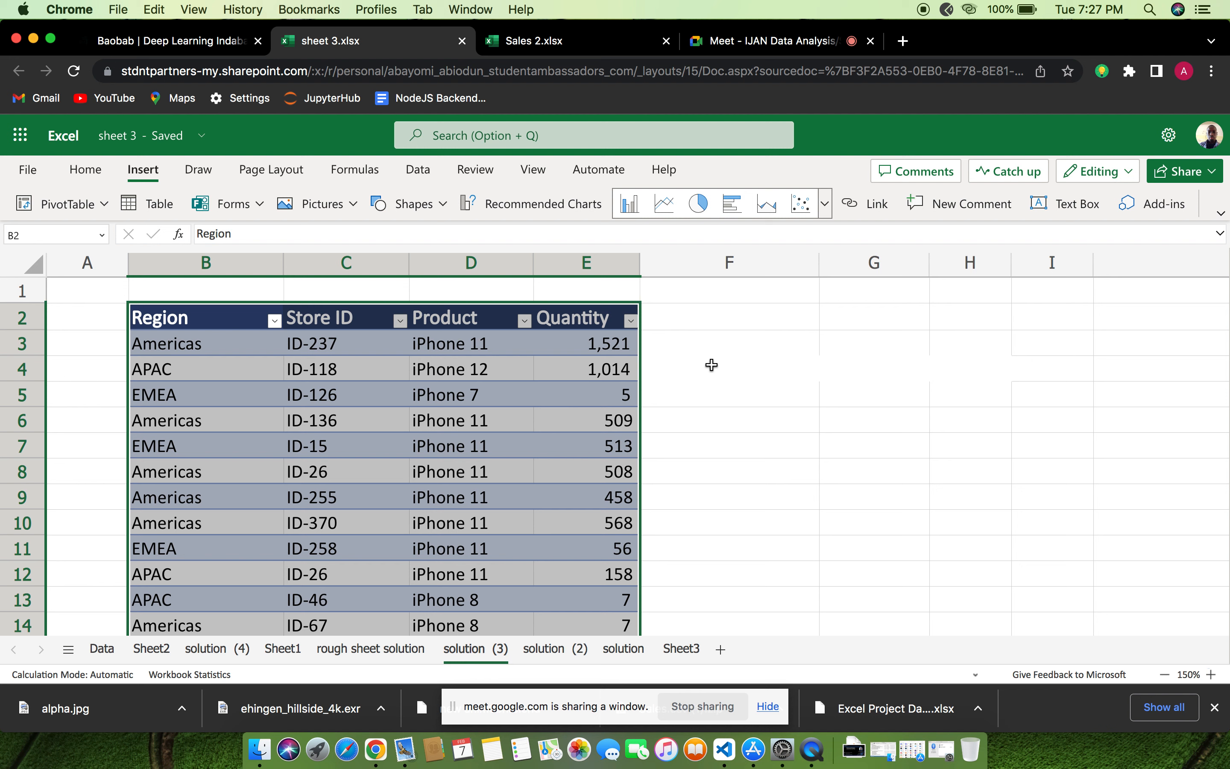
Deselect the new table and look over its Region, Store ID, Product and Quantity rows
{"action": "left_click", "coordinate": [756, 369]}
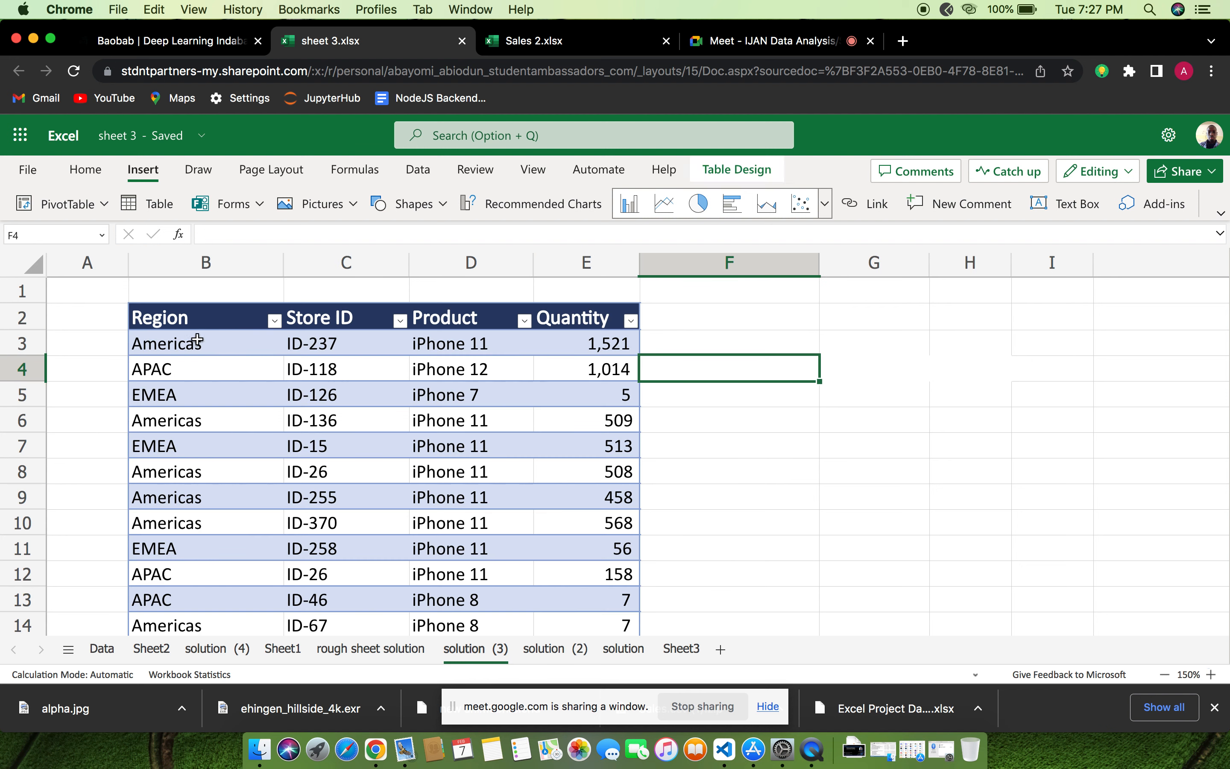
{"action": "scroll", "coordinate": [261, 381], "scroll_direction": "down", "scroll_amount": 5}
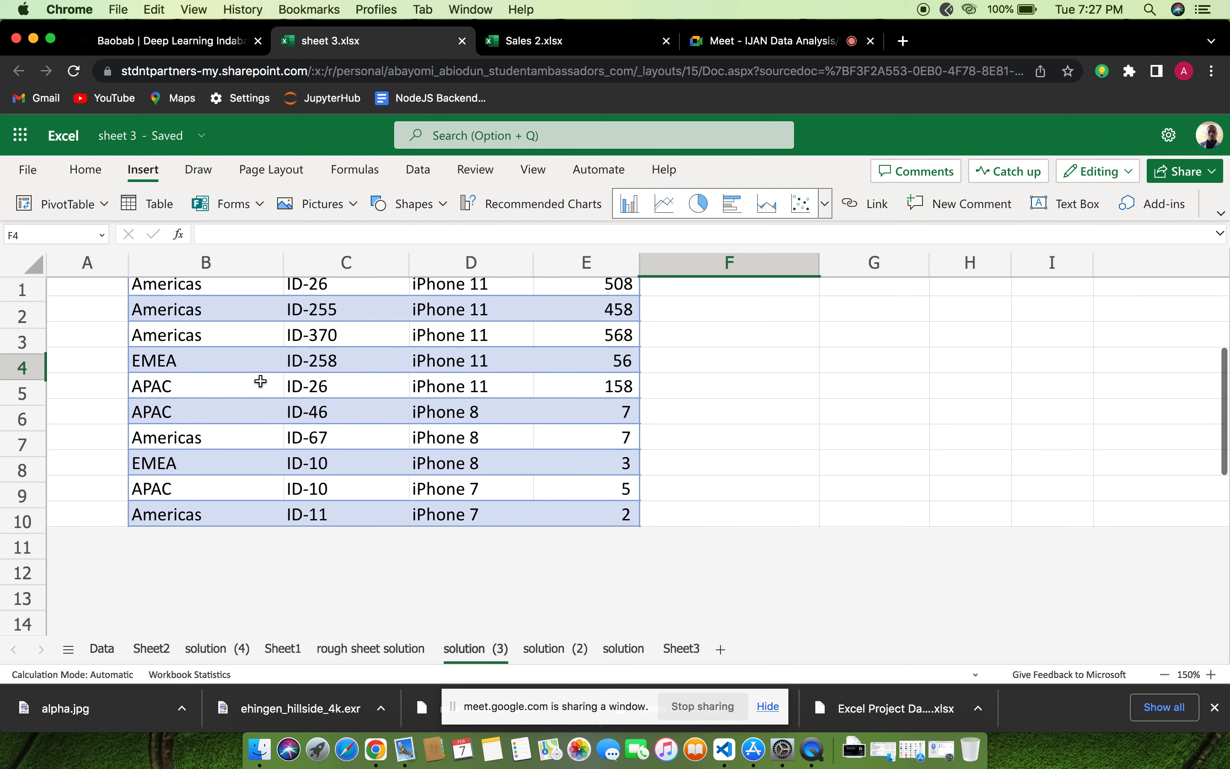
{"action": "scroll", "coordinate": [260, 382], "scroll_direction": "down", "scroll_amount": 3}
{"action": "scroll", "coordinate": [261, 382], "scroll_direction": "down", "scroll_amount": 3}
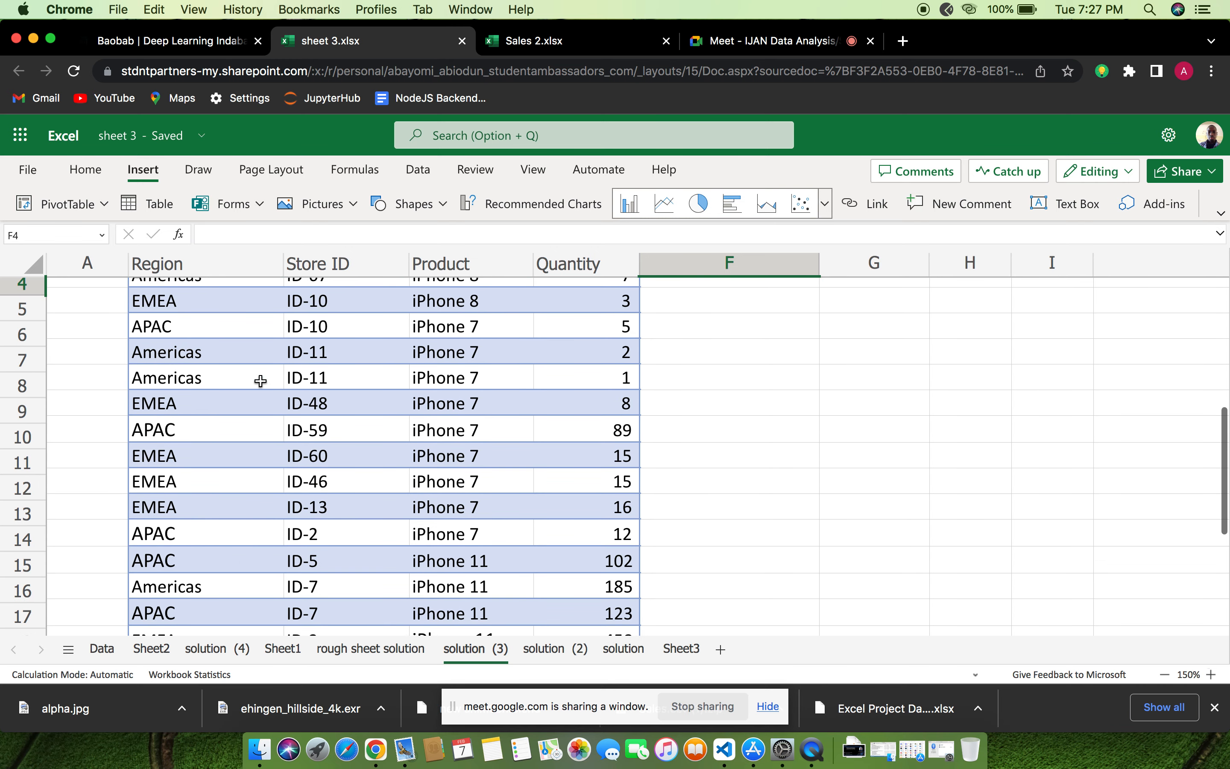
{"action": "scroll", "coordinate": [261, 381], "scroll_direction": "up", "scroll_amount": 5}
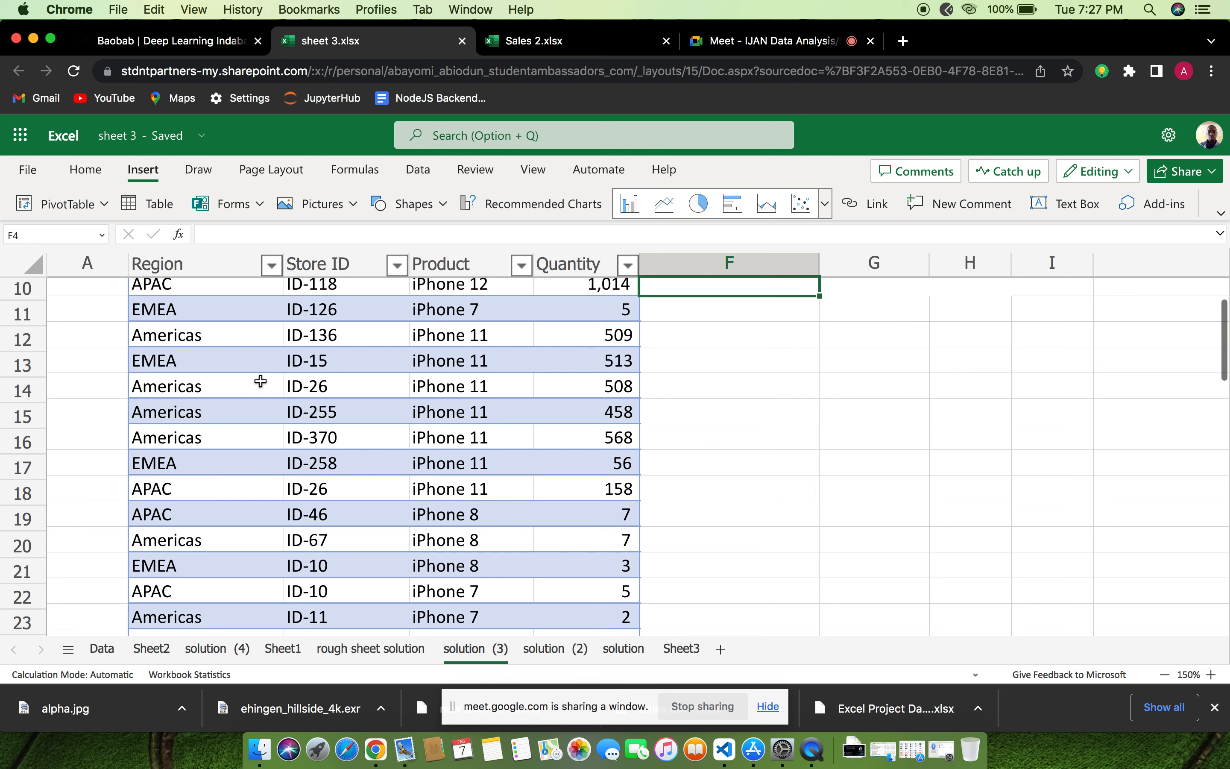
{"action": "scroll", "coordinate": [261, 381], "scroll_direction": "up", "scroll_amount": 2}
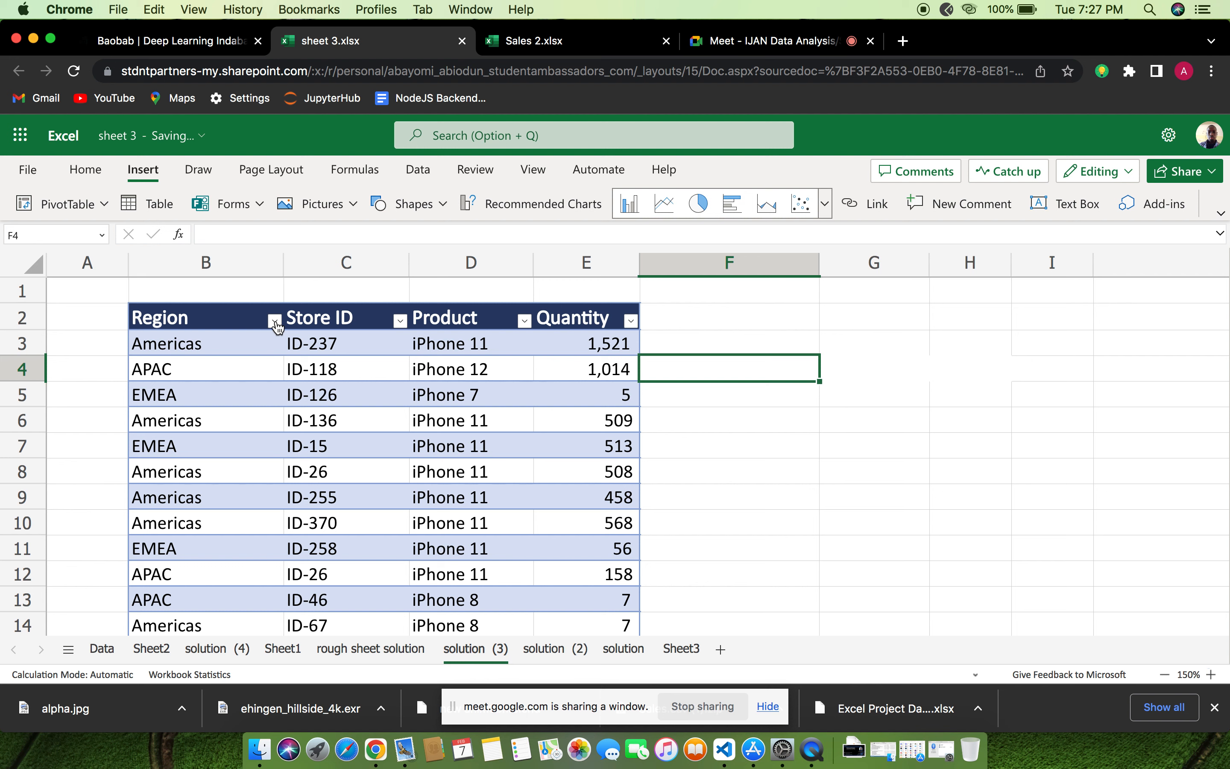
Filter the table's Region column to show only the Americas rows
{"action": "left_click", "coordinate": [273, 320]}
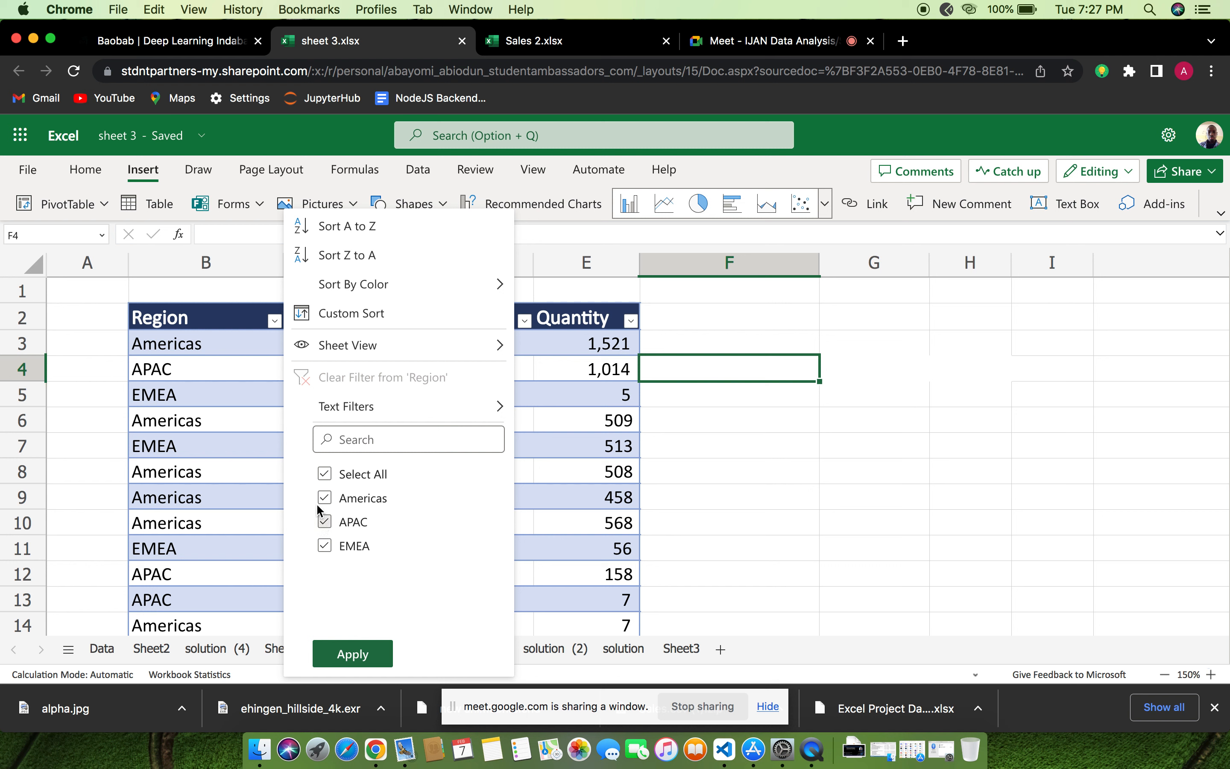
{"action": "left_click", "coordinate": [324, 547]}
{"action": "left_click", "coordinate": [324, 521]}
{"action": "left_click", "coordinate": [324, 497]}
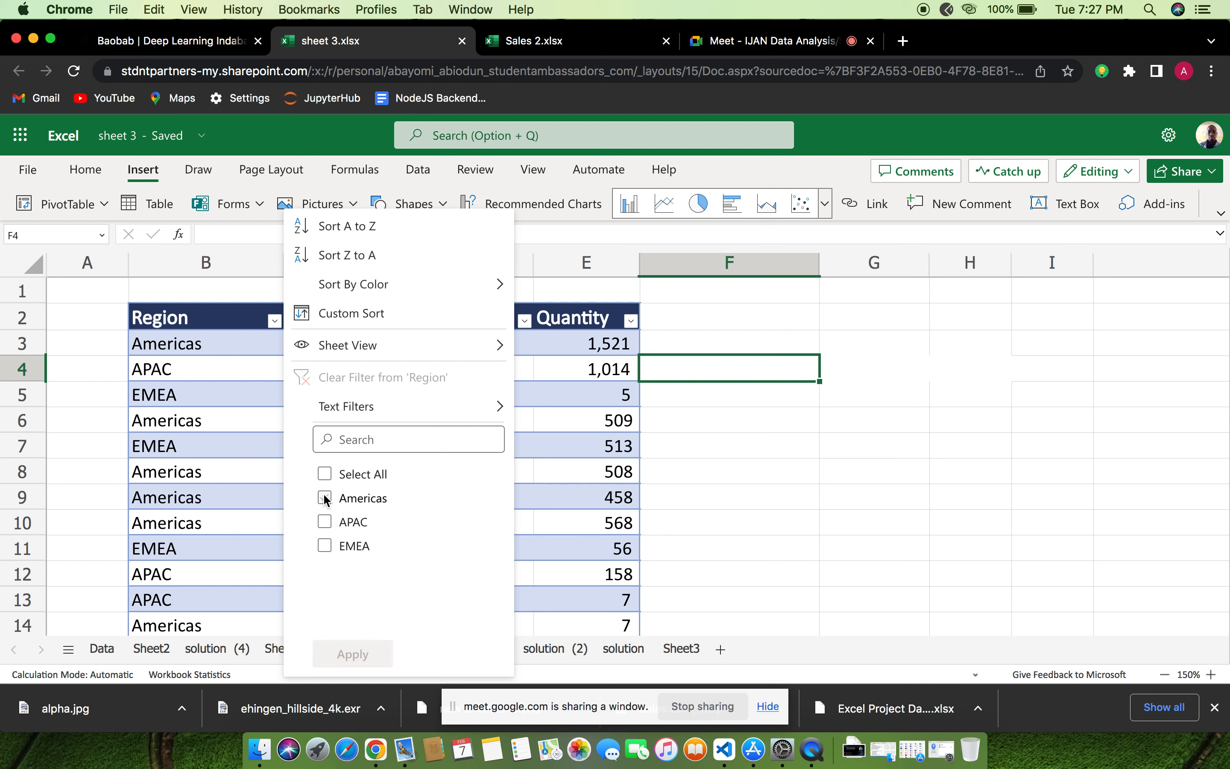
{"action": "left_click", "coordinate": [324, 498]}
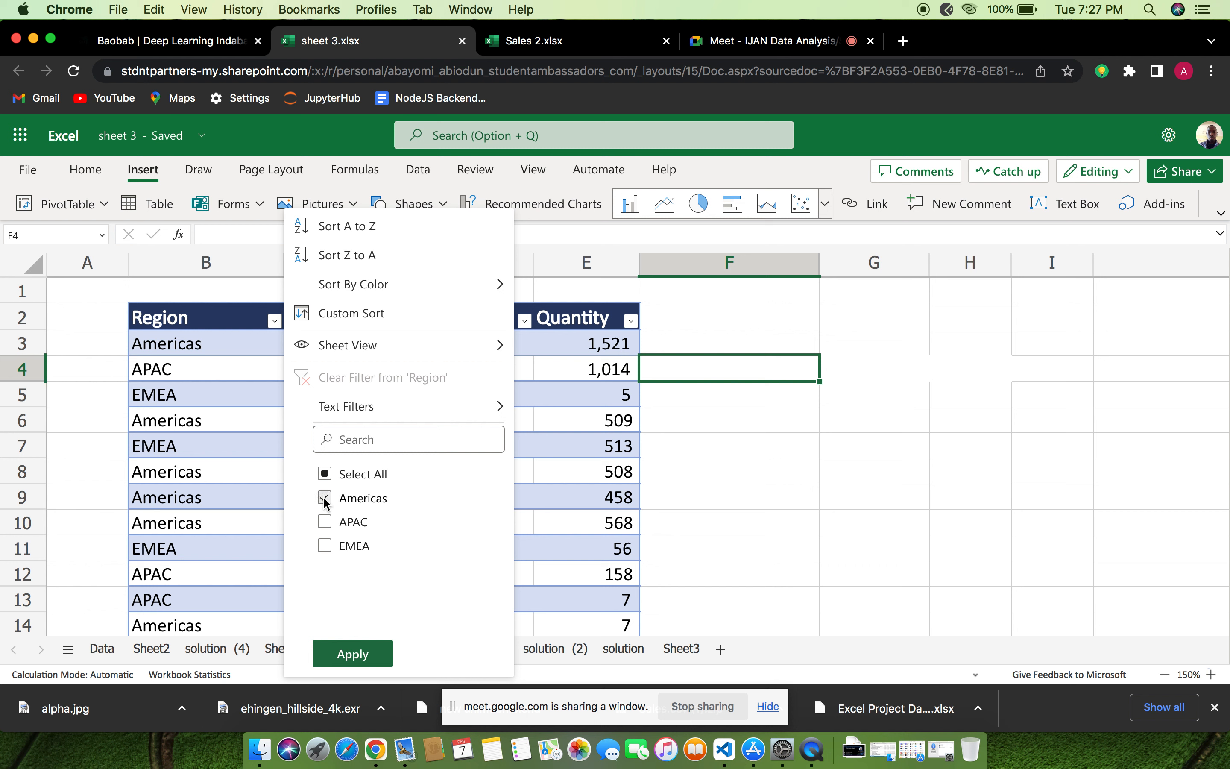
{"action": "left_click", "coordinate": [364, 659]}
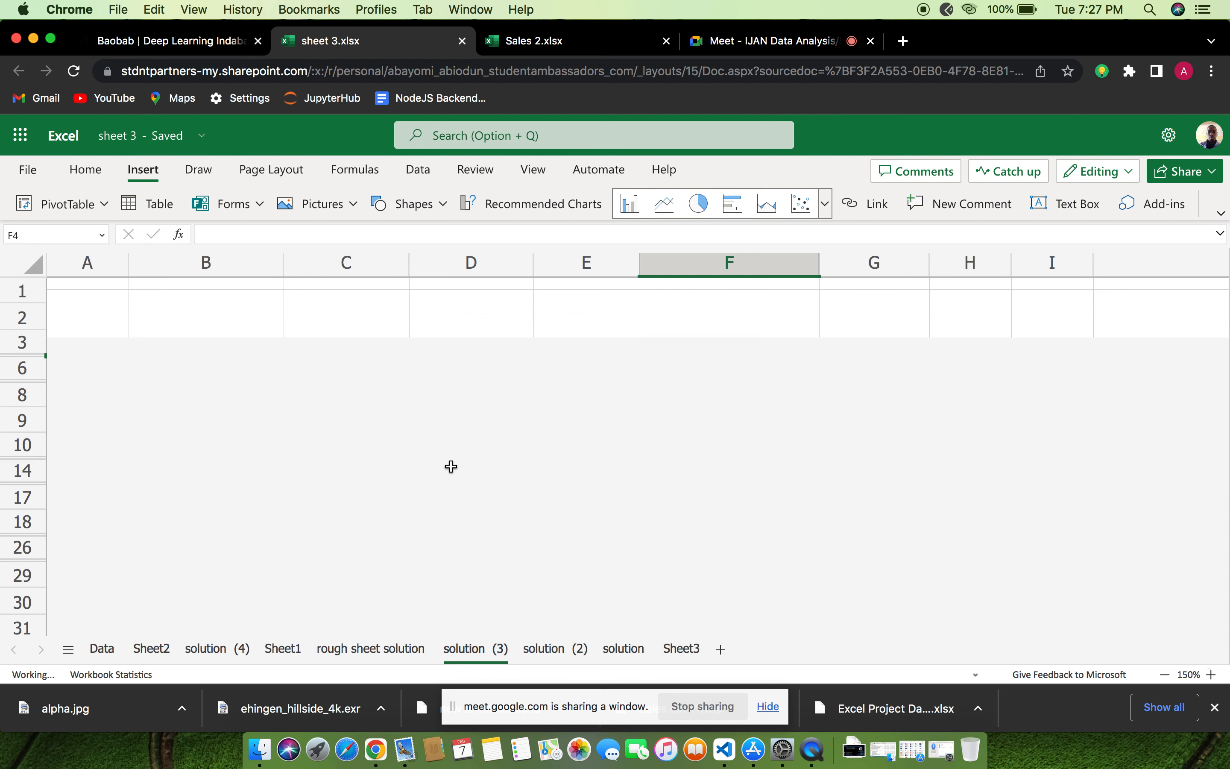
Examine the store IDs, products and quantities in the filtered Americas rows
{"action": "scroll", "coordinate": [451, 466], "scroll_direction": "down", "scroll_amount": 10}
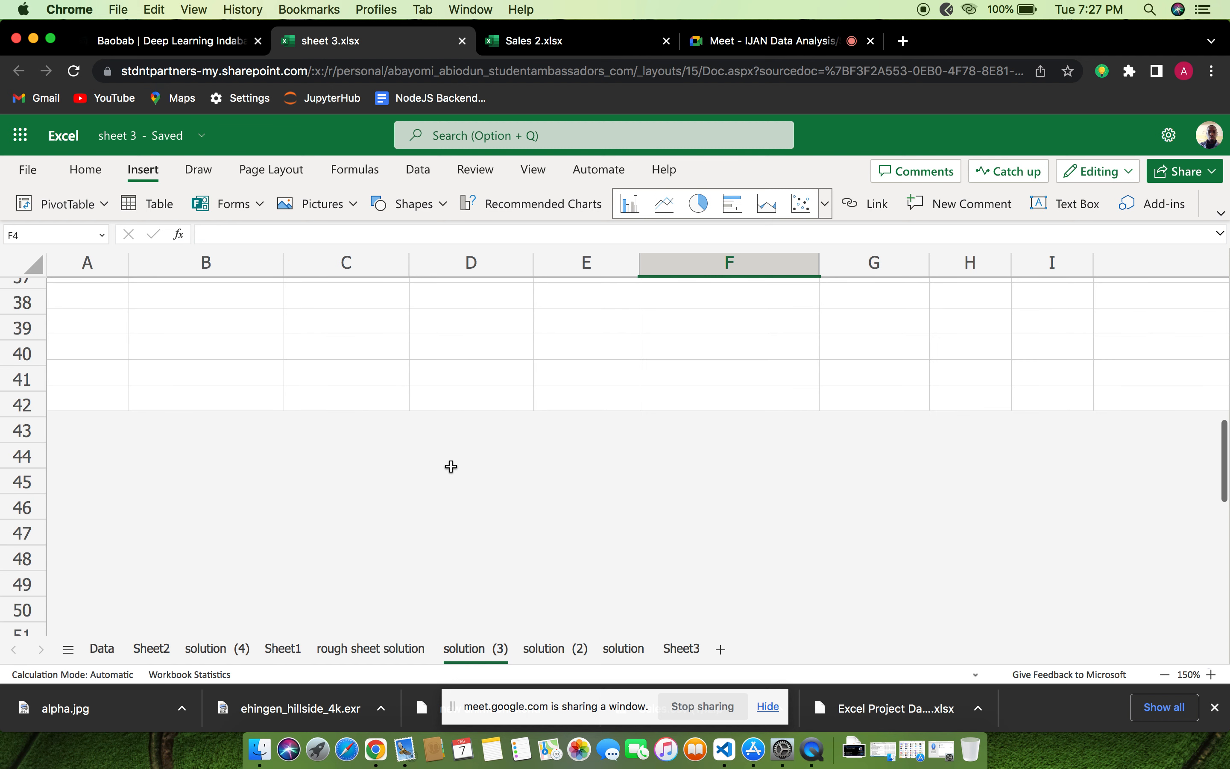
{"action": "scroll", "coordinate": [451, 466], "scroll_direction": "down", "scroll_amount": 2}
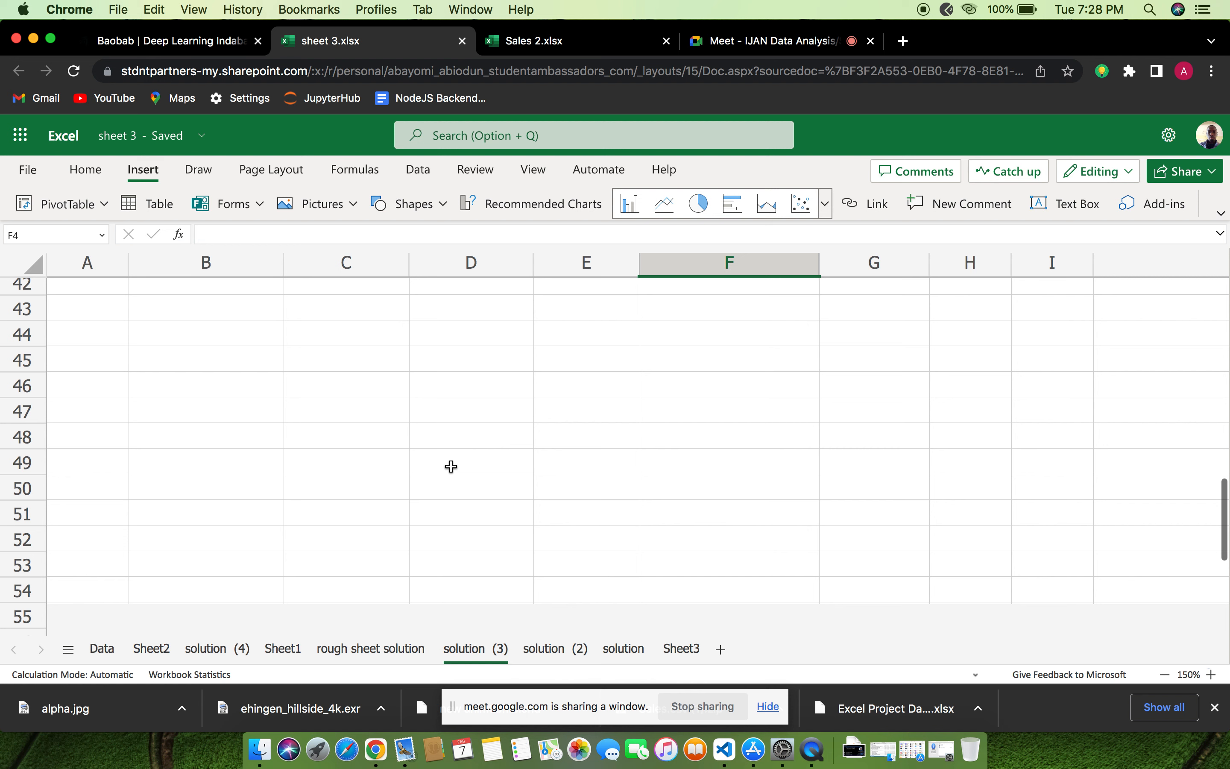
{"action": "scroll", "coordinate": [451, 466], "scroll_direction": "down", "scroll_amount": 5}
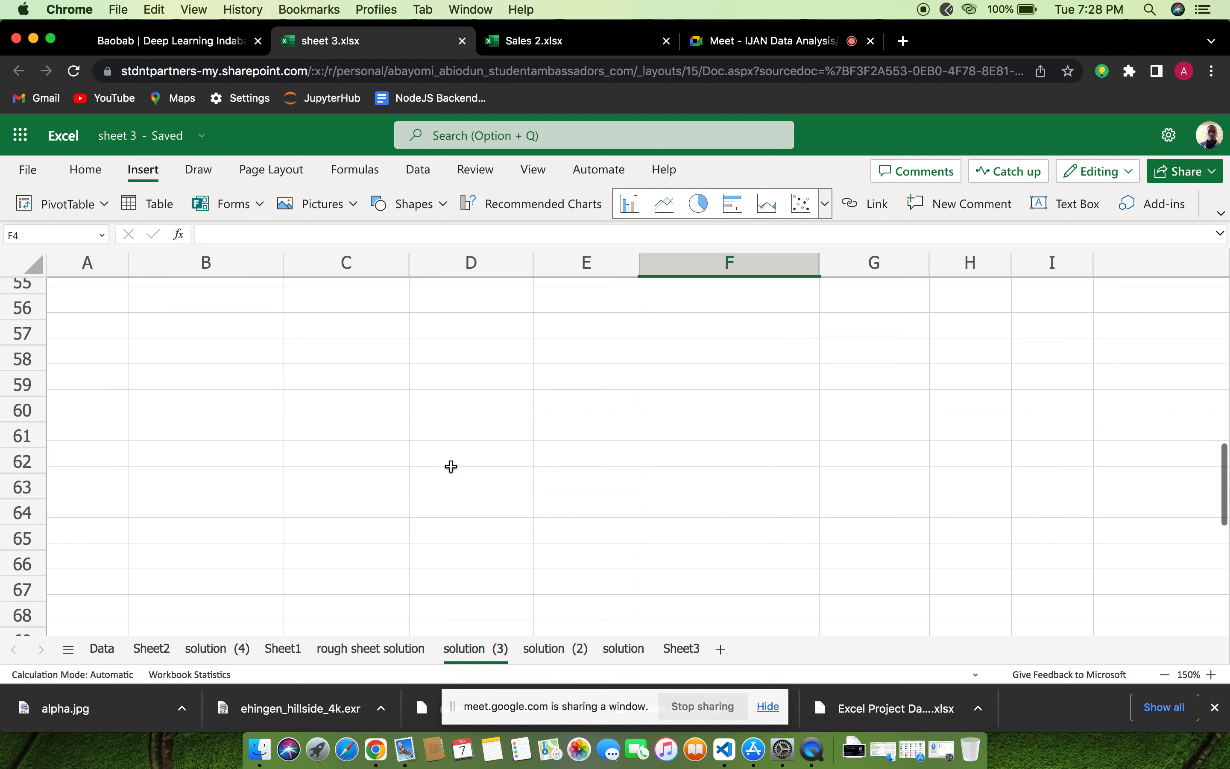
{"action": "scroll", "coordinate": [451, 466], "scroll_direction": "up", "scroll_amount": 1}
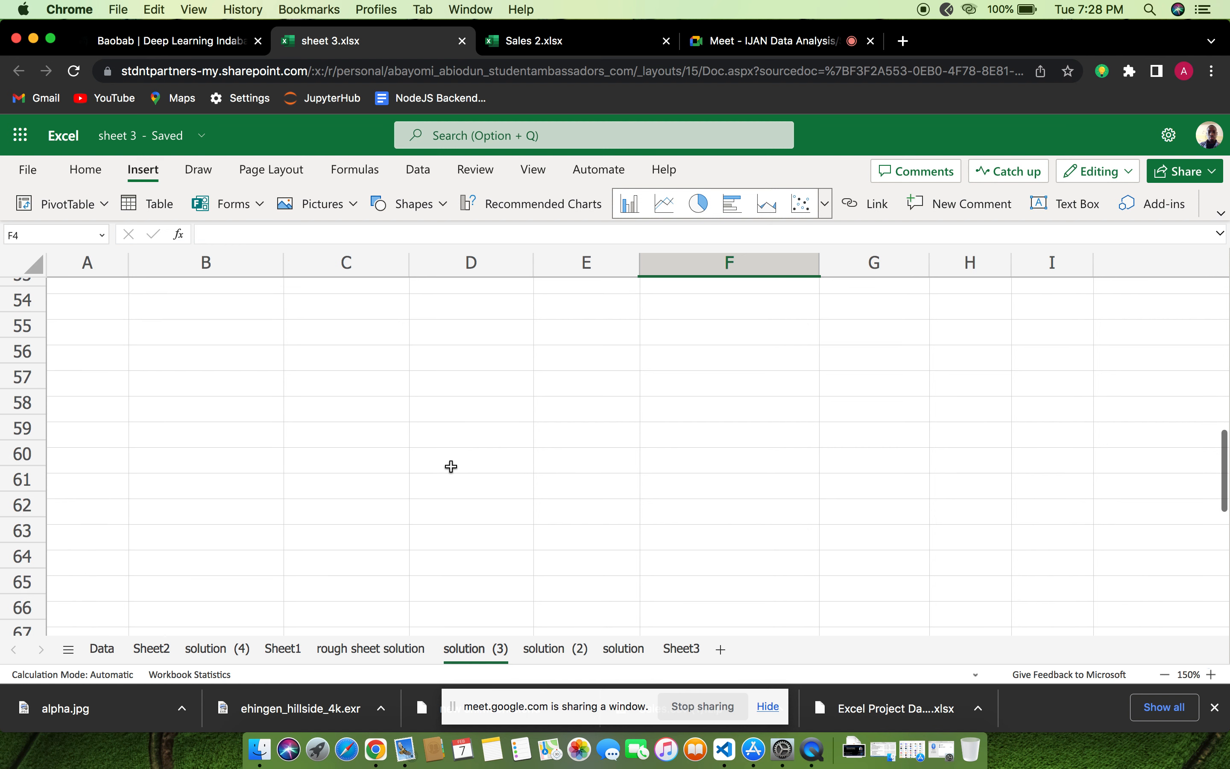
{"action": "scroll", "coordinate": [451, 466], "scroll_direction": "up", "scroll_amount": 2}
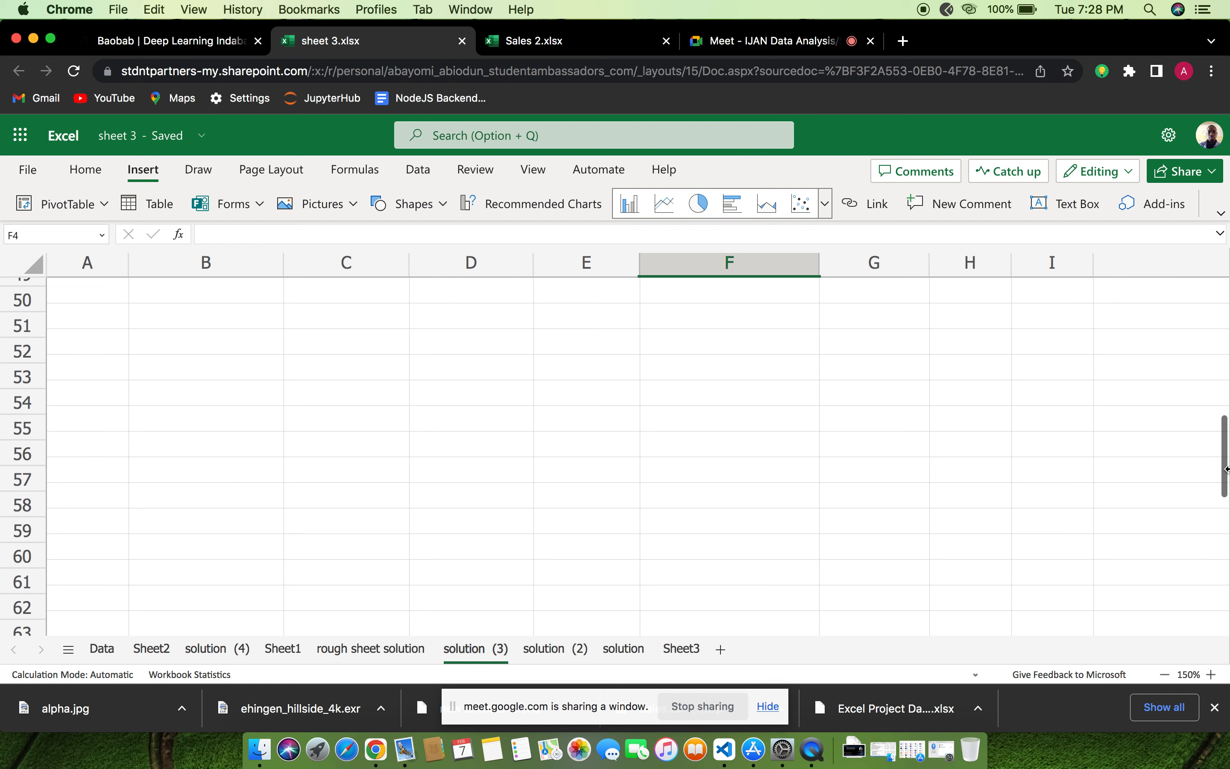
{"action": "scroll", "coordinate": [1208, 459], "scroll_direction": "up", "scroll_amount": 1}
{"action": "scroll", "coordinate": [900, 403], "scroll_direction": "up", "scroll_amount": 3}
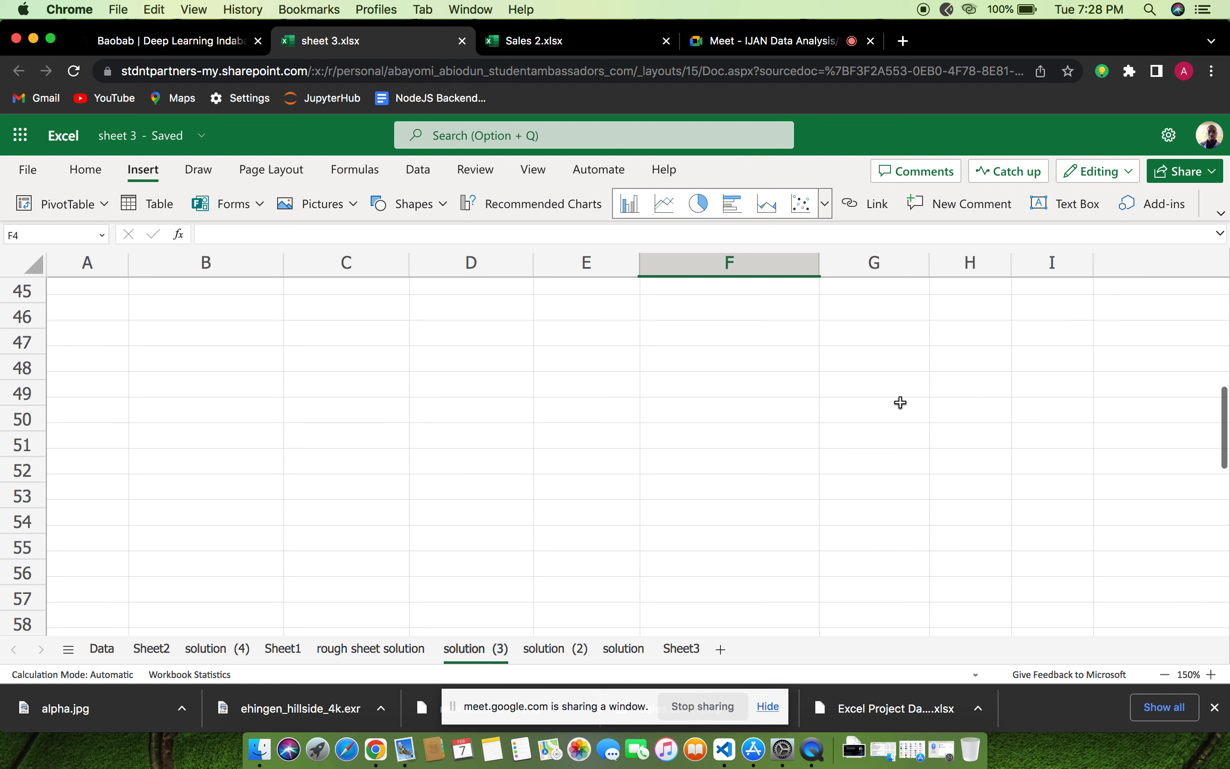
{"action": "scroll", "coordinate": [901, 403], "scroll_direction": "up", "scroll_amount": 5}
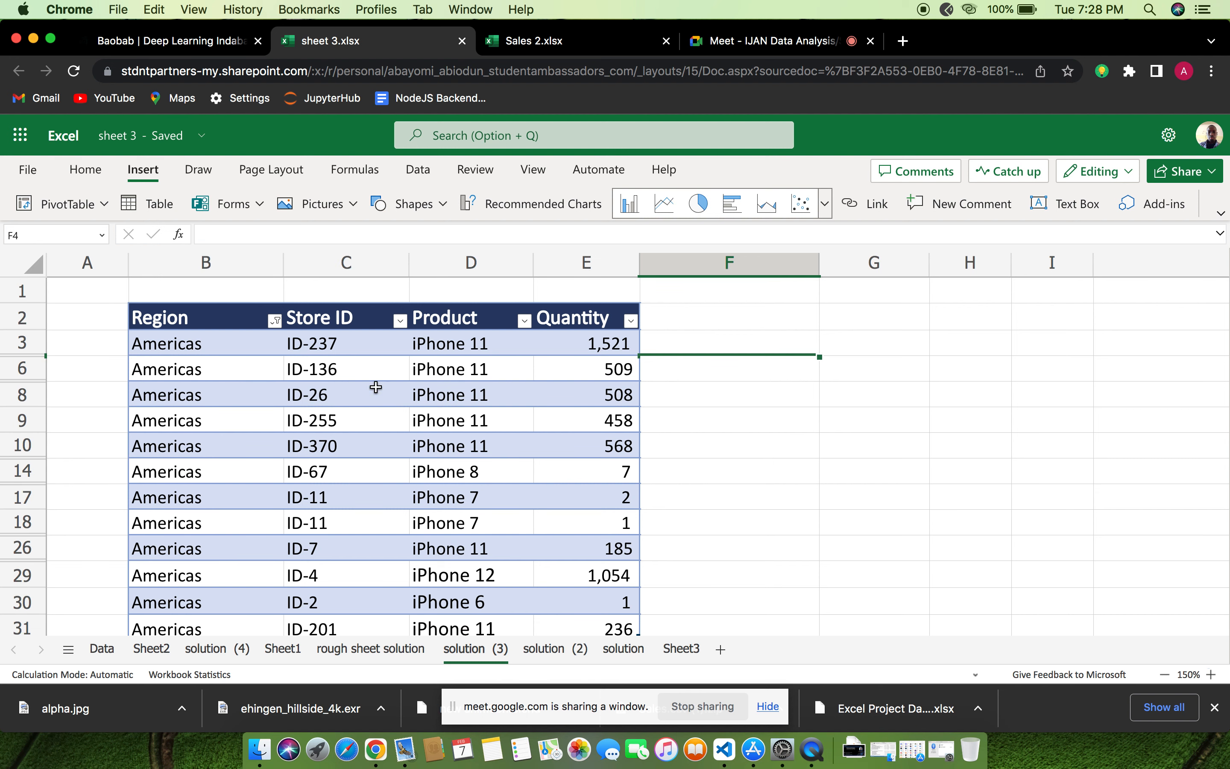
{"action": "scroll", "coordinate": [328, 369], "scroll_direction": "down", "scroll_amount": 3}
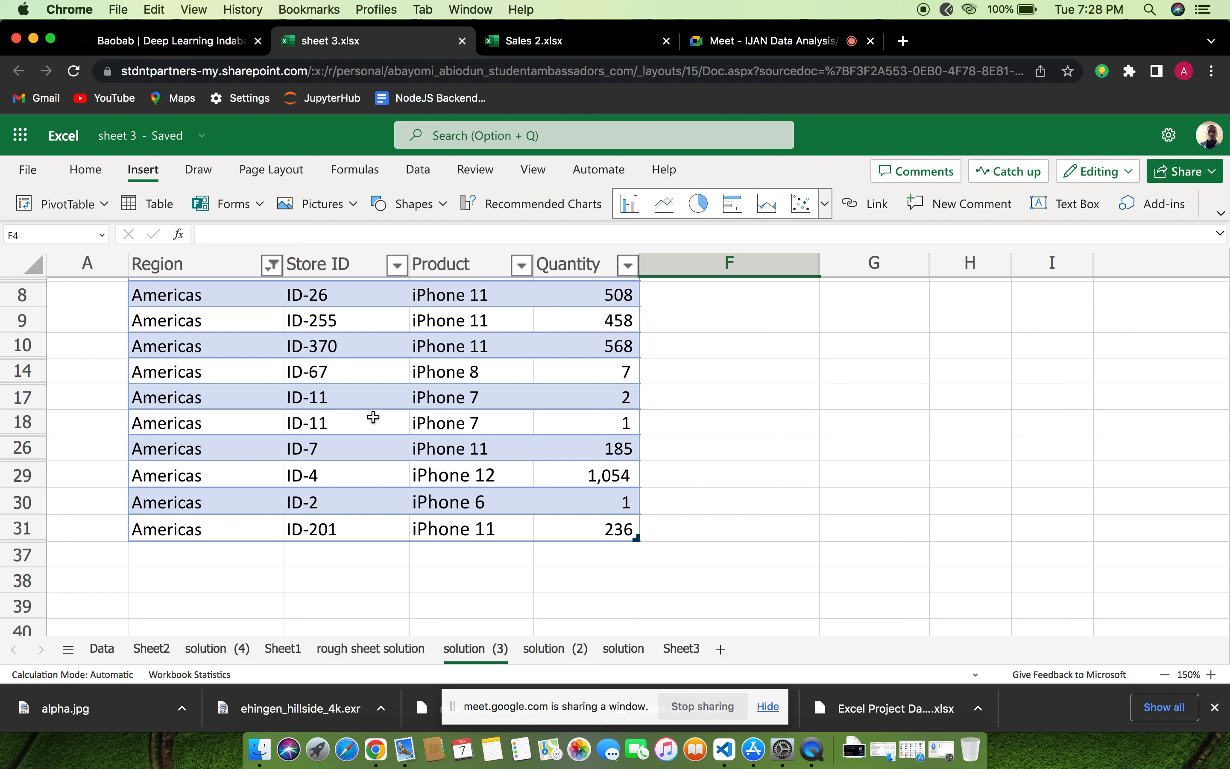
{"action": "scroll", "coordinate": [373, 417], "scroll_direction": "up", "scroll_amount": 3}
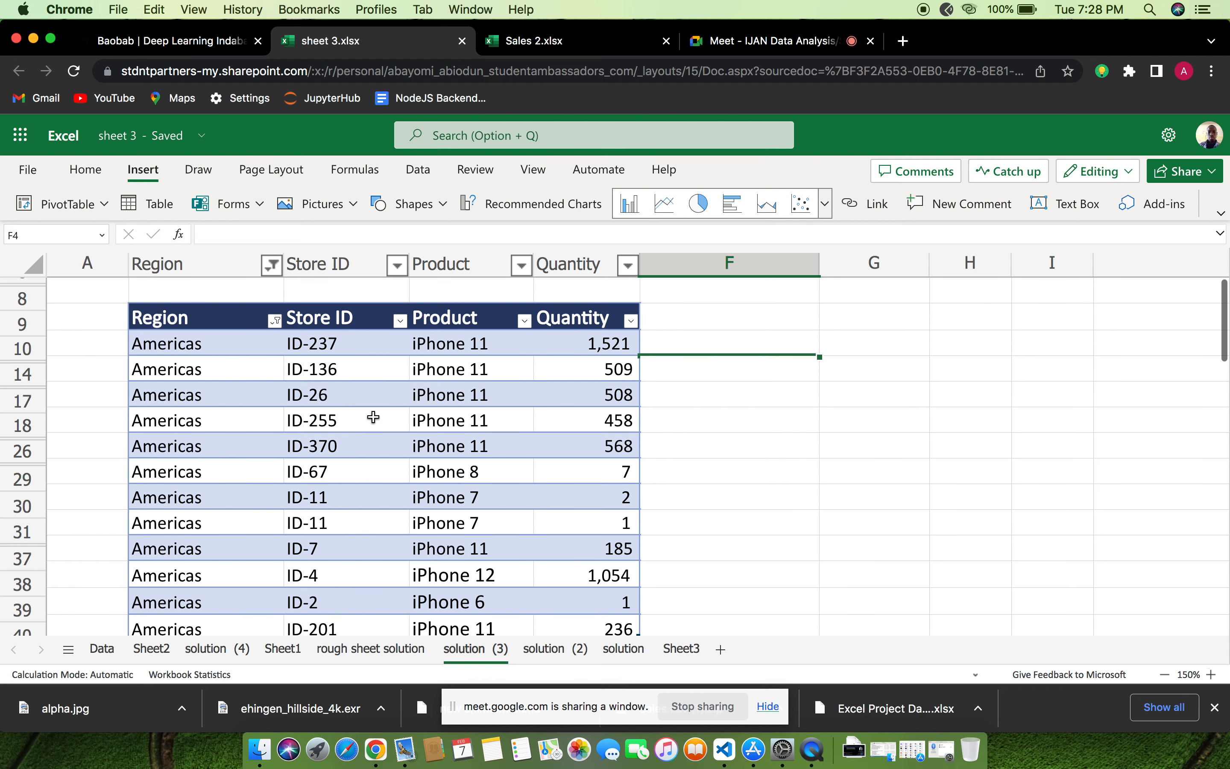
{"action": "scroll", "coordinate": [374, 417], "scroll_direction": "down", "scroll_amount": 5}
{"action": "scroll", "coordinate": [374, 417], "scroll_direction": "up", "scroll_amount": 6}
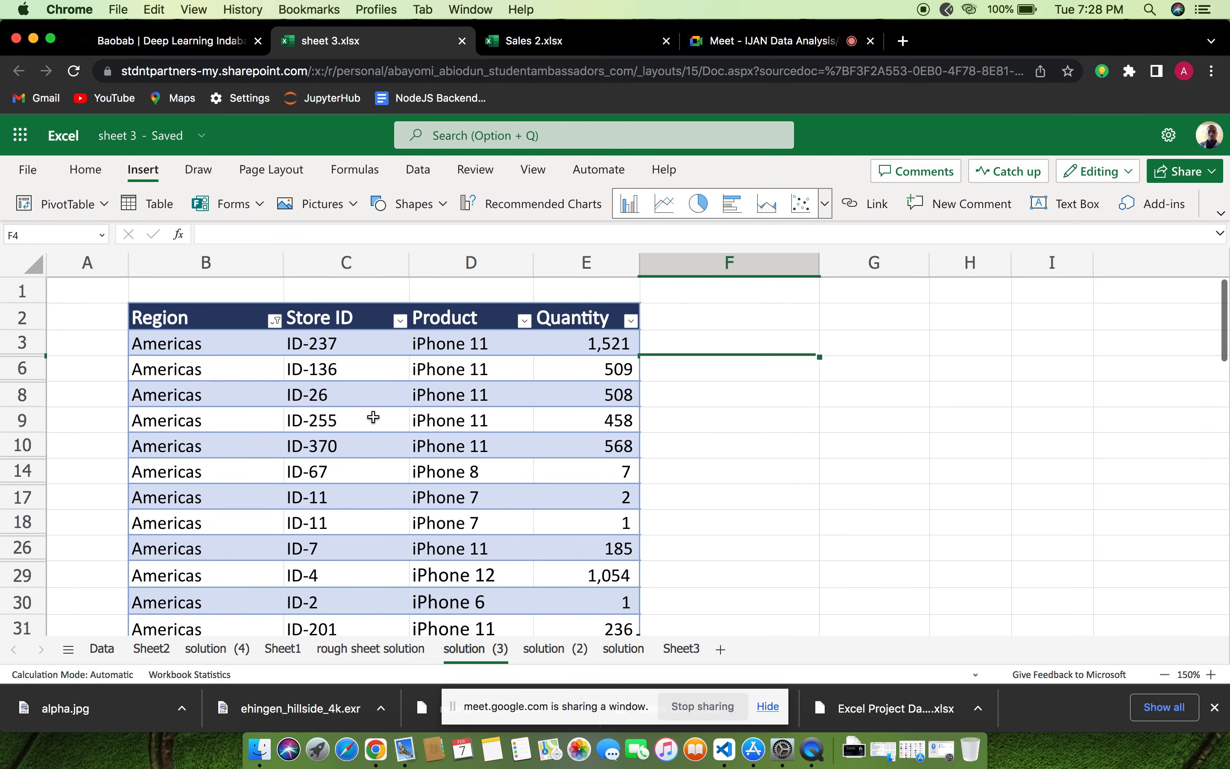
{"action": "scroll", "coordinate": [374, 417], "scroll_direction": "down", "scroll_amount": 3}
{"action": "scroll", "coordinate": [373, 417], "scroll_direction": "up", "scroll_amount": 3}
{"action": "scroll", "coordinate": [374, 416], "scroll_direction": "down", "scroll_amount": 2}
{"action": "scroll", "coordinate": [374, 417], "scroll_direction": "up", "scroll_amount": 2}
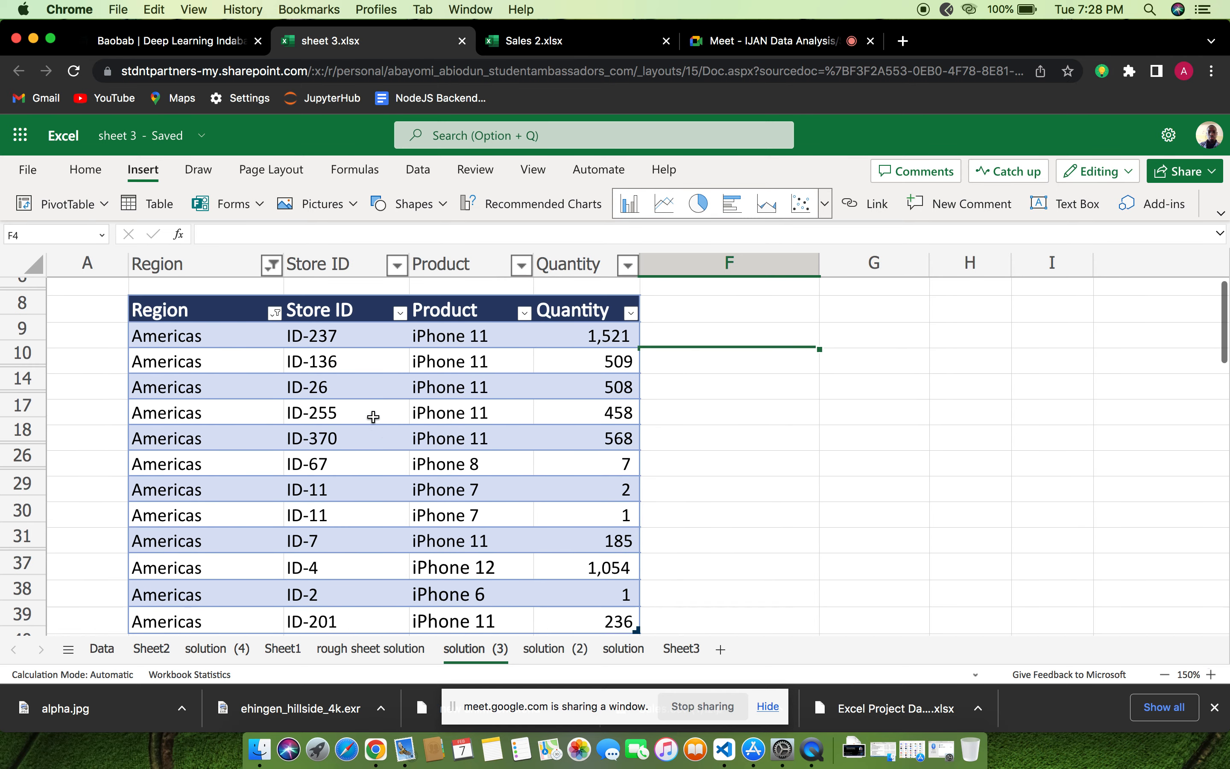
{"action": "scroll", "coordinate": [374, 417], "scroll_direction": "down", "scroll_amount": 2}
{"action": "scroll", "coordinate": [374, 417], "scroll_direction": "up", "scroll_amount": 2}
{"action": "scroll", "coordinate": [374, 417], "scroll_direction": "down", "scroll_amount": 1}
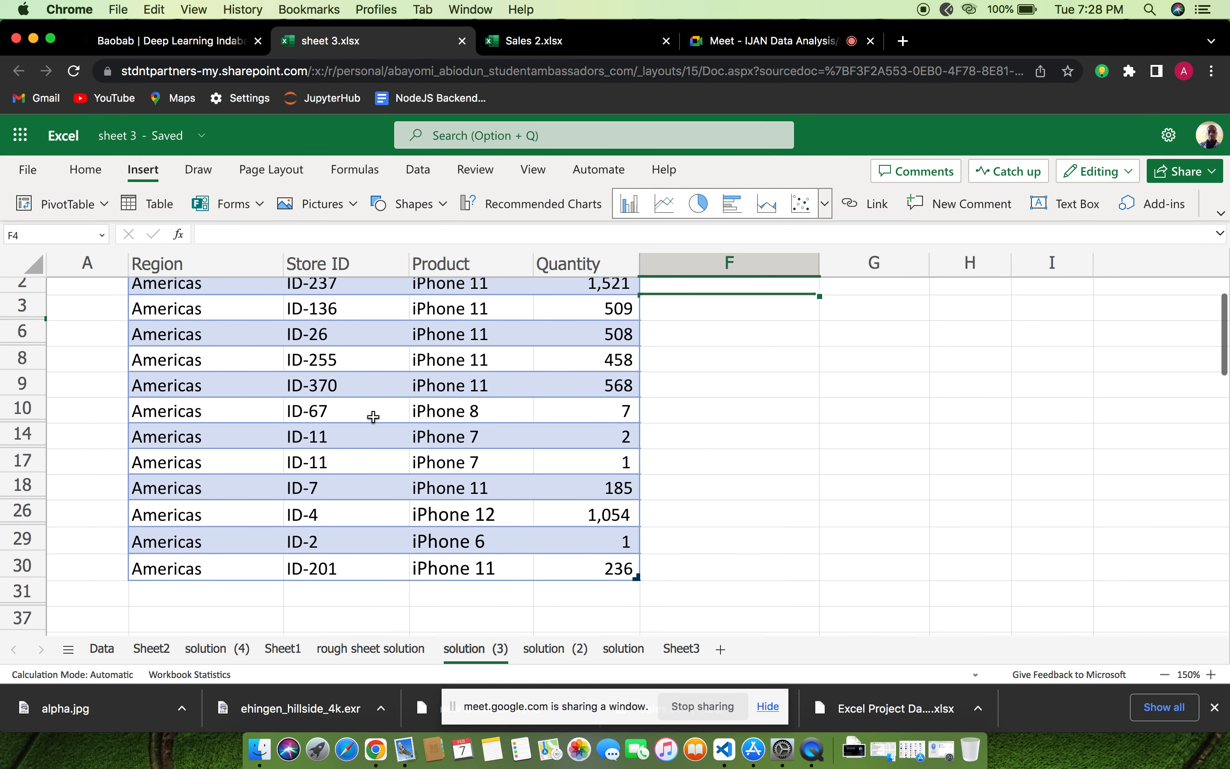
{"action": "scroll", "coordinate": [374, 417], "scroll_direction": "up", "scroll_amount": 2}
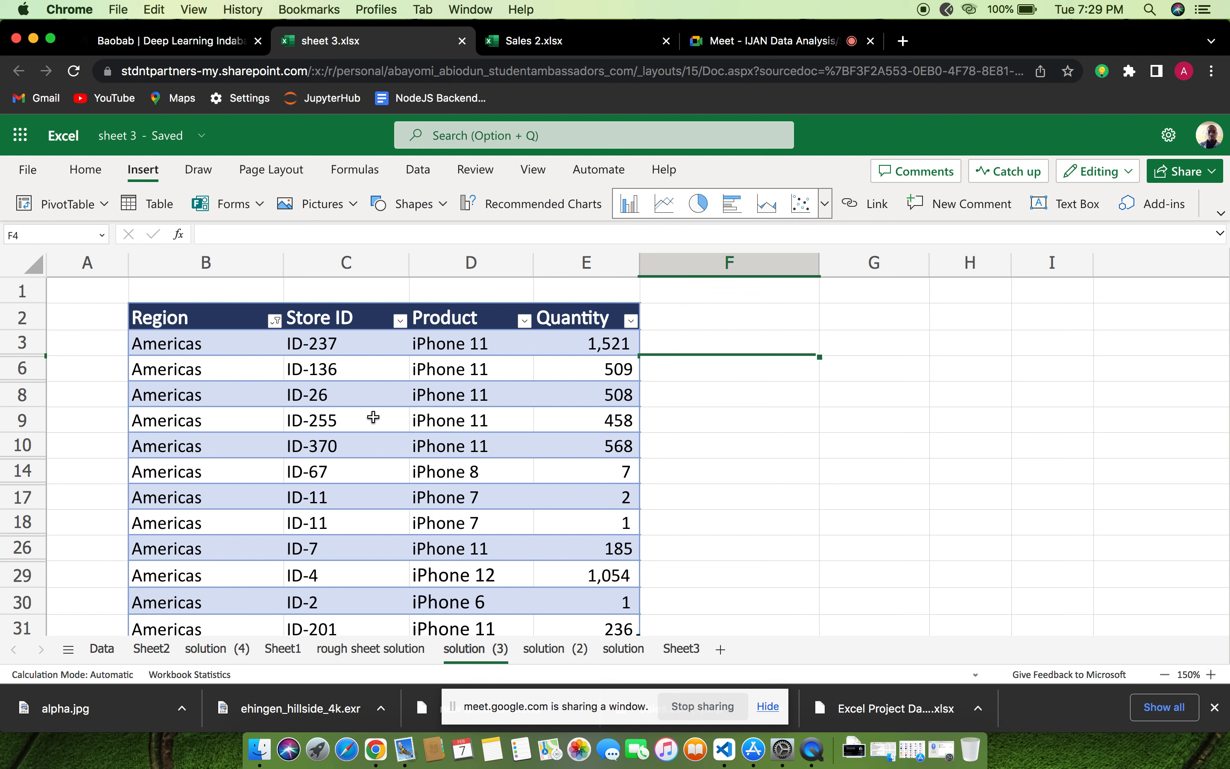
{"action": "scroll", "coordinate": [374, 417], "scroll_direction": "down", "scroll_amount": 2}
{"action": "scroll", "coordinate": [373, 417], "scroll_direction": "up", "scroll_amount": 3}
{"action": "scroll", "coordinate": [374, 416], "scroll_direction": "down", "scroll_amount": 1}
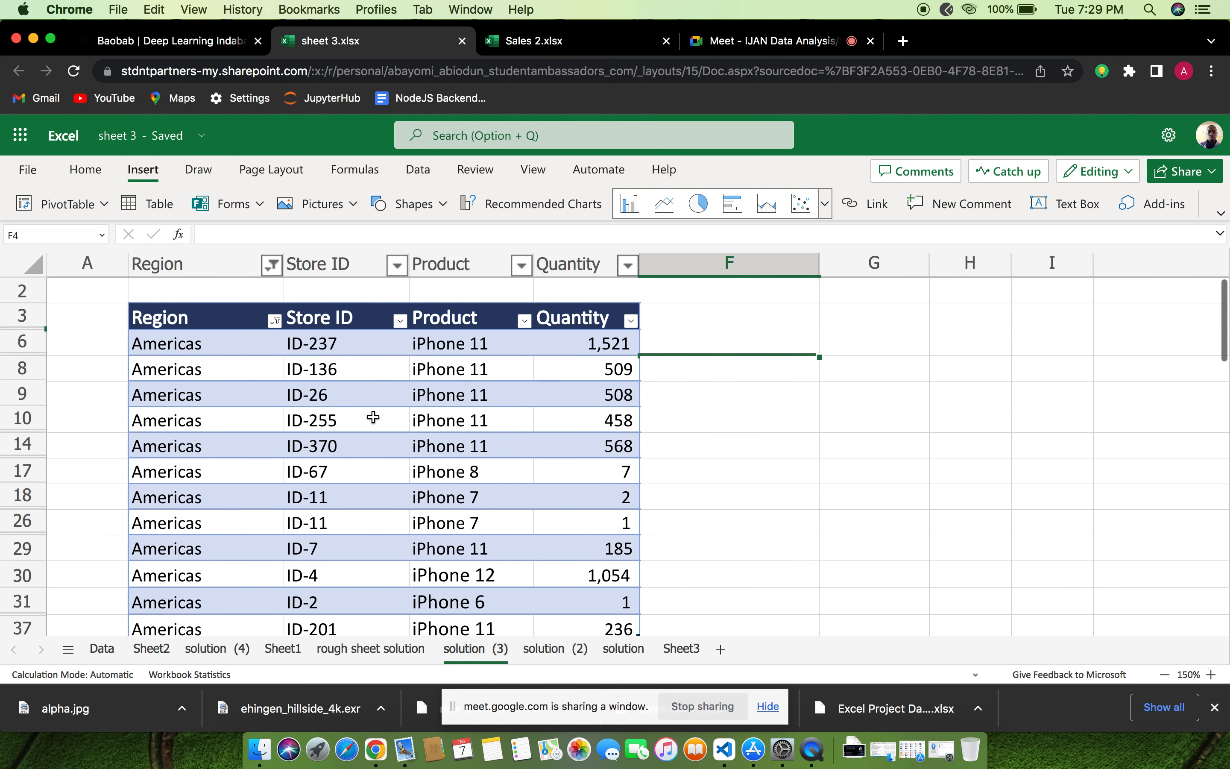
{"action": "scroll", "coordinate": [374, 416], "scroll_direction": "up", "scroll_amount": 1}
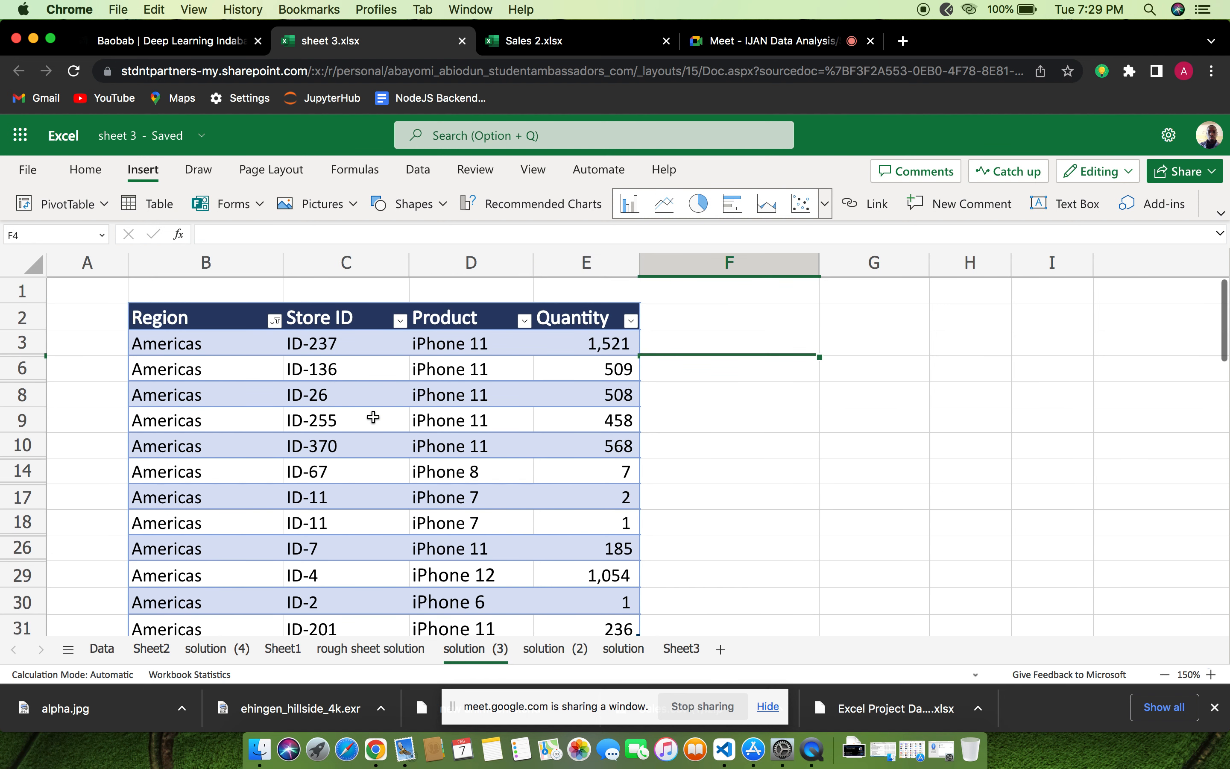
Reset the Region filter to include all regions again: Americas, APAC and EMEA
{"action": "left_click", "coordinate": [275, 320]}
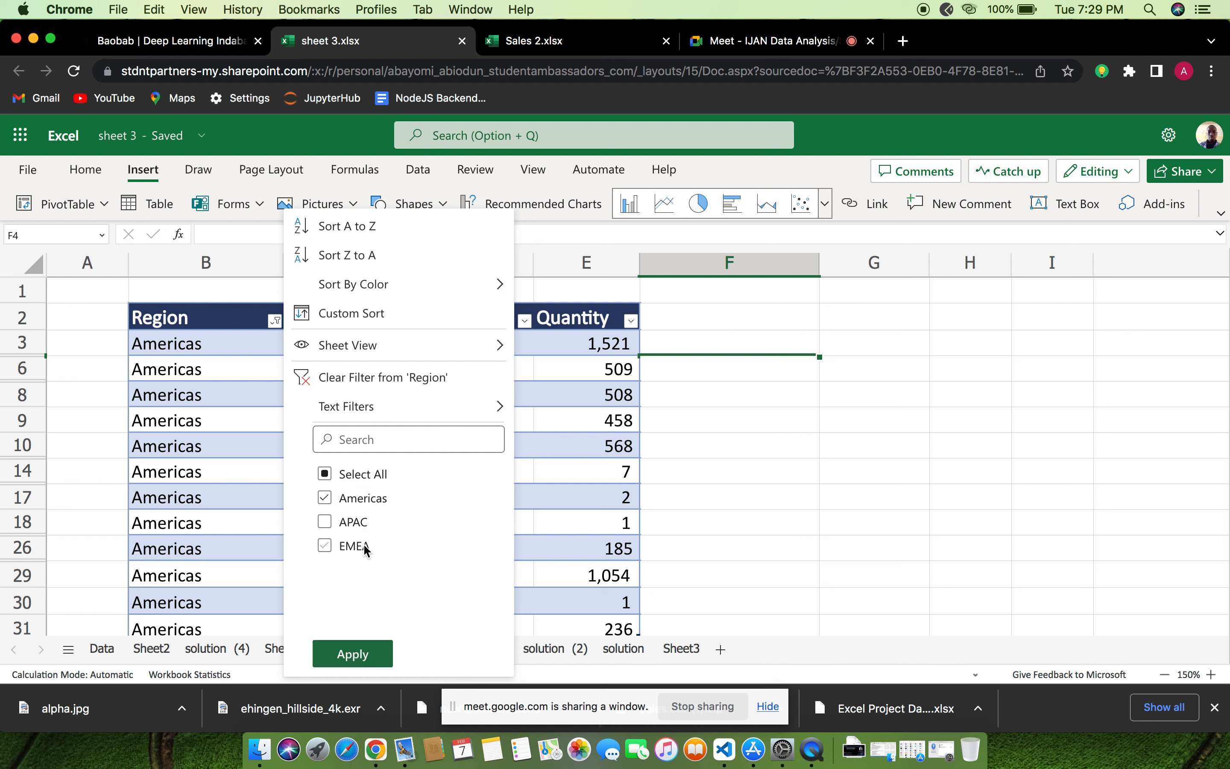
{"action": "left_click", "coordinate": [324, 498]}
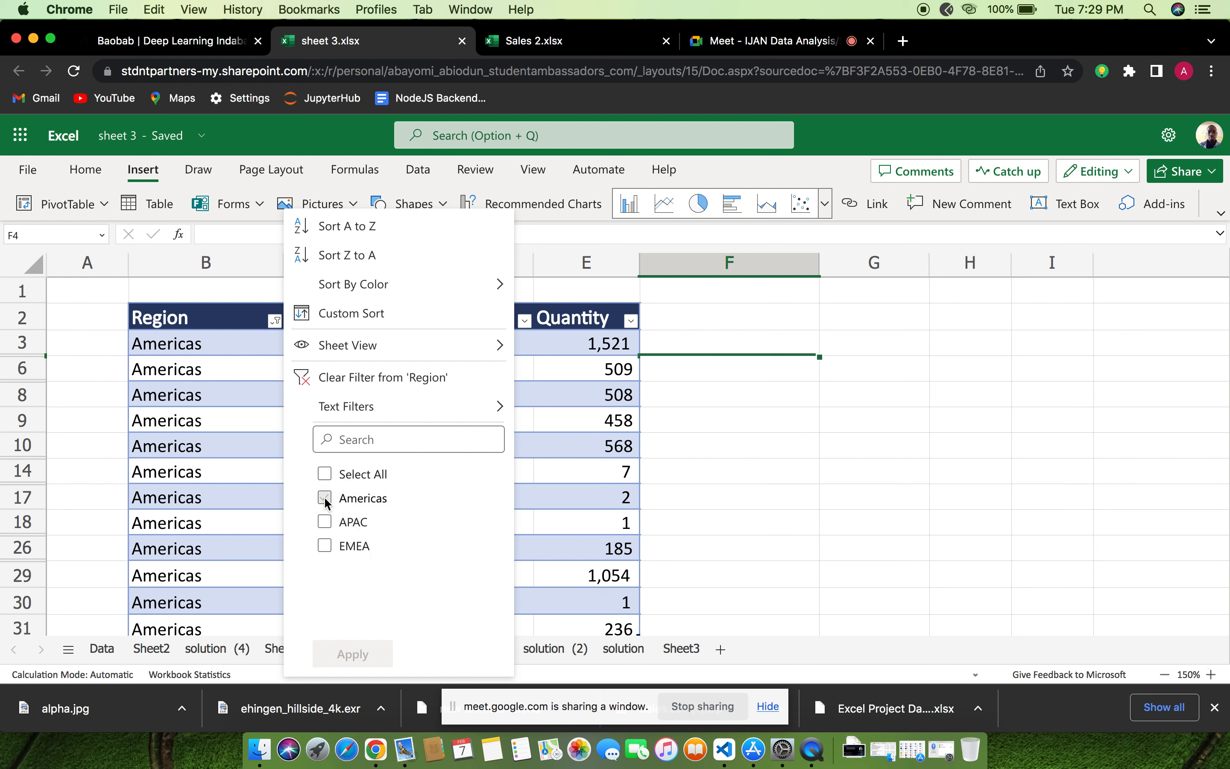
{"action": "left_click", "coordinate": [325, 474]}
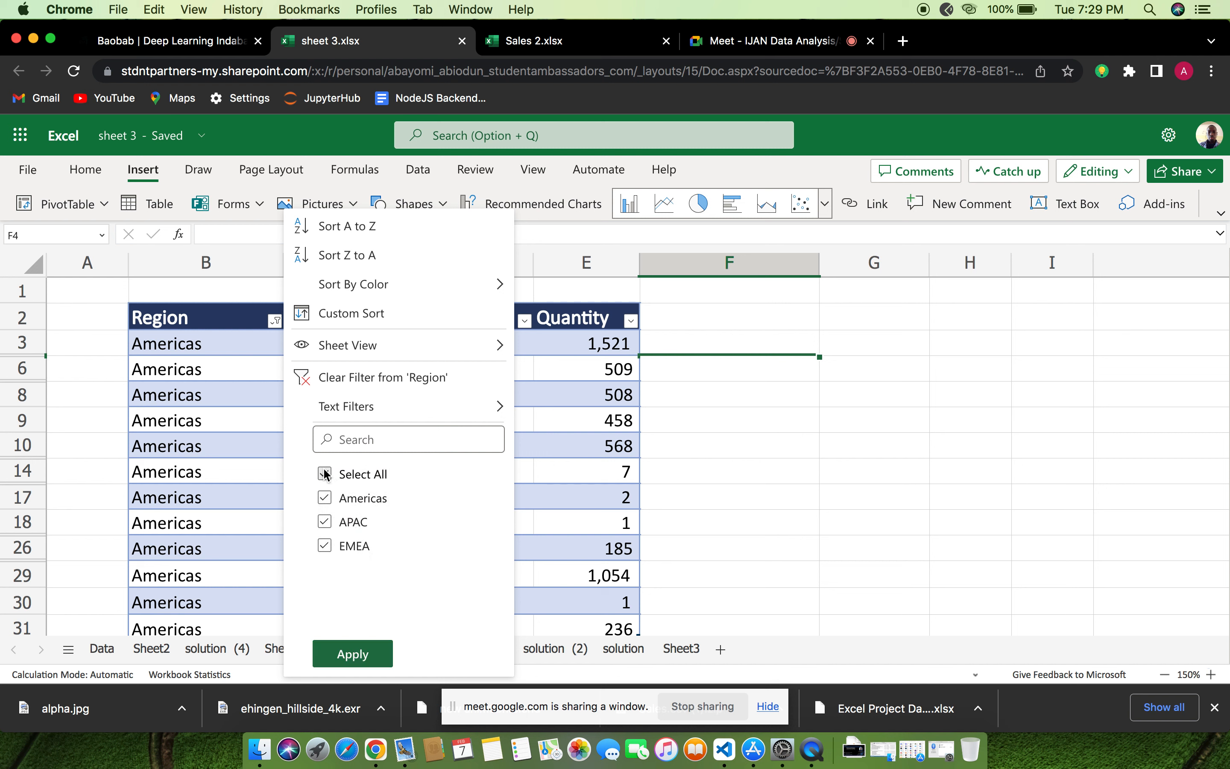
{"action": "left_click", "coordinate": [353, 654]}
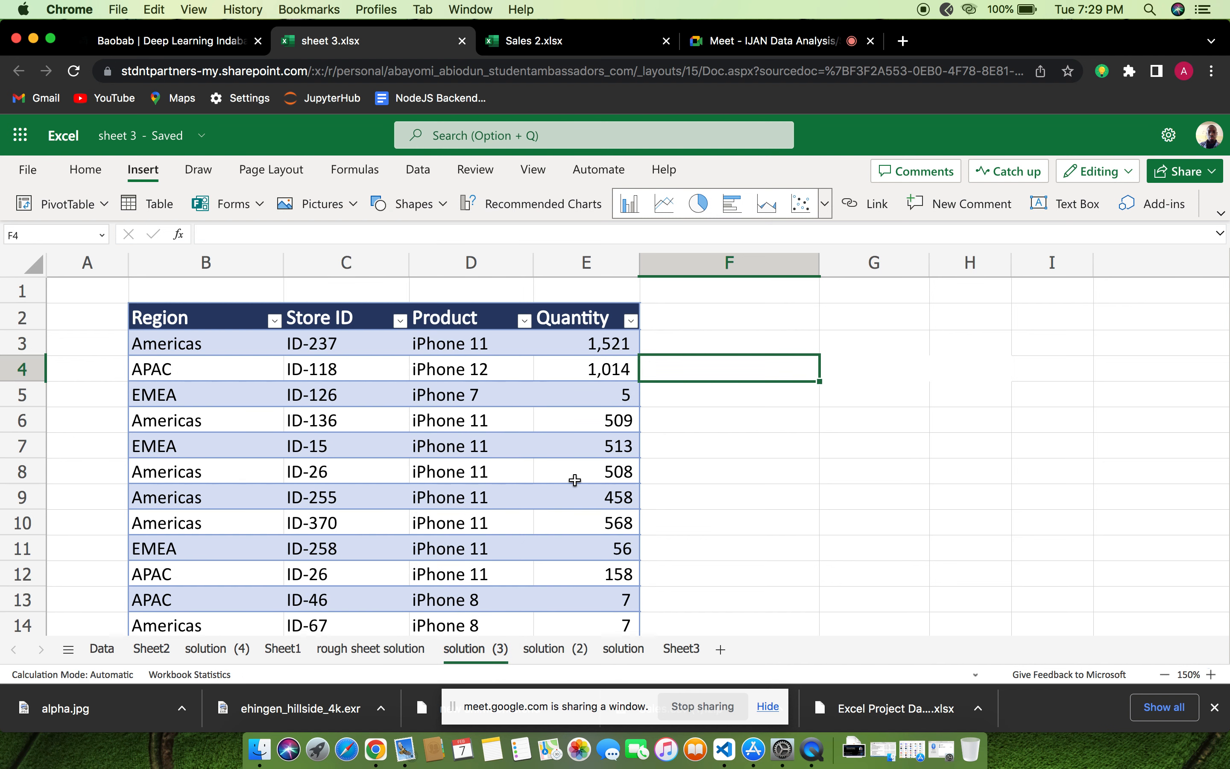
Review the full unfiltered table from its header down to its last row
{"action": "scroll", "coordinate": [575, 481], "scroll_direction": "down", "scroll_amount": 4}
{"action": "scroll", "coordinate": [574, 481], "scroll_direction": "down", "scroll_amount": 1}
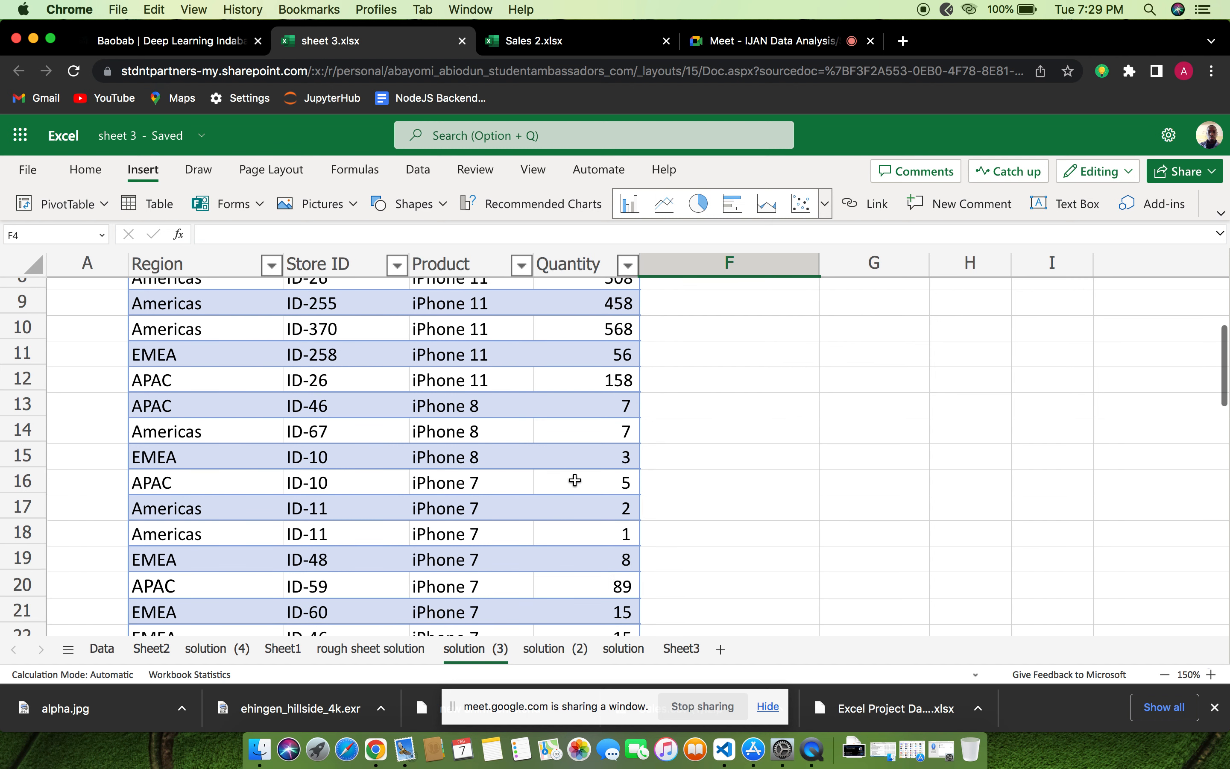
{"action": "scroll", "coordinate": [575, 481], "scroll_direction": "down", "scroll_amount": 3}
{"action": "scroll", "coordinate": [575, 480], "scroll_direction": "down", "scroll_amount": 2}
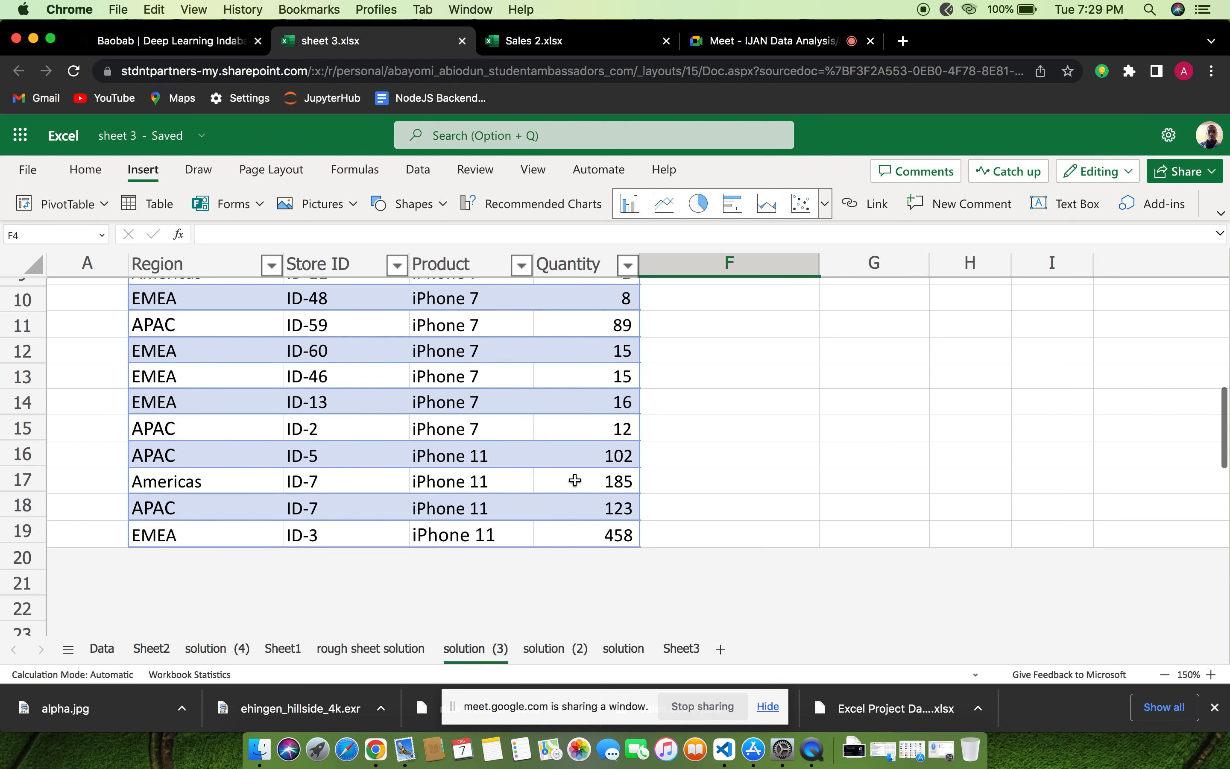
{"action": "scroll", "coordinate": [574, 481], "scroll_direction": "up", "scroll_amount": 7}
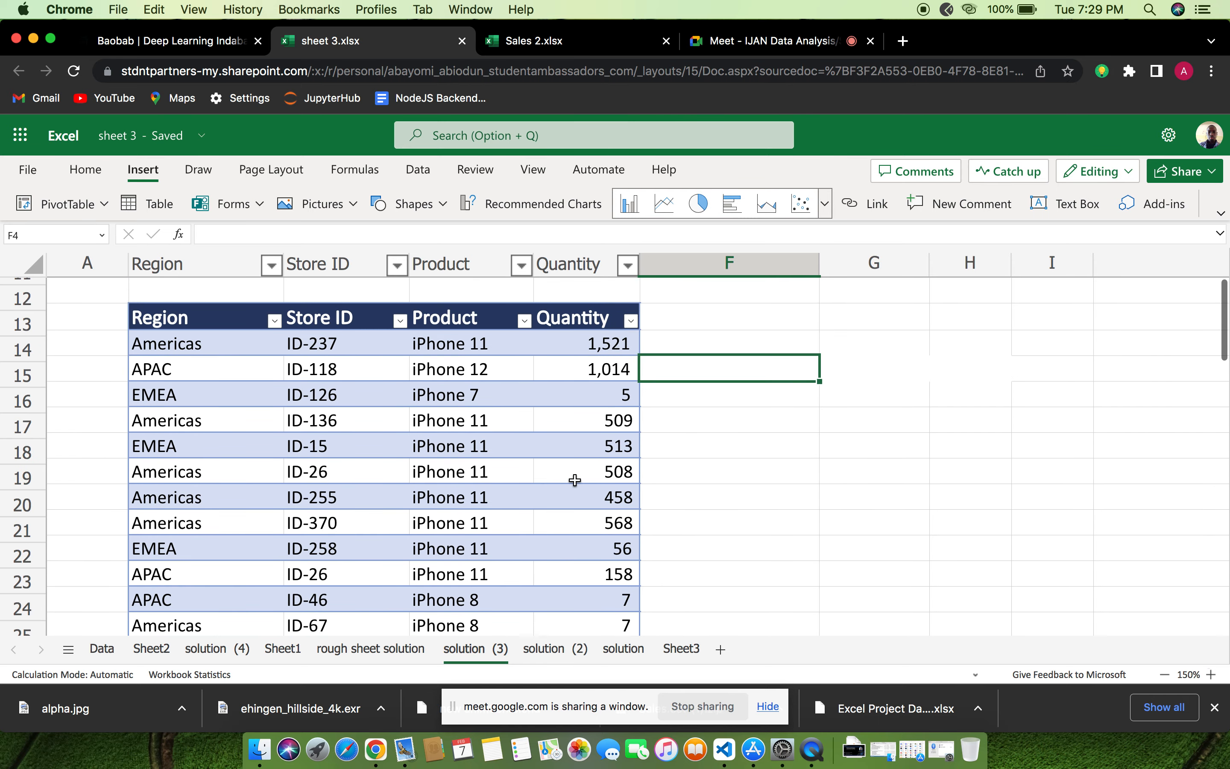
{"action": "scroll", "coordinate": [574, 481], "scroll_direction": "down", "scroll_amount": 8}
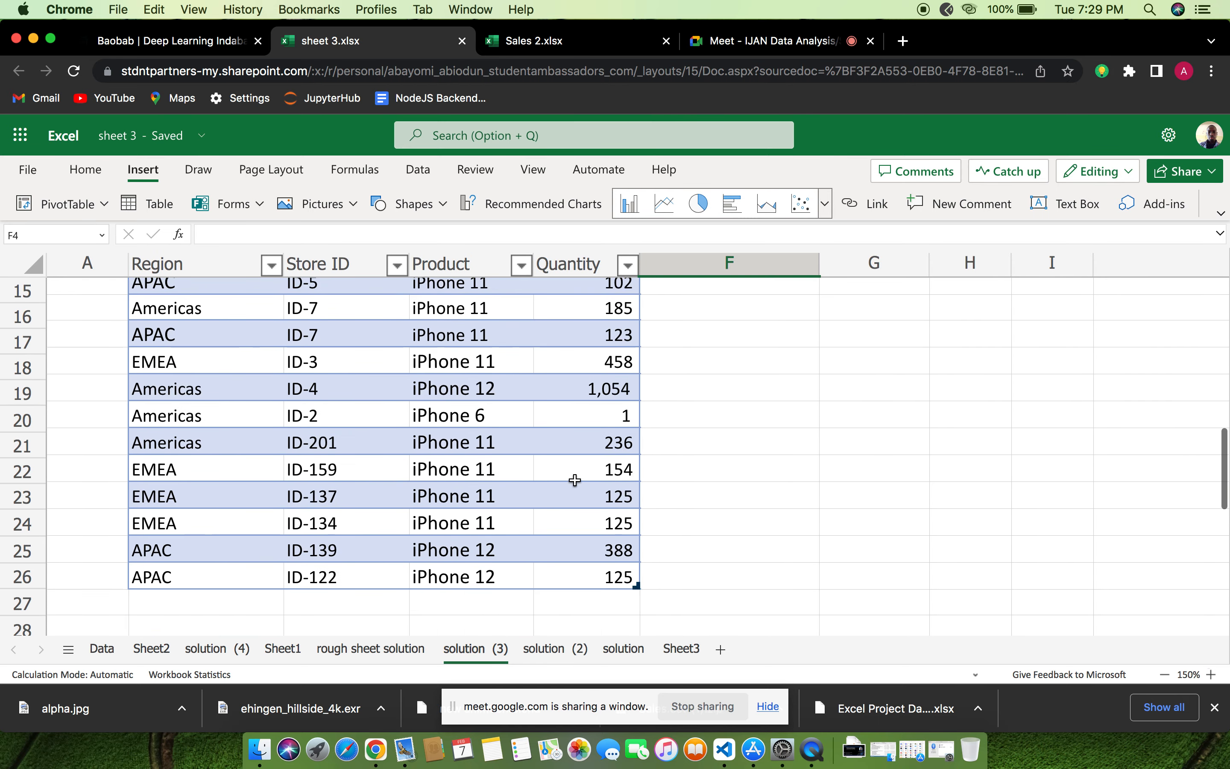
{"action": "scroll", "coordinate": [574, 480], "scroll_direction": "down", "scroll_amount": 8}
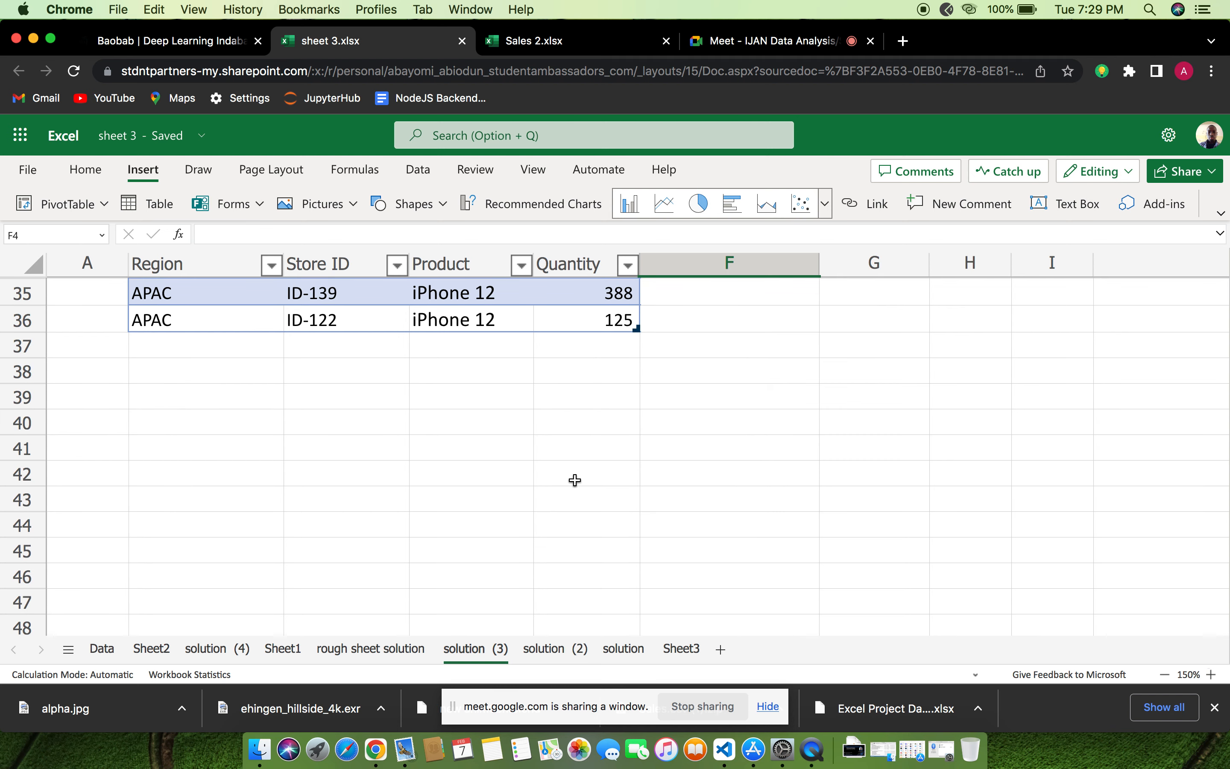
{"action": "scroll", "coordinate": [574, 481], "scroll_direction": "up", "scroll_amount": 8}
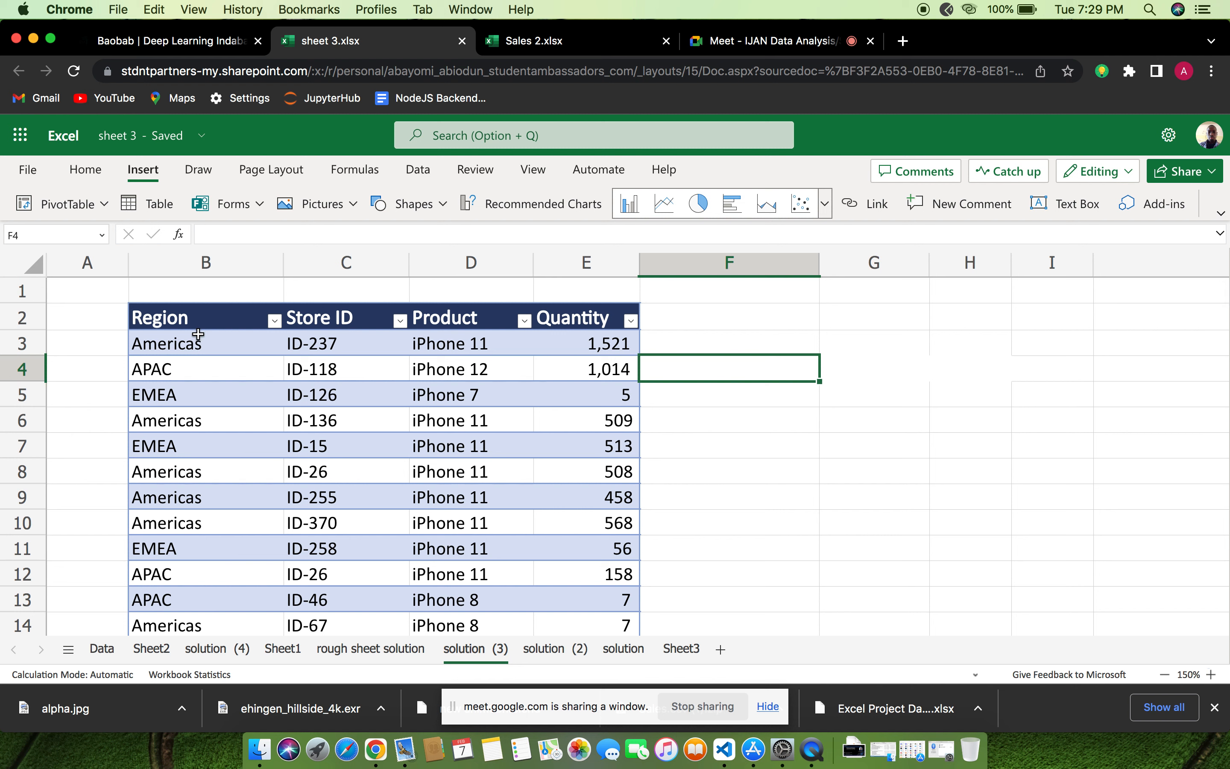
Start inserting a PivotTable based on the sales table's range
{"action": "left_click", "coordinate": [101, 205]}
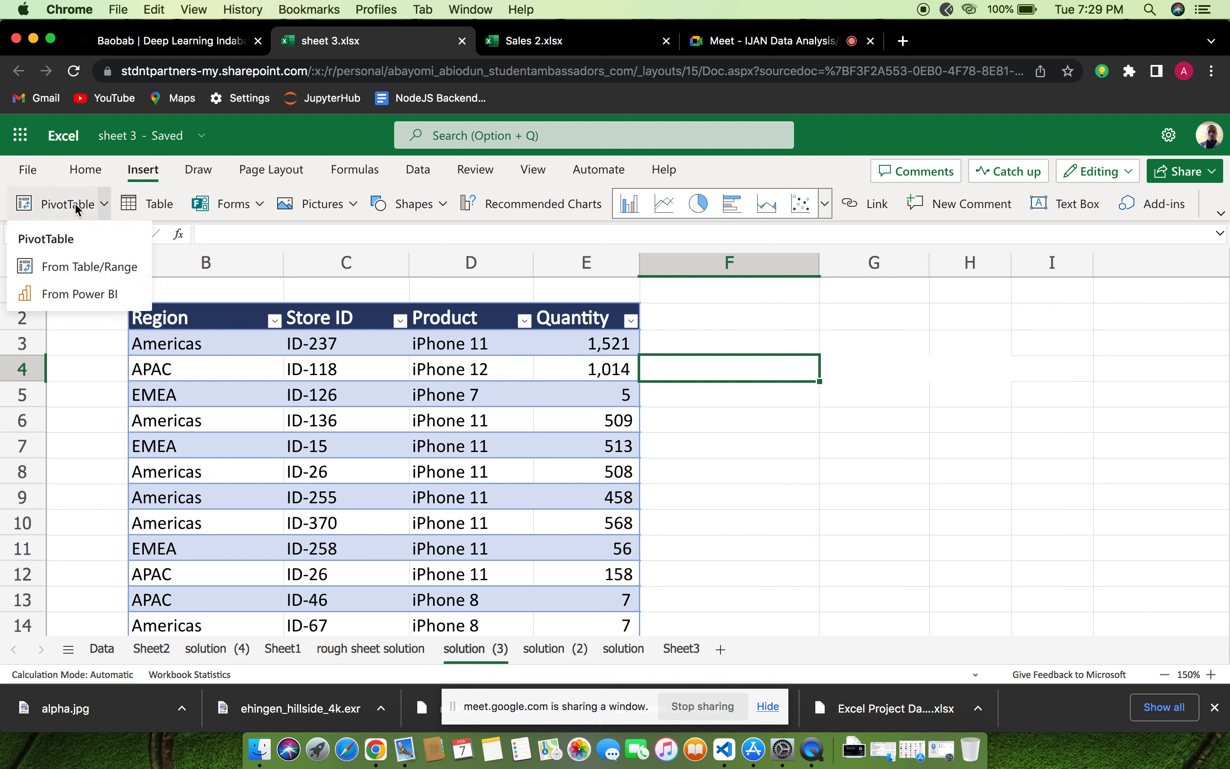
{"action": "left_click", "coordinate": [85, 275]}
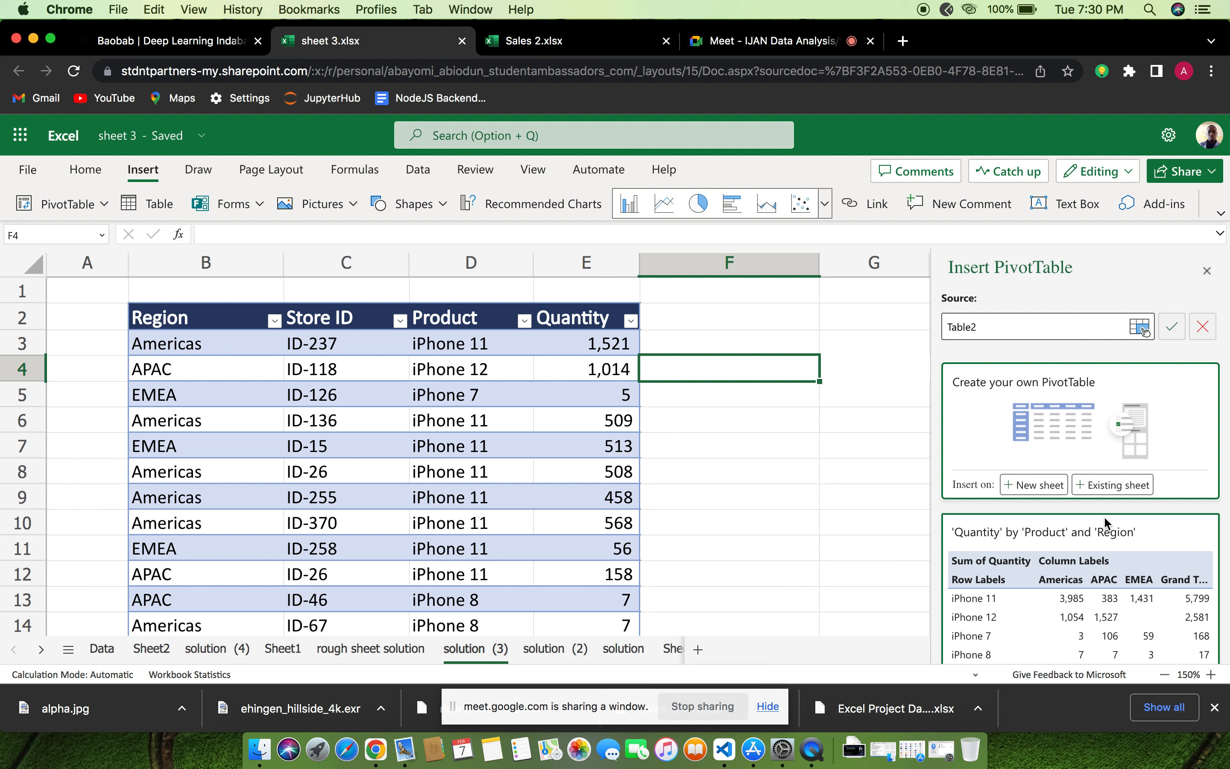
Review the recommended PivotTable layouts that summarize Quantity by Product, Region and Store ID
{"action": "scroll", "coordinate": [1136, 531], "scroll_direction": "down", "scroll_amount": 3}
{"action": "scroll", "coordinate": [1136, 531], "scroll_direction": "down", "scroll_amount": 1}
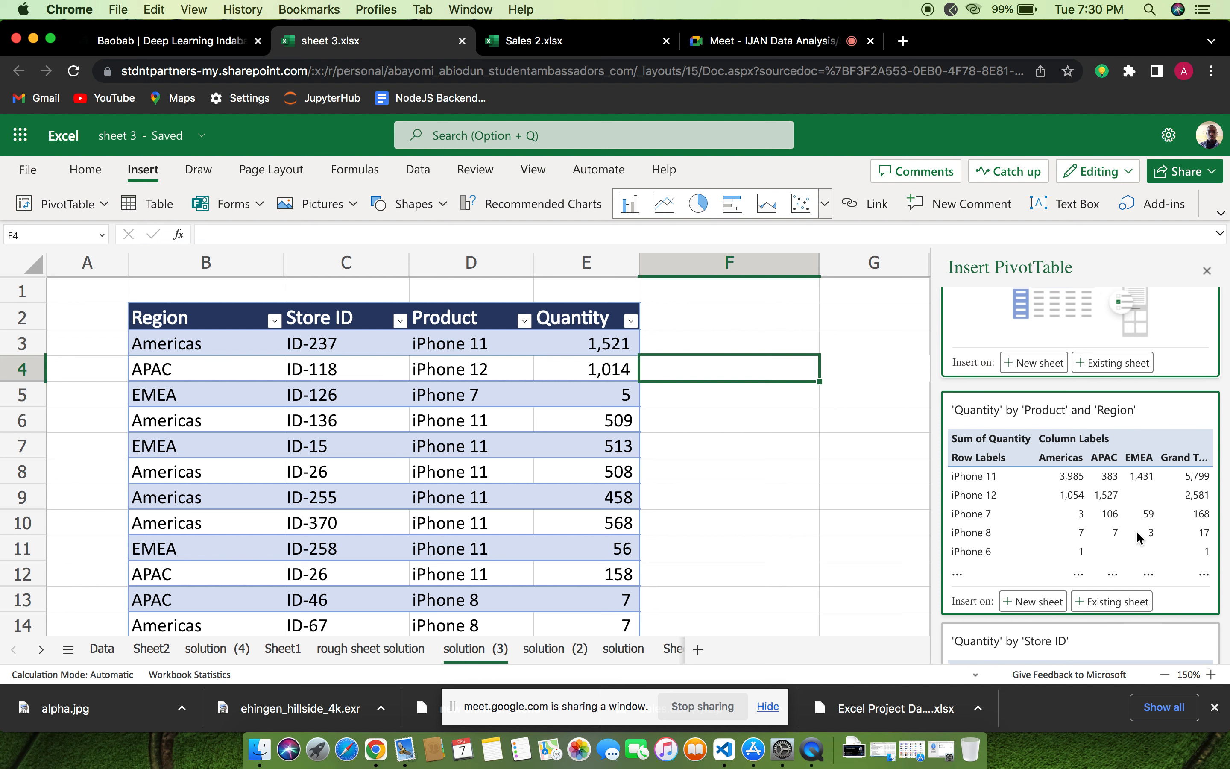
{"action": "scroll", "coordinate": [1137, 532], "scroll_direction": "down", "scroll_amount": 1}
{"action": "scroll", "coordinate": [1136, 531], "scroll_direction": "up", "scroll_amount": 2}
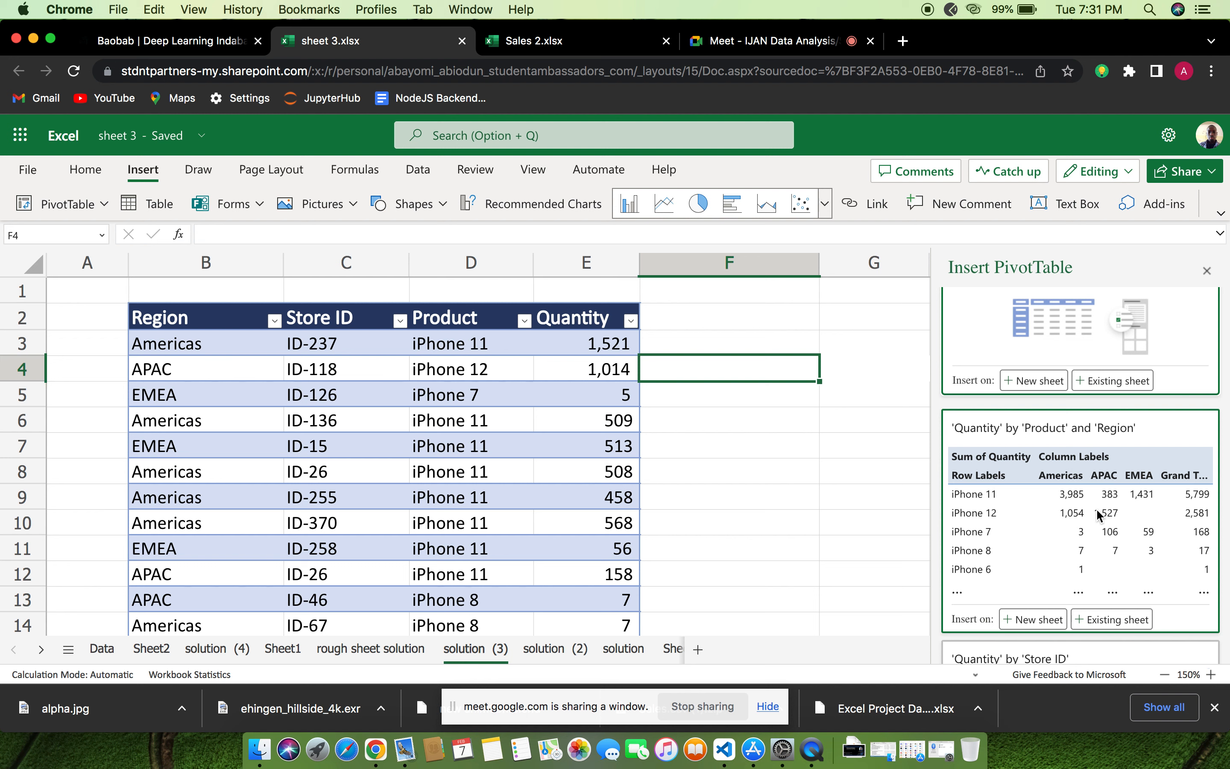
{"action": "scroll", "coordinate": [1096, 508], "scroll_direction": "down", "scroll_amount": 10}
{"action": "scroll", "coordinate": [1096, 508], "scroll_direction": "up", "scroll_amount": 3}
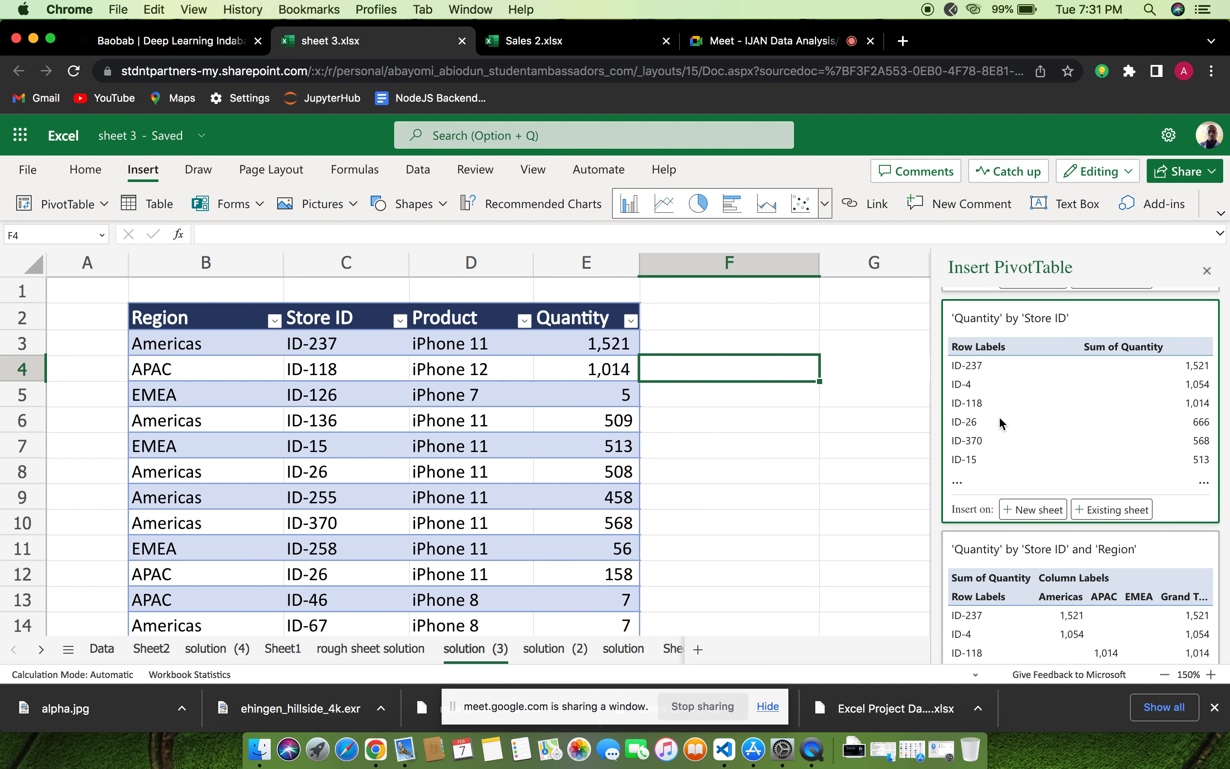
{"action": "scroll", "coordinate": [1020, 553], "scroll_direction": "down", "scroll_amount": 7}
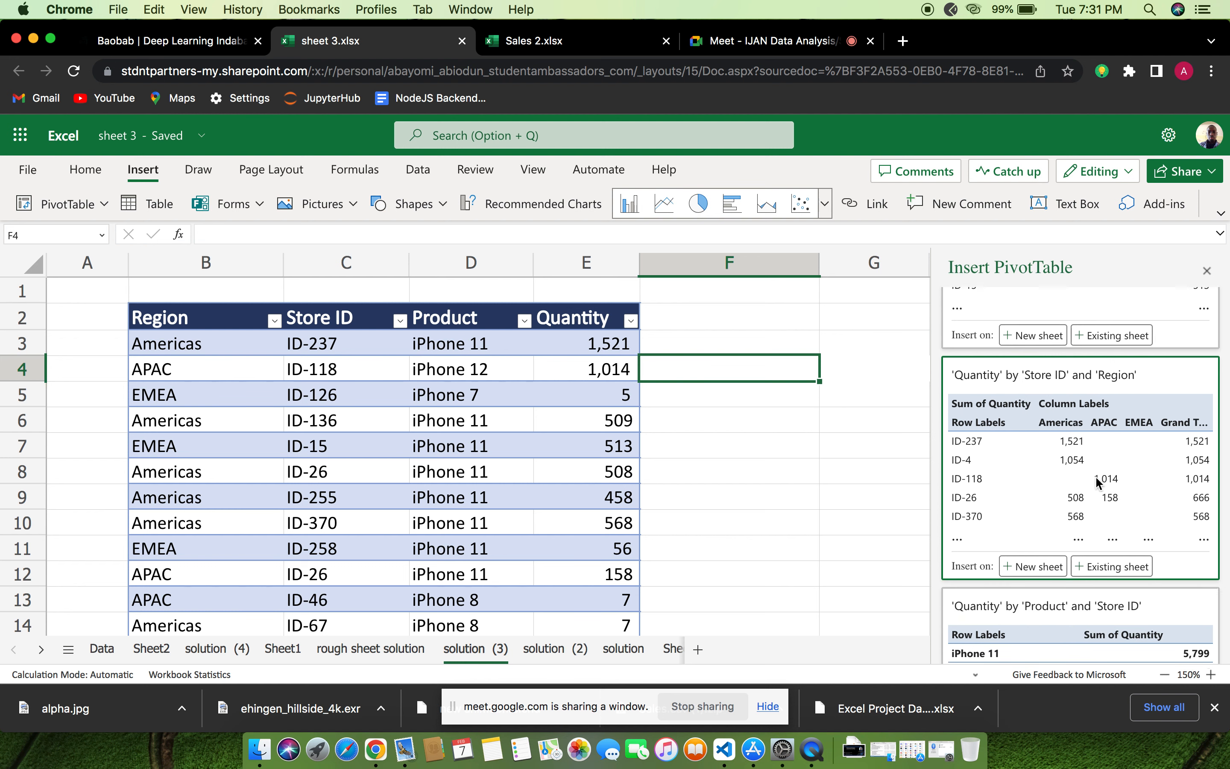
{"action": "scroll", "coordinate": [1102, 483], "scroll_direction": "down", "scroll_amount": 5}
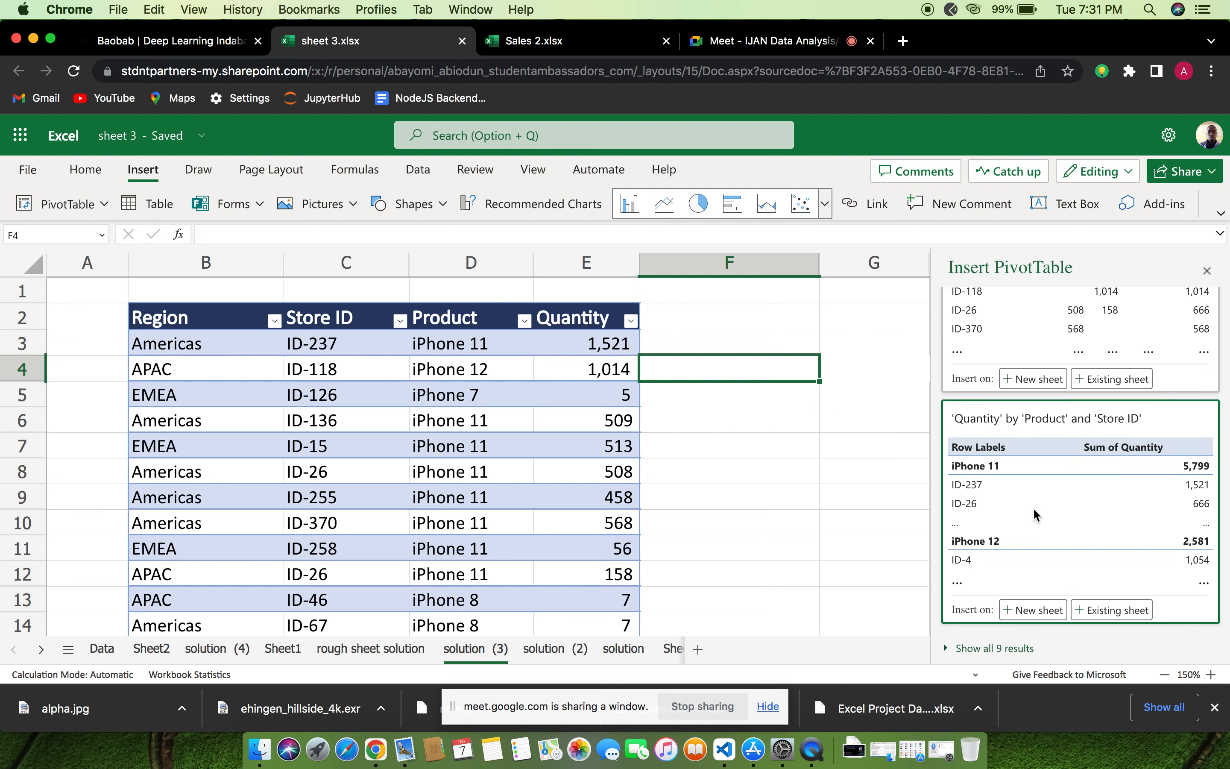
{"action": "scroll", "coordinate": [1033, 507], "scroll_direction": "up", "scroll_amount": 10}
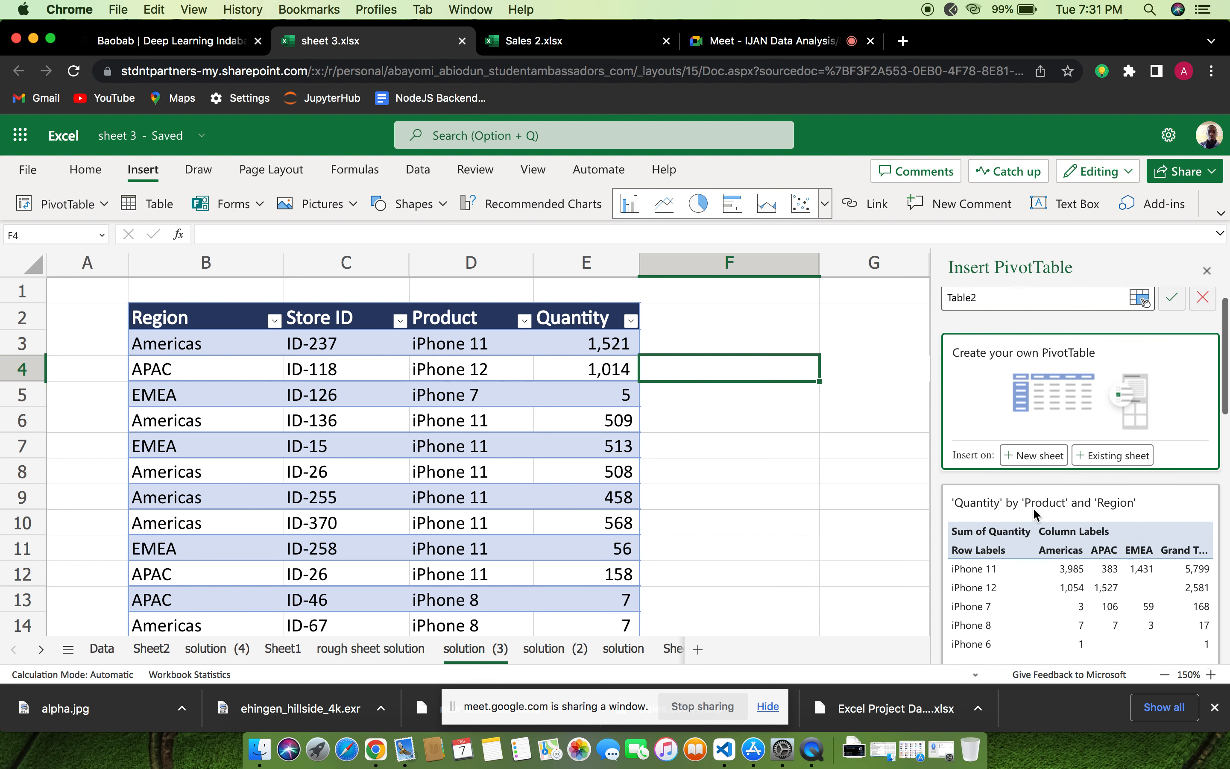
{"action": "scroll", "coordinate": [1033, 508], "scroll_direction": "up", "scroll_amount": 1}
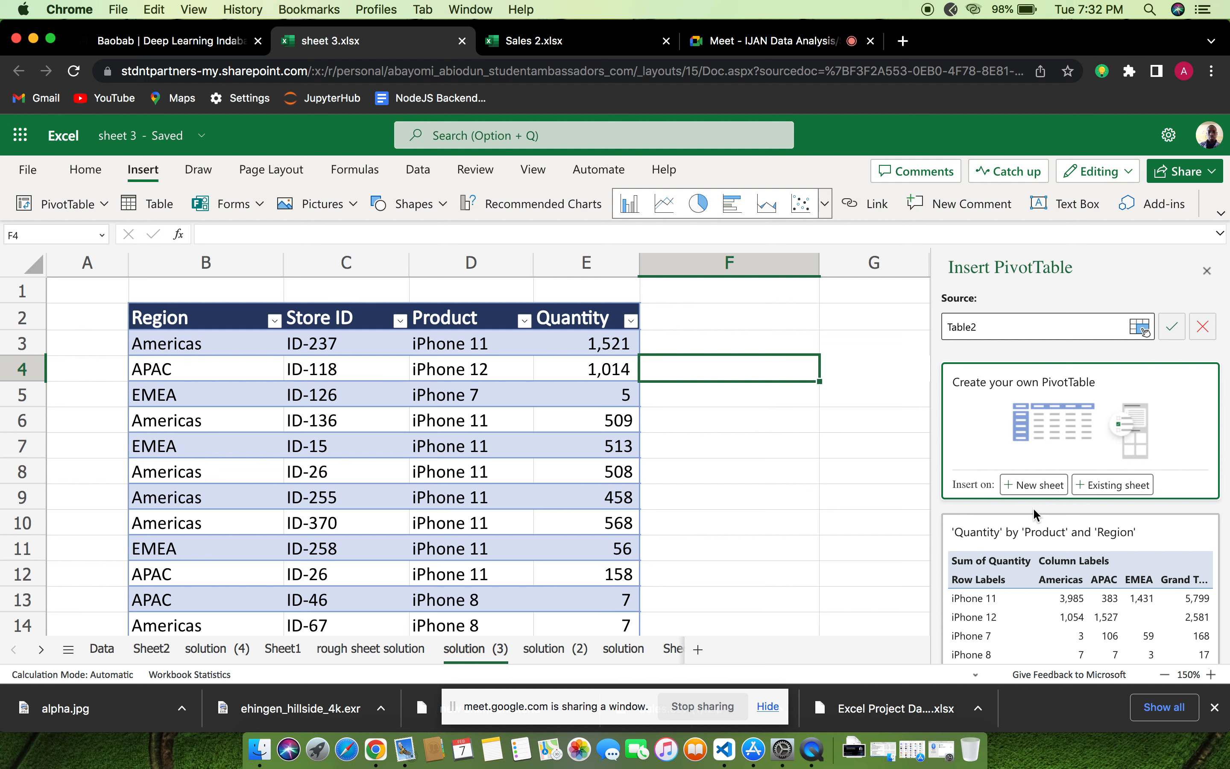
Create a custom PivotTable on a new sheet and add the Product field to its rows
{"action": "left_click", "coordinate": [1040, 488]}
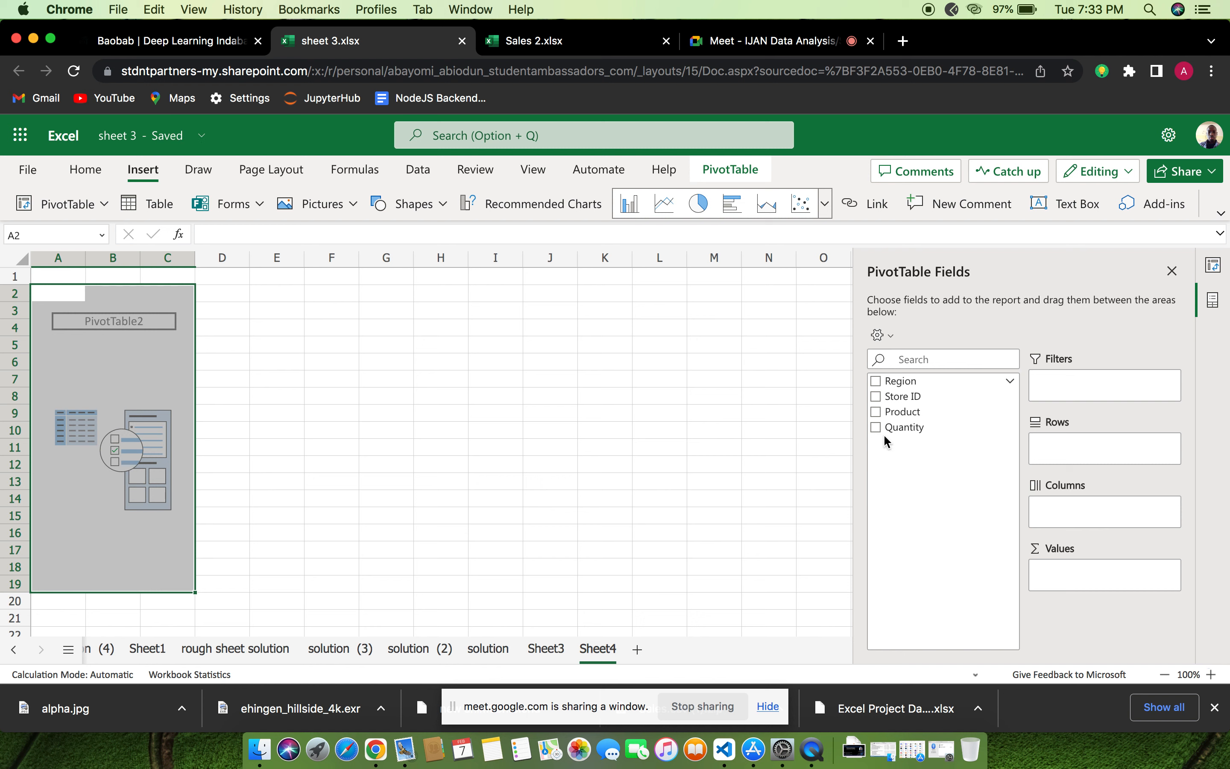
{"action": "left_click", "coordinate": [907, 397]}
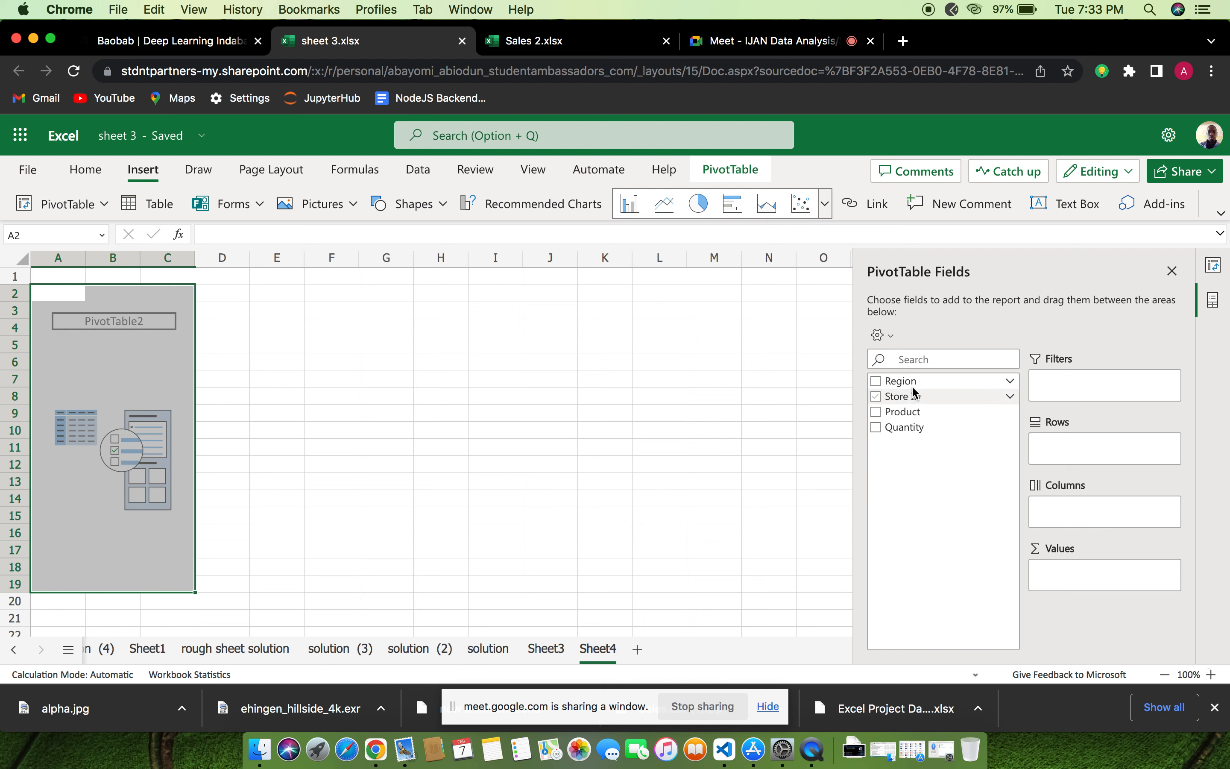
{"action": "left_click", "coordinate": [894, 396]}
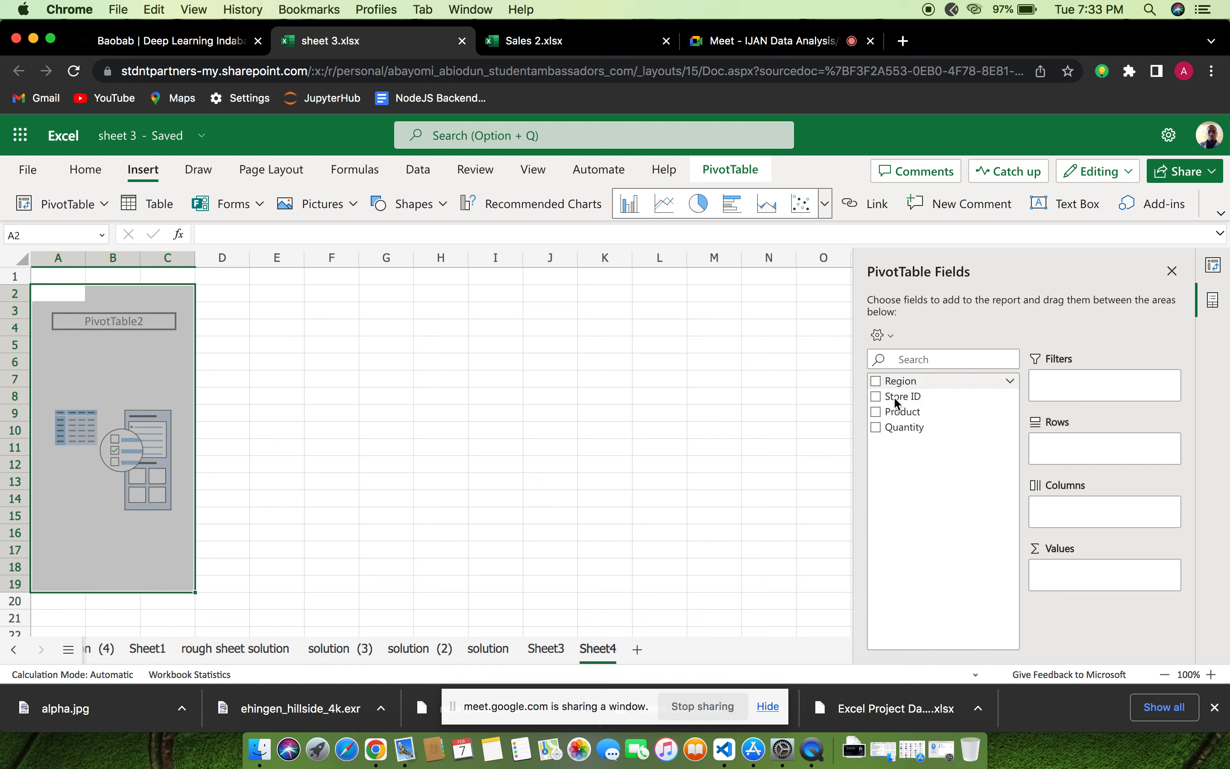
{"action": "left_click", "coordinate": [876, 411]}
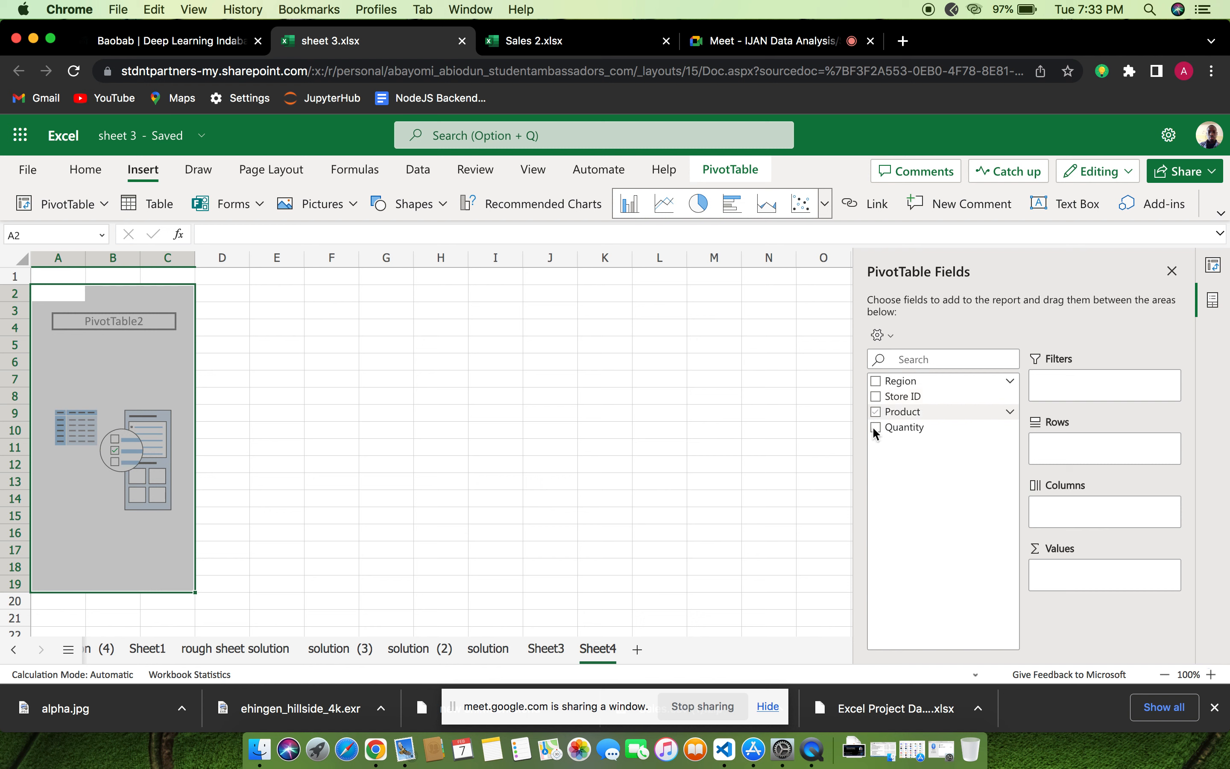
{"action": "left_click", "coordinate": [874, 427]}
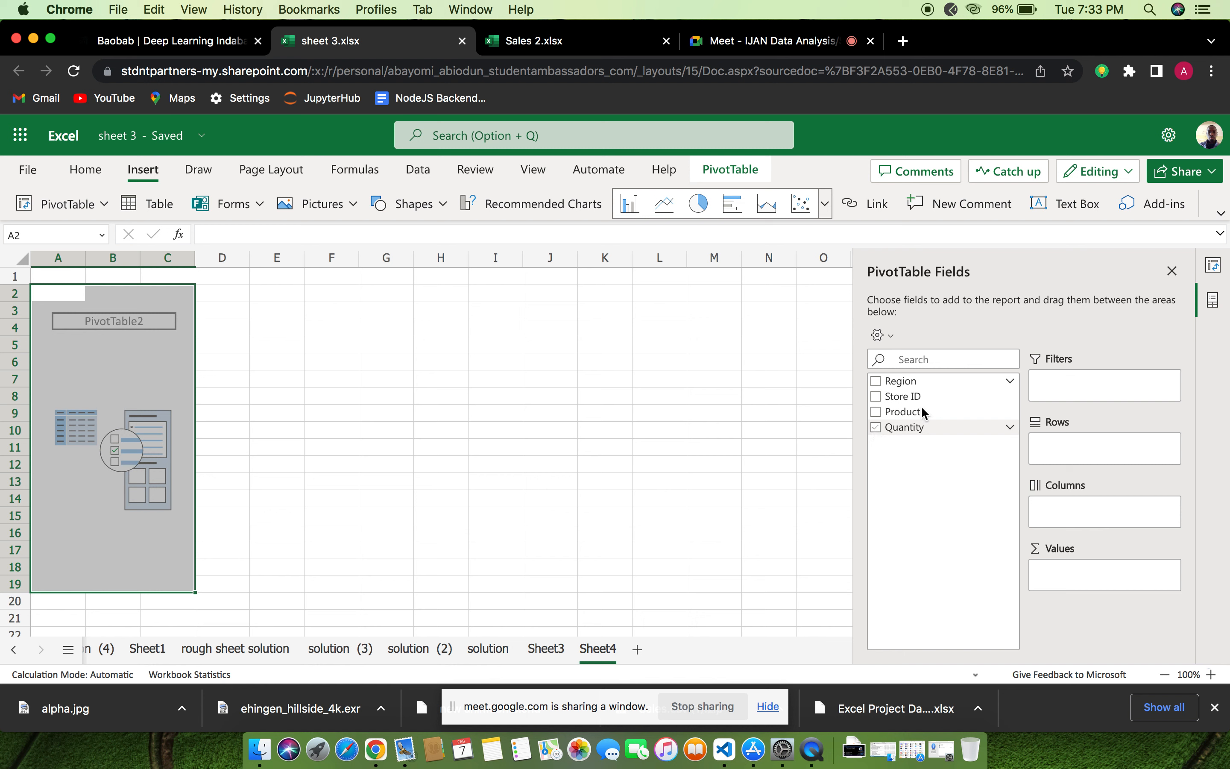
{"action": "left_click", "coordinate": [876, 411]}
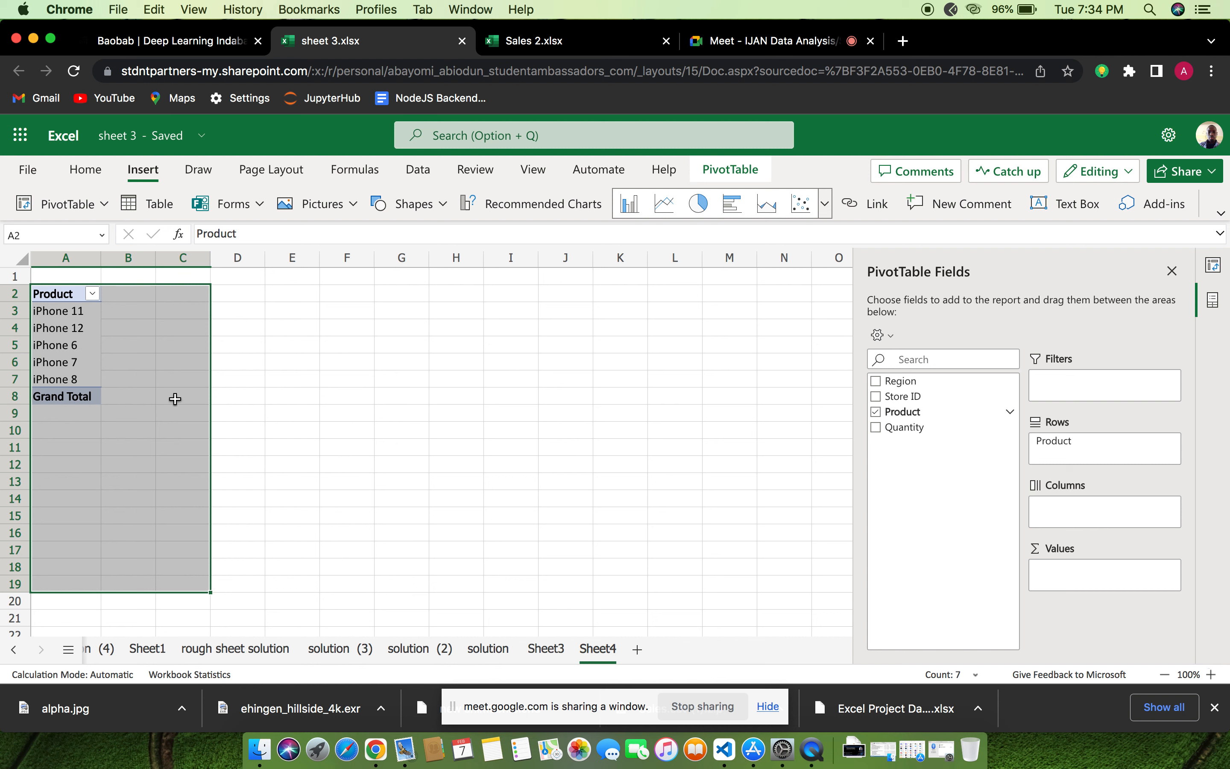
Switch to the Google Meet call, admit the waiting participant, and return to the sheet 3 workbook
{"action": "left_click", "coordinate": [728, 41]}
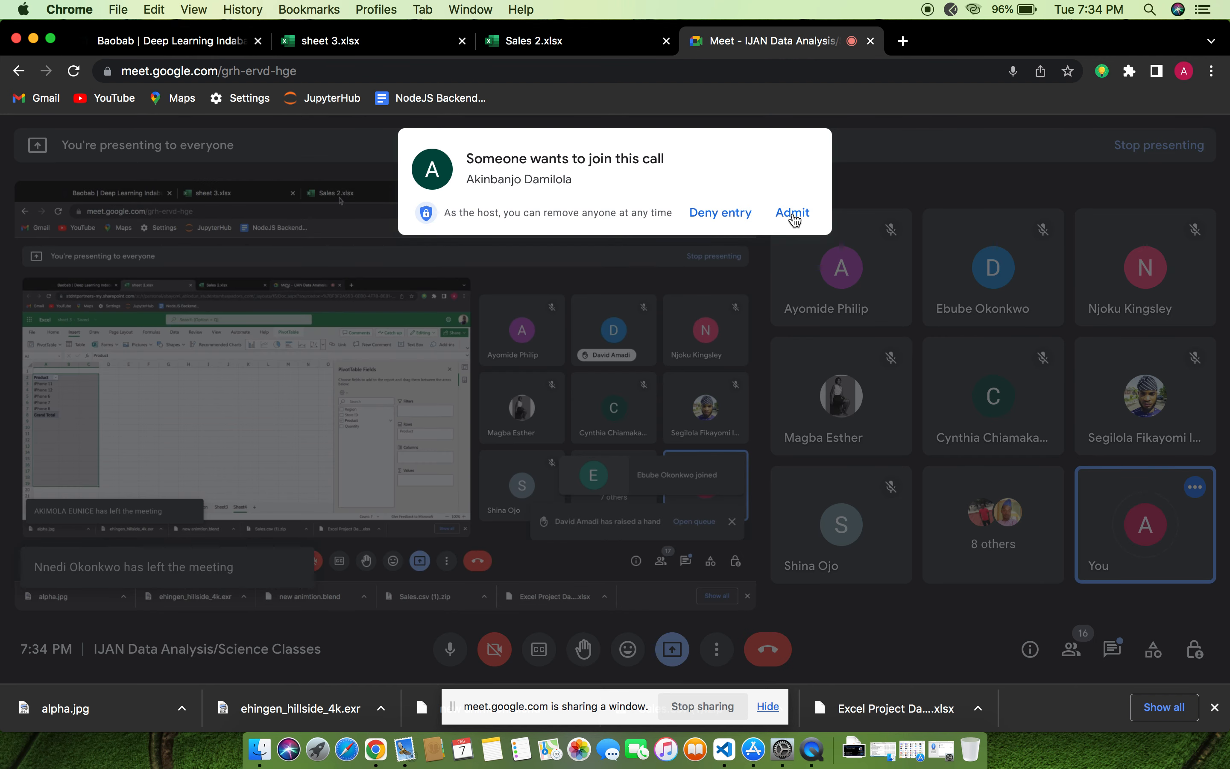
{"action": "left_click", "coordinate": [793, 213]}
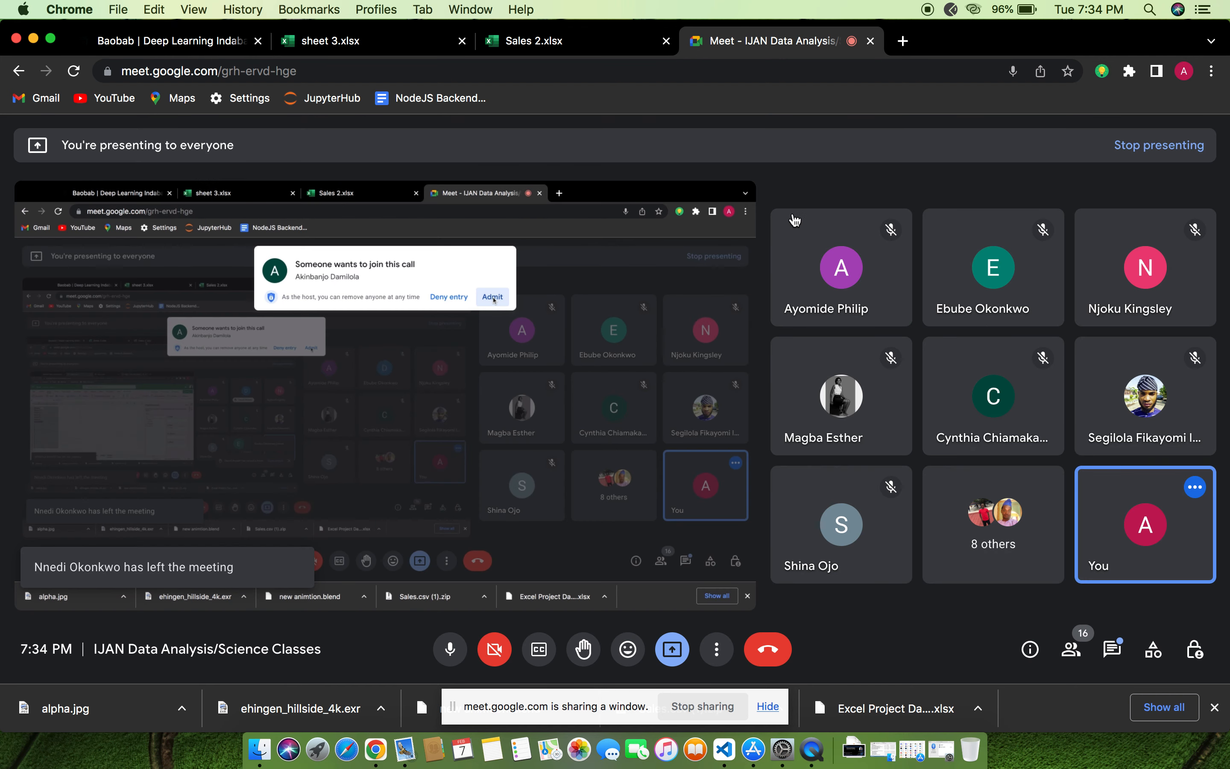
{"action": "left_click", "coordinate": [347, 42]}
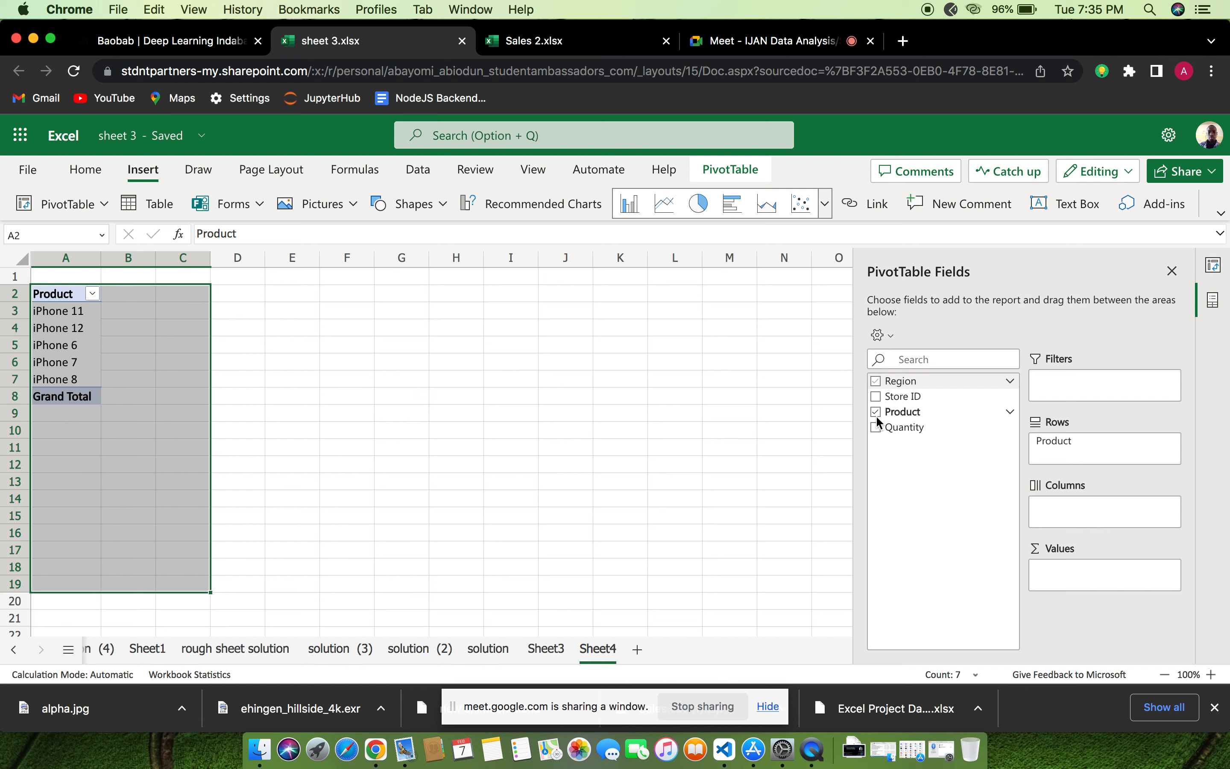
Add the Region field to the PivotTable's rows and move the Product field to its columns
{"action": "left_click", "coordinate": [882, 385]}
{"action": "left_click", "coordinate": [875, 382]}
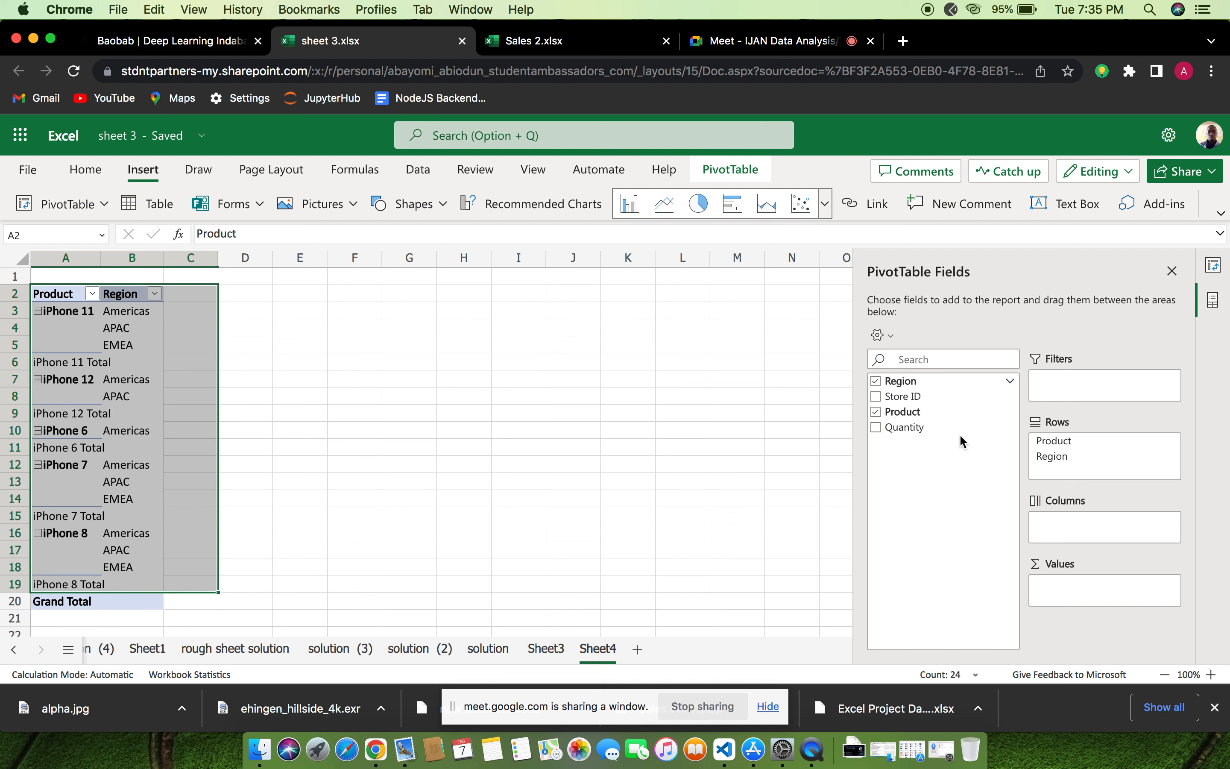
{"action": "left_click", "coordinate": [1011, 385]}
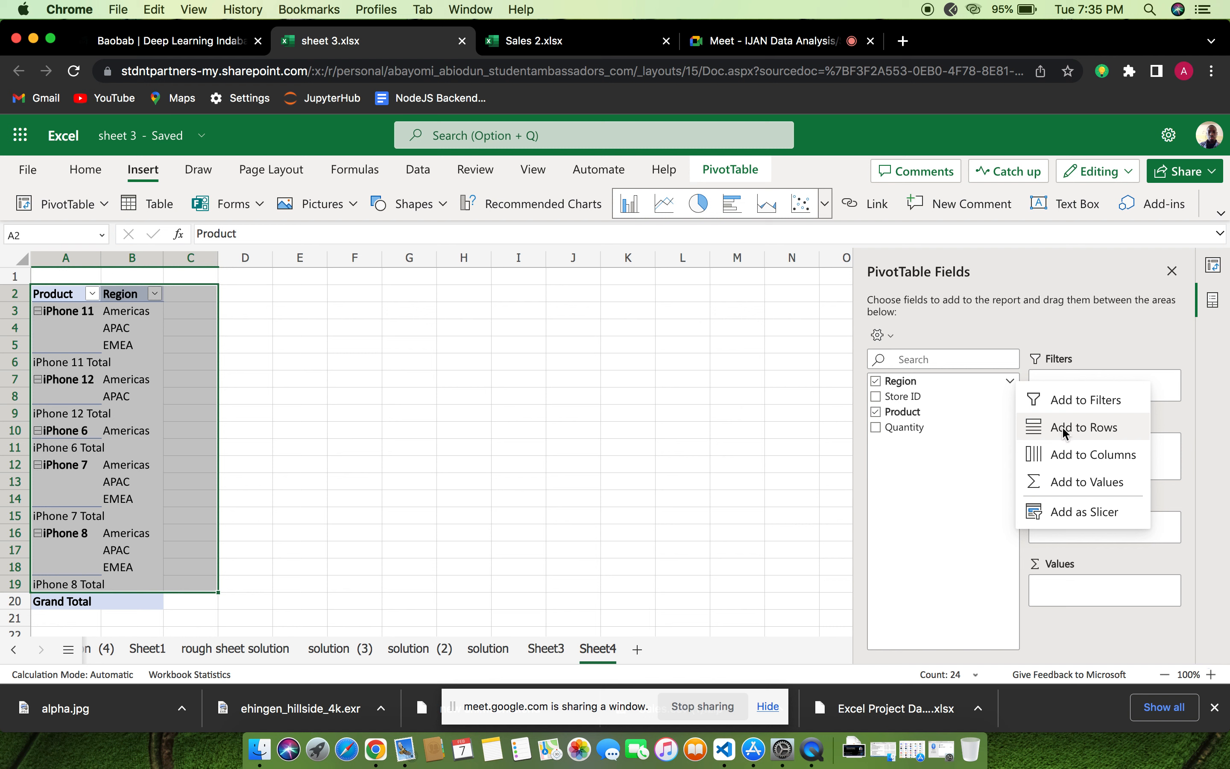
{"action": "left_click", "coordinate": [1065, 430]}
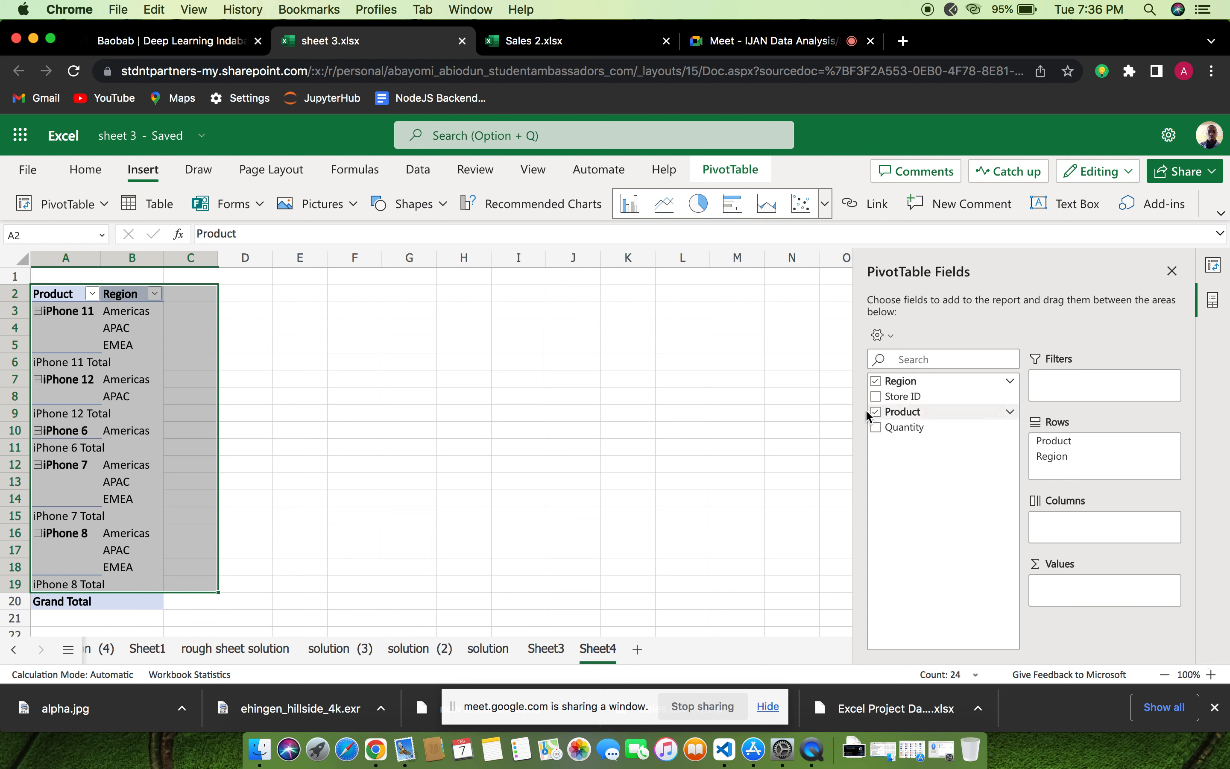
{"action": "left_click", "coordinate": [1010, 413]}
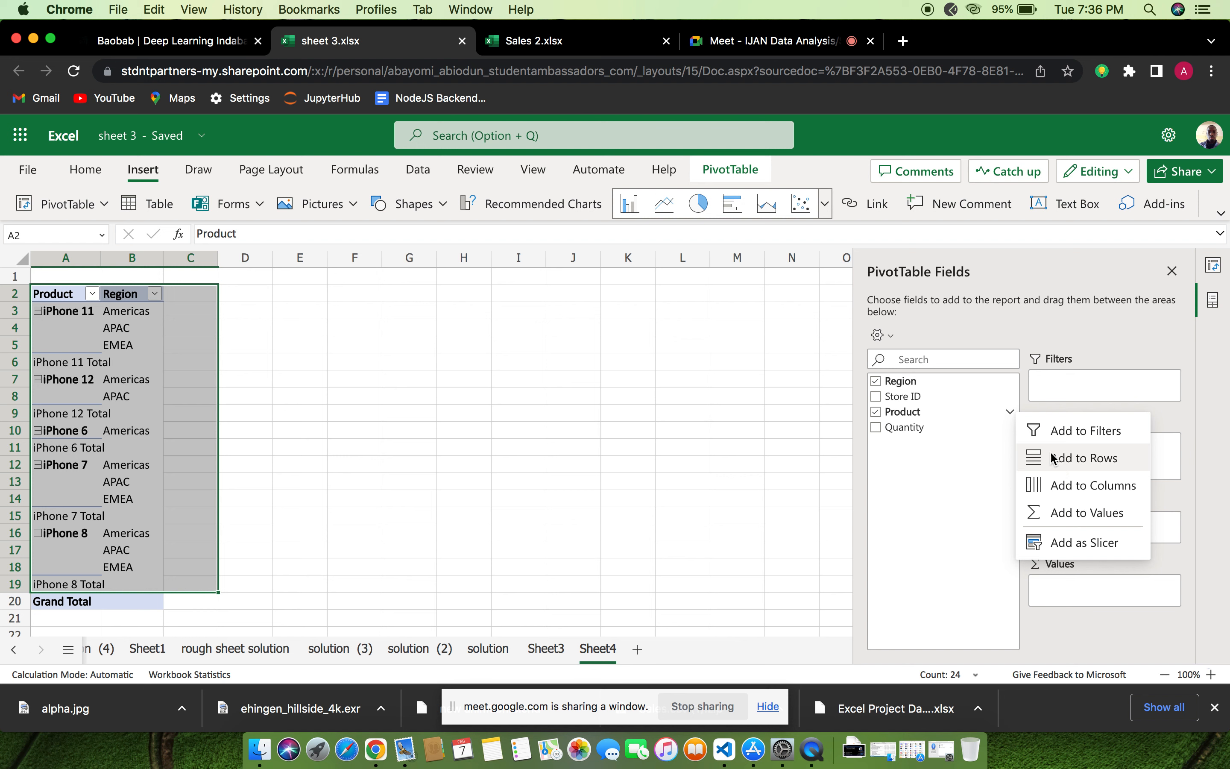
{"action": "left_click", "coordinate": [1066, 491]}
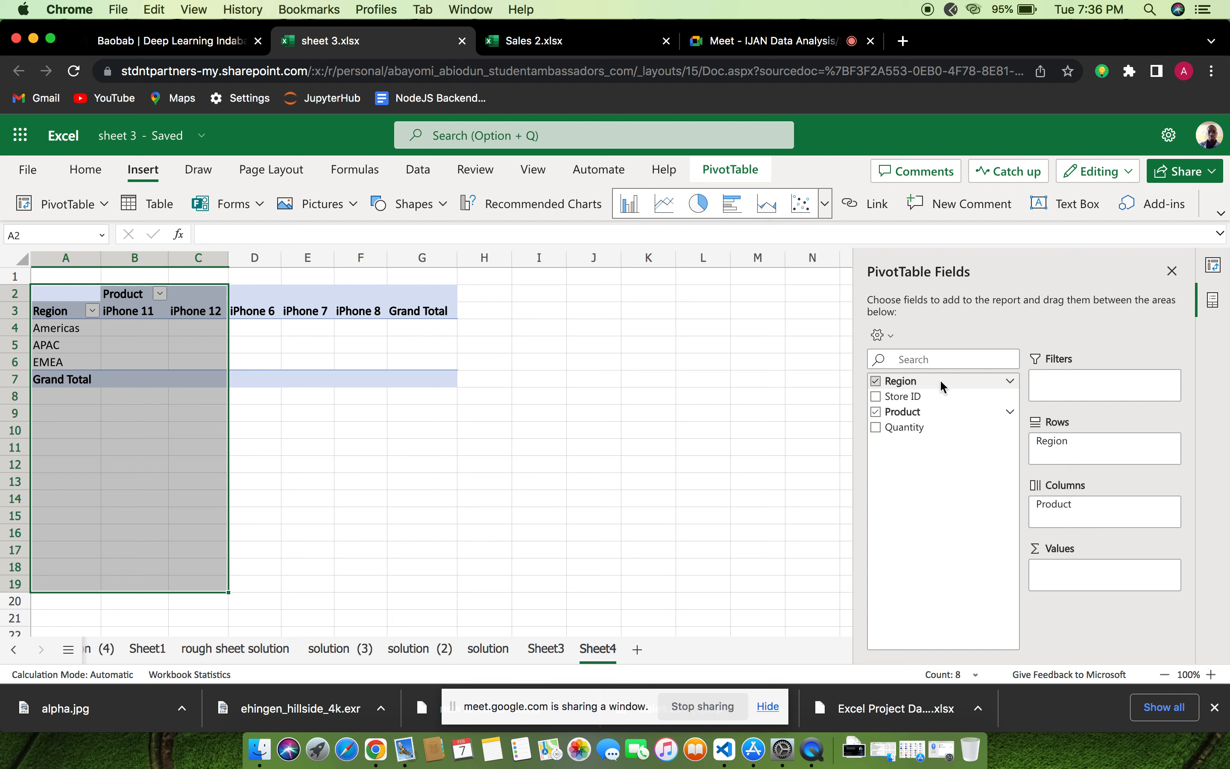
Swap the PivotTable layout by moving Region to the columns and Product to the rows
{"action": "left_click", "coordinate": [1012, 382]}
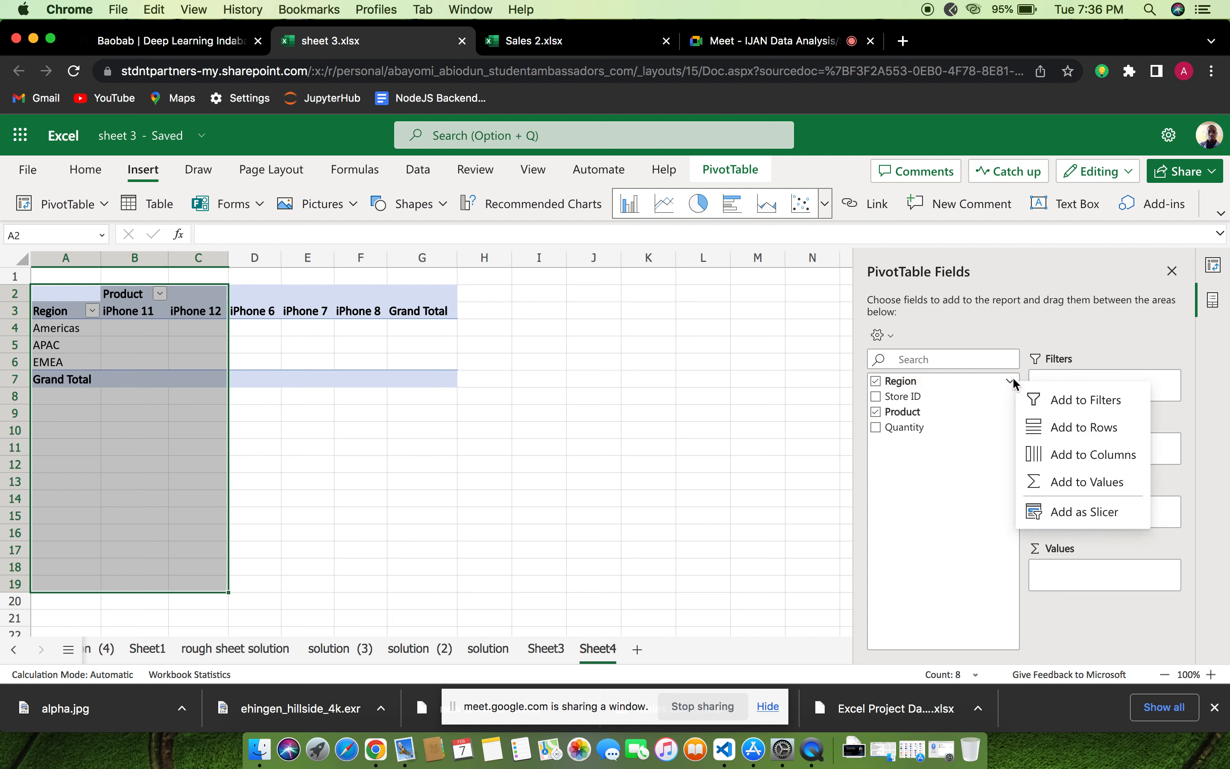
{"action": "left_click", "coordinate": [1070, 460]}
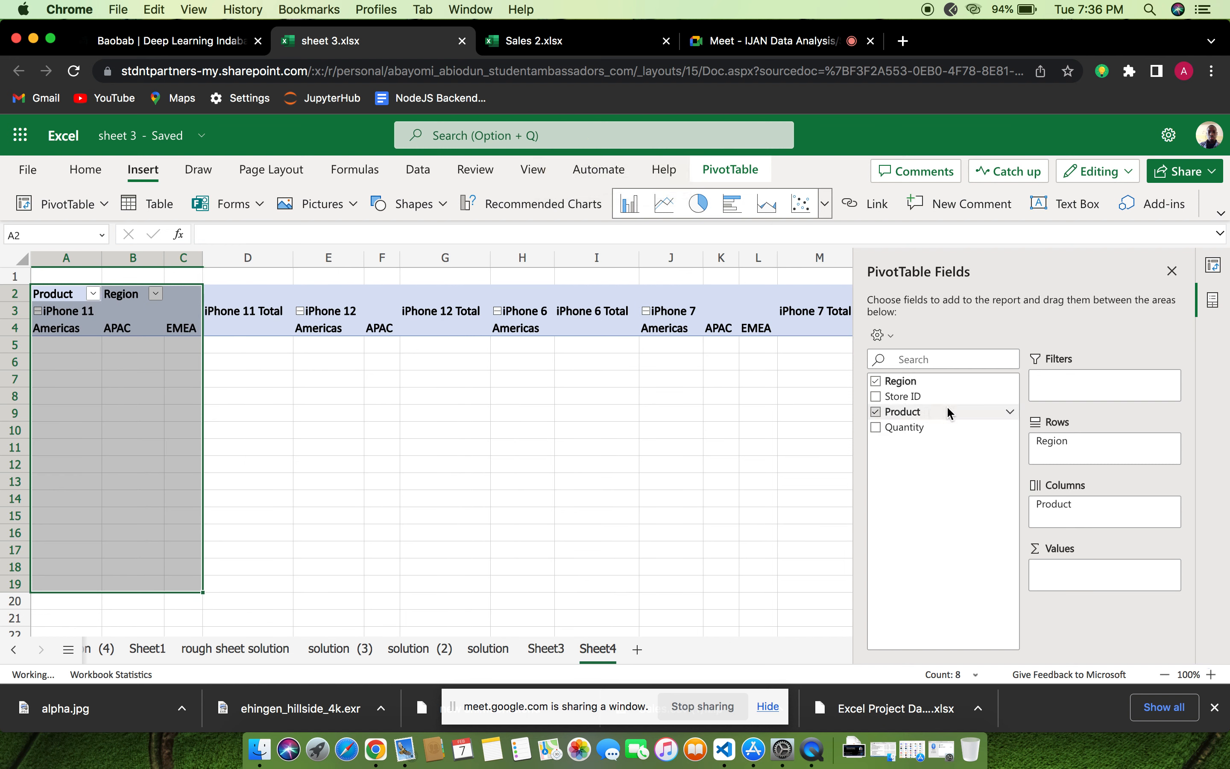
{"action": "left_click", "coordinate": [1009, 415]}
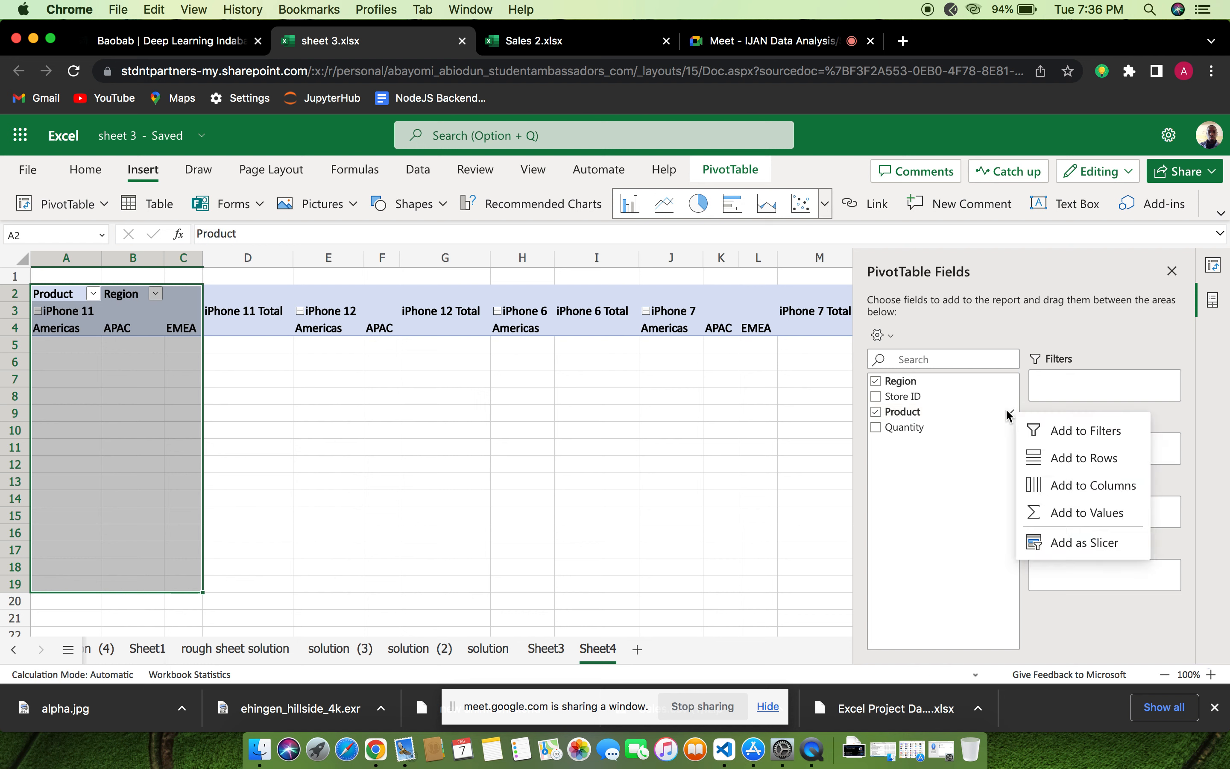
{"action": "left_click", "coordinate": [1008, 414]}
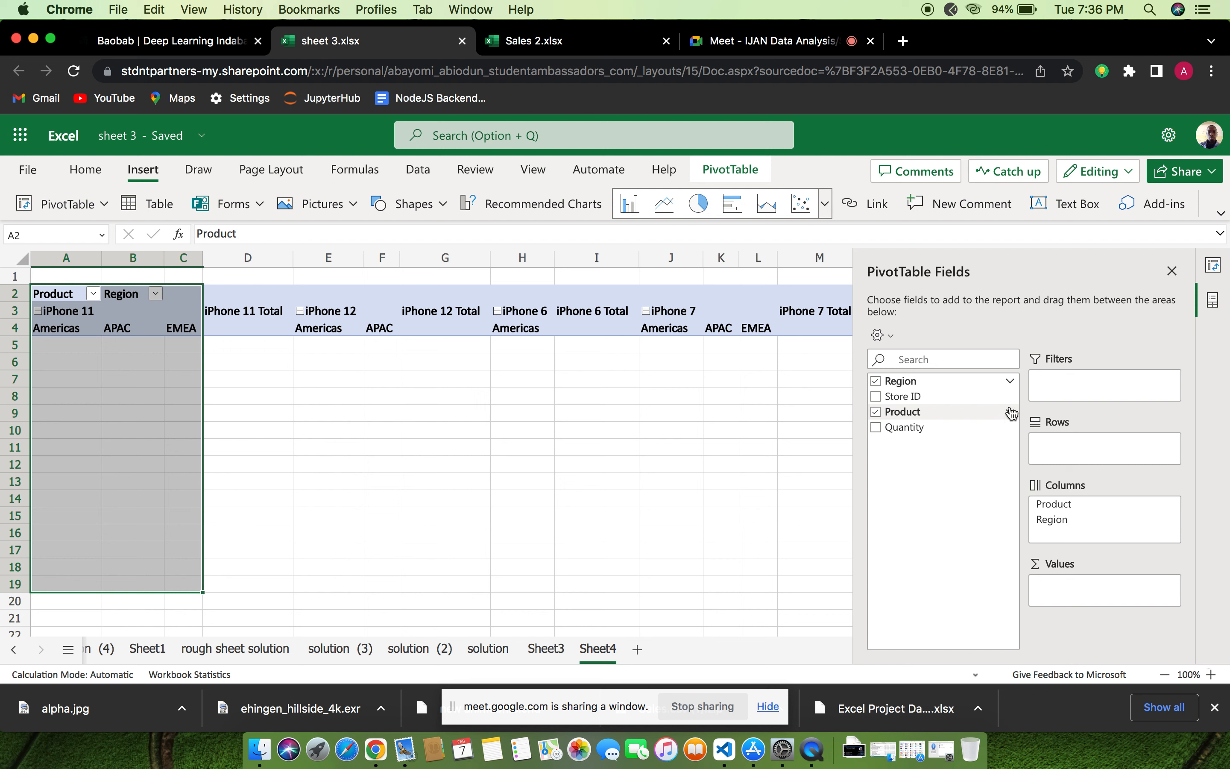
{"action": "left_click", "coordinate": [1010, 412]}
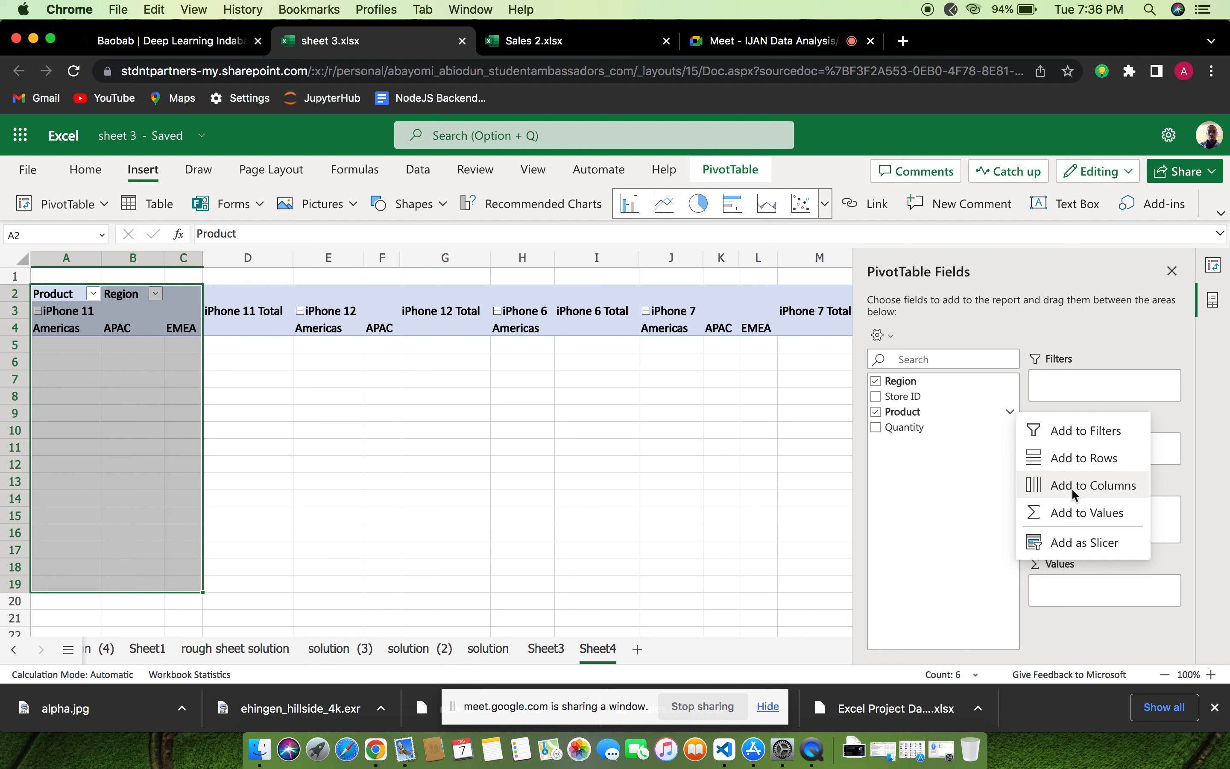
{"action": "left_click", "coordinate": [972, 501]}
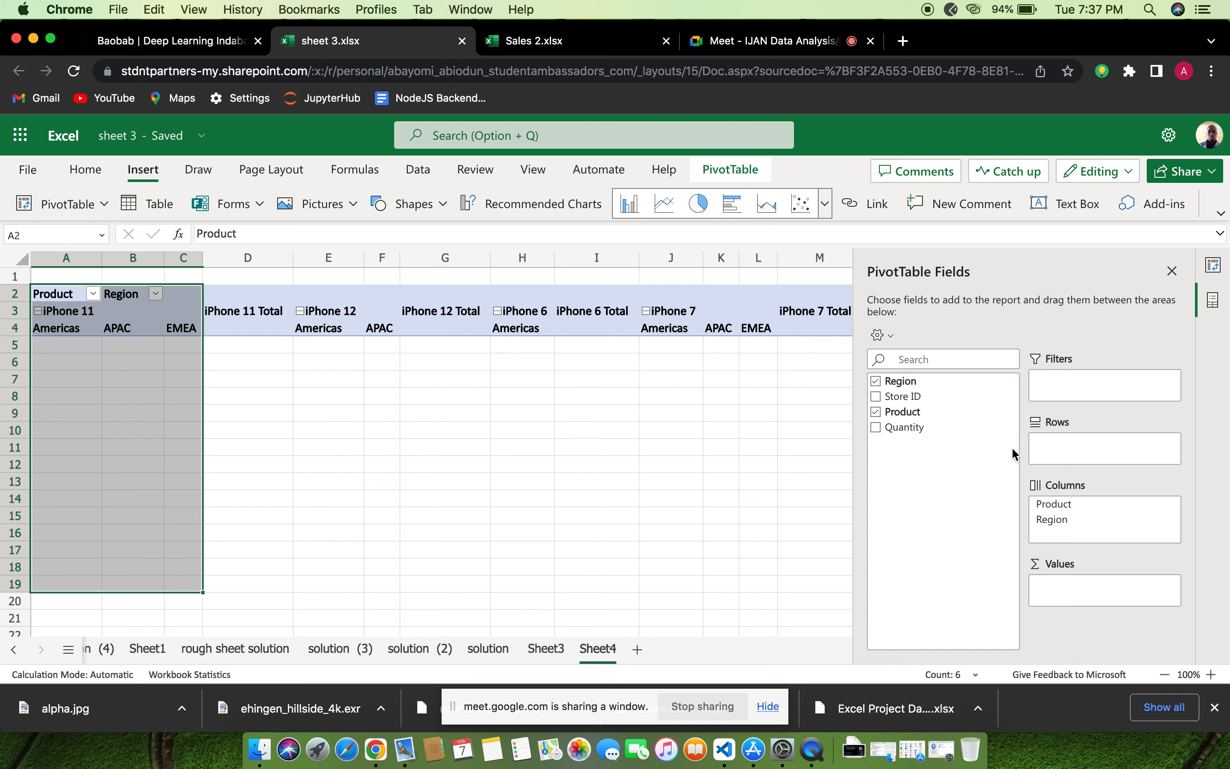
{"action": "left_click", "coordinate": [1009, 413]}
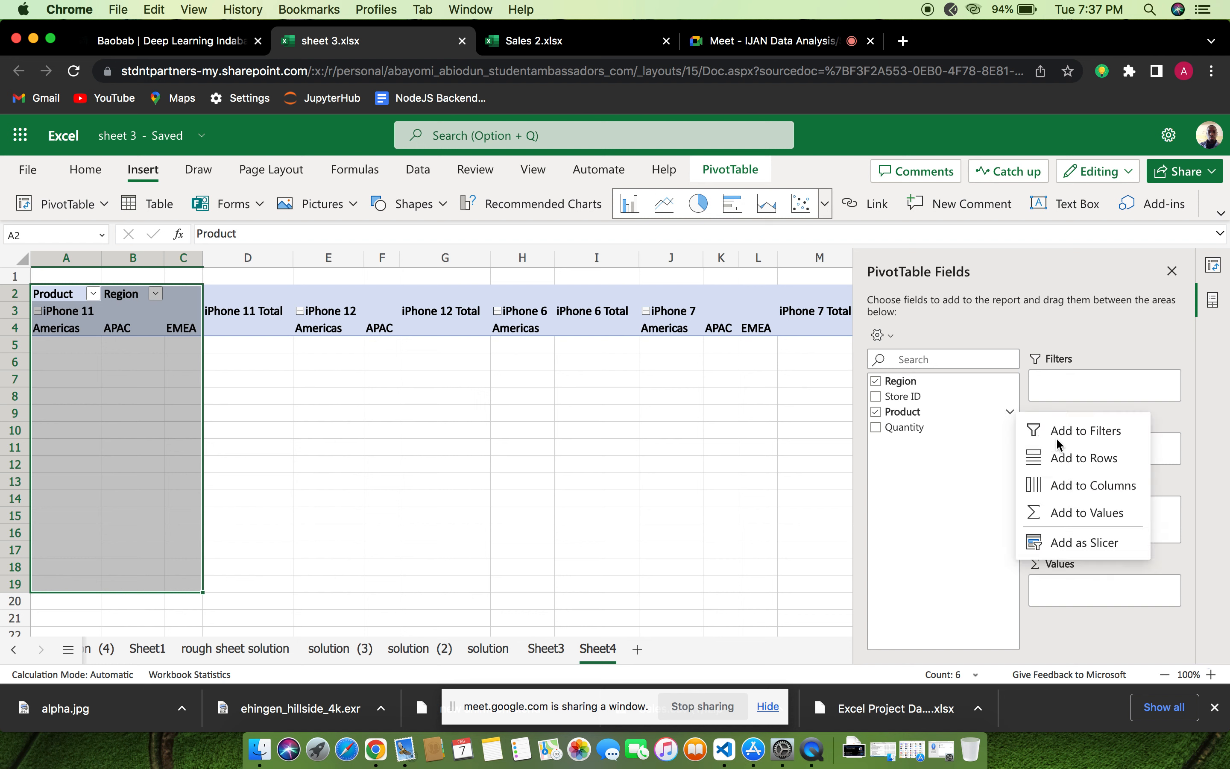
{"action": "left_click", "coordinate": [1067, 457]}
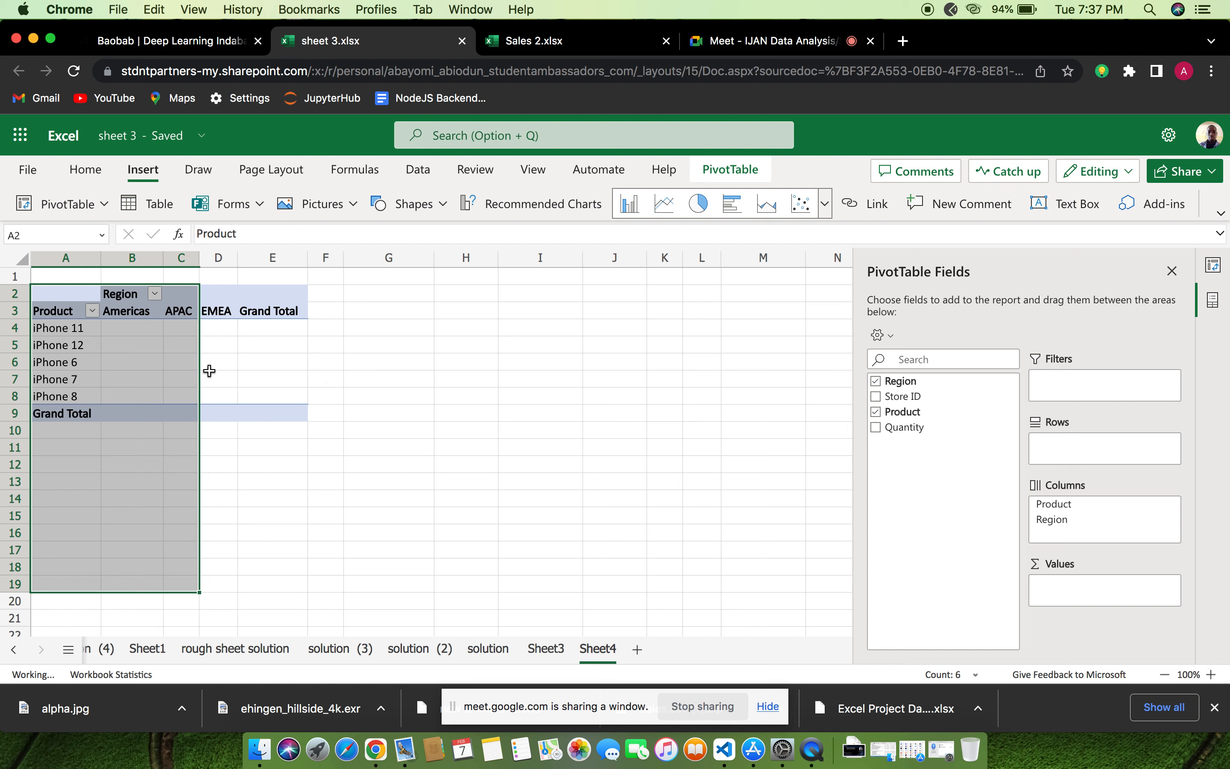
Add the Quantity field to the PivotTable's values as a sum
{"action": "left_click", "coordinate": [257, 374]}
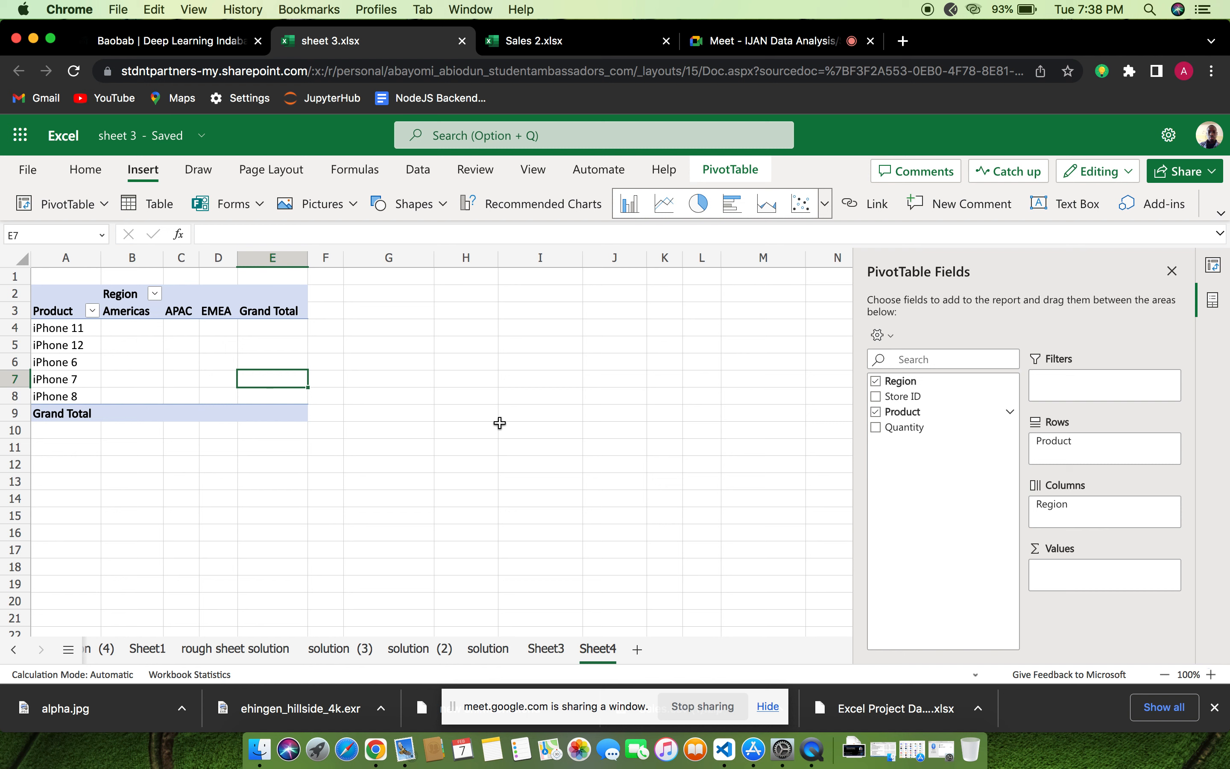
{"action": "left_click", "coordinate": [875, 428]}
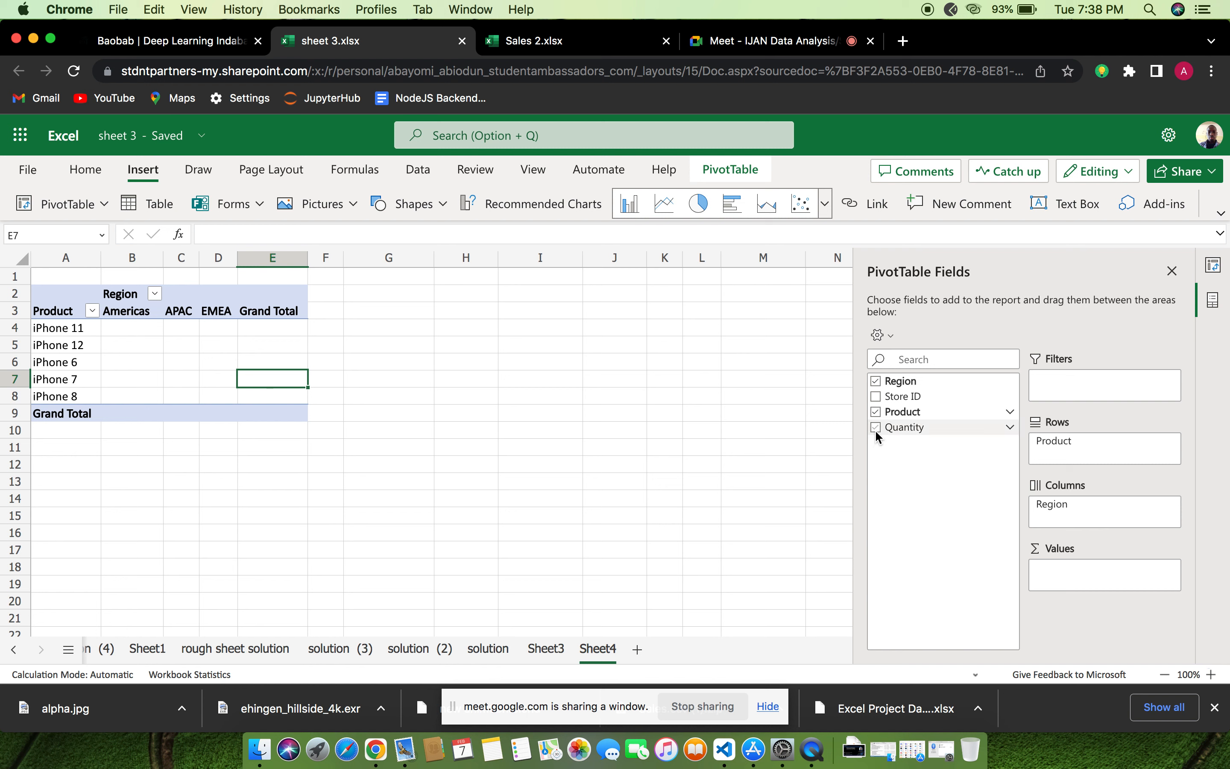
{"action": "left_click", "coordinate": [875, 427]}
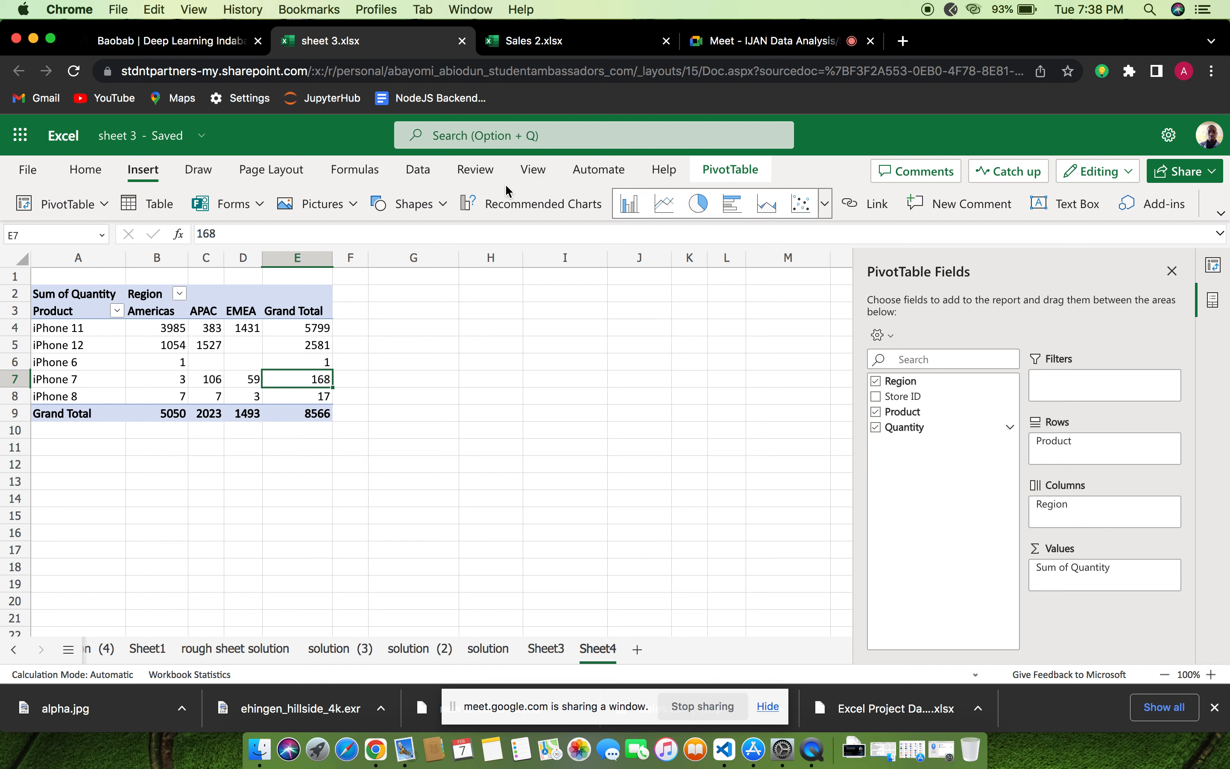
Set the PivotTable sheet's zoom to 125% and bring the whole PivotTable into view
{"action": "left_click", "coordinate": [543, 176]}
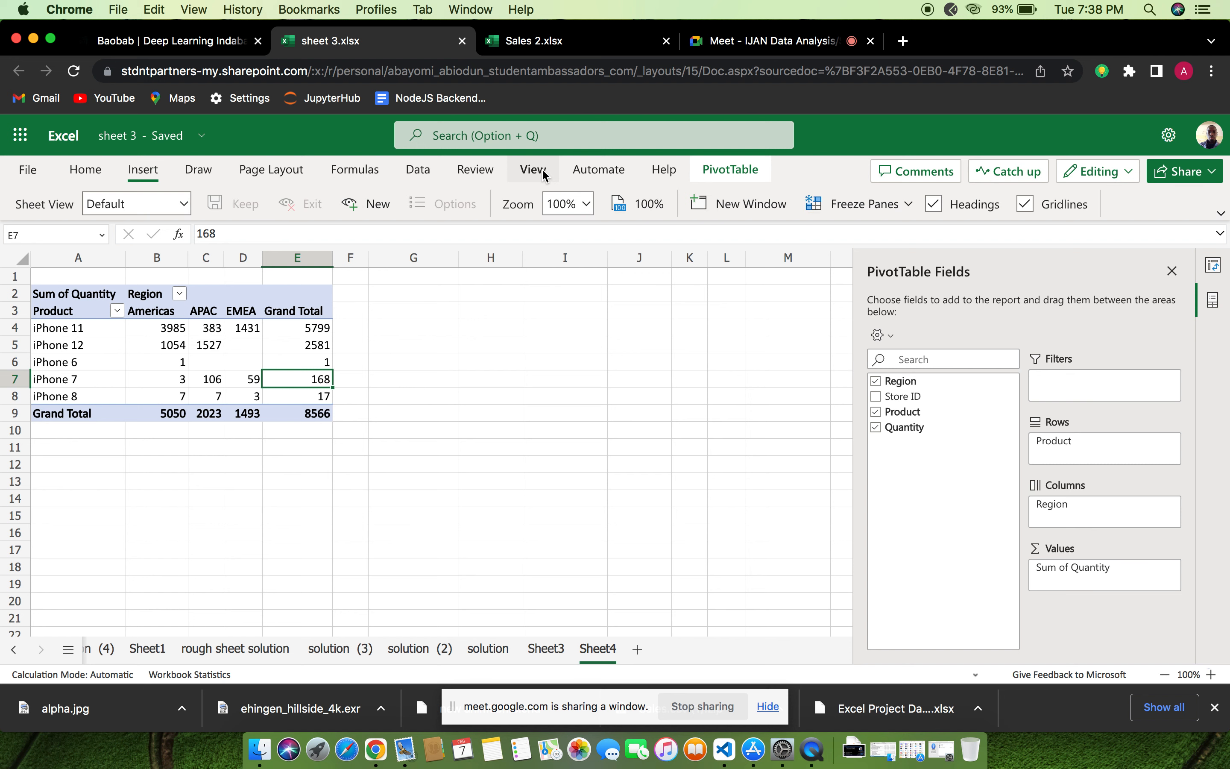
{"action": "left_click", "coordinate": [587, 205]}
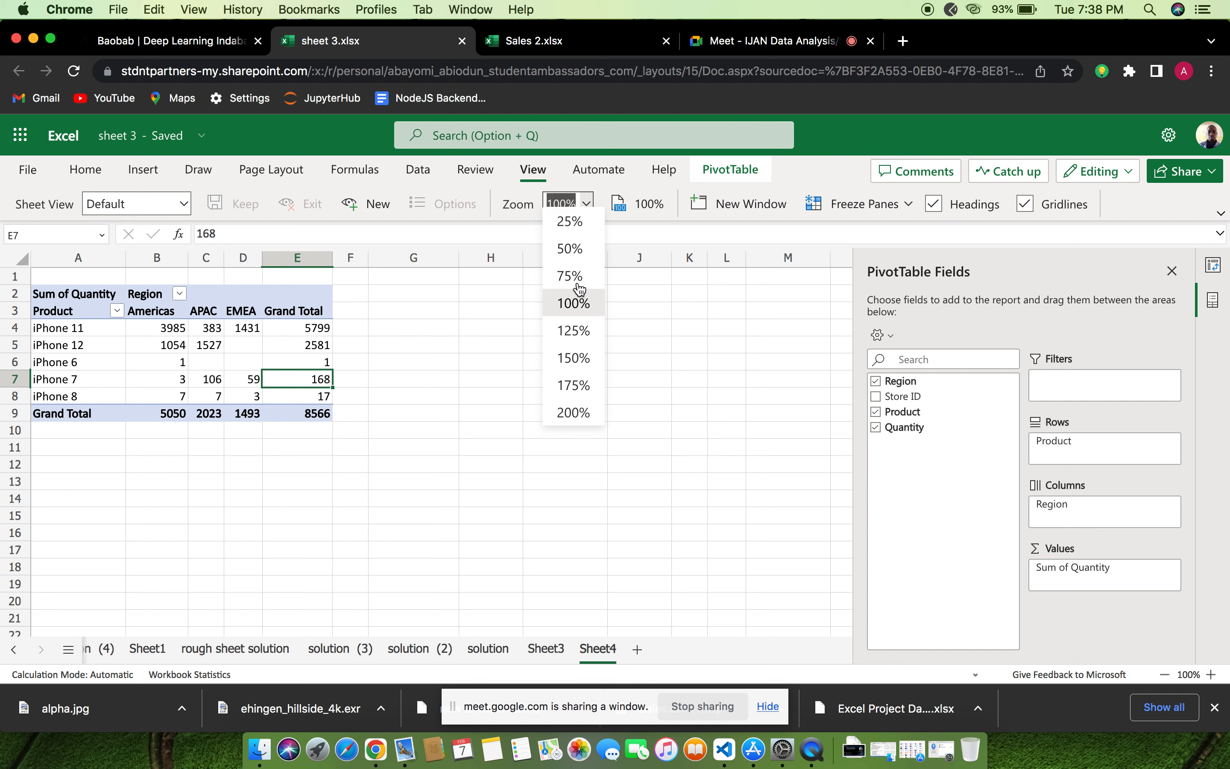
{"action": "left_click", "coordinate": [580, 341]}
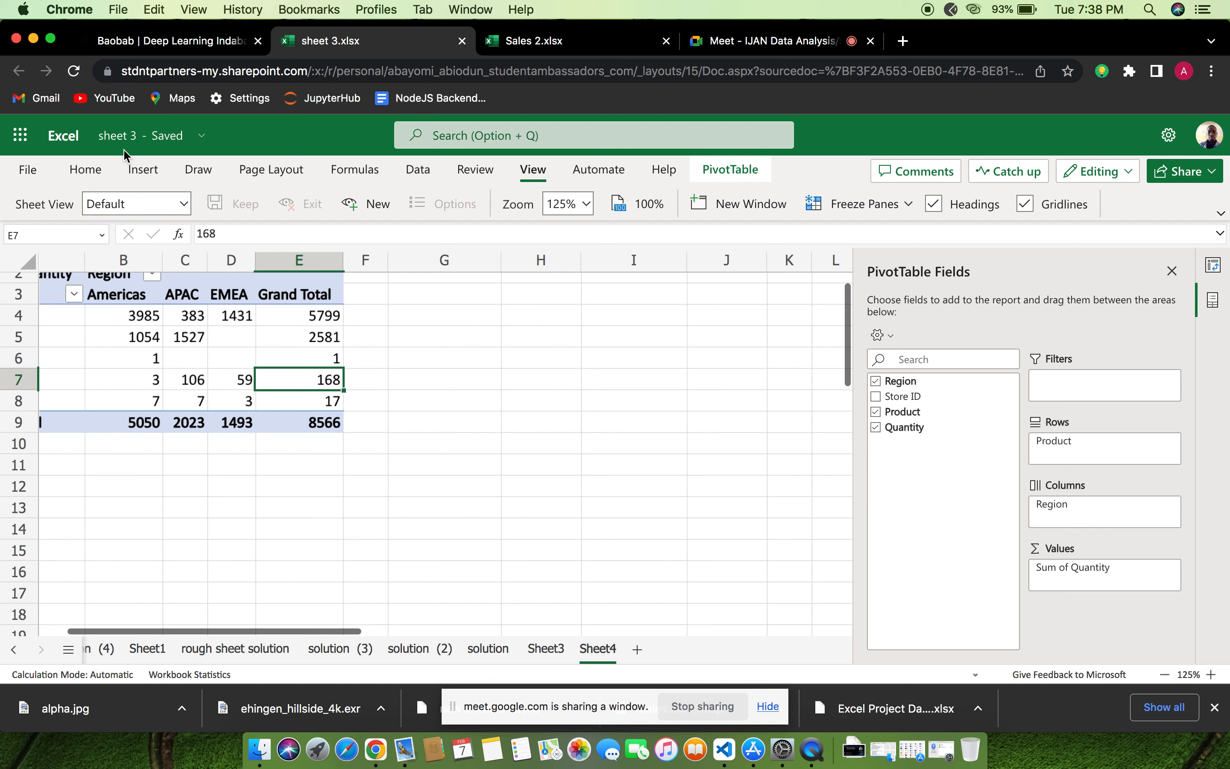
{"action": "left_click", "coordinate": [148, 175]}
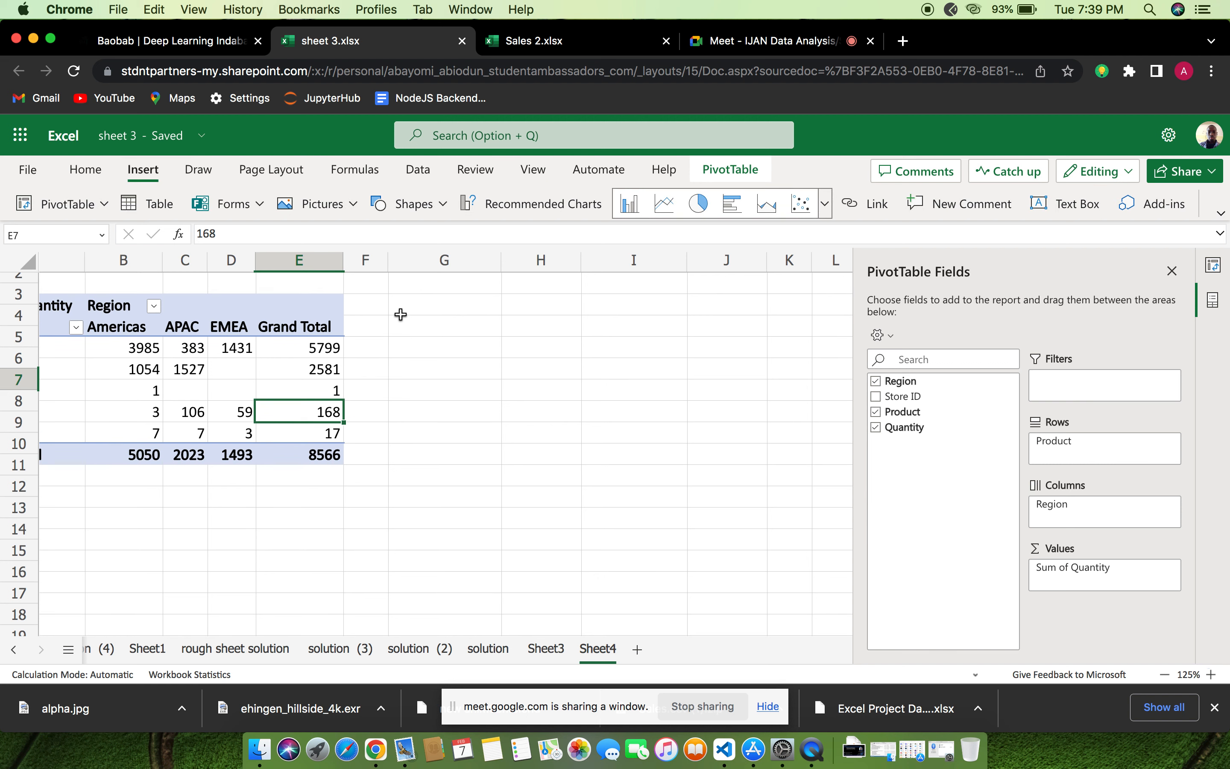
{"action": "scroll", "coordinate": [401, 315], "scroll_direction": "up", "scroll_amount": 2}
{"action": "scroll", "coordinate": [401, 314], "scroll_direction": "left", "scroll_amount": 2}
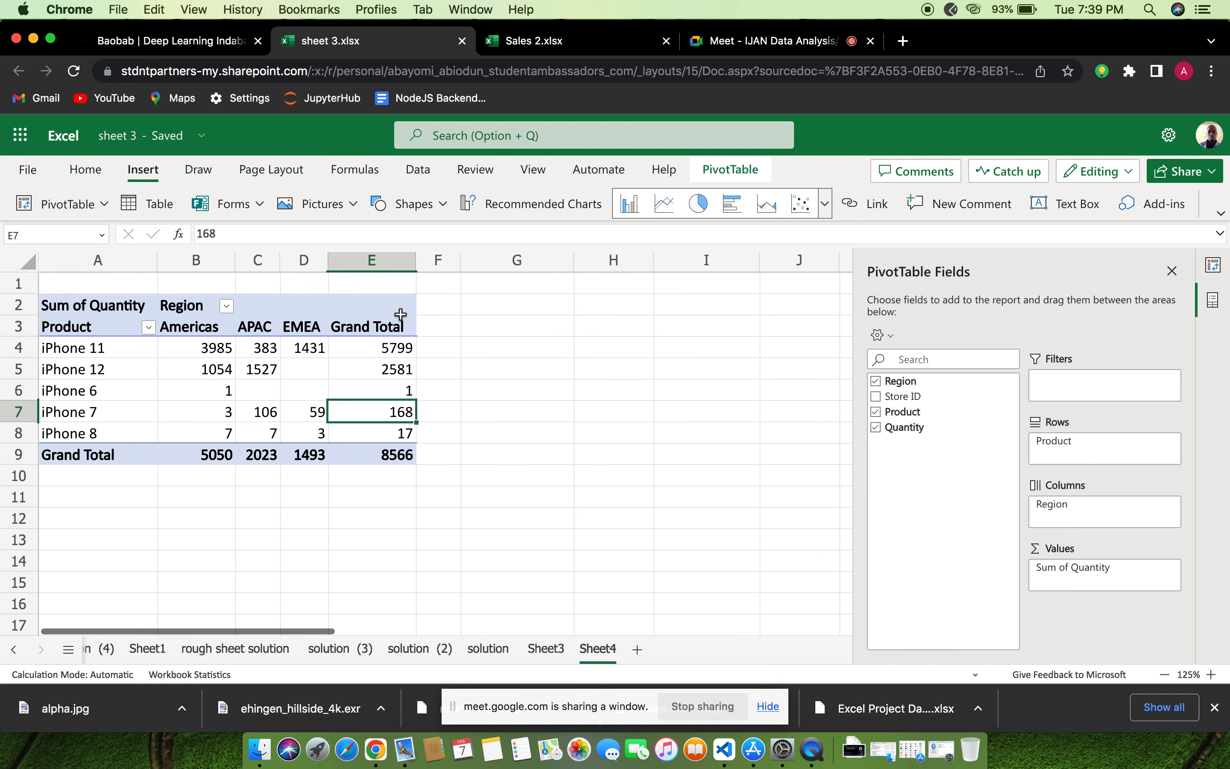
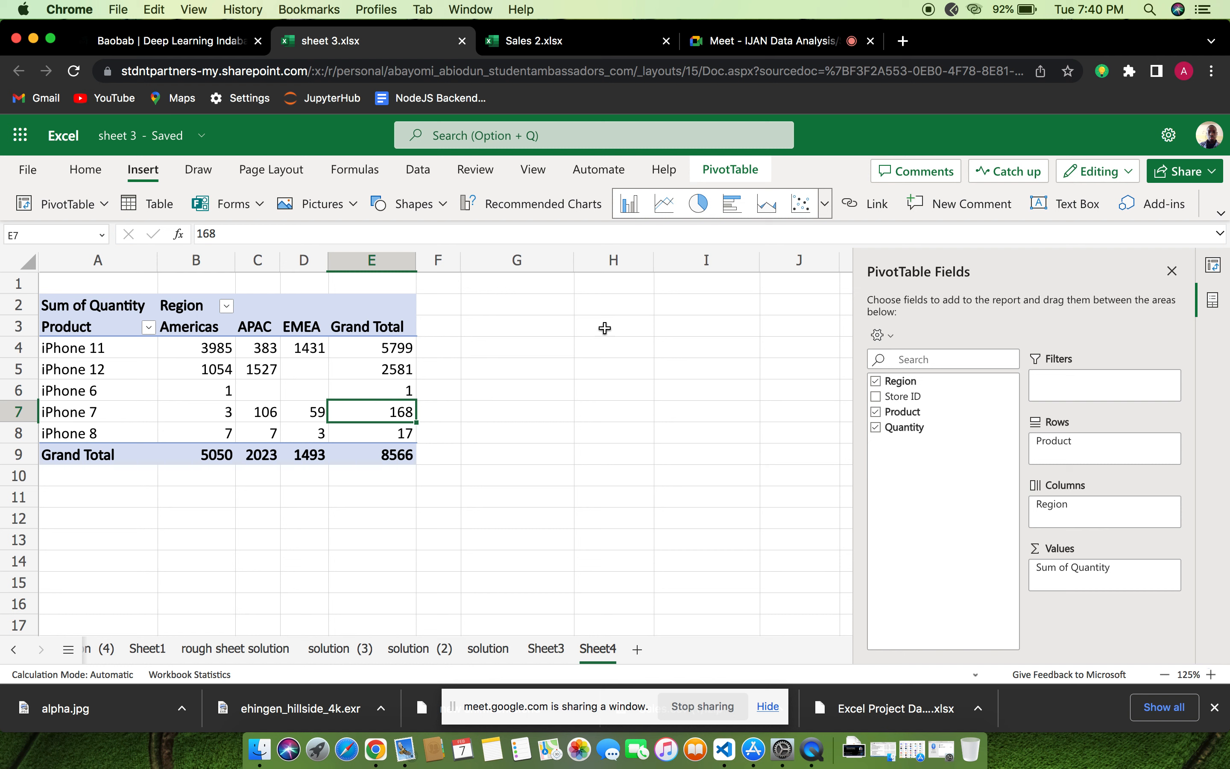
Switch to the Google Meet call and raise the system volume
{"action": "left_click", "coordinate": [756, 43]}
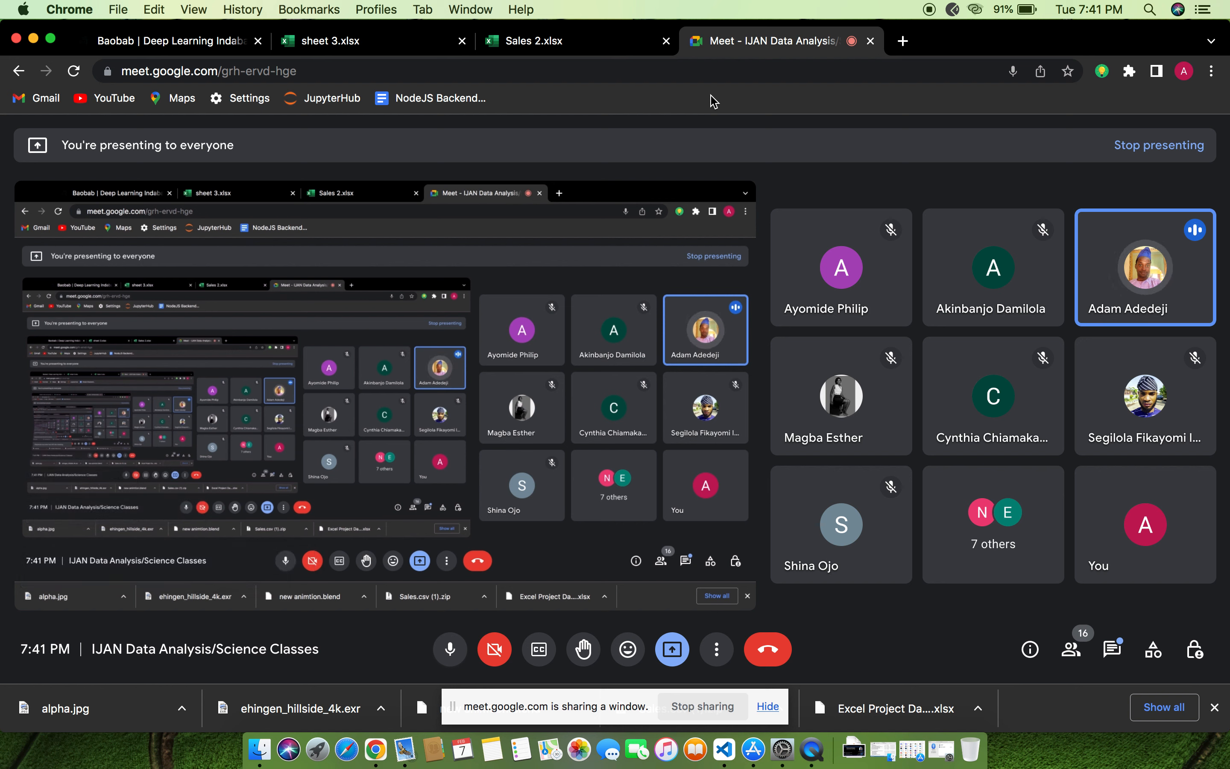
{"action": "key", "text": "XF86AudioRaiseVolume"}
{"action": "key", "text": "XF86AudioRaiseVolume"}
{"action": "key", "text": "XF86AudioRaiseVolume"}
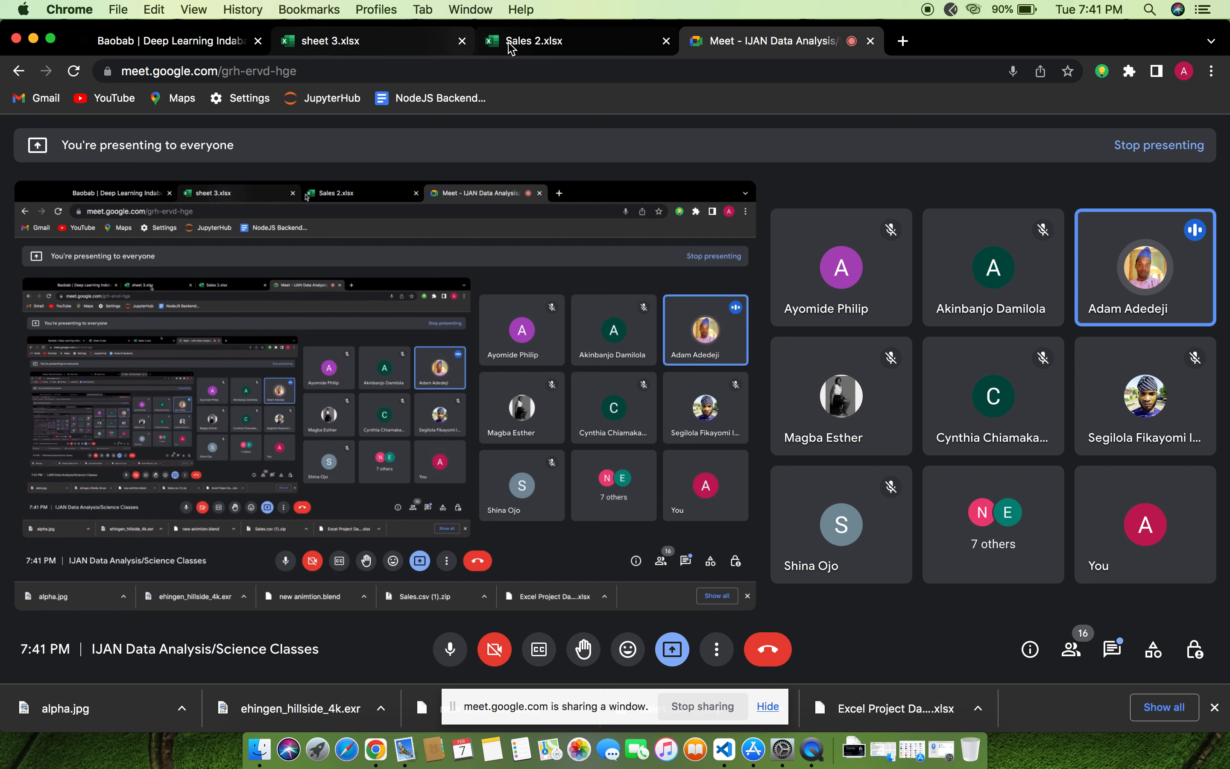
Return to the sheet 3 workbook and close the Insert PivotTable pane
{"action": "left_click", "coordinate": [342, 44]}
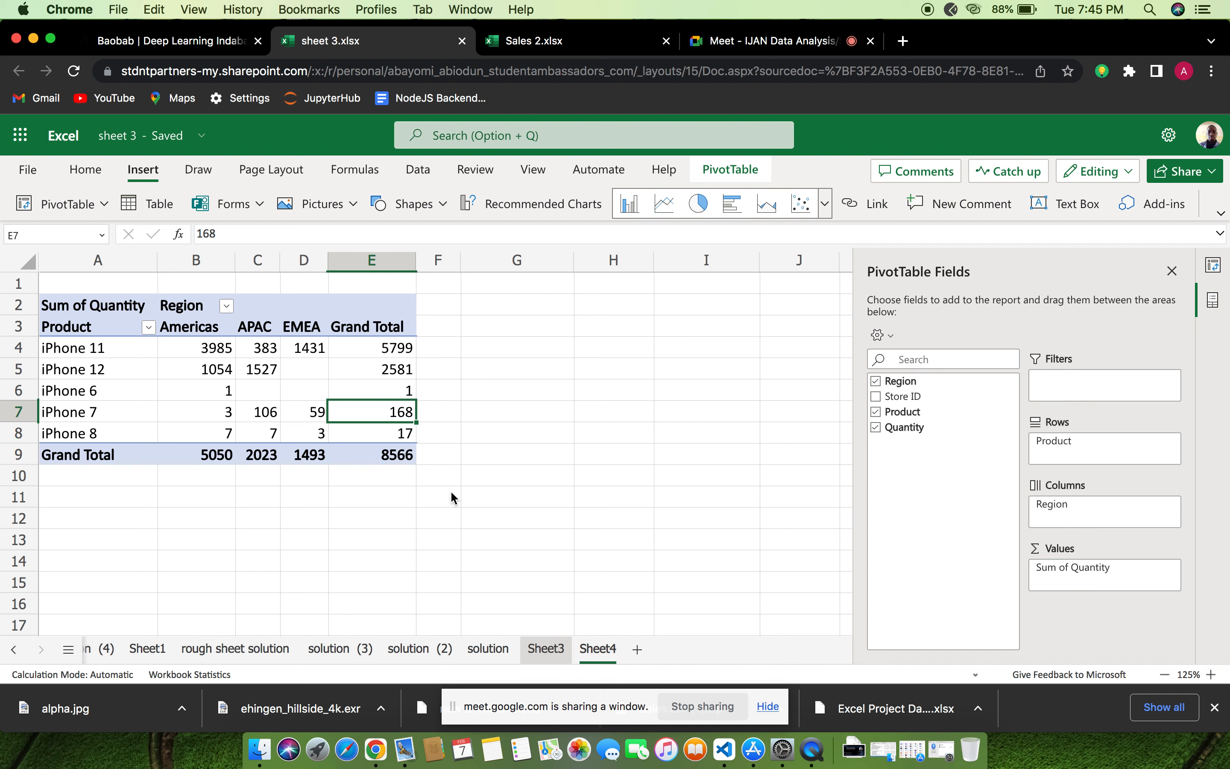
{"action": "left_click", "coordinate": [524, 649]}
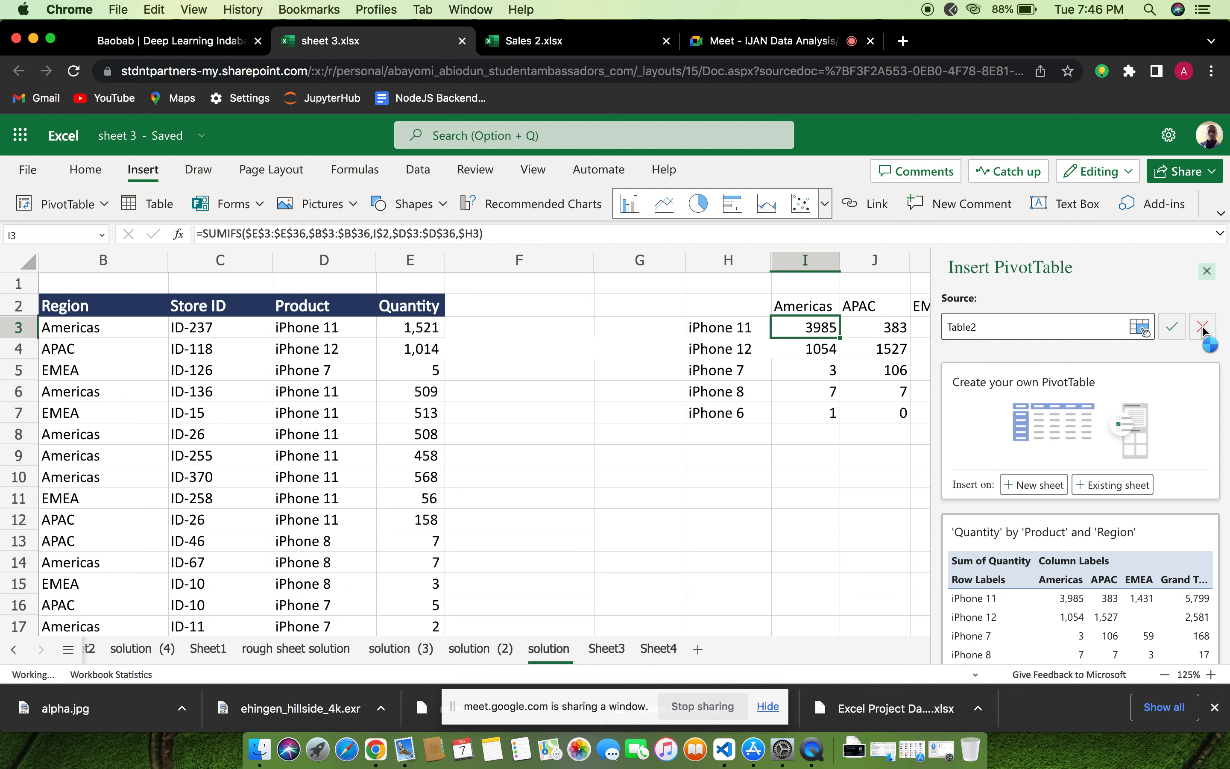
{"action": "left_click", "coordinate": [600, 649]}
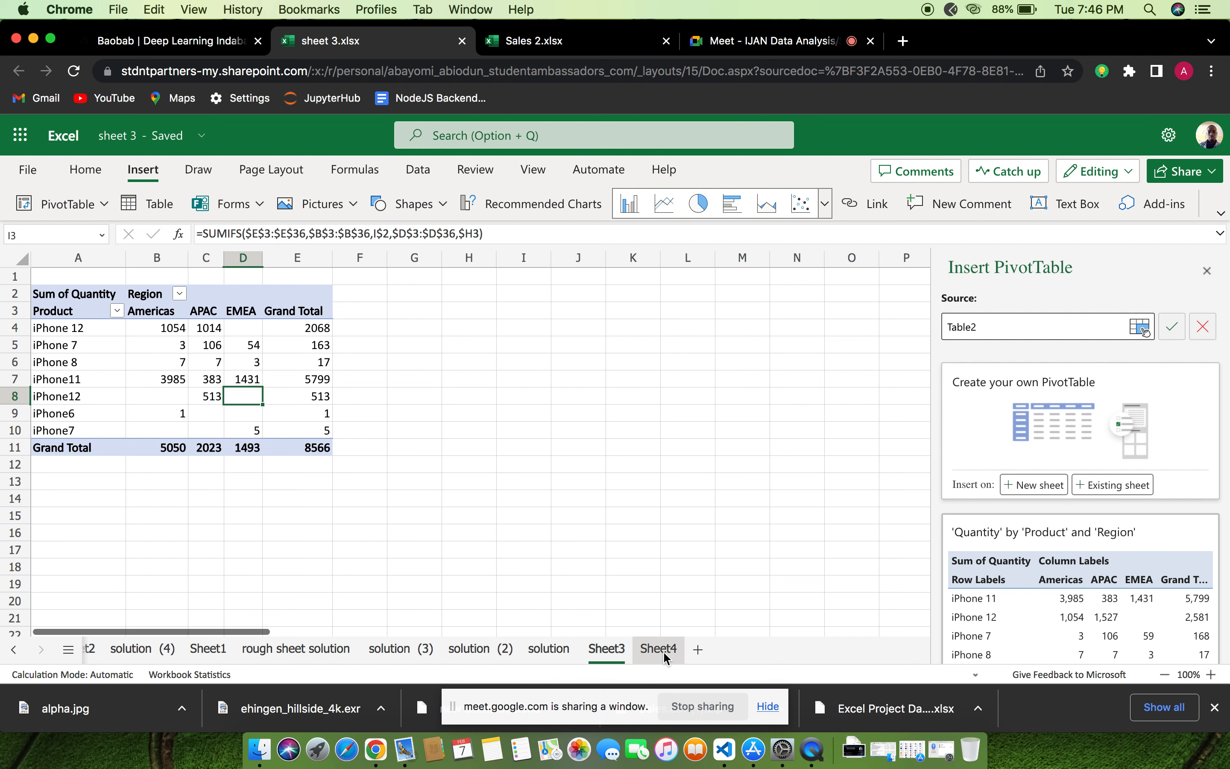
{"action": "left_click", "coordinate": [147, 652]}
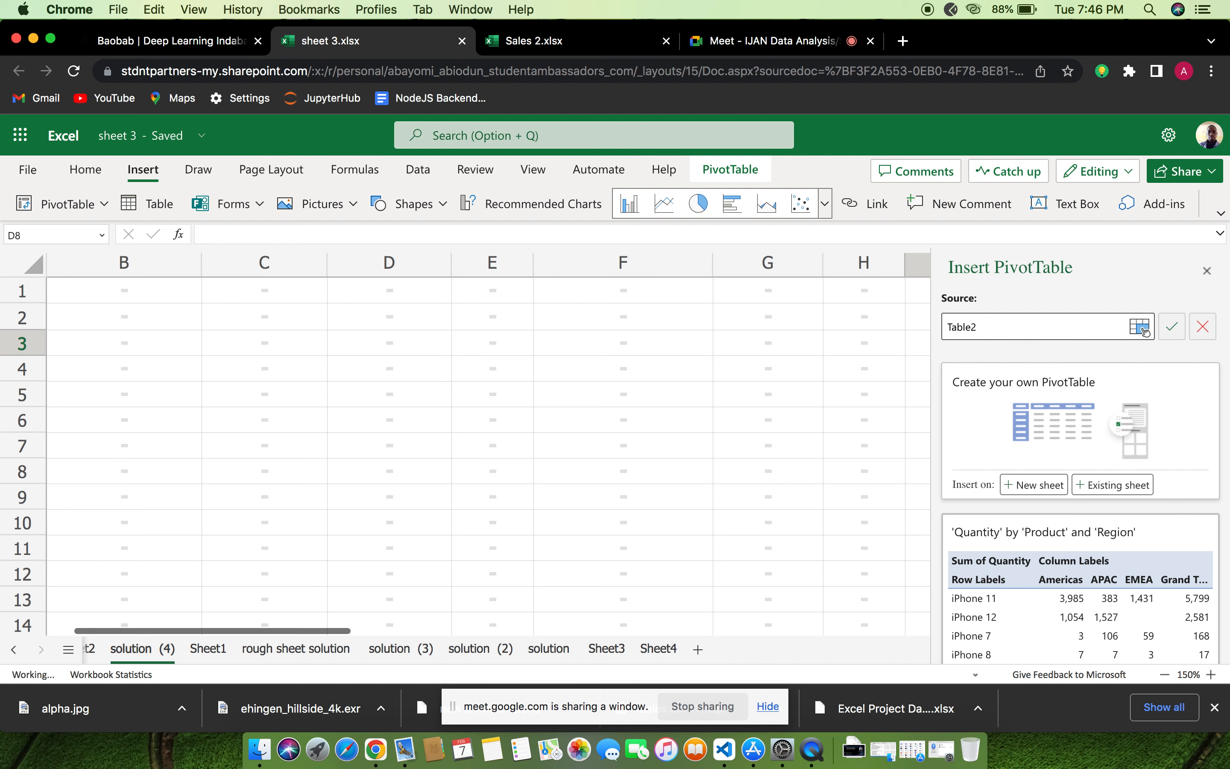
{"action": "left_click", "coordinate": [1207, 272]}
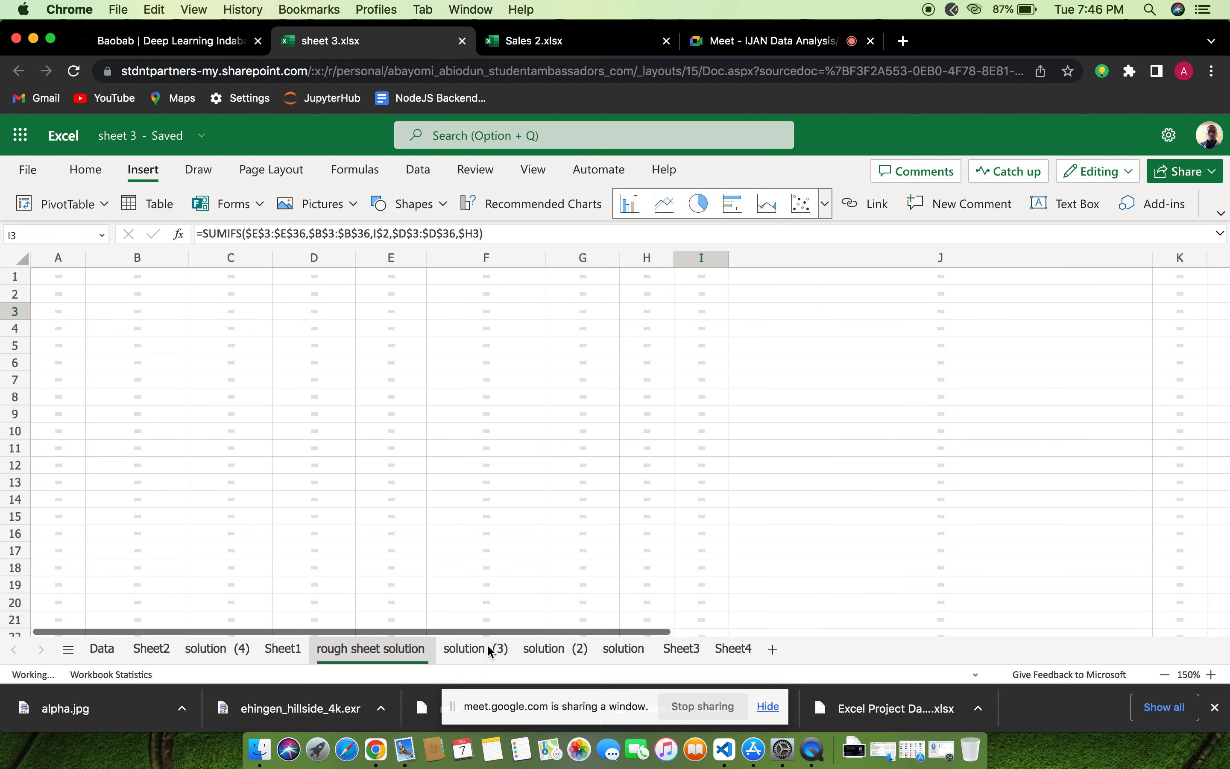
Review the product data on the solution (2) sheet and the cleaned data with its summary table on the solution sheet
{"action": "left_click", "coordinate": [553, 652]}
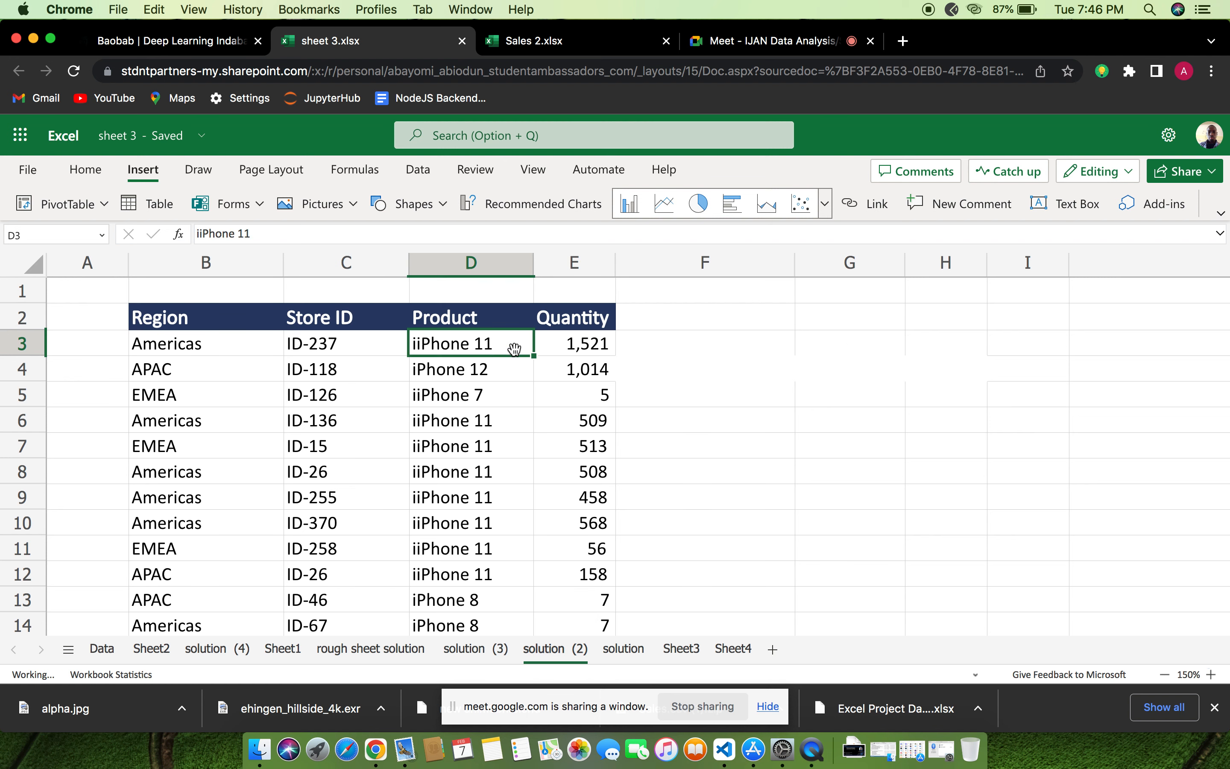
{"action": "scroll", "coordinate": [600, 442], "scroll_direction": "down", "scroll_amount": 3}
{"action": "scroll", "coordinate": [599, 443], "scroll_direction": "down", "scroll_amount": 3}
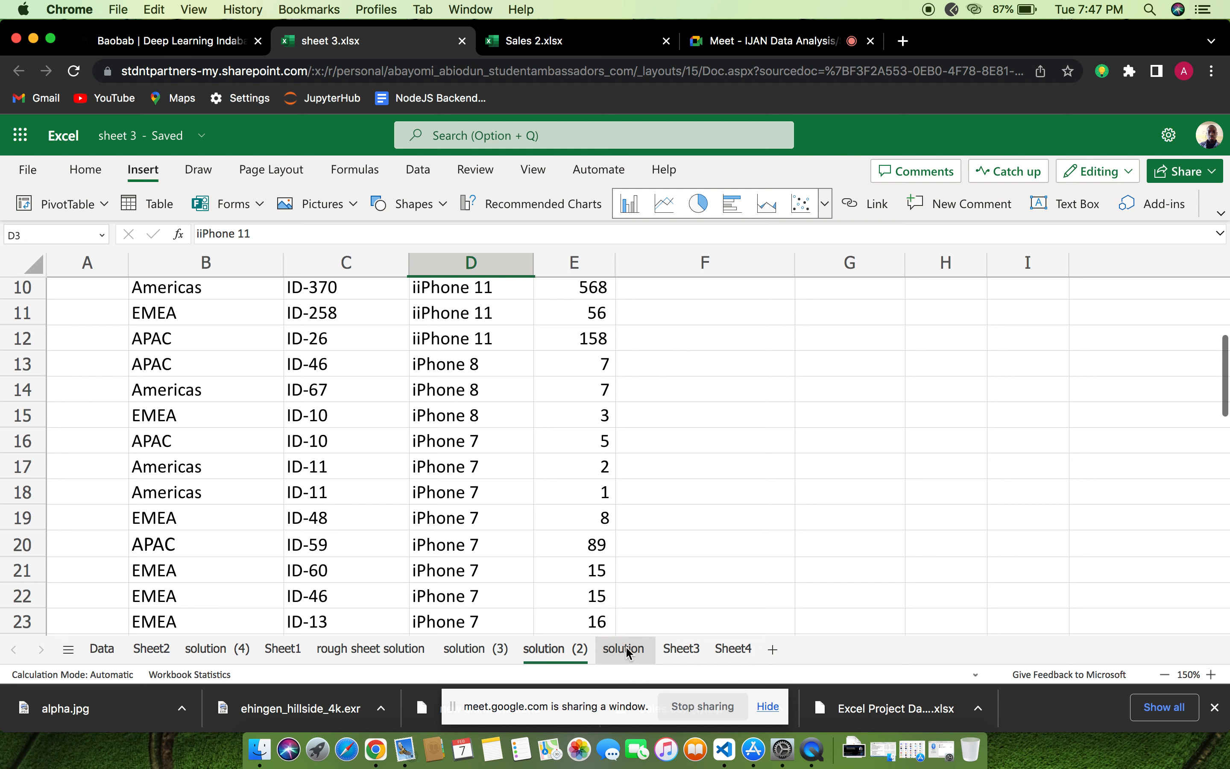
{"action": "left_click", "coordinate": [625, 646]}
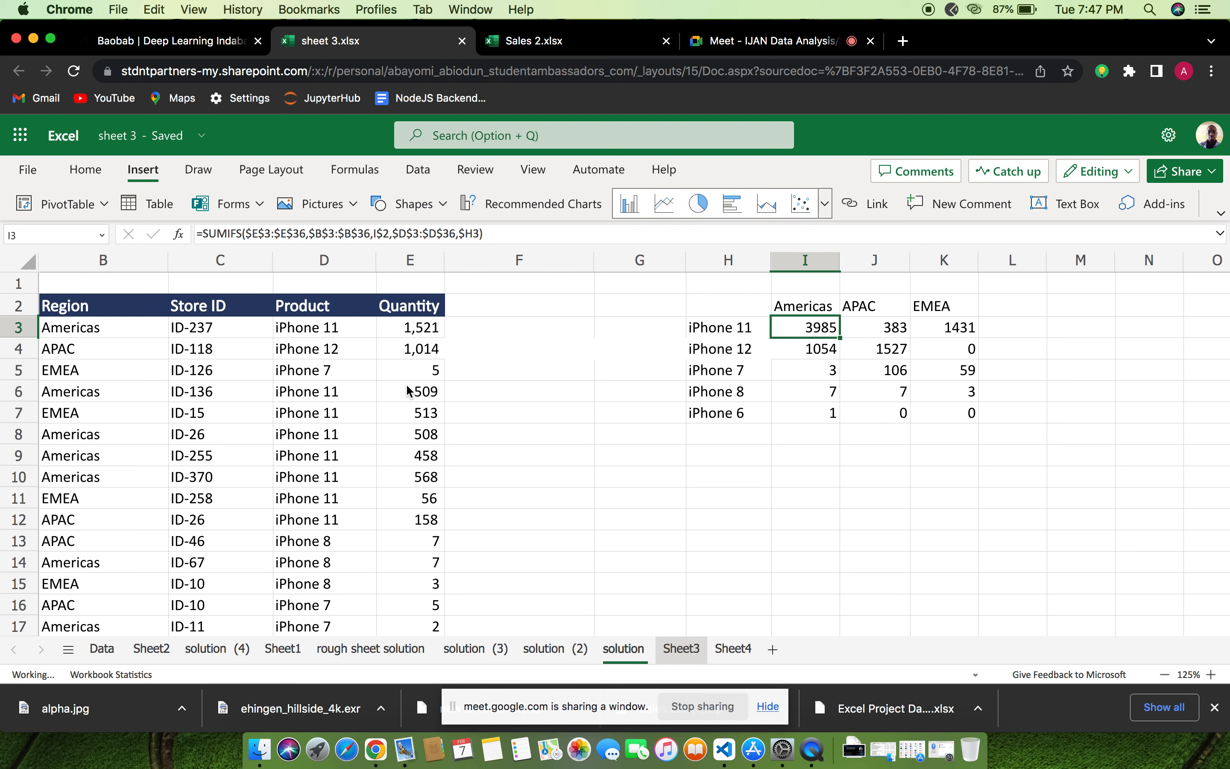
{"action": "left_click", "coordinate": [414, 424]}
{"action": "scroll", "coordinate": [477, 400], "scroll_direction": "left", "scroll_amount": 2}
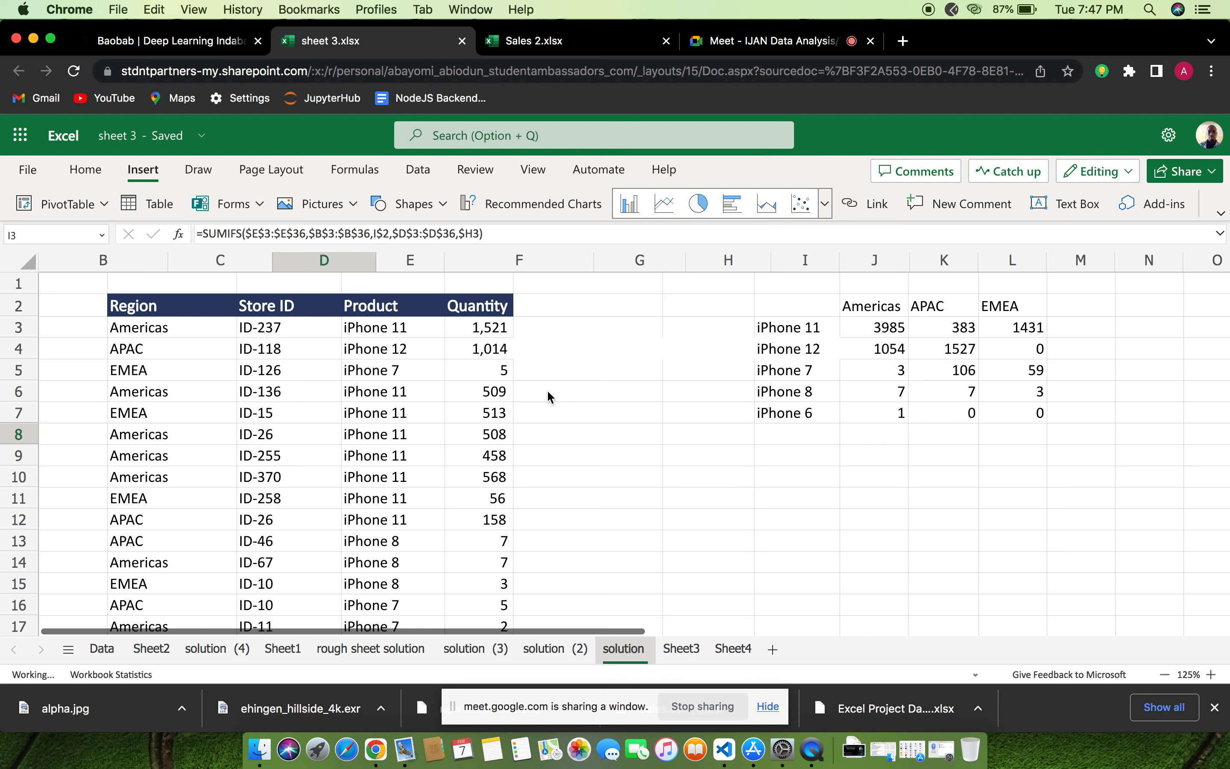
Examine the PivotTable on Sheet3, including its Product, Region and Sum of Quantity headings
{"action": "left_click", "coordinate": [679, 649]}
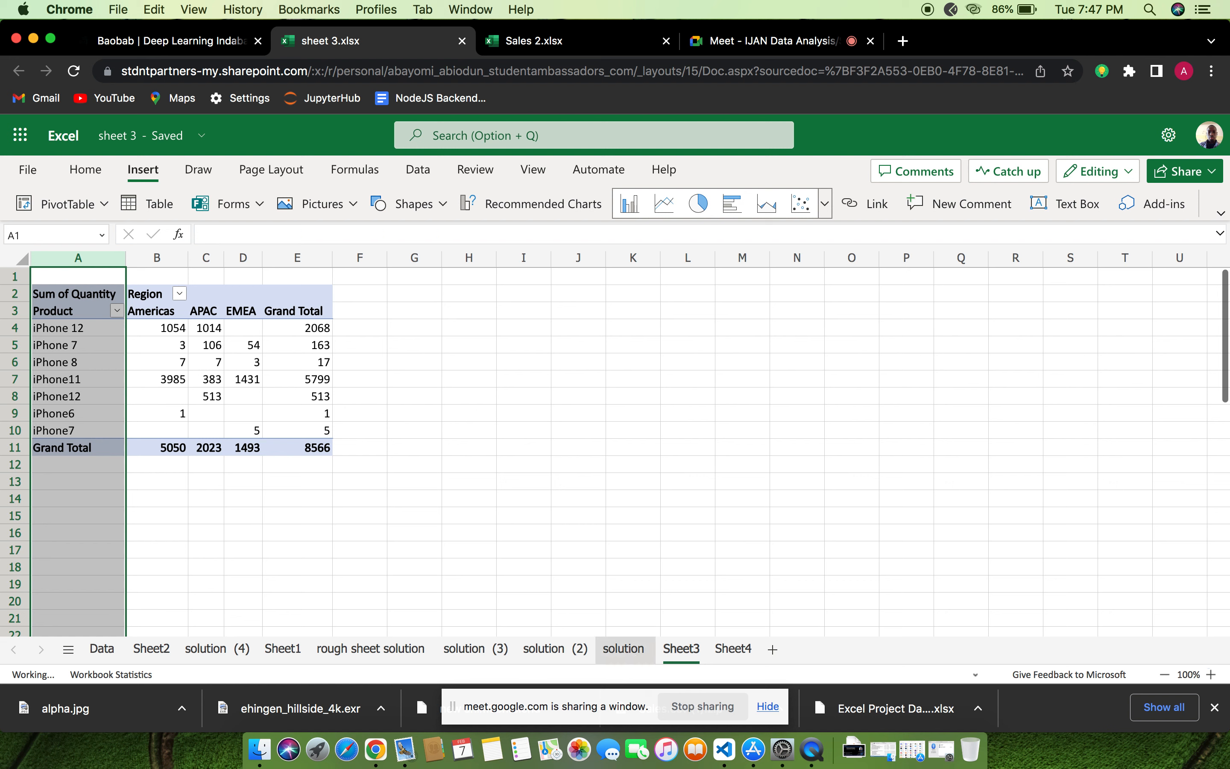
{"action": "left_click", "coordinate": [158, 333]}
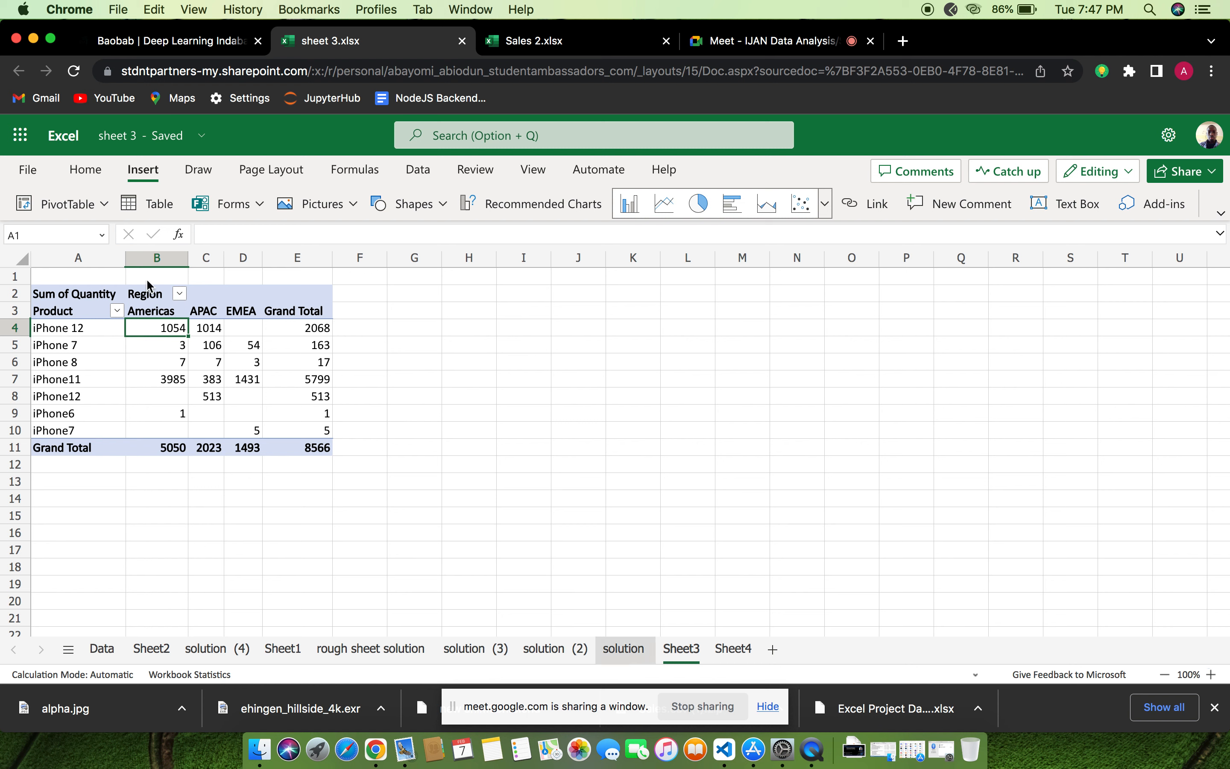
{"action": "left_click", "coordinate": [47, 293]}
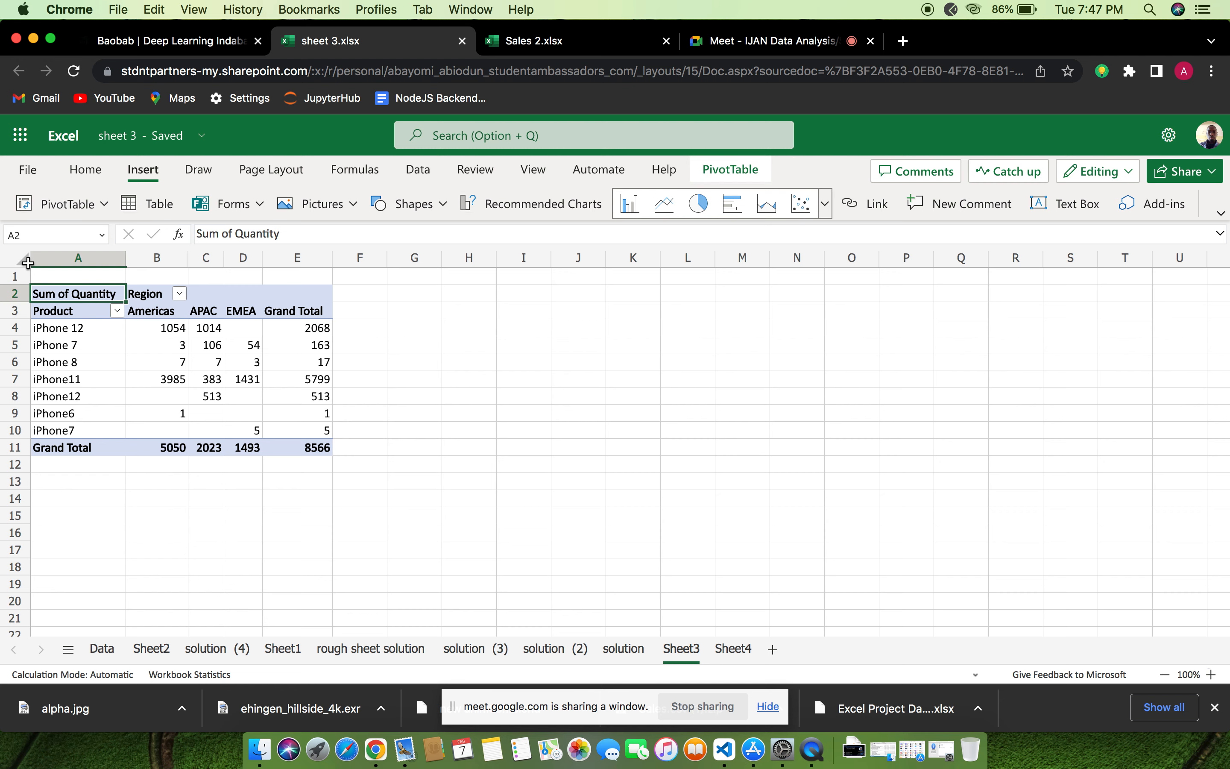
{"action": "left_click", "coordinate": [17, 256]}
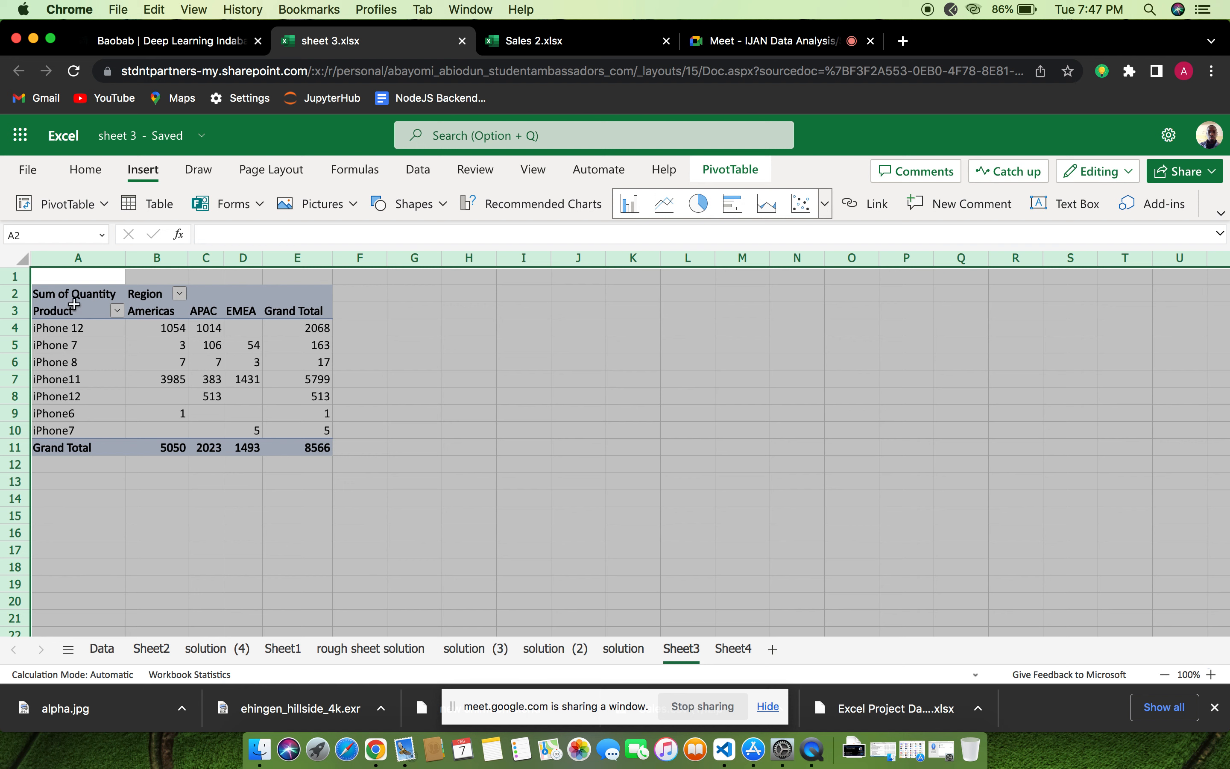
{"action": "left_click", "coordinate": [163, 344]}
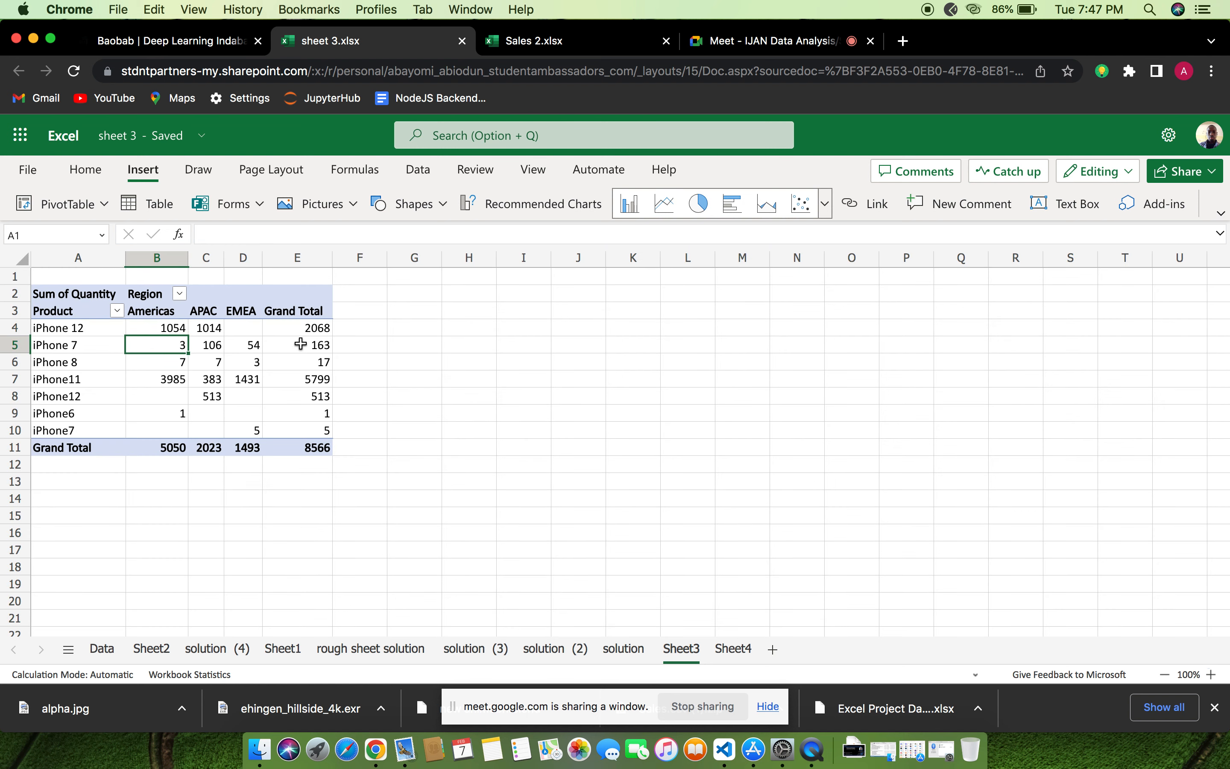
{"action": "left_click", "coordinate": [163, 309]}
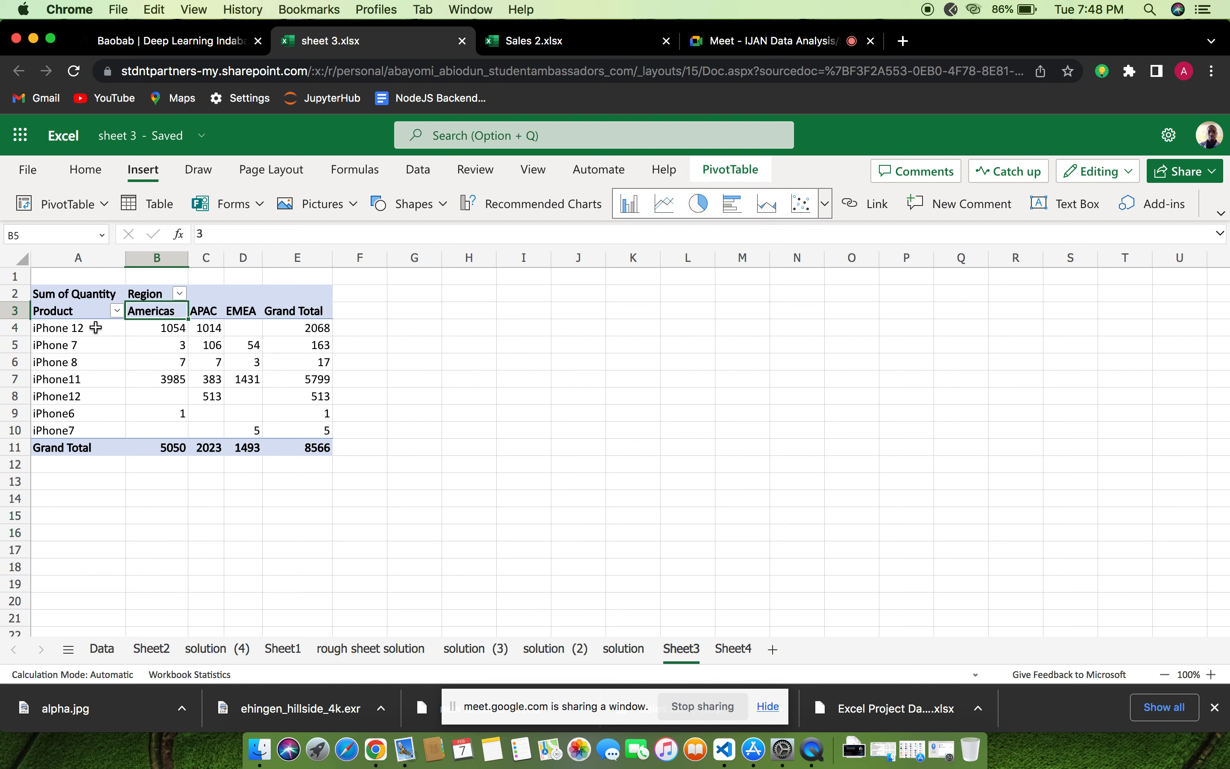
{"action": "left_click", "coordinate": [60, 313]}
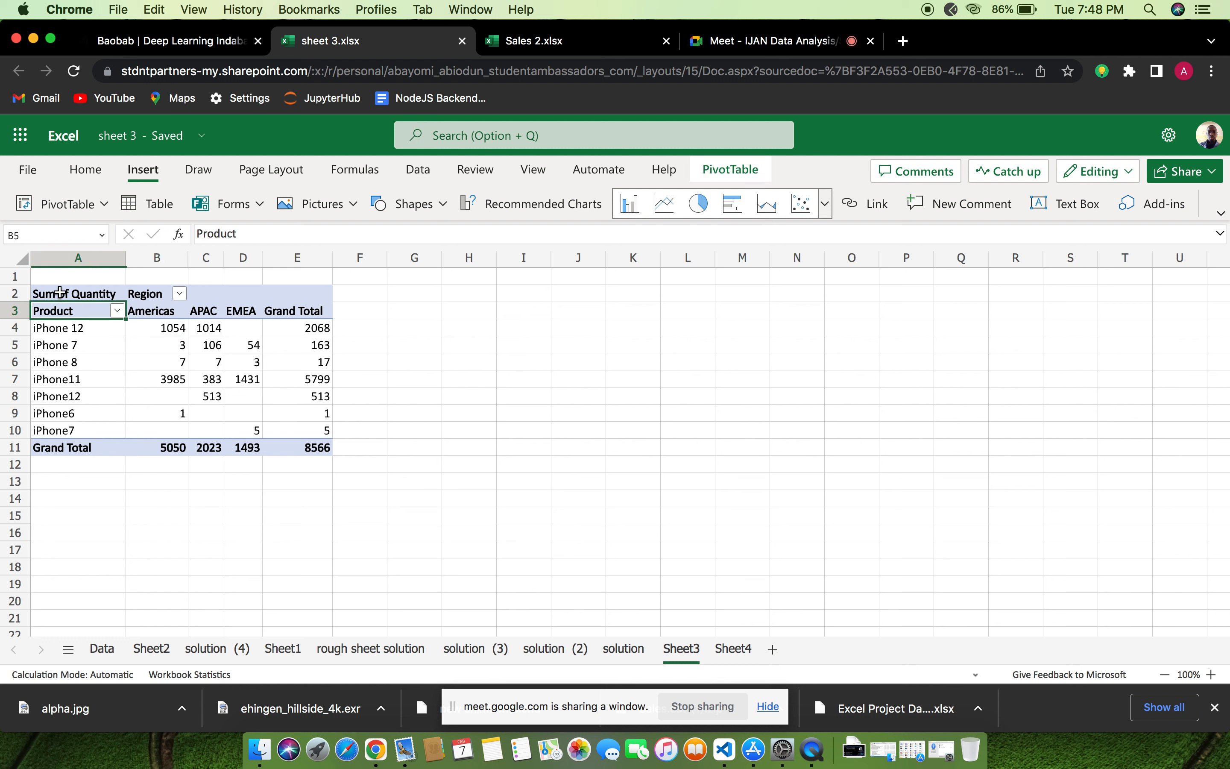
{"action": "left_click", "coordinate": [60, 292]}
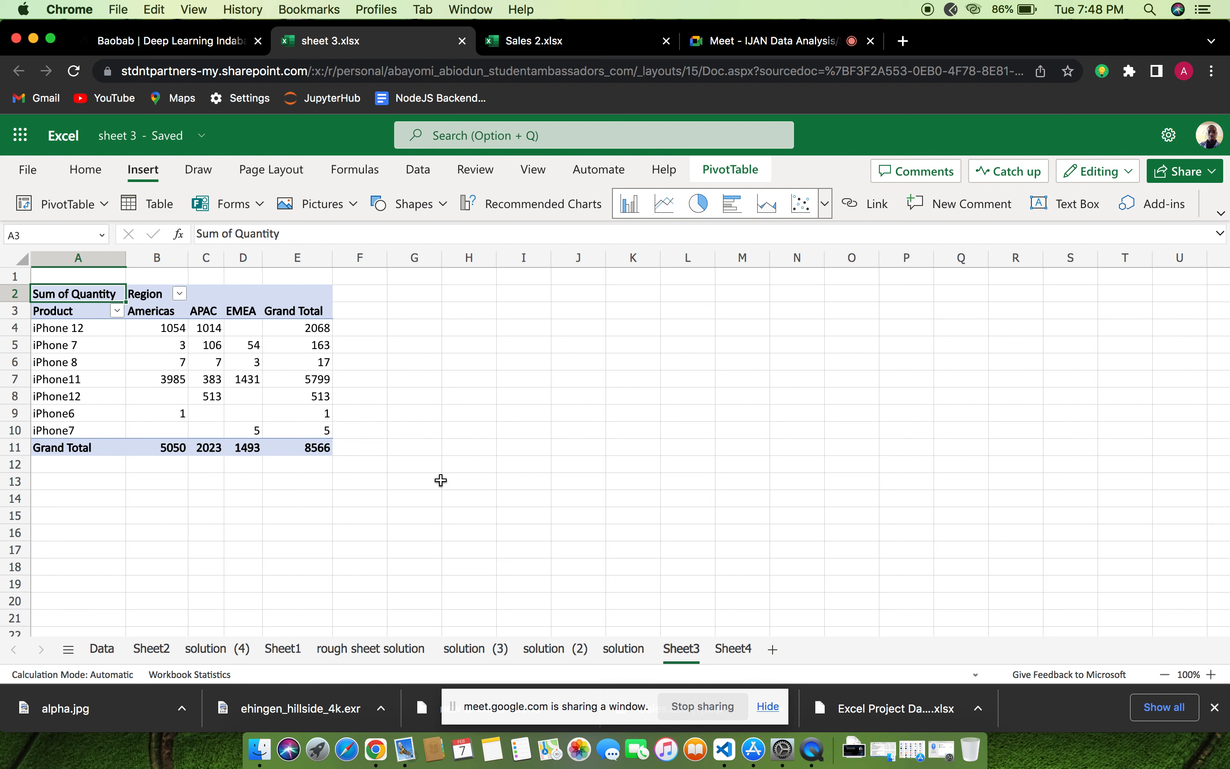
On the solution sheet, clear the iPhone 11 Americas total in I3 and the UNIQUE product list formula in H3
{"action": "left_click", "coordinate": [628, 650]}
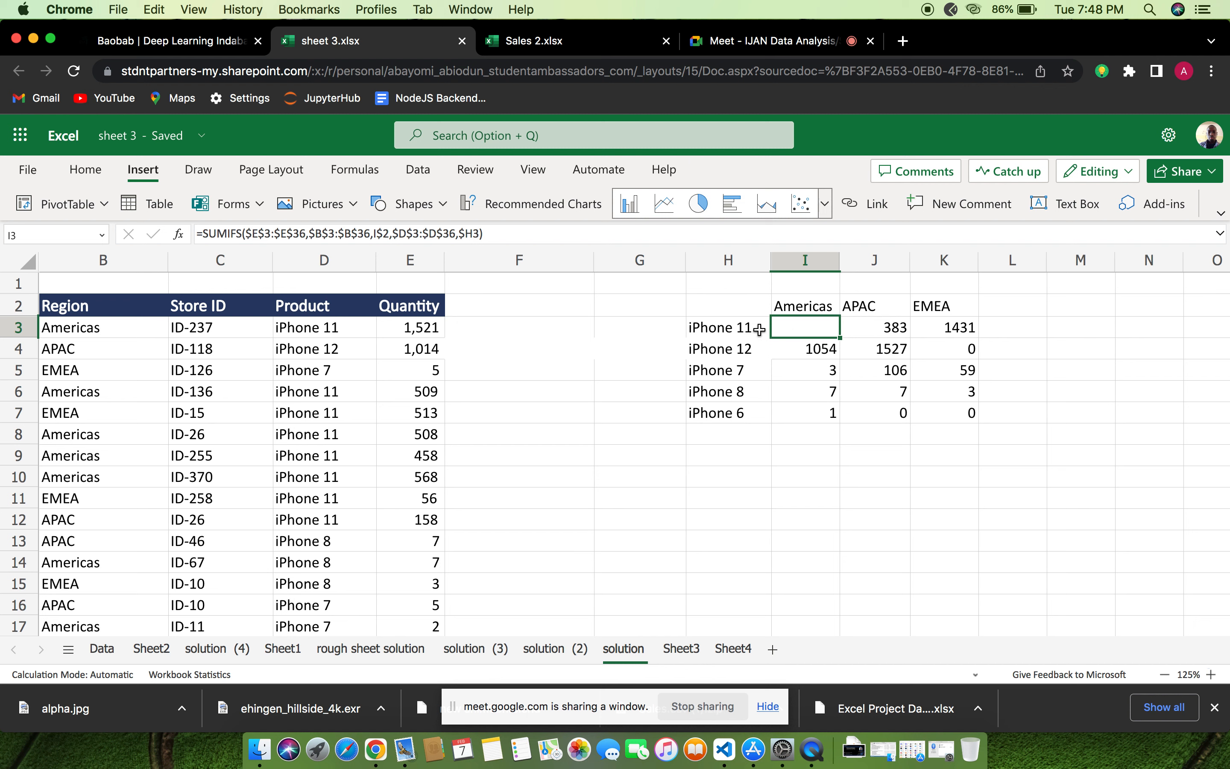
{"action": "left_click", "coordinate": [743, 329]}
{"action": "left_click", "coordinate": [762, 335]}
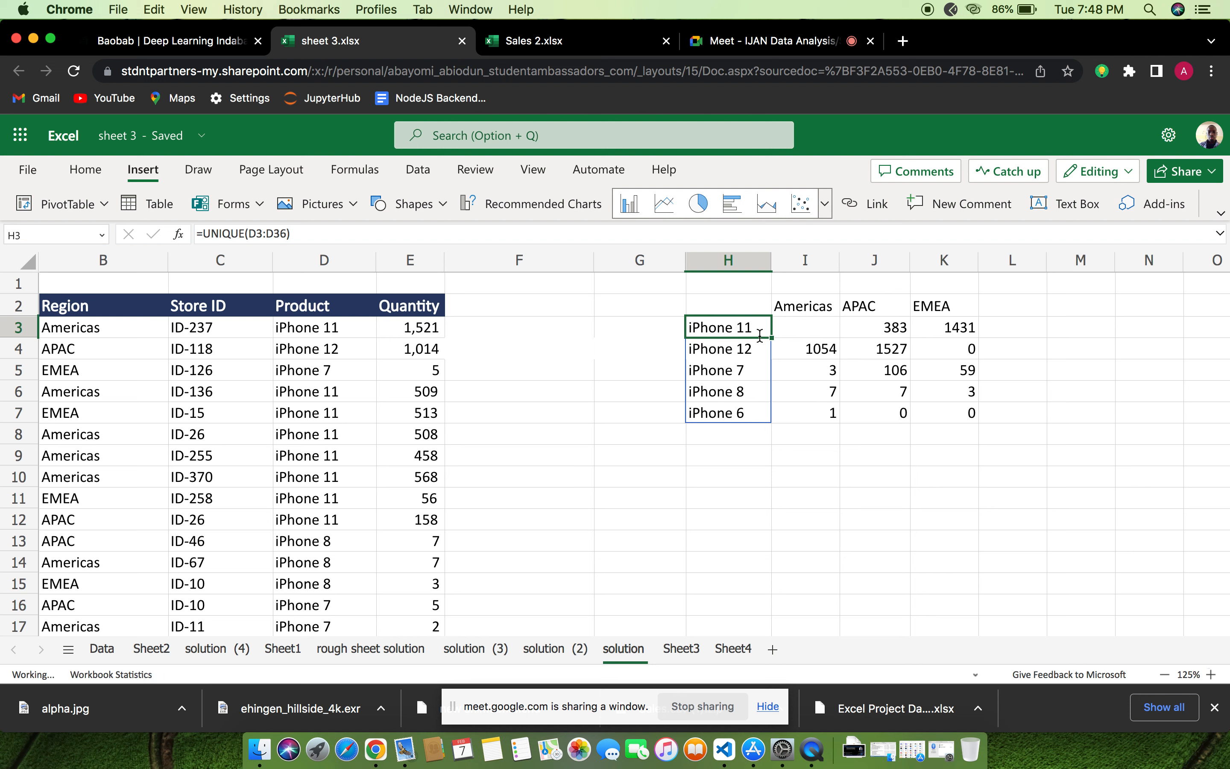
{"action": "double_click", "coordinate": [759, 323]}
{"action": "key", "text": "BackSpace"}
{"action": "key", "text": "BackSpace"}
{"action": "key", "text": "BackSpace"}
{"action": "key", "text": "BackSpace"}
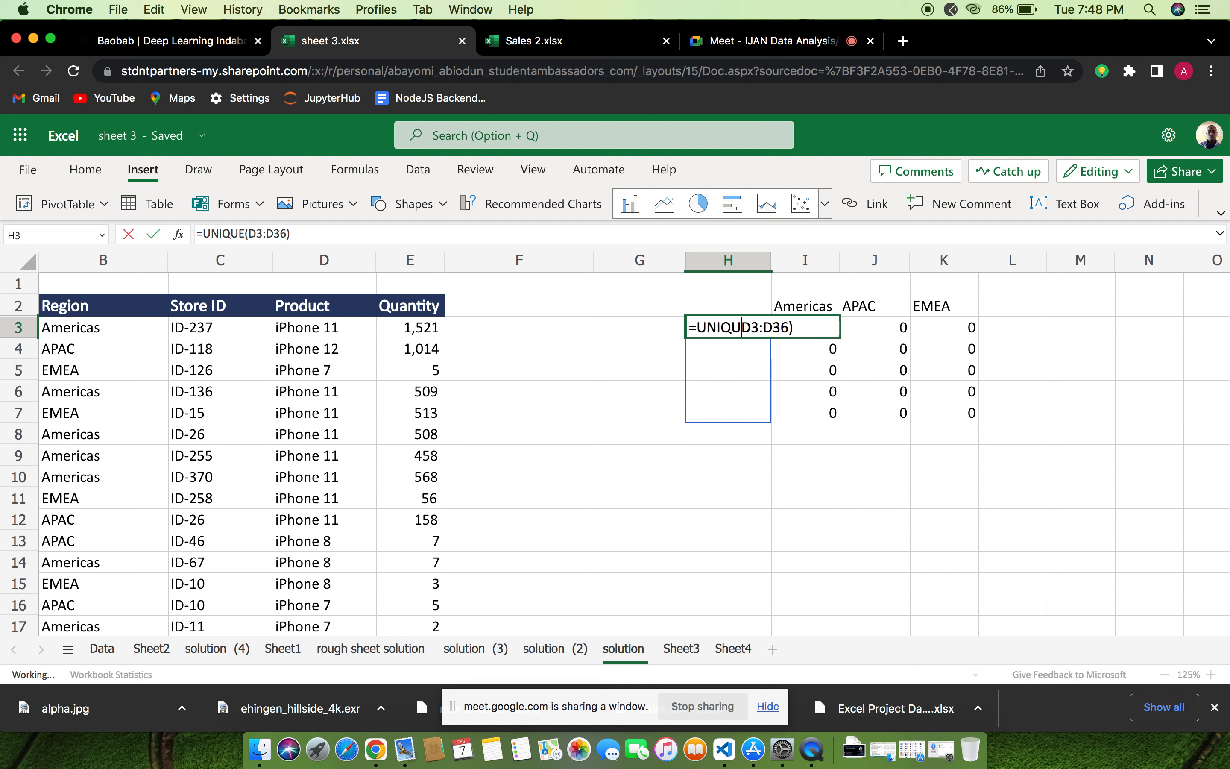
{"action": "key", "text": "BackSpace"}
{"action": "key", "text": "BackSpace"}
{"action": "key", "text": "BackSpace"}
{"action": "key", "text": "BackSpace"}
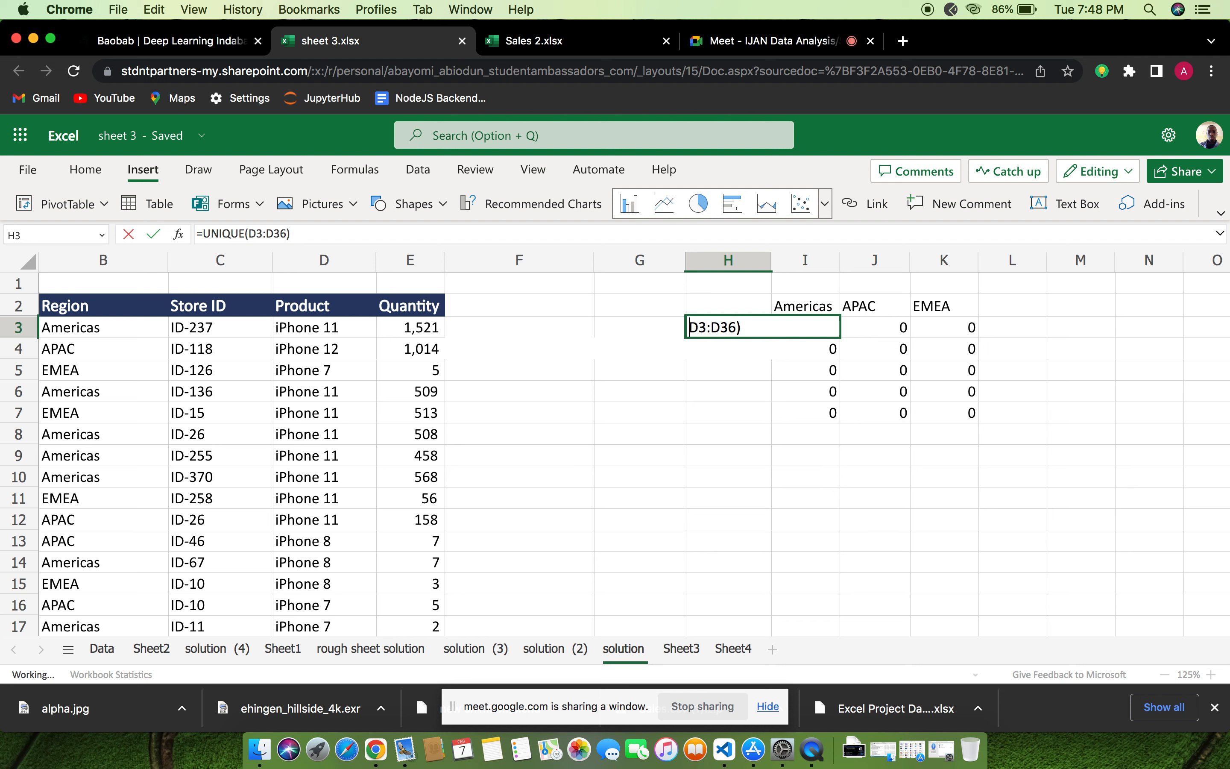
{"action": "key", "text": "BackSpace"}
{"action": "key", "text": "BackSpace"}
{"action": "key", "text": "BackSpace"}
{"action": "key", "text": "BackSpace"}
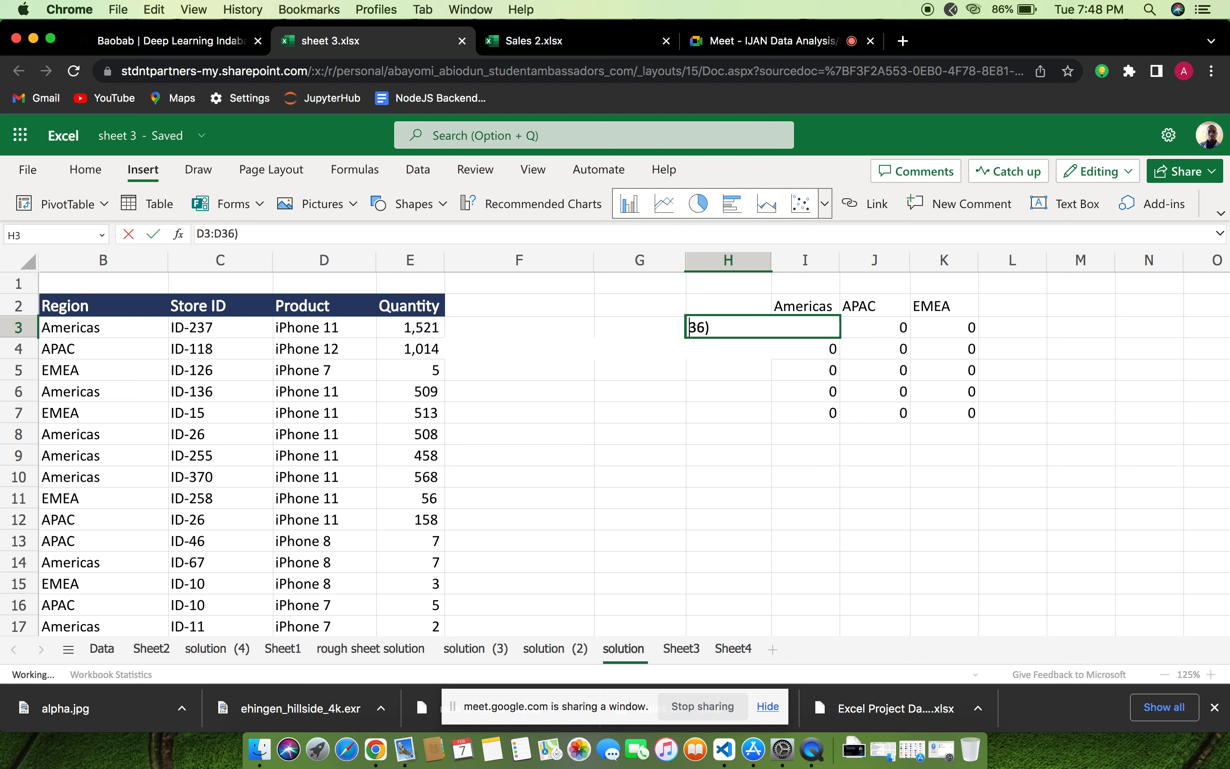
{"action": "left_click", "coordinate": [711, 328]}
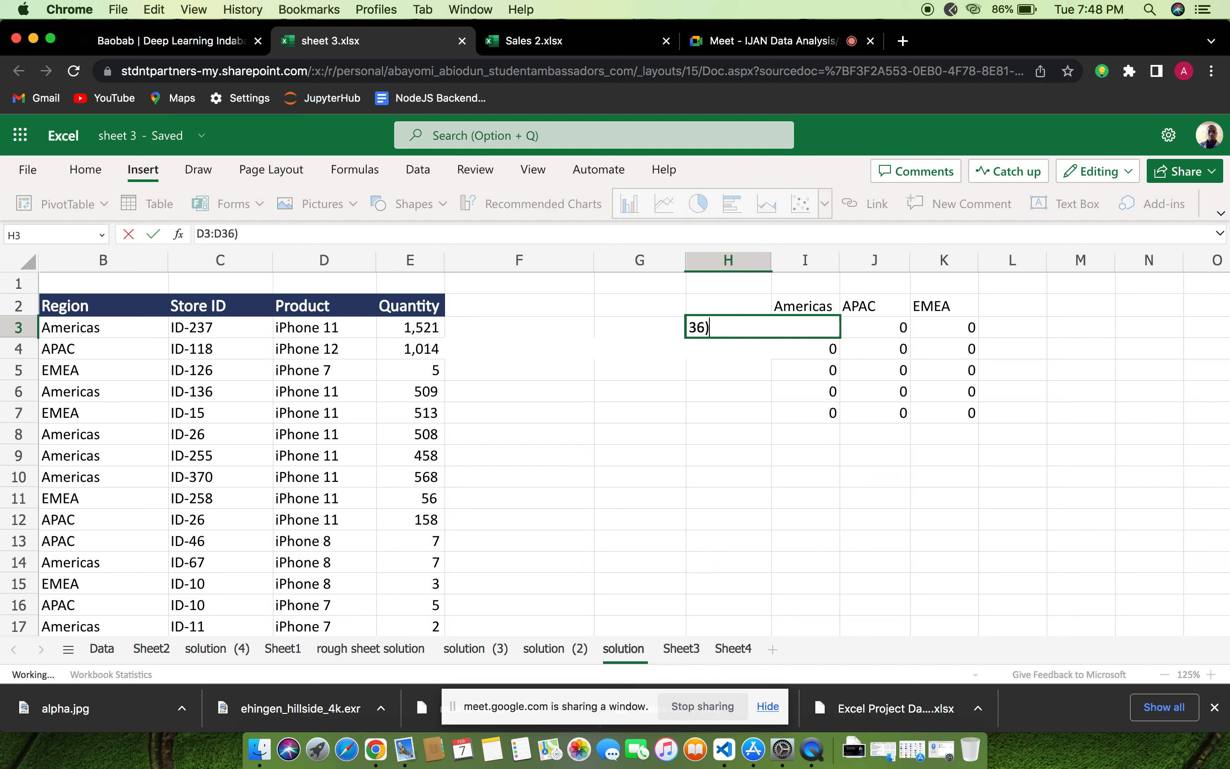
{"action": "key", "text": "BackSpace"}
{"action": "key", "text": "BackSpace"}
{"action": "key", "text": "BackSpace"}
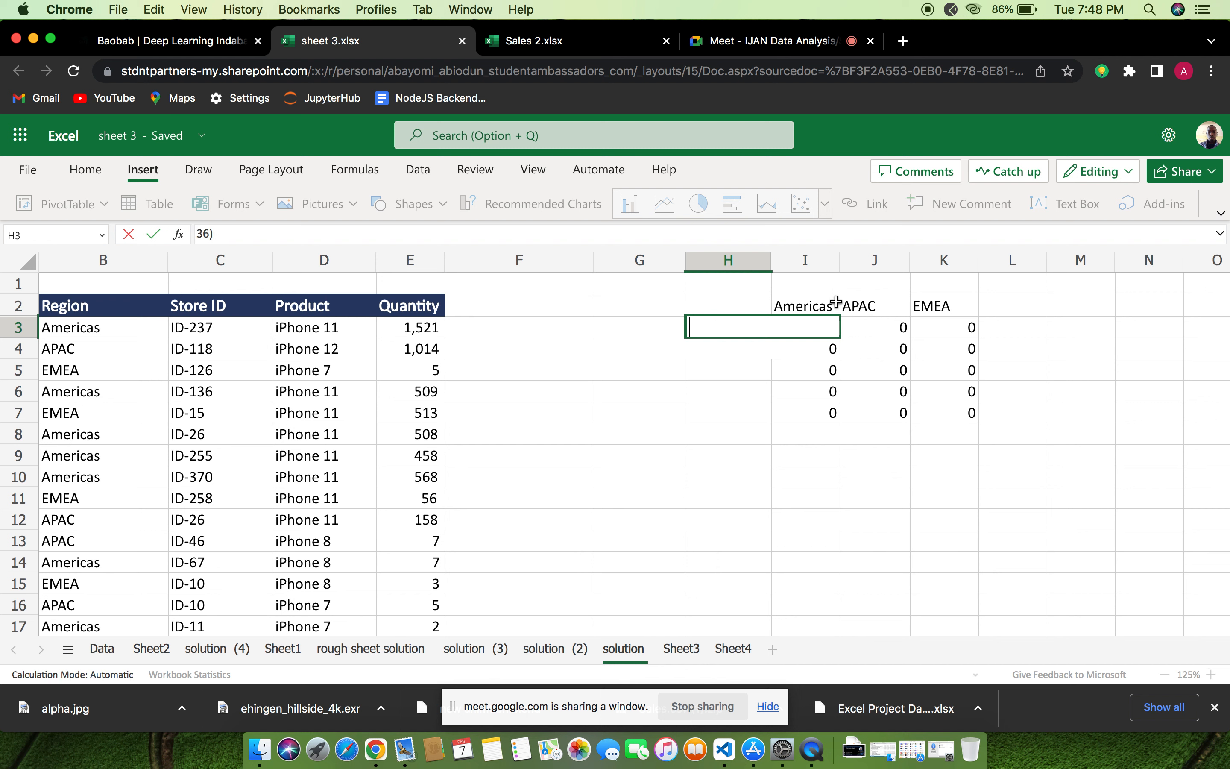
Clear the TRANSPOSE formula for the region headers from cell I2
{"action": "left_click", "coordinate": [828, 307]}
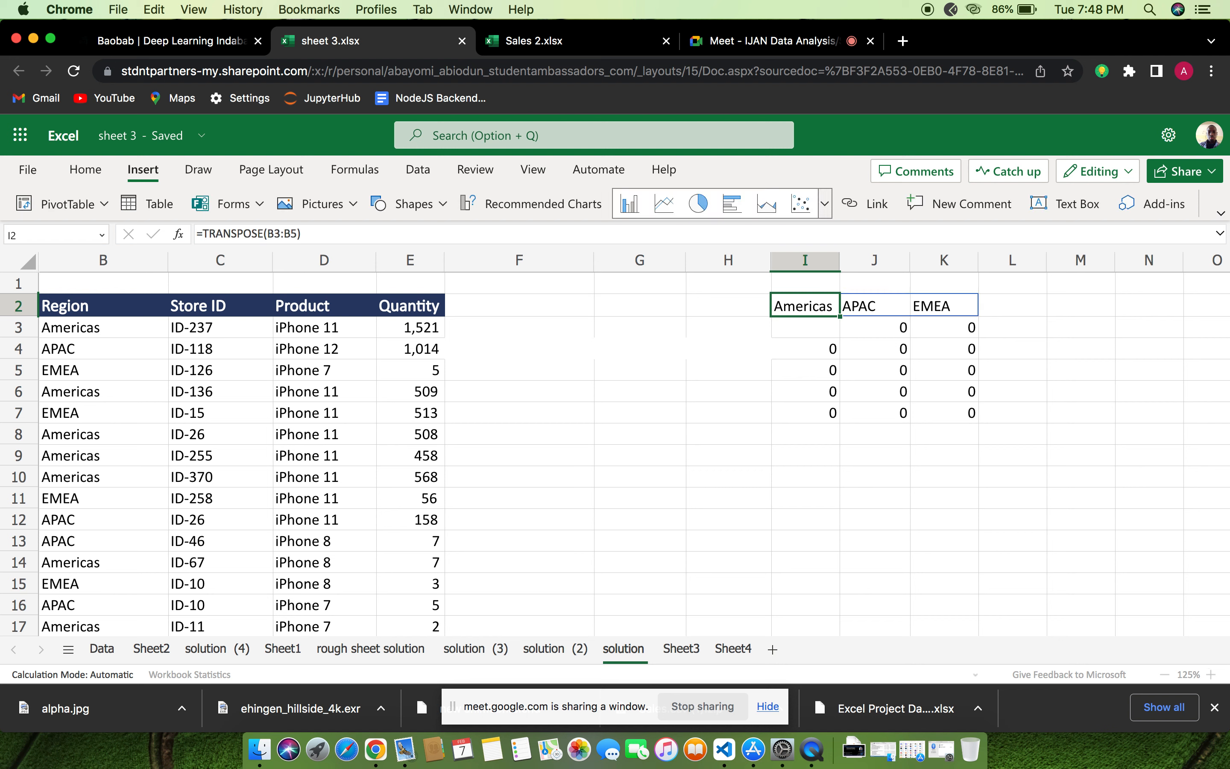
{"action": "double_click", "coordinate": [829, 308]}
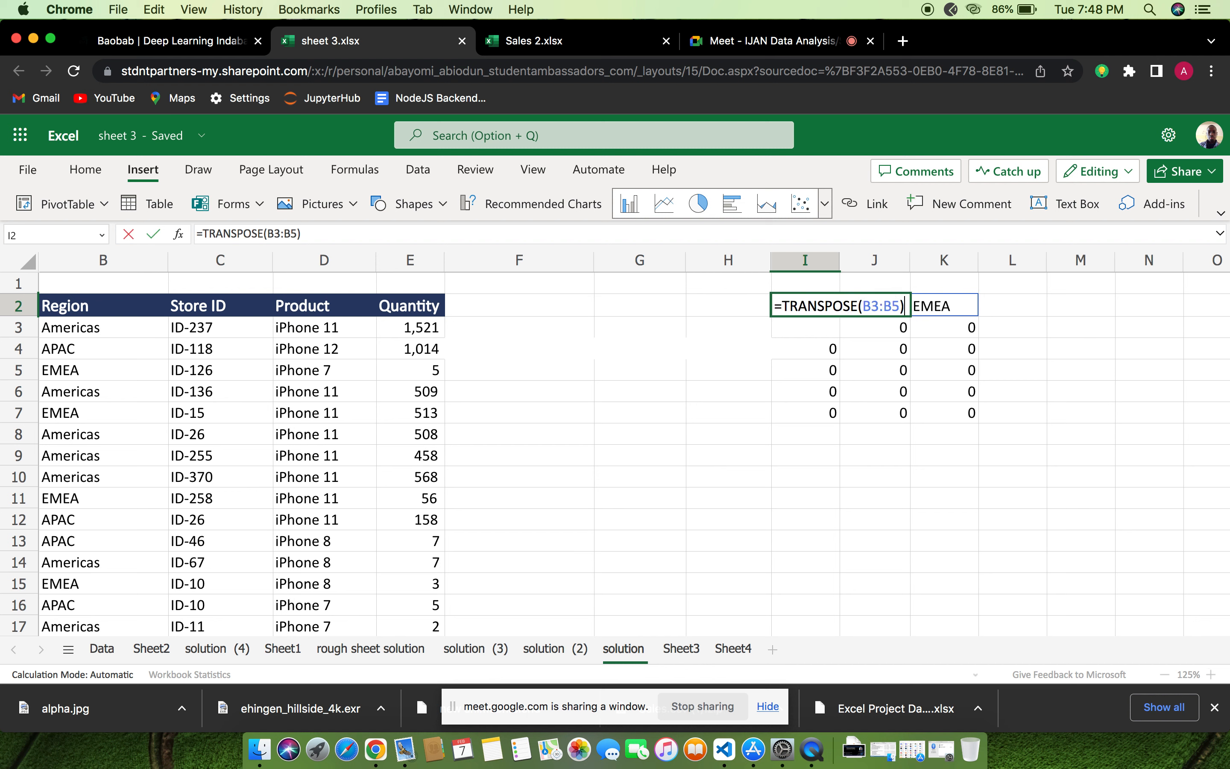
{"action": "key", "text": "super+BackSpace"}
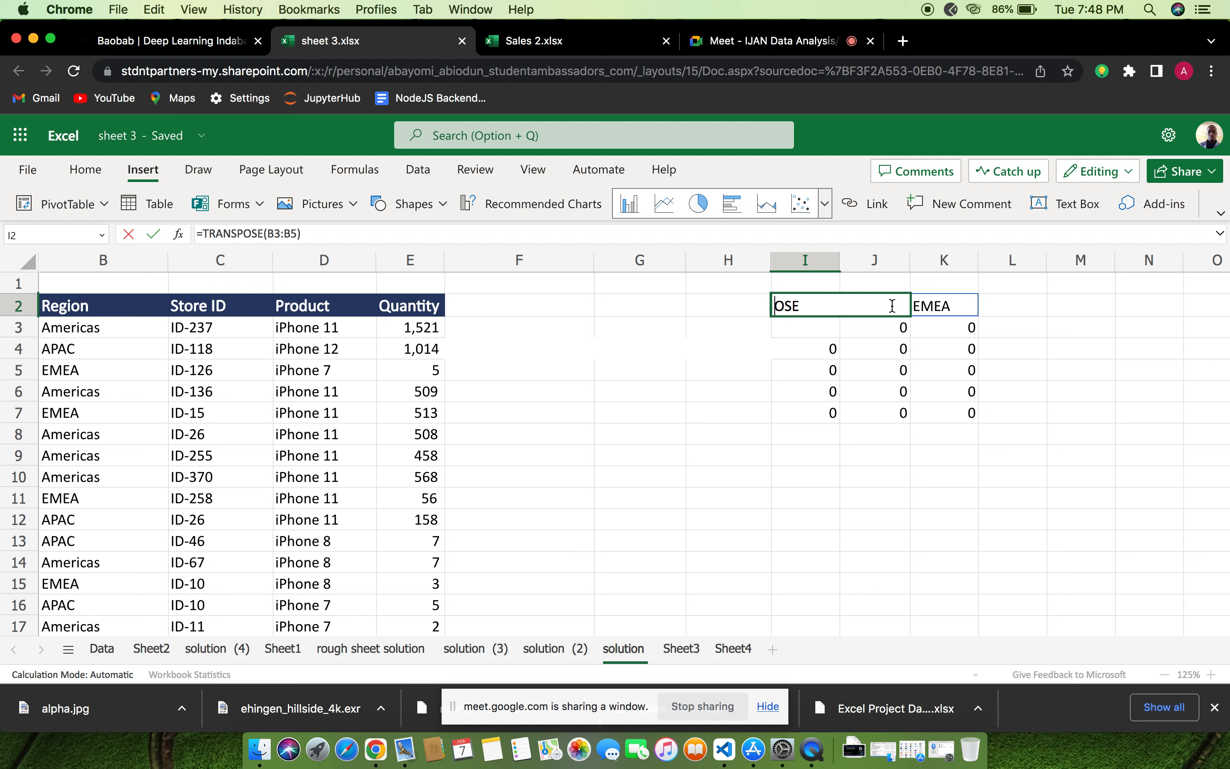
{"action": "left_click", "coordinate": [816, 306]}
{"action": "key", "text": "BackSpace"}
{"action": "key", "text": "BackSpace"}
{"action": "key", "text": "BackSpace"}
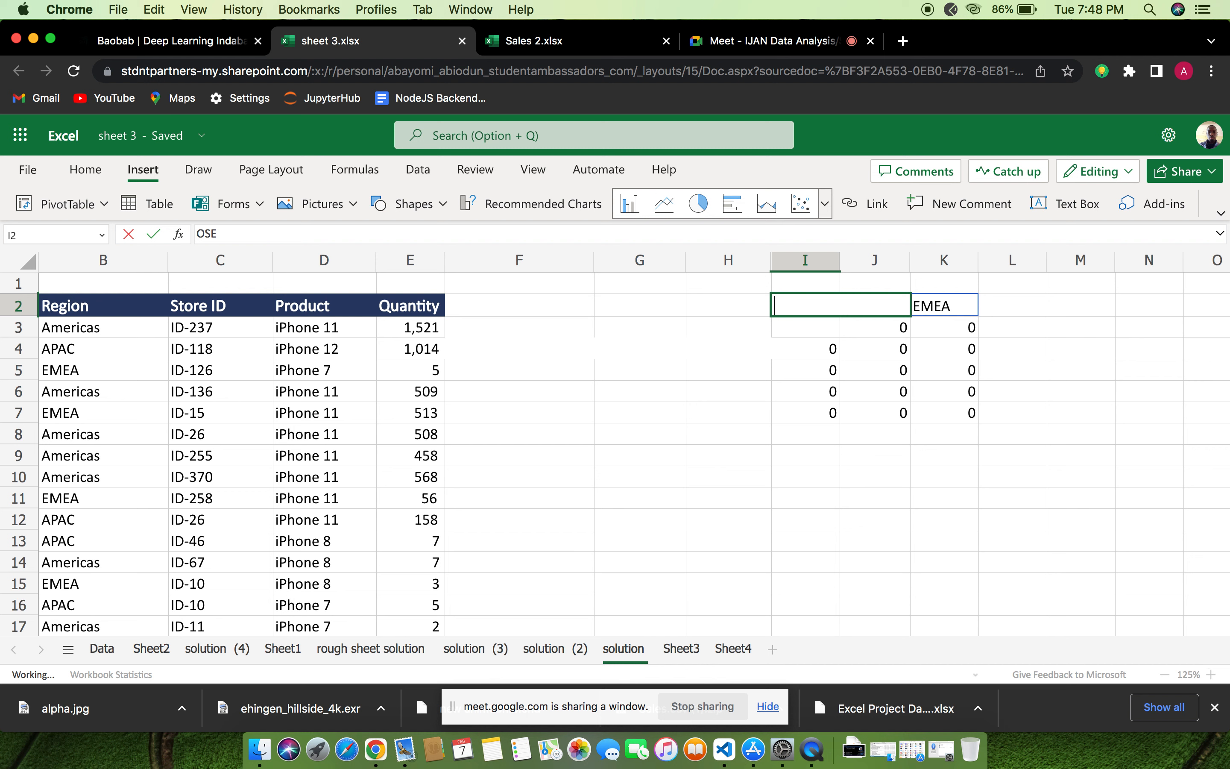
{"action": "type", "text": "APAC"}
{"action": "key", "text": "Tab"}
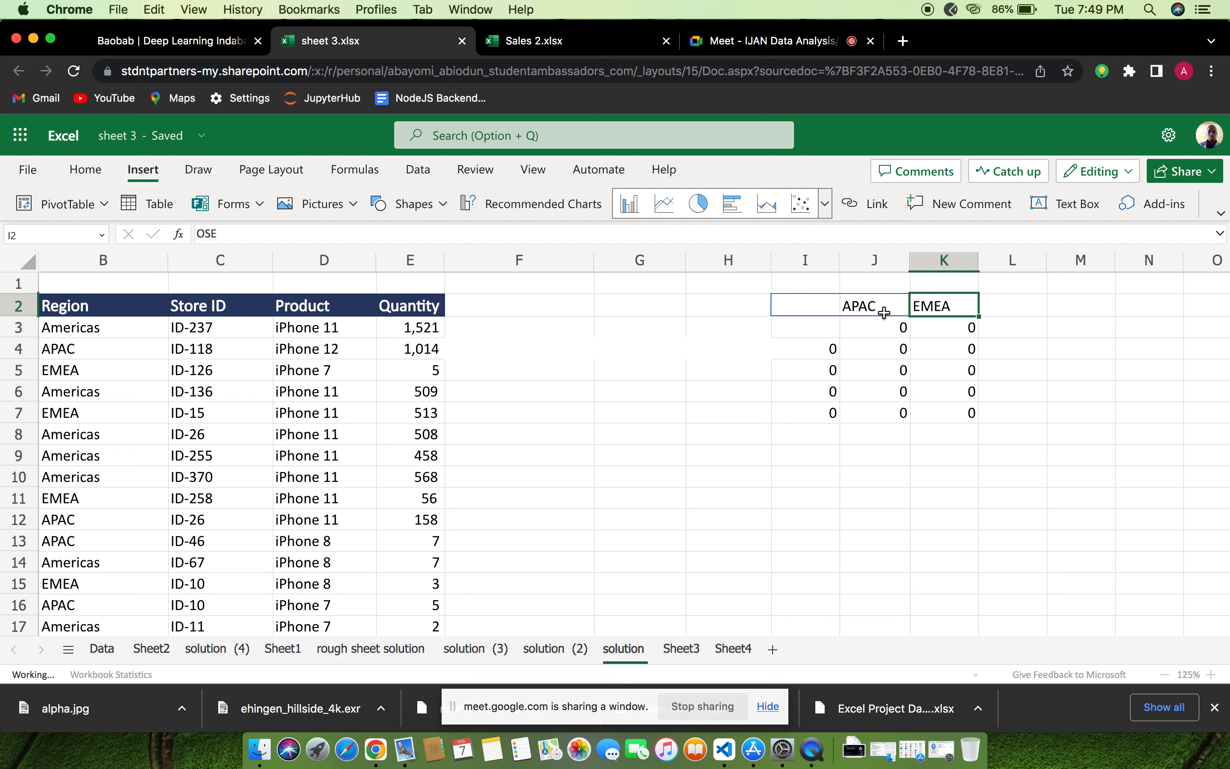
Clear the SUMIFS formula for the APAC column from cell J3
{"action": "double_click", "coordinate": [887, 325]}
{"action": "key", "text": "BackSpace"}
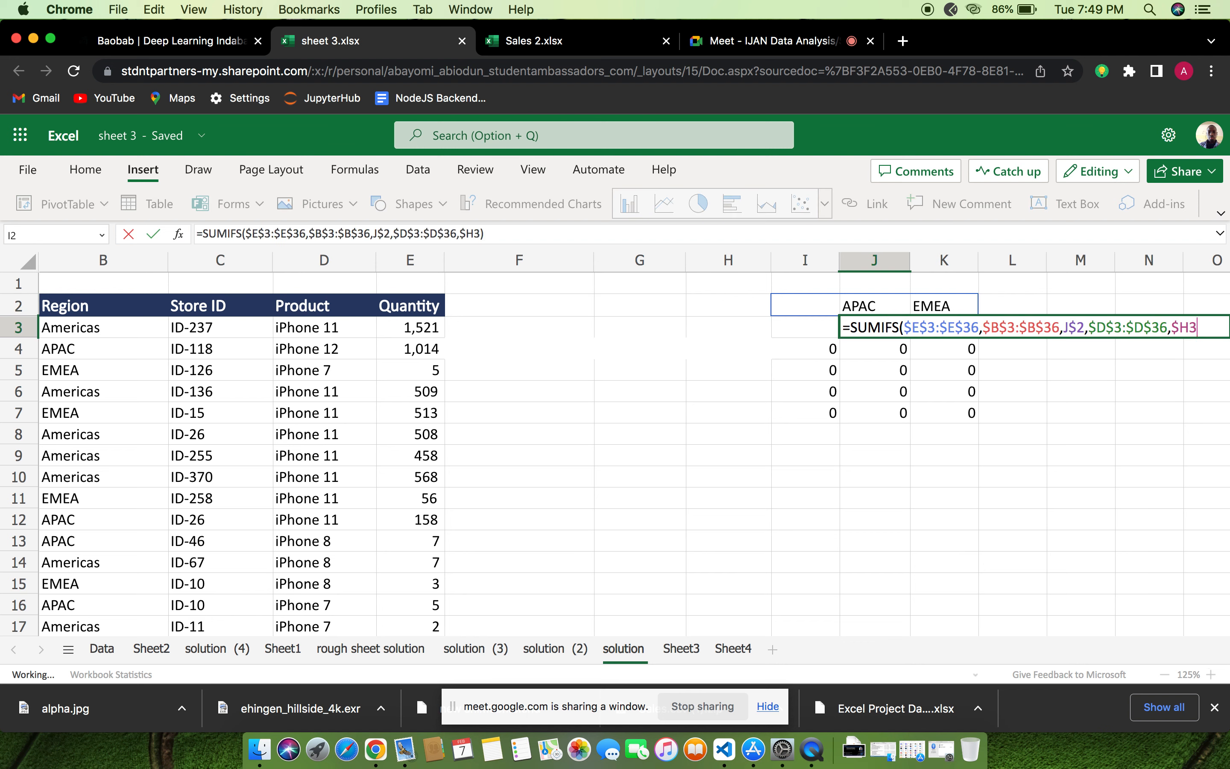
{"action": "key", "text": "BackSpace"}
{"action": "key", "text": "BackSpace"}
{"action": "key", "text": "BackSpace"}
{"action": "key", "text": "BackSpace"}
{"action": "key", "text": "BackSpace"}
{"action": "key", "text": "BackSpace"}
{"action": "key", "text": "BackSpace"}
{"action": "key", "text": "BackSpace"}
{"action": "key", "text": "BackSpace"}
{"action": "key", "text": "BackSpace"}
{"action": "key", "text": "BackSpace"}
{"action": "key", "text": "BackSpace"}
{"action": "key", "text": "BackSpace"}
{"action": "key", "text": "BackSpace"}
{"action": "key", "text": "BackSpace"}
{"action": "key", "text": "BackSpace"}
{"action": "key", "text": "BackSpace"}
{"action": "key", "text": "BackSpace"}
{"action": "key", "text": "BackSpace"}
{"action": "key", "text": "BackSpace"}
{"action": "key", "text": "BackSpace"}
{"action": "key", "text": "BackSpace"}
{"action": "key", "text": "BackSpace"}
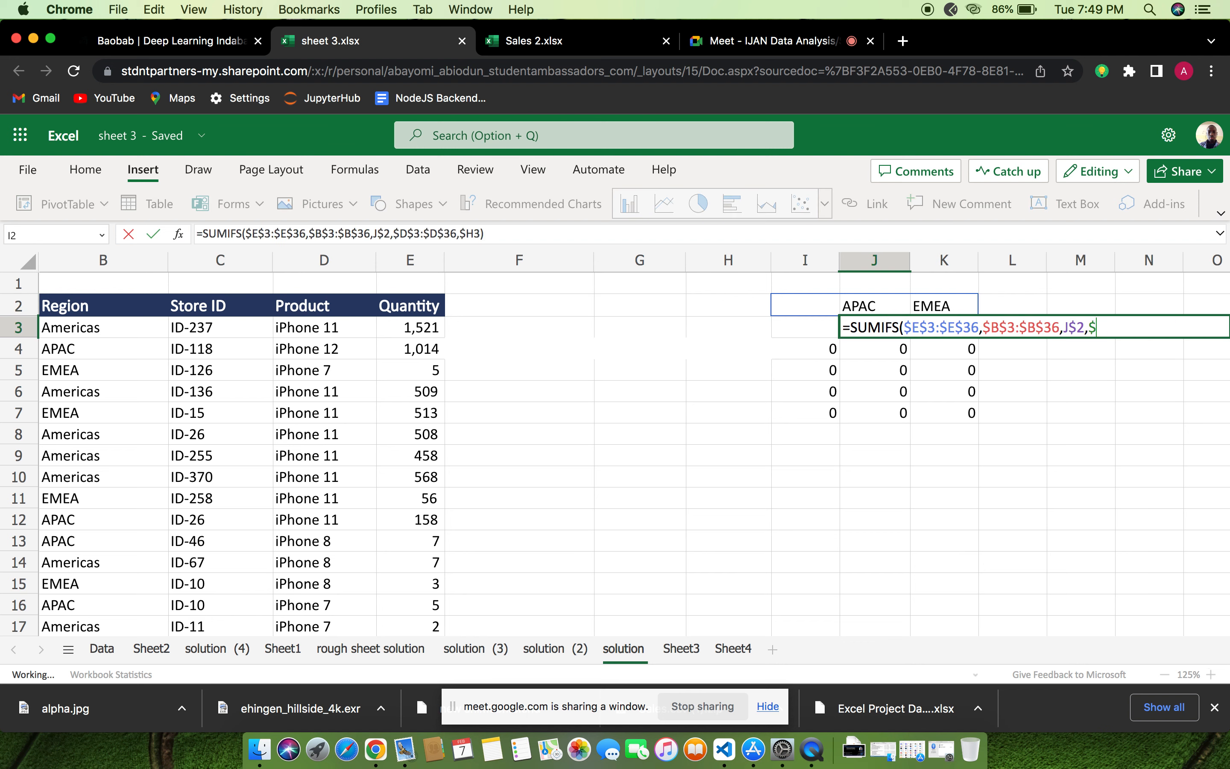
{"action": "key", "text": "BackSpace"}
{"action": "key", "text": "BackSpace"}
{"action": "key", "text": "BackSpace"}
{"action": "key", "text": "BackSpace"}
{"action": "key", "text": "BackSpace"}
{"action": "key", "text": "BackSpace"}
{"action": "key", "text": "BackSpace"}
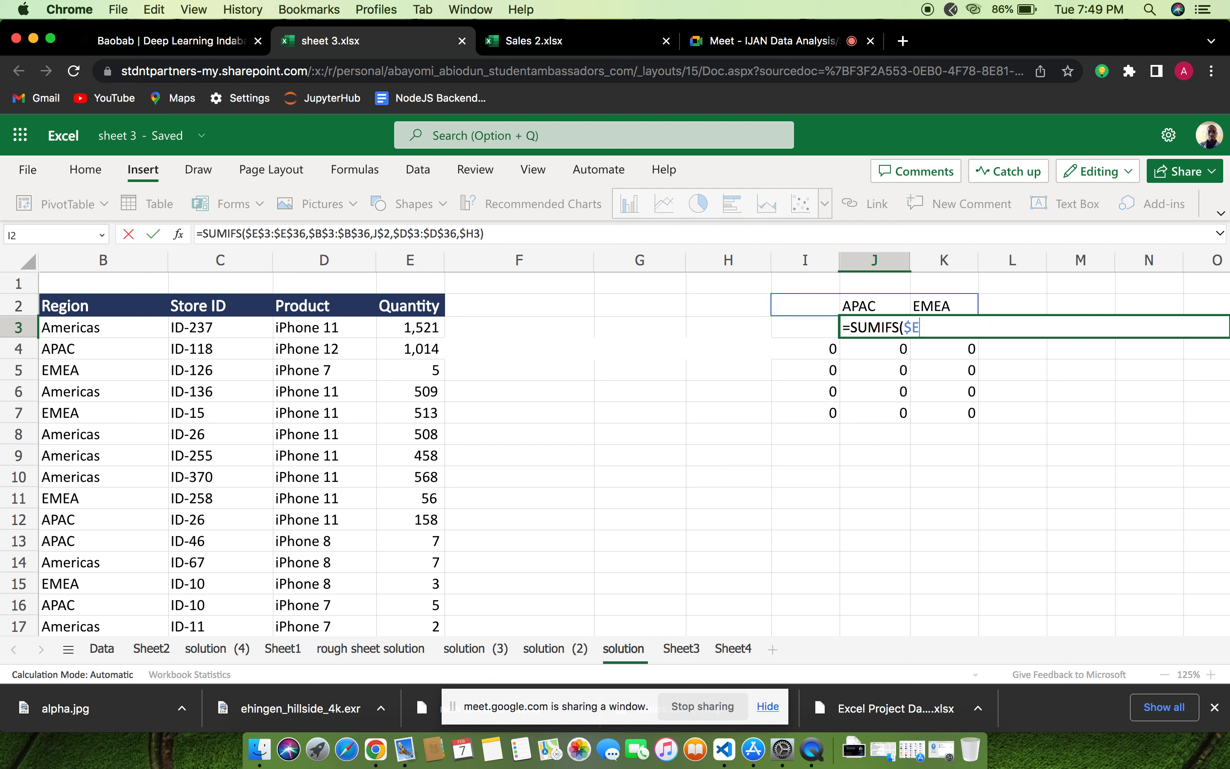
{"action": "key", "text": "BackSpace"}
{"action": "key", "text": "BackSpace"}
{"action": "key", "text": "BackSpace"}
{"action": "key", "text": "BackSpace"}
{"action": "key", "text": "BackSpace"}
{"action": "key", "text": "BackSpace"}
{"action": "key", "text": "BackSpace"}
{"action": "key", "text": "BackSpace"}
{"action": "key", "text": "BackSpace"}
{"action": "key", "text": "BackSpace"}
{"action": "left_click", "coordinate": [881, 303]}
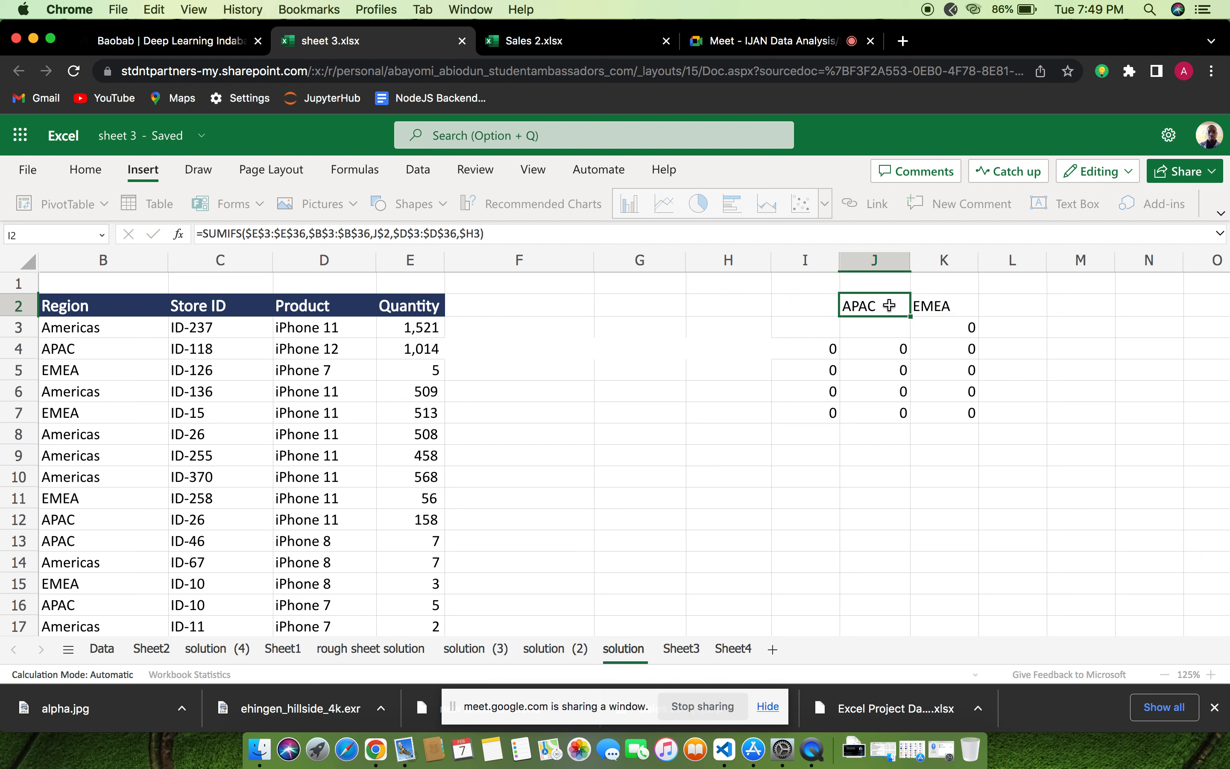
Clear the APAC and EMEA region headers from cells J2 and K2
{"action": "key", "text": "BackSpace"}
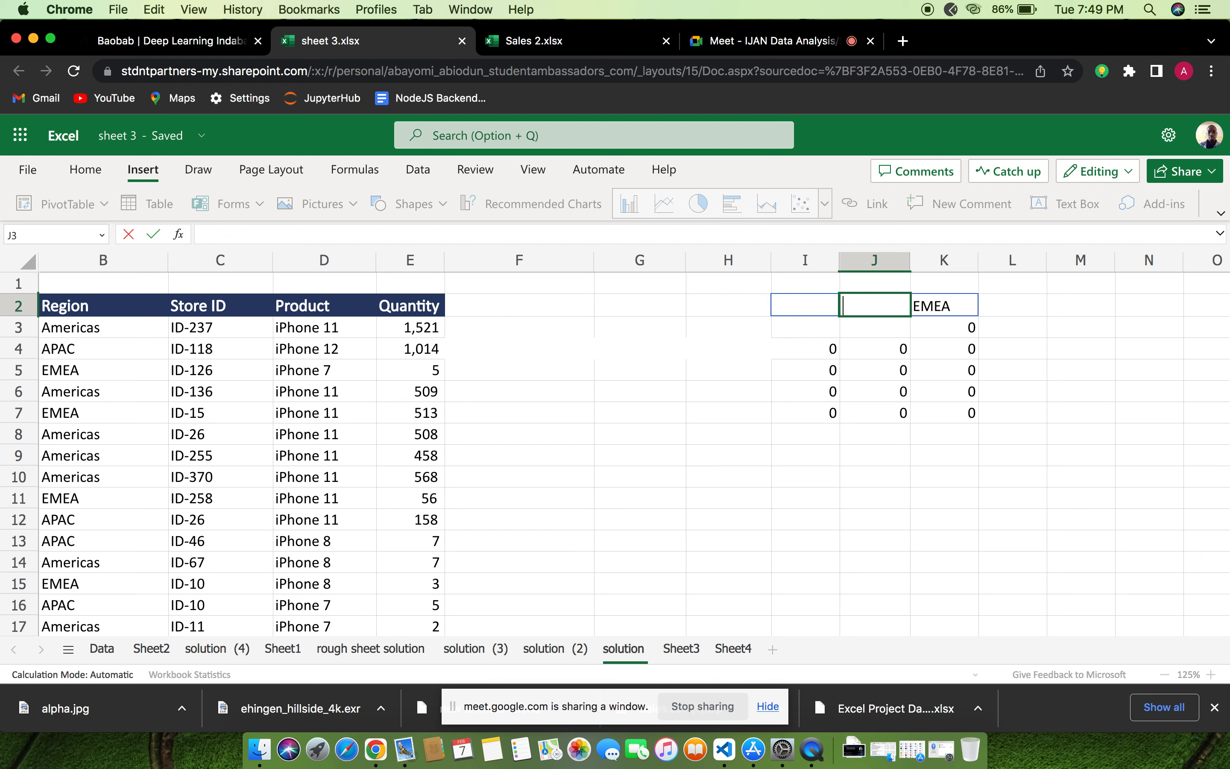
{"action": "left_click", "coordinate": [946, 307]}
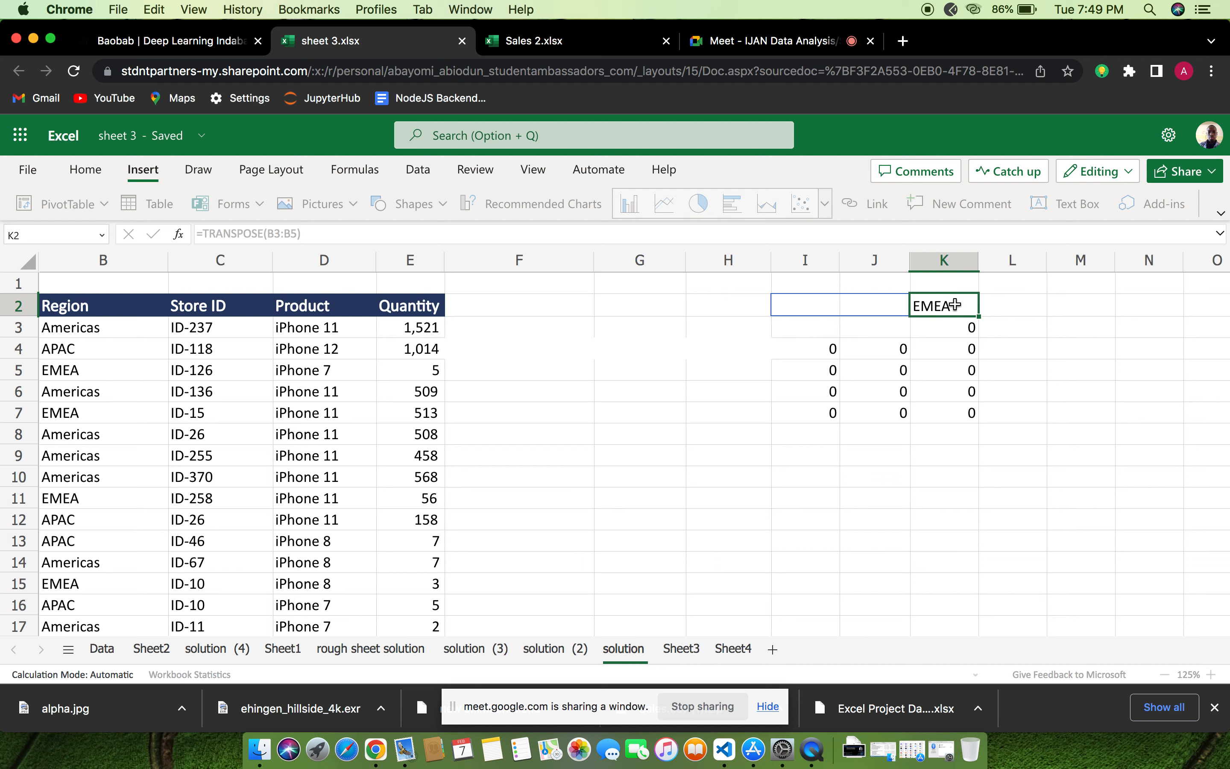
{"action": "key", "text": "BackSpace"}
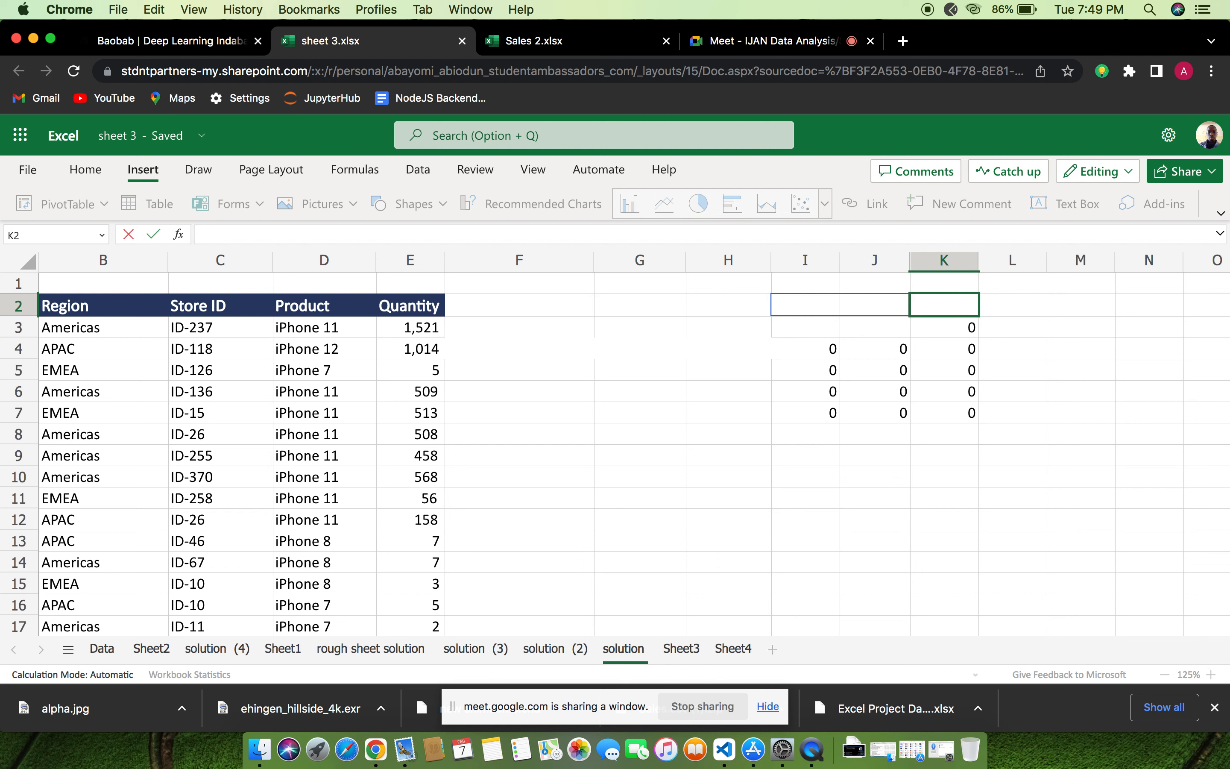
{"action": "key", "text": "Return"}
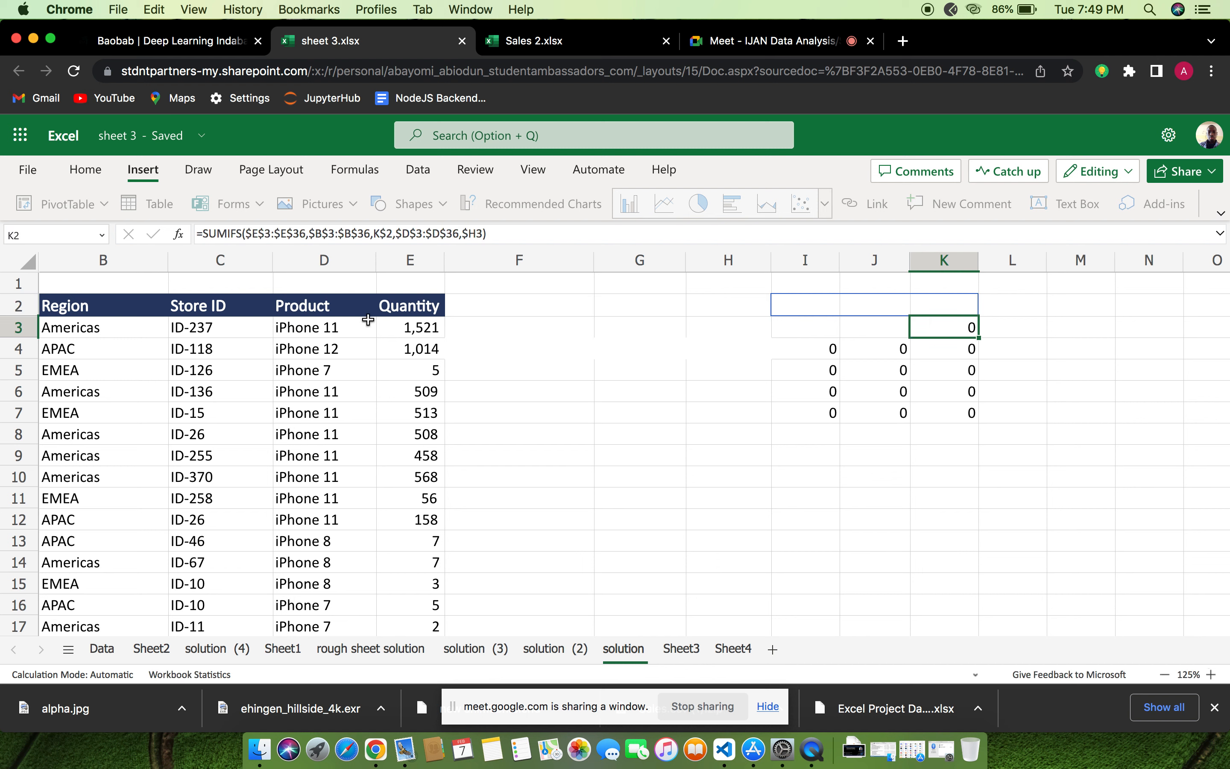
Clear the SUMIFS formulas from cell K3 and from I4:K5 in the summary
{"action": "left_click", "coordinate": [969, 347]}
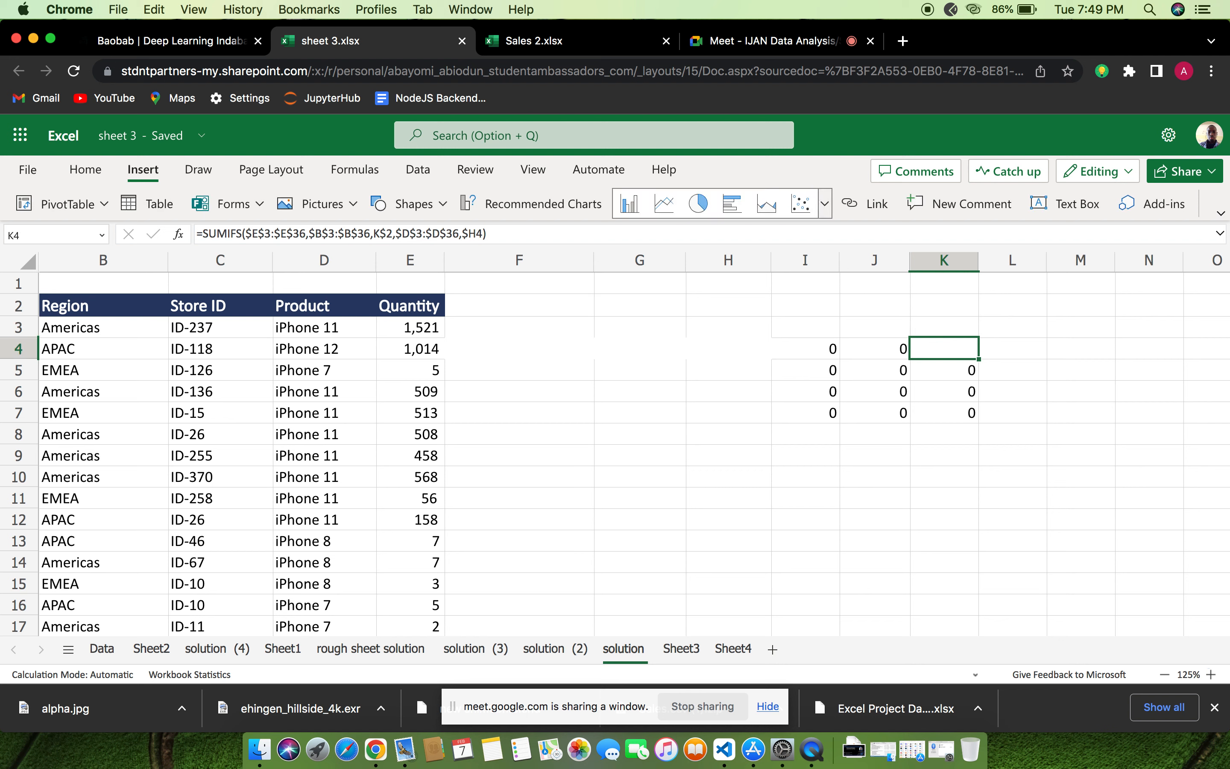
{"action": "left_click", "coordinate": [901, 350]}
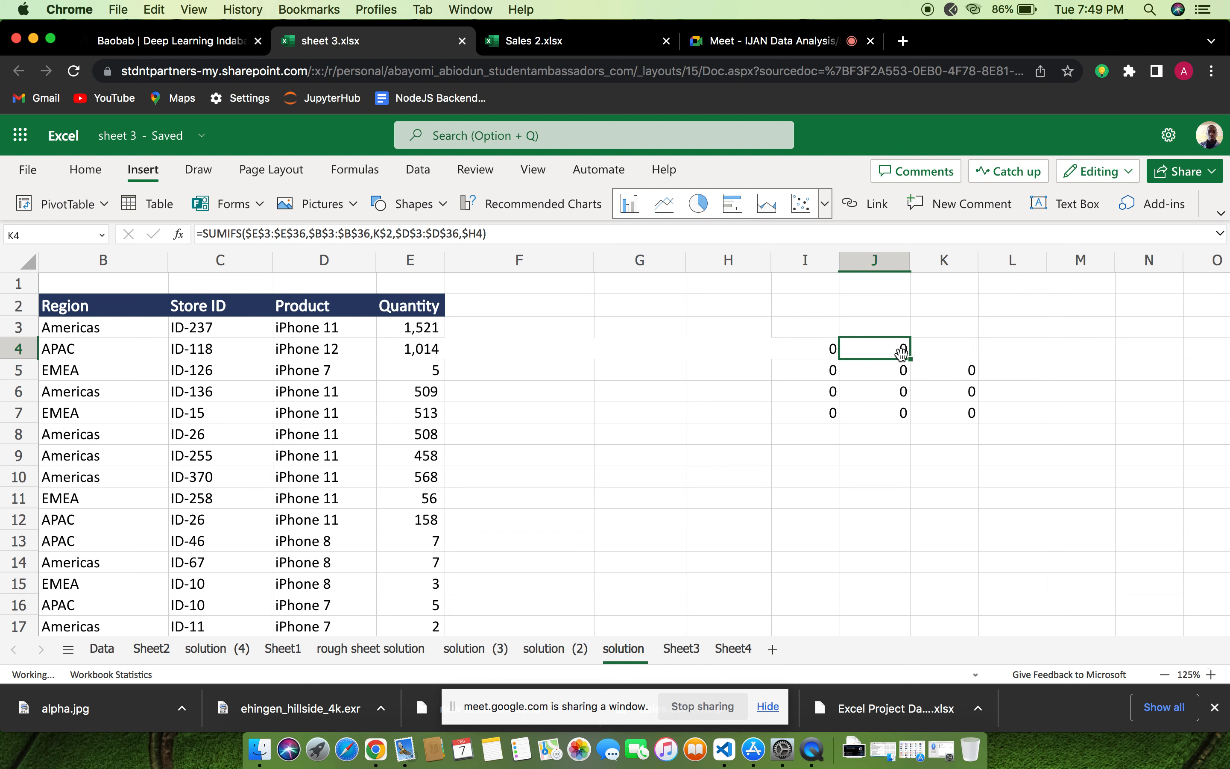
{"action": "key", "text": "Delete"}
{"action": "left_click", "coordinate": [831, 349]}
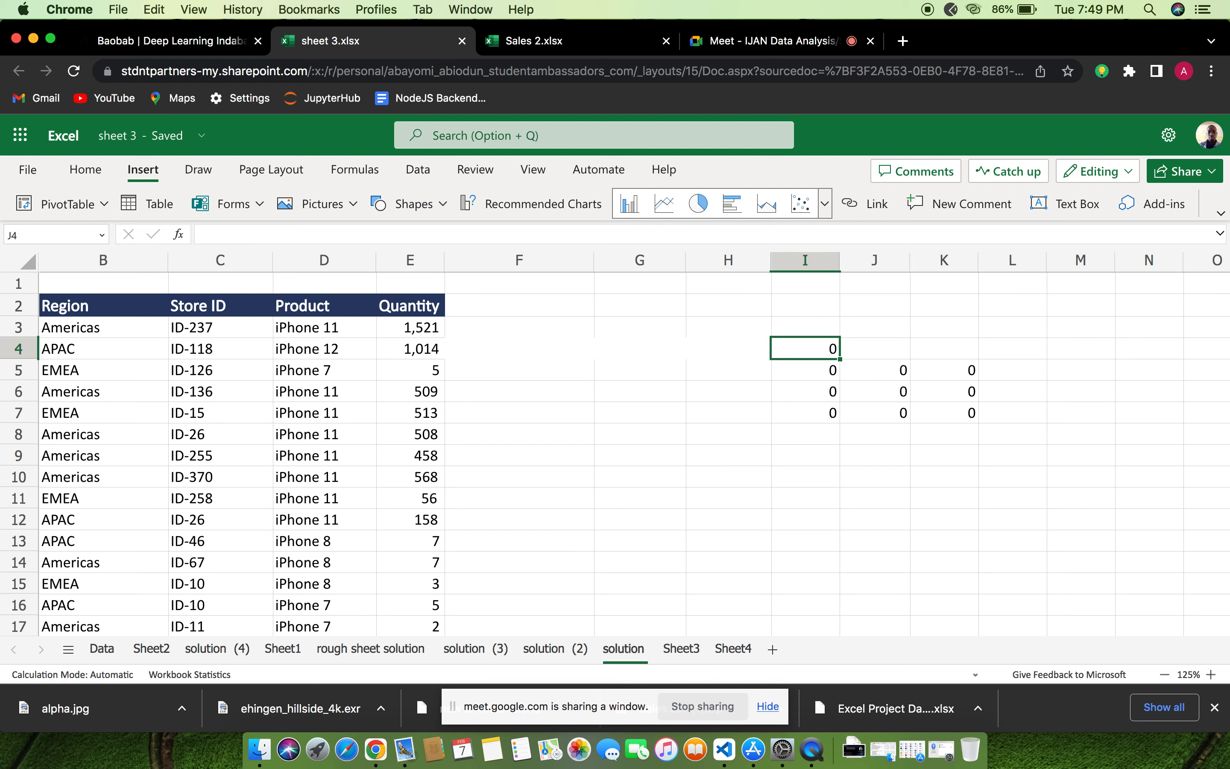
{"action": "key", "text": "Delete"}
{"action": "left_click", "coordinate": [832, 369]}
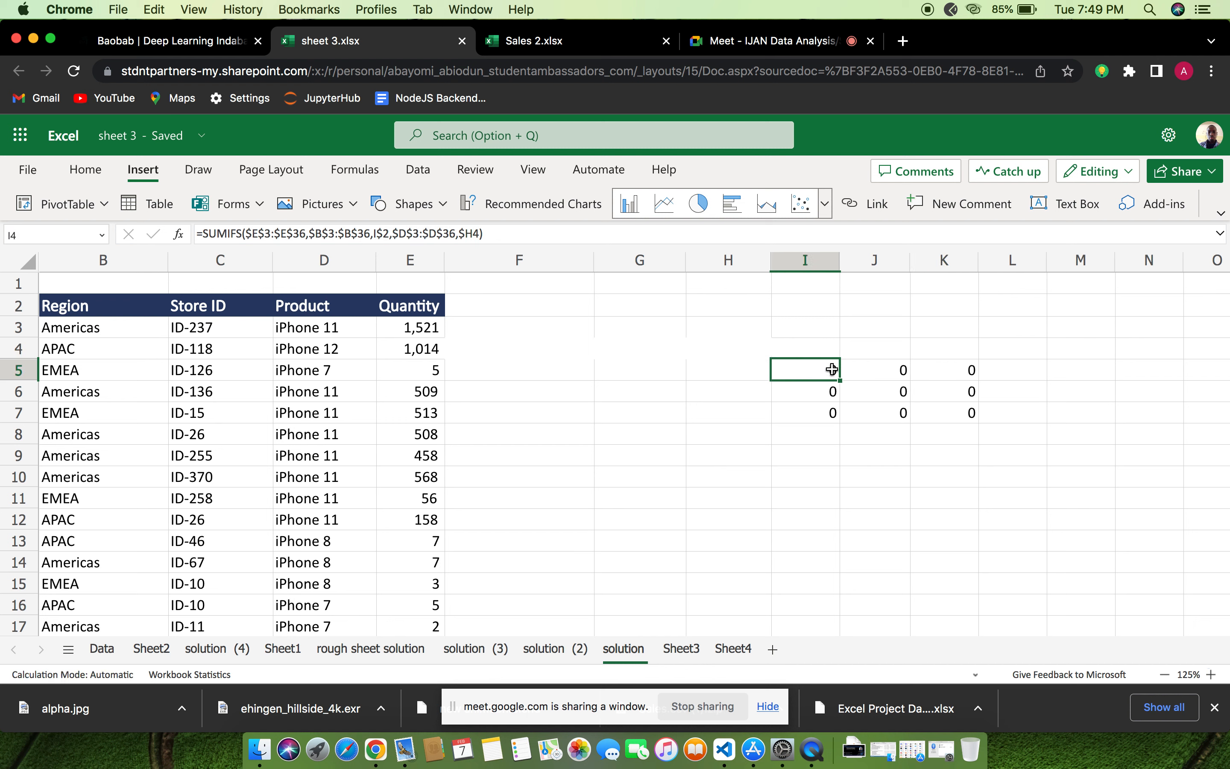
{"action": "key", "text": "Delete"}
{"action": "left_click", "coordinate": [891, 373]}
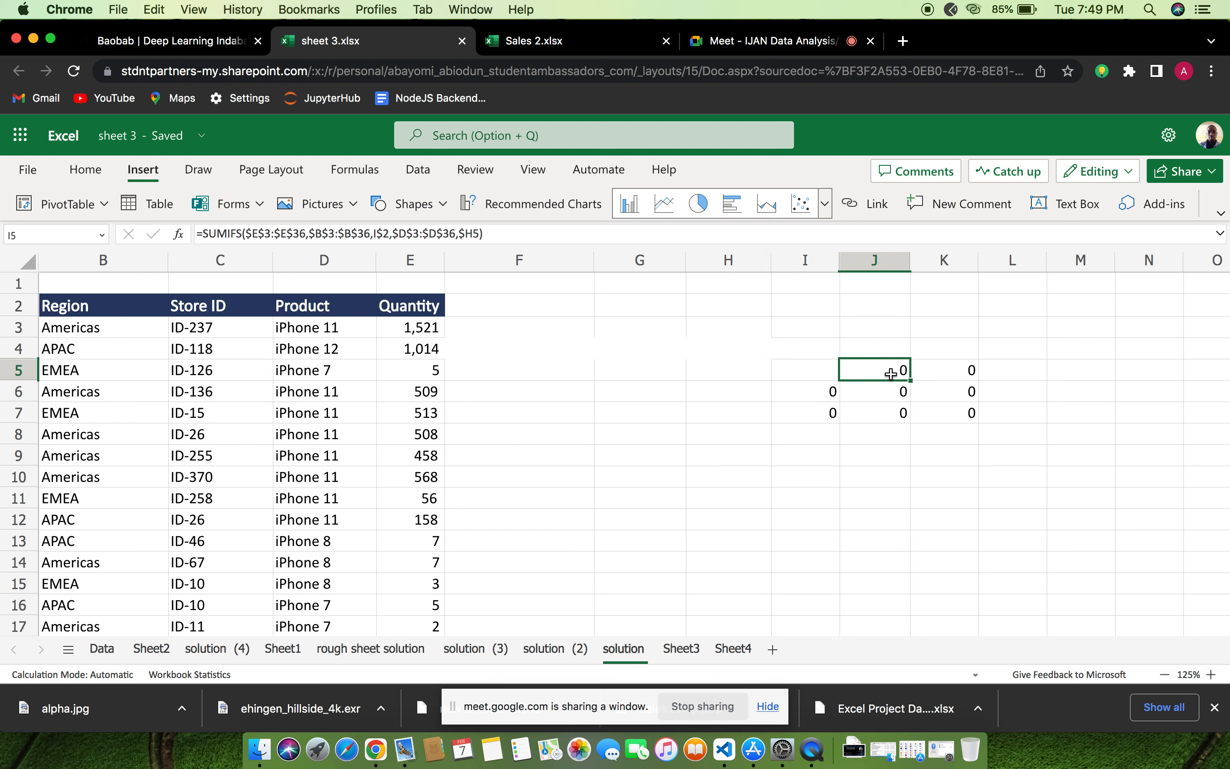
{"action": "key", "text": "Delete"}
{"action": "left_click", "coordinate": [960, 374]}
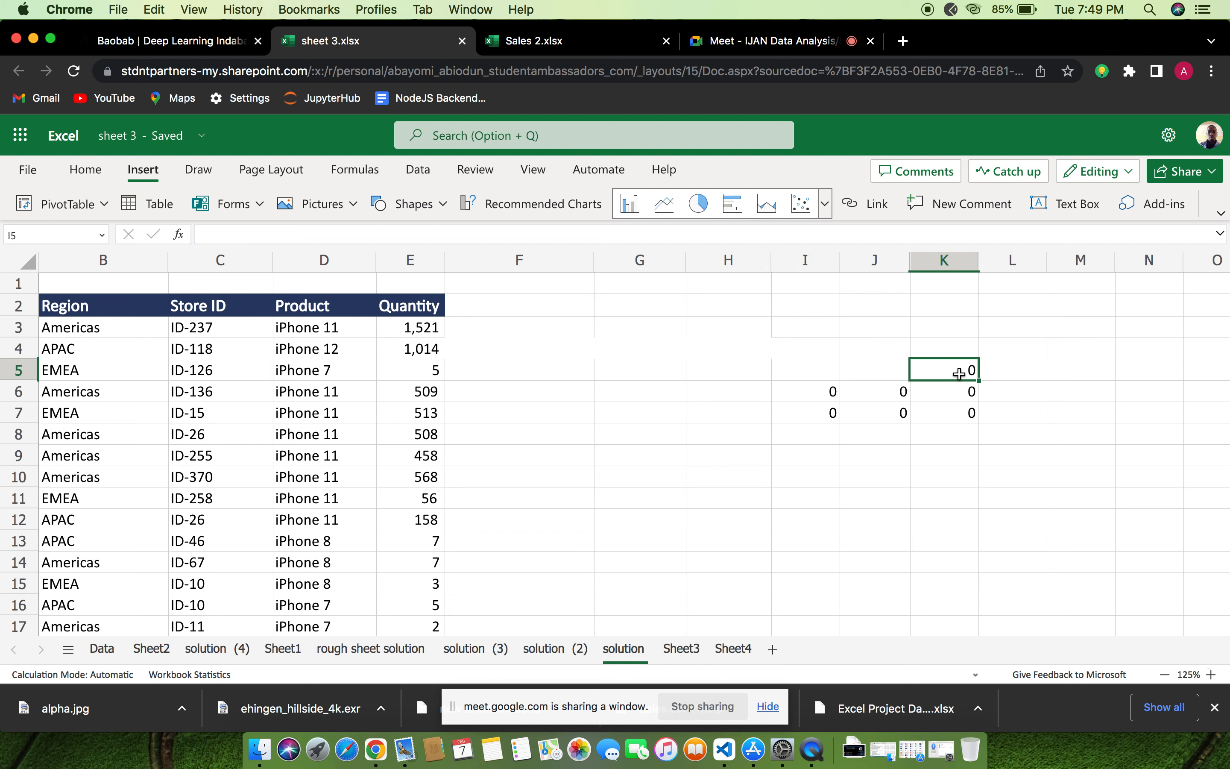
{"action": "key", "text": "Delete"}
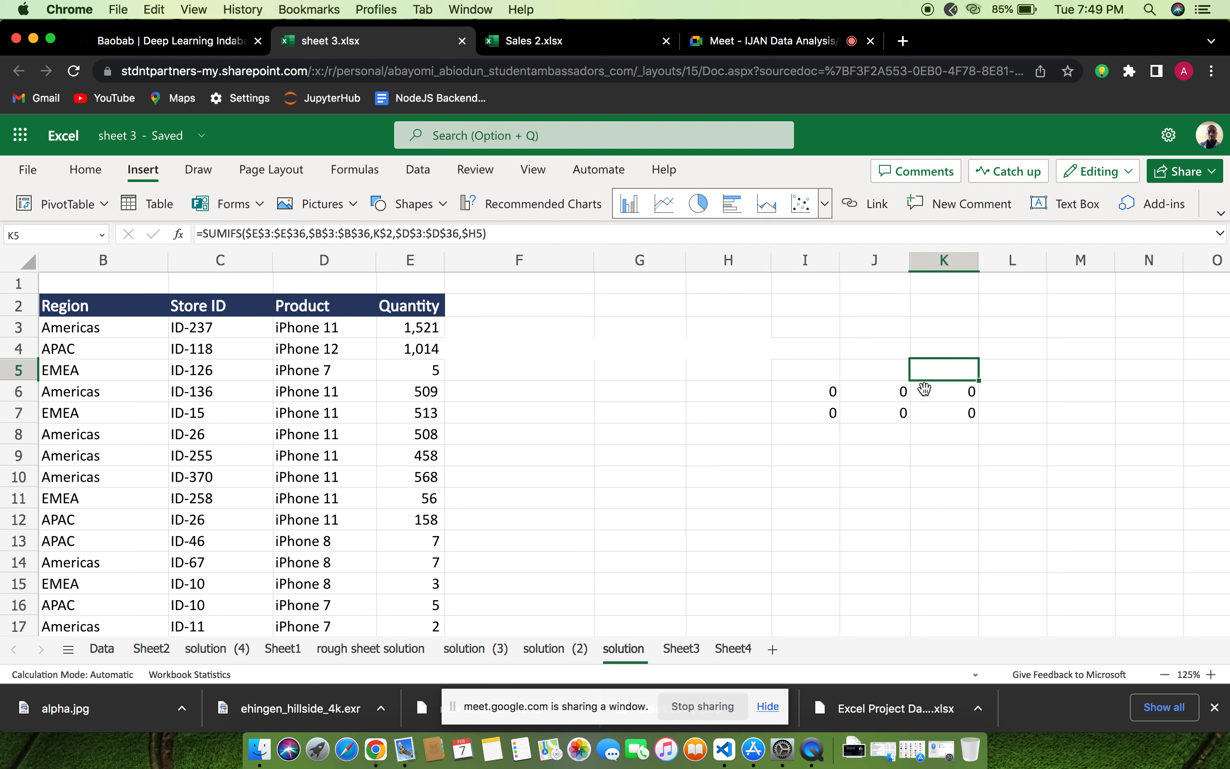
Clear the remaining SUMIFS formulas from cells I6:K7
{"action": "left_click", "coordinate": [836, 392]}
{"action": "key", "text": "Delete"}
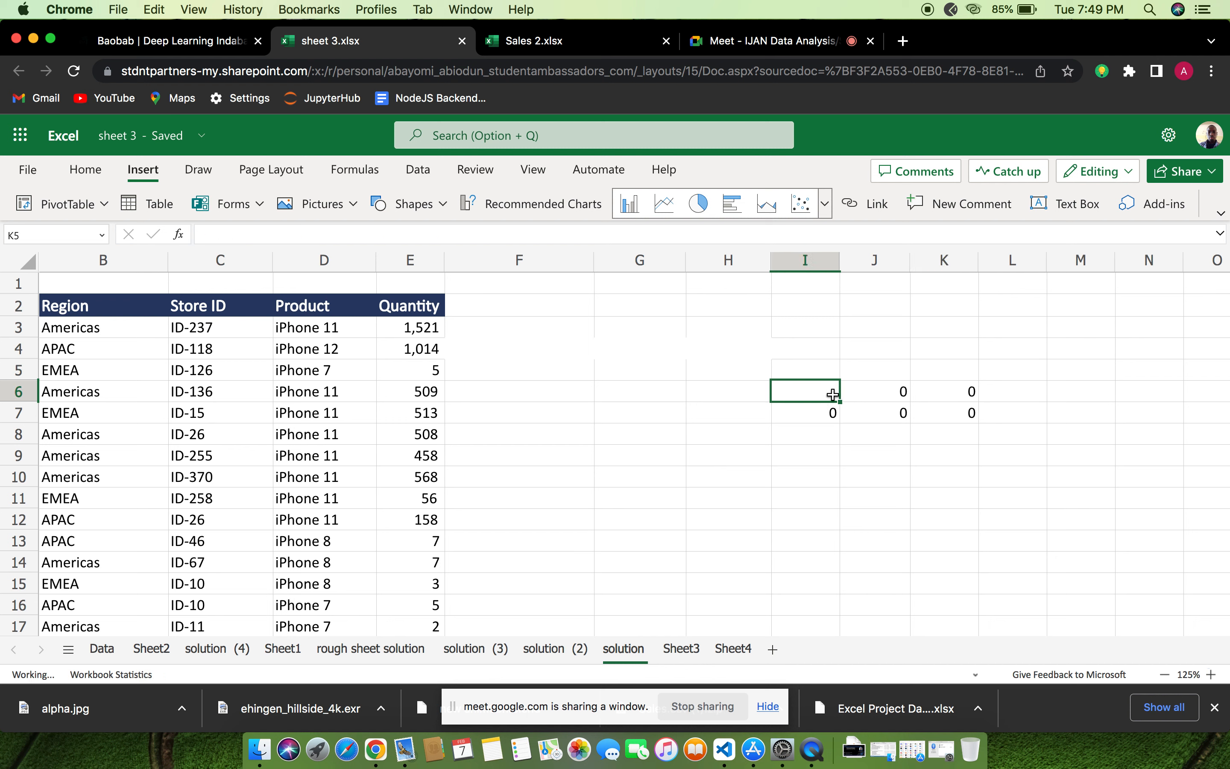
{"action": "left_click", "coordinate": [885, 392]}
{"action": "key", "text": "Delete"}
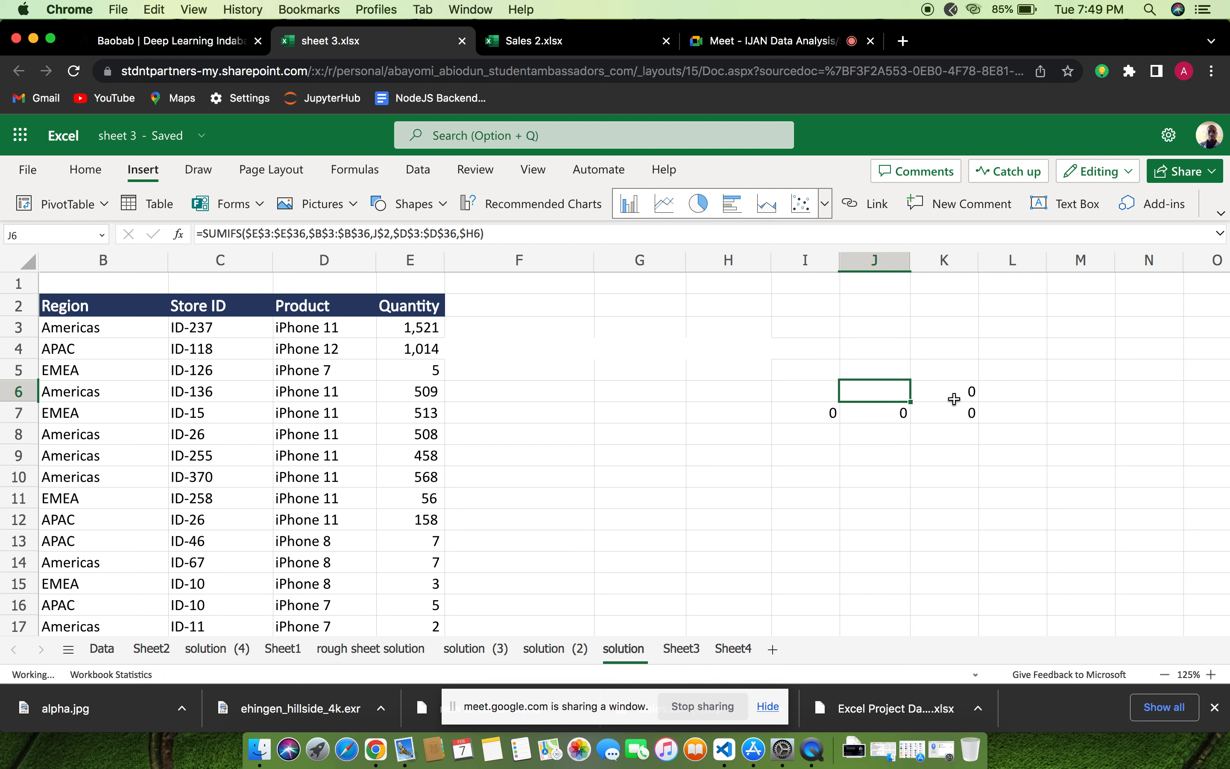
{"action": "left_click", "coordinate": [966, 391]}
{"action": "key", "text": "Delete"}
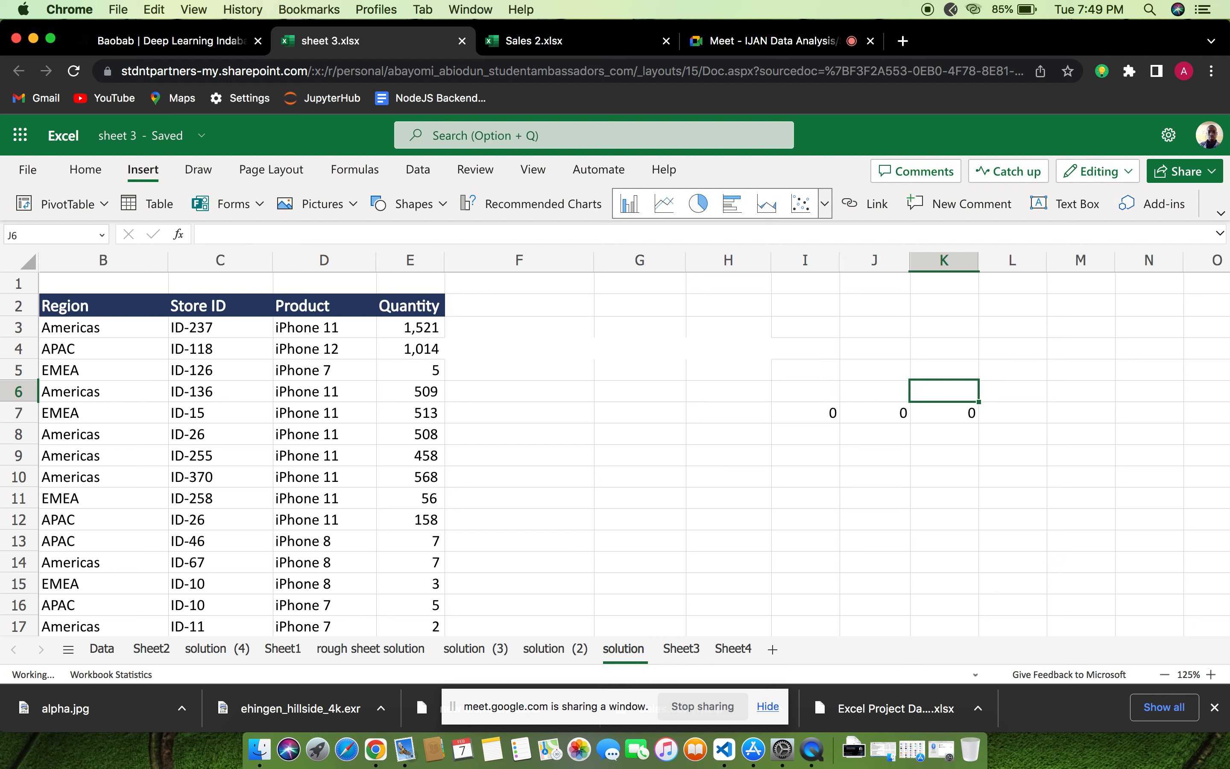
{"action": "left_click", "coordinate": [830, 414]}
{"action": "left_click", "coordinate": [870, 416]}
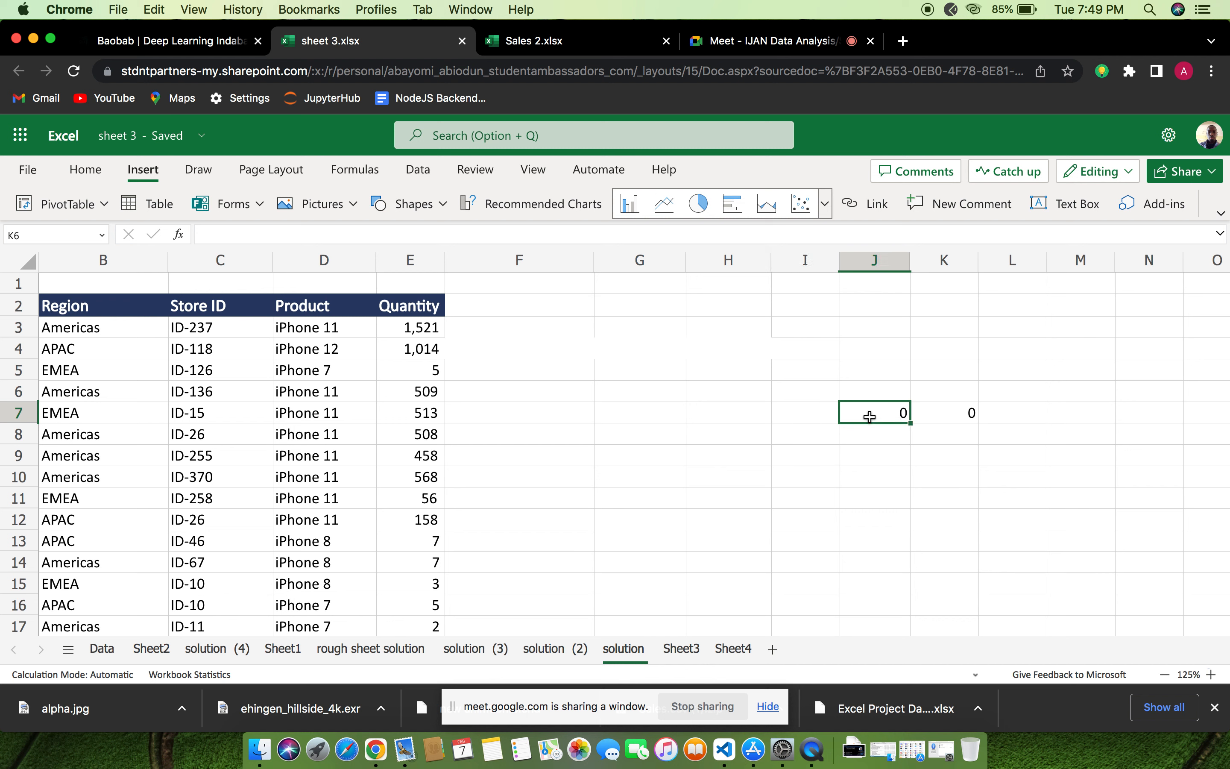
{"action": "key", "text": "Delete"}
{"action": "left_click", "coordinate": [971, 416]}
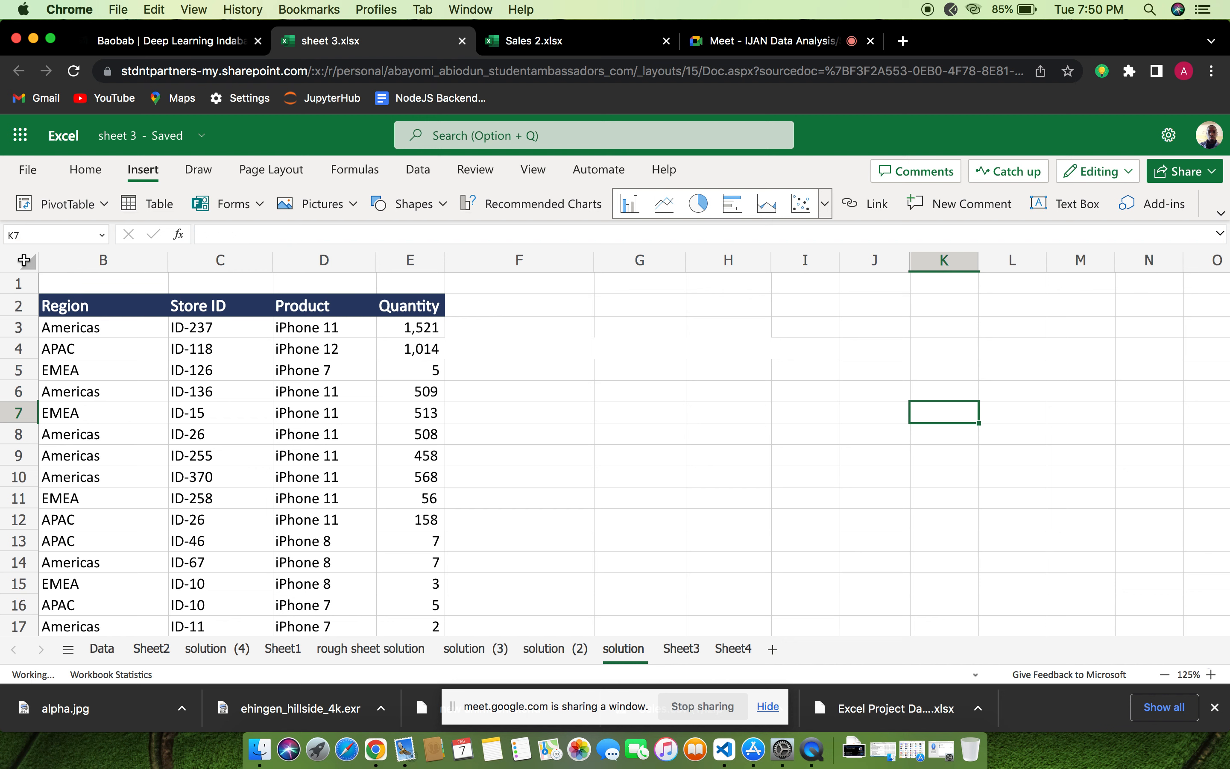
Convert the sales data in B2:E36 into an Excel table with headers
{"action": "left_click", "coordinate": [24, 259]}
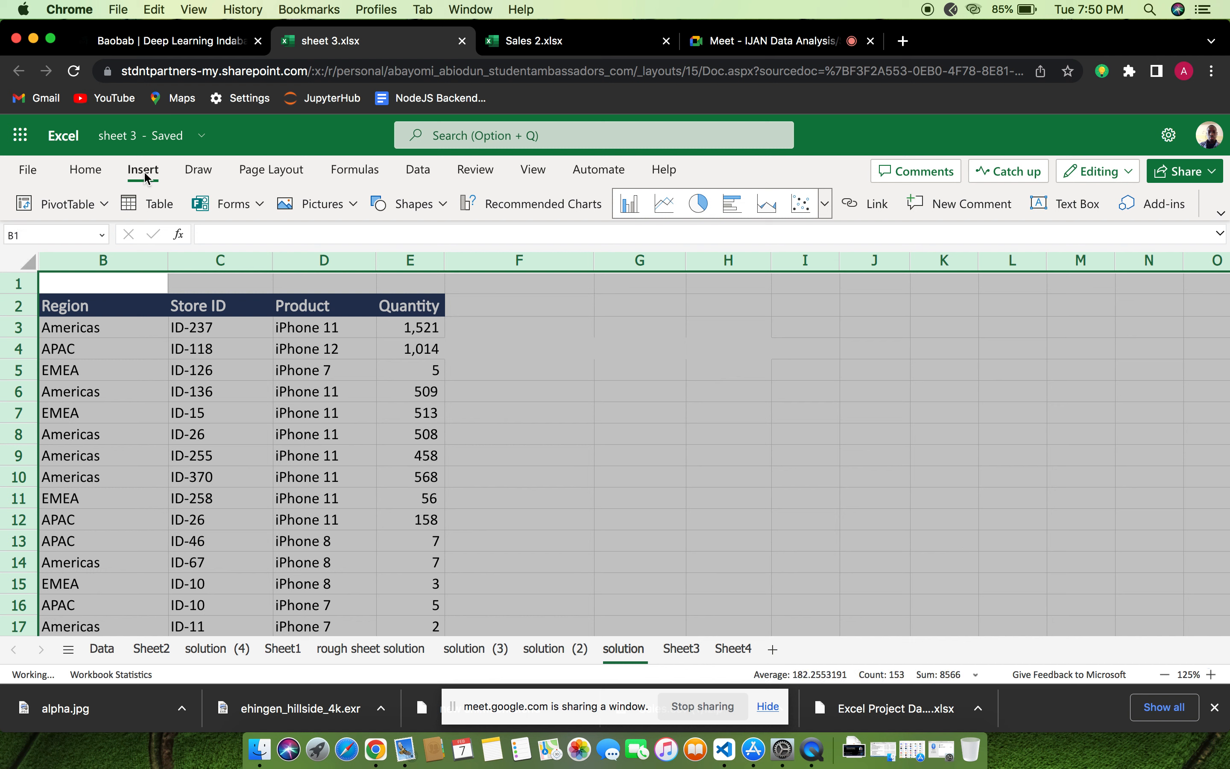
{"action": "left_click", "coordinate": [154, 206]}
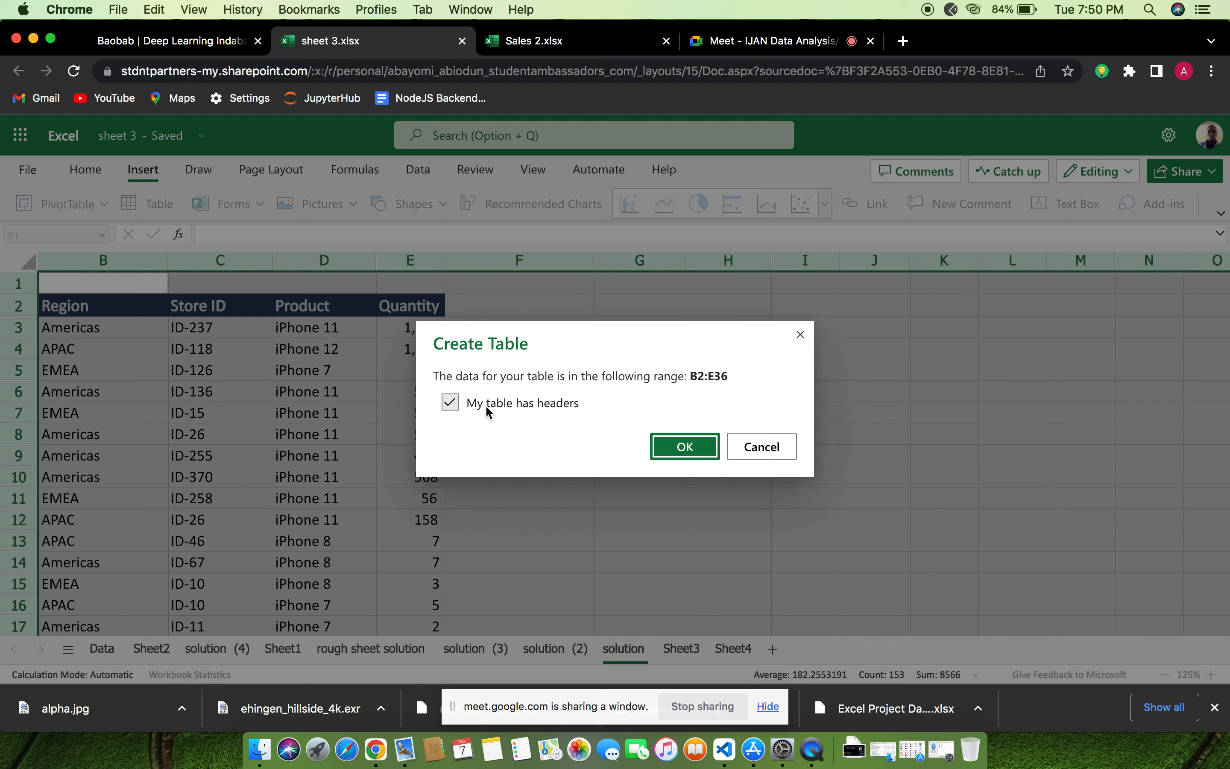
{"action": "left_click", "coordinate": [683, 448]}
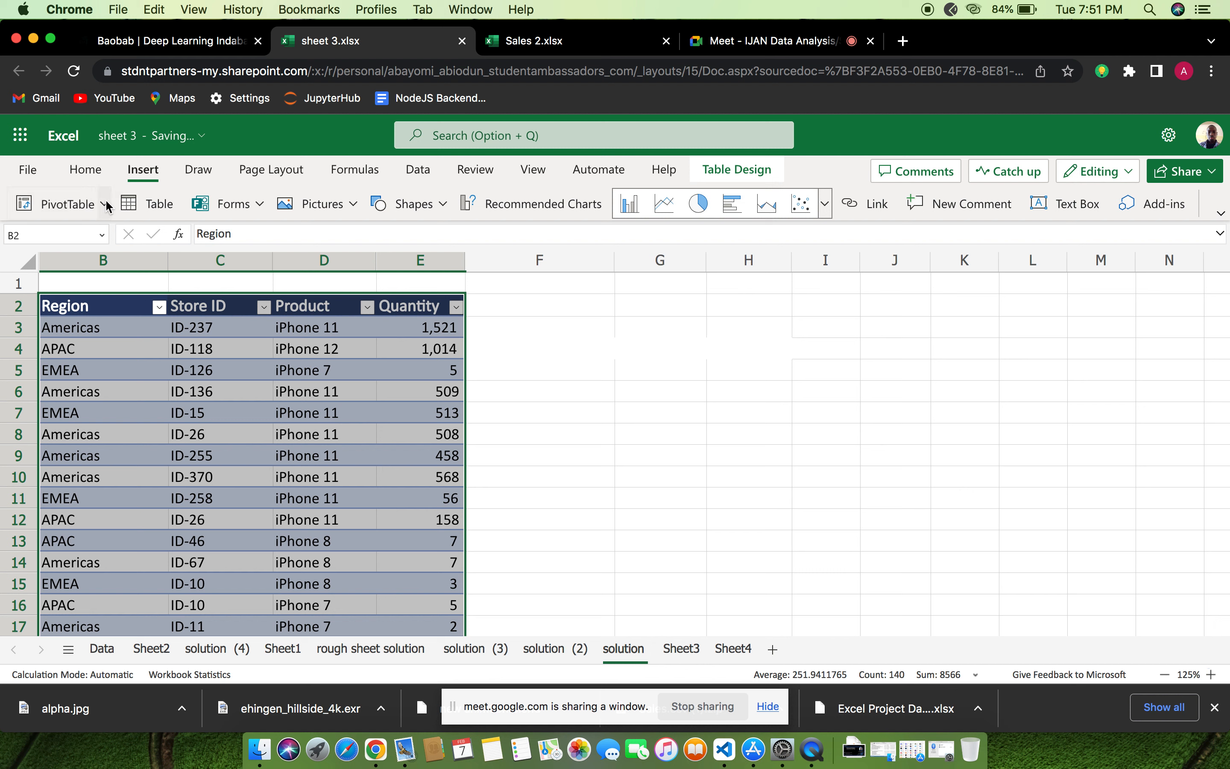
Start a PivotTable from the table or range, using the new sales table as its source
{"action": "left_click", "coordinate": [50, 205]}
{"action": "left_click", "coordinate": [104, 205]}
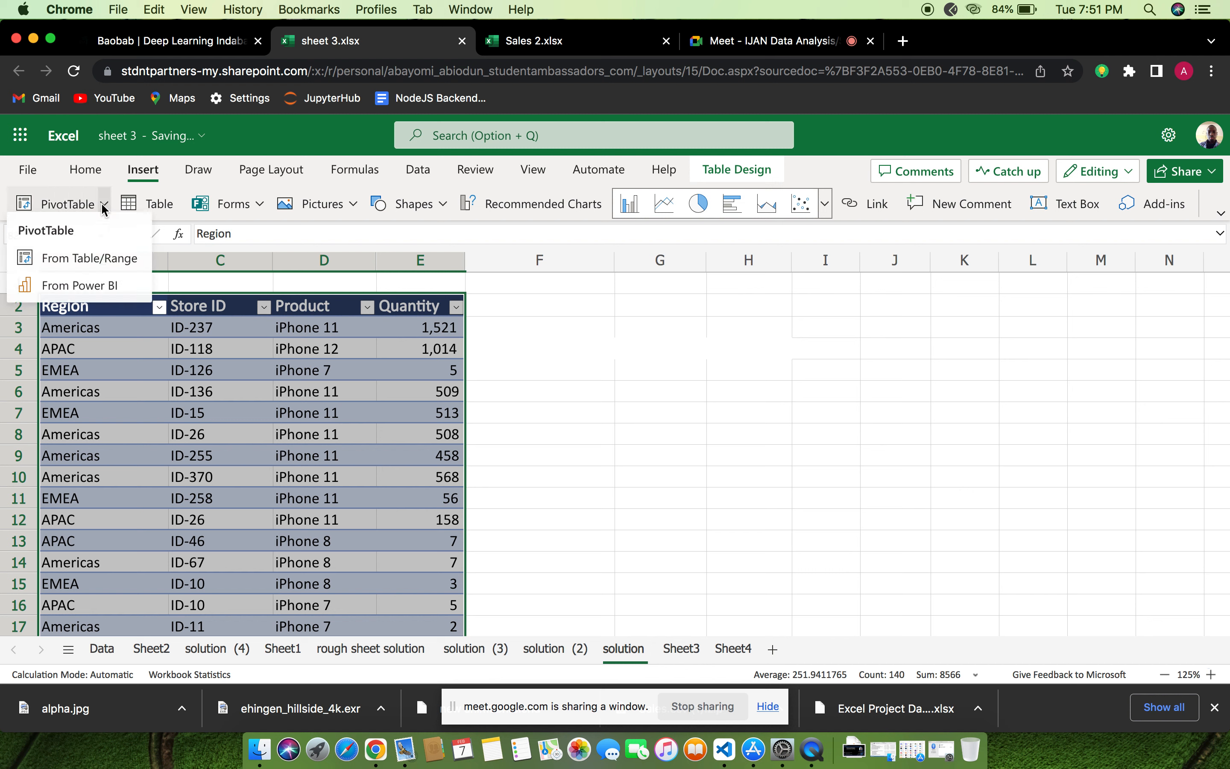
{"action": "left_click", "coordinate": [100, 269]}
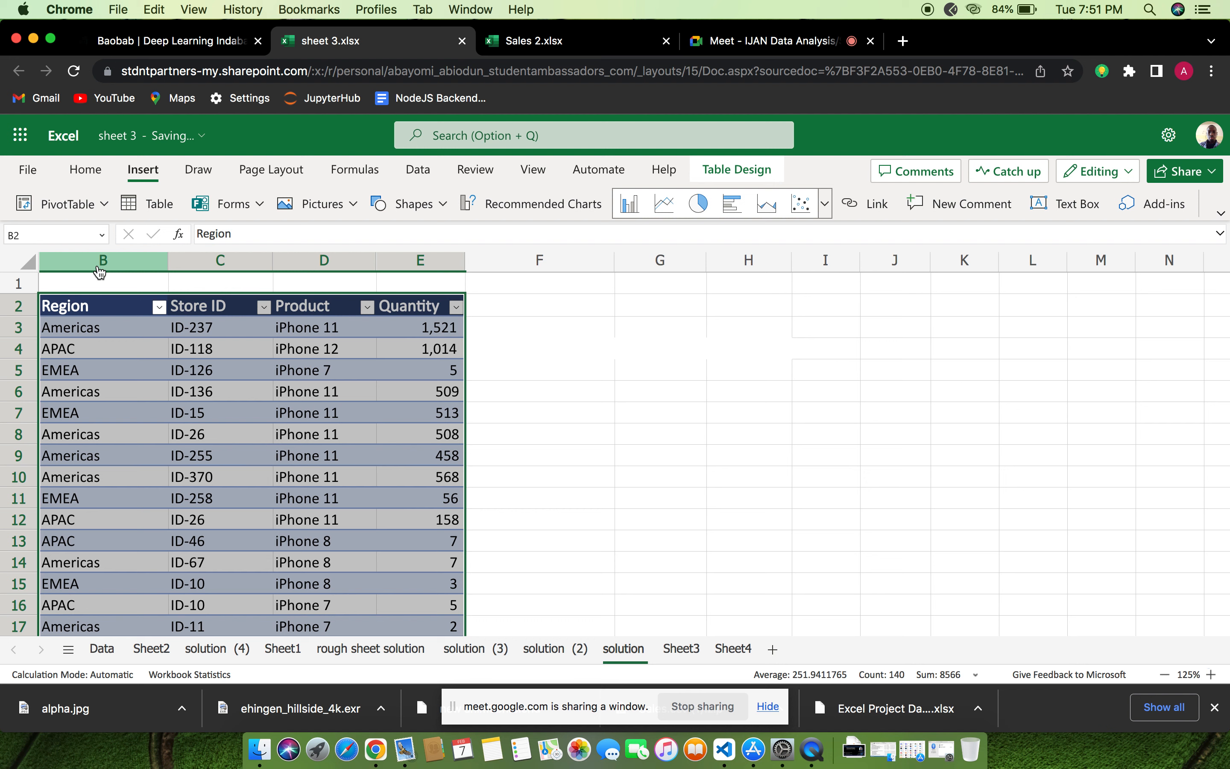
{"action": "left_click", "coordinate": [103, 204]}
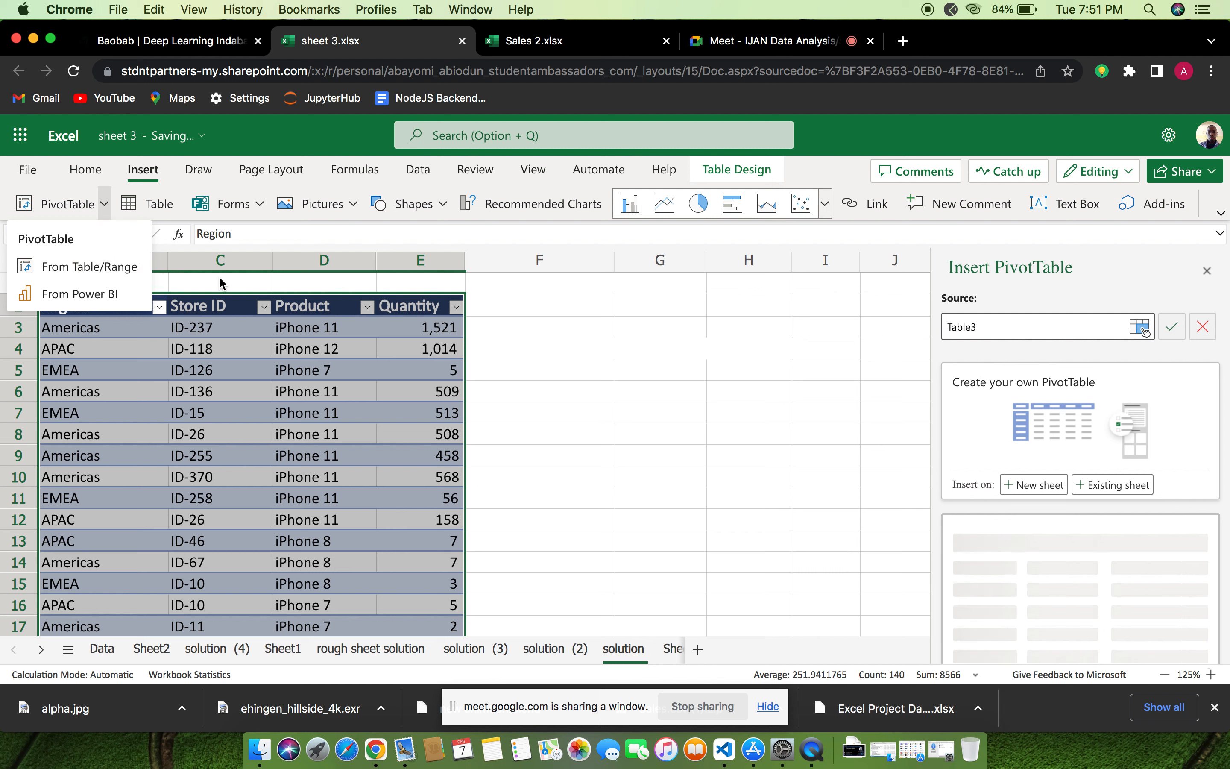
{"action": "left_click", "coordinate": [1047, 483]}
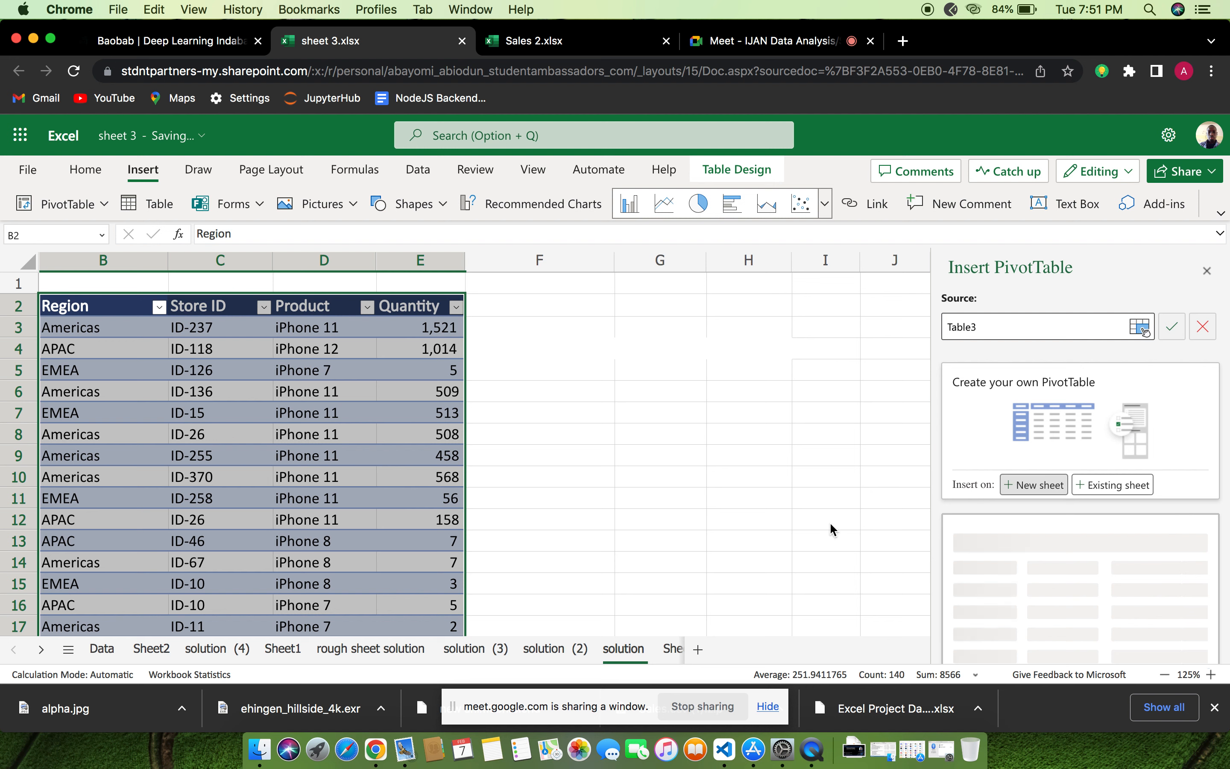
Check the recommended PivotTables, insert a blank custom PivotTable on a new sheet and show its field list
{"action": "scroll", "coordinate": [829, 528], "scroll_direction": "right", "scroll_amount": 2}
{"action": "mouse_move", "coordinate": [1000, 505]}
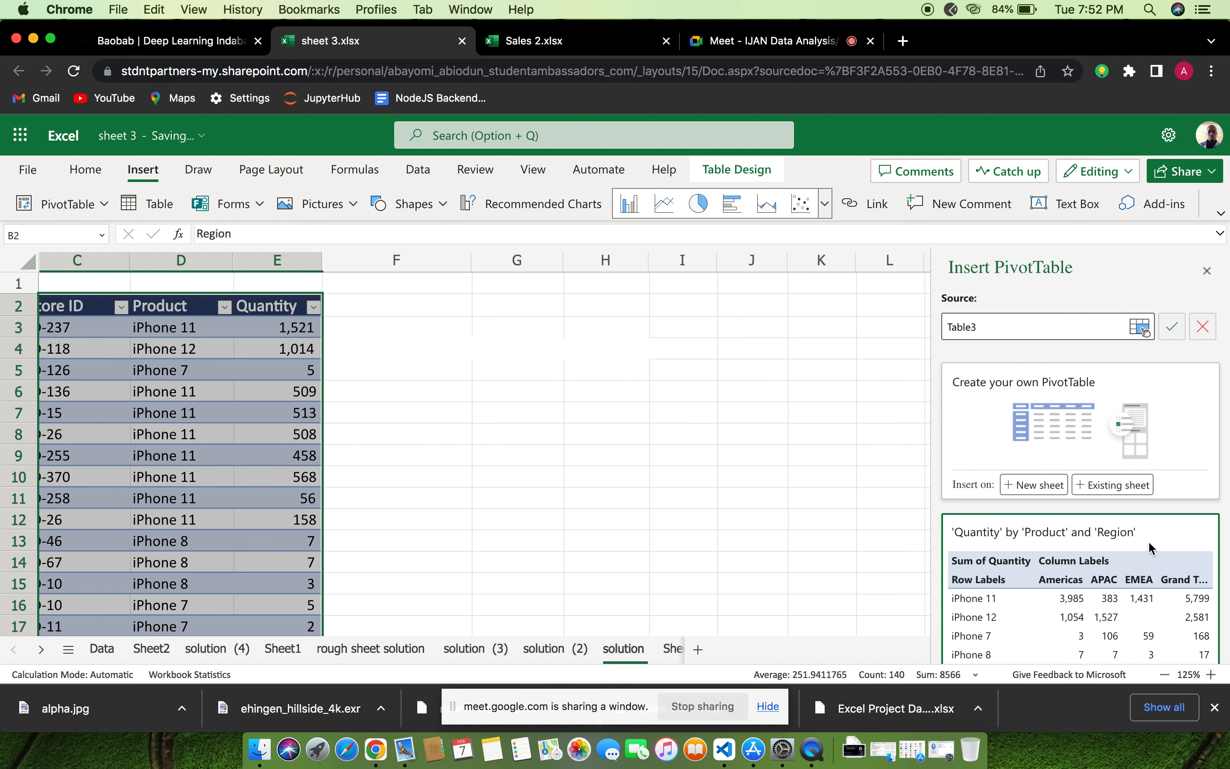
{"action": "scroll", "coordinate": [1142, 548], "scroll_direction": "down", "scroll_amount": 4}
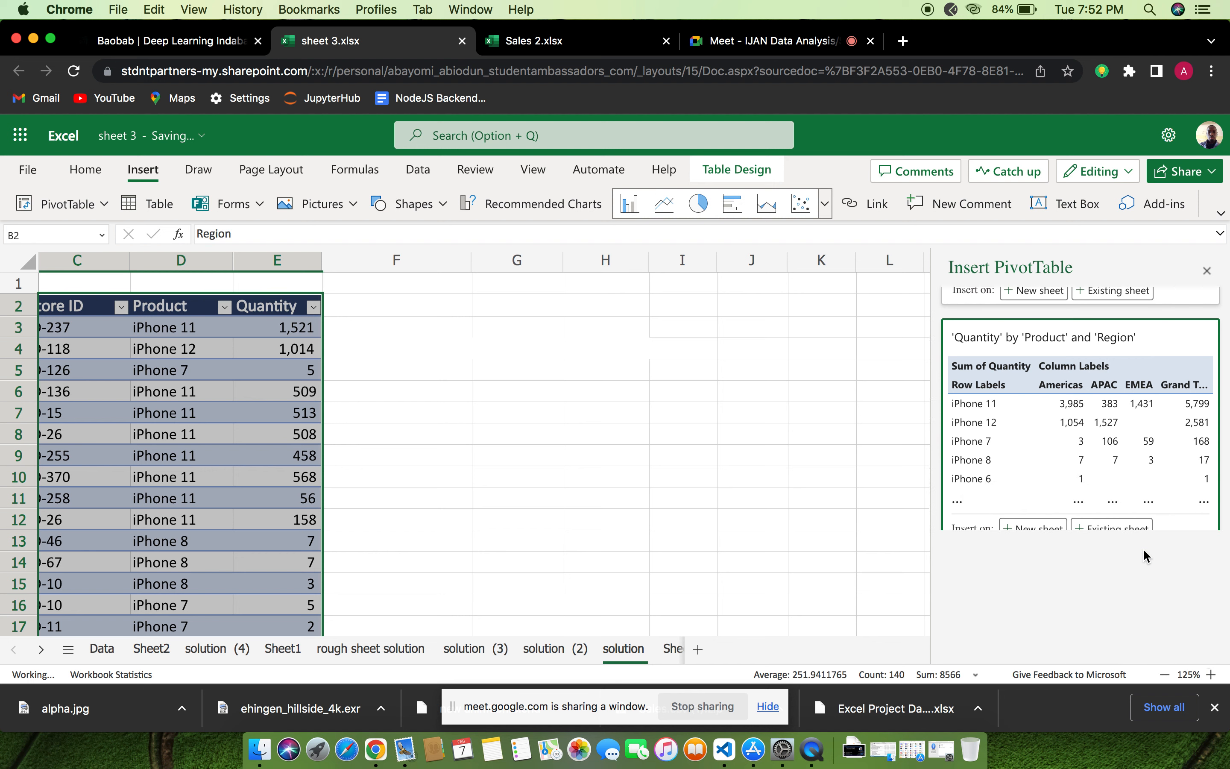
{"action": "scroll", "coordinate": [1142, 548], "scroll_direction": "down", "scroll_amount": 8}
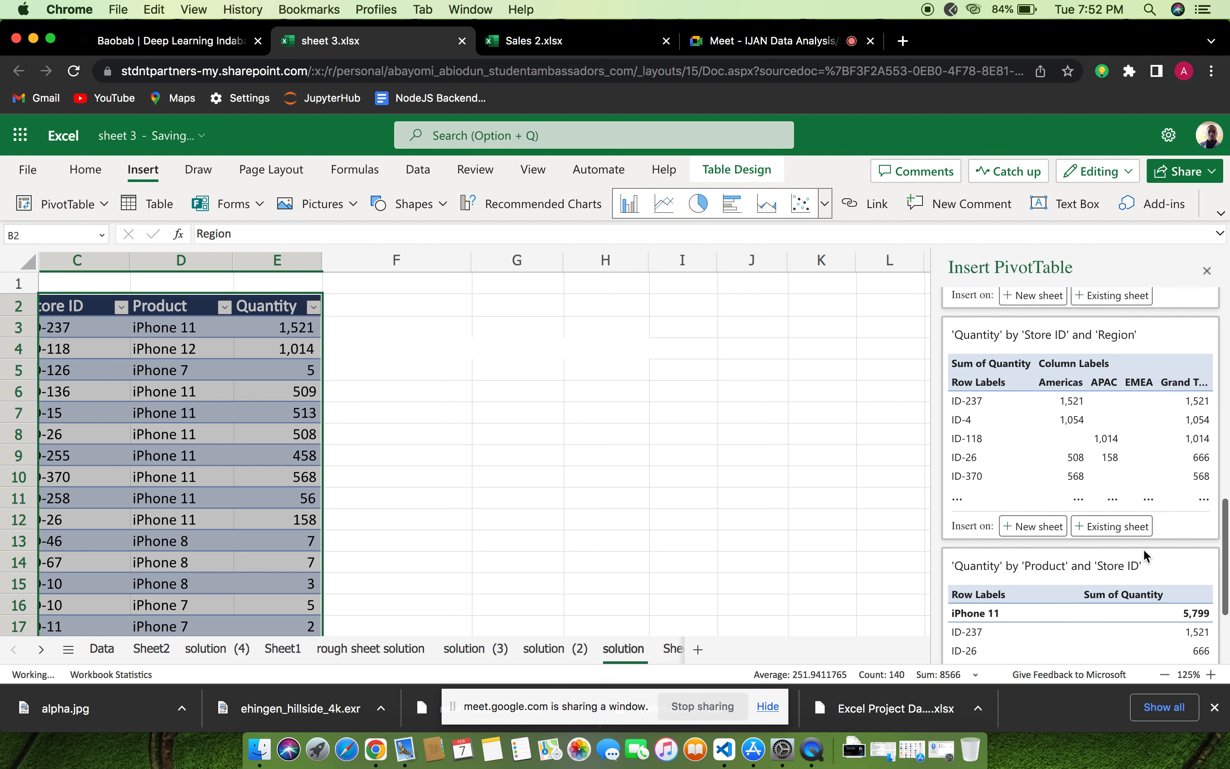
{"action": "scroll", "coordinate": [1142, 548], "scroll_direction": "up", "scroll_amount": 3}
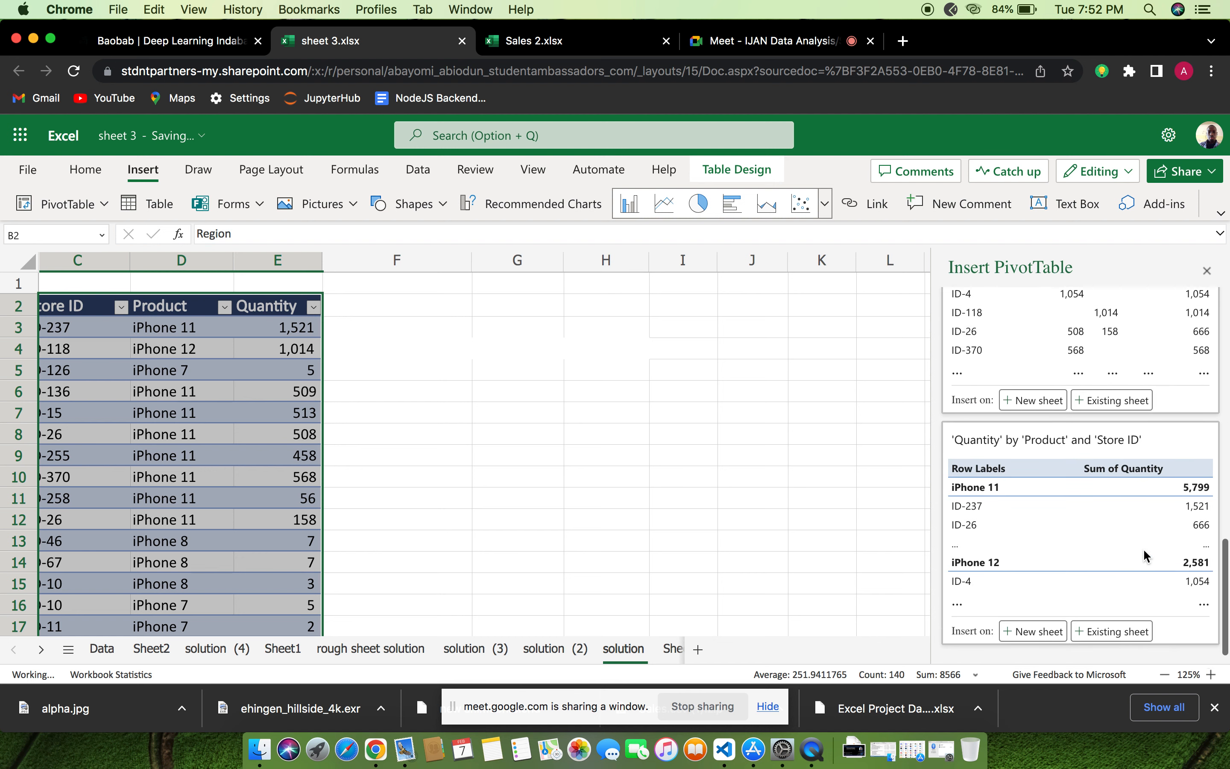
{"action": "scroll", "coordinate": [1143, 548], "scroll_direction": "up", "scroll_amount": 5}
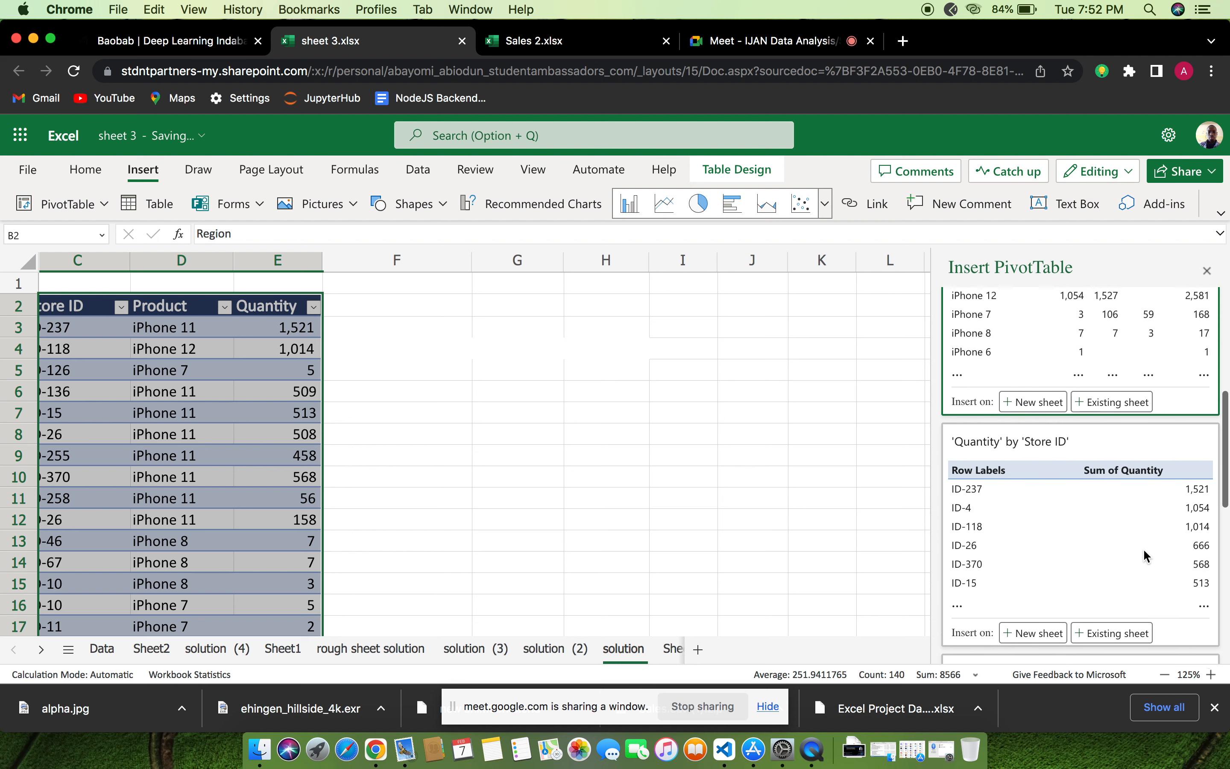
{"action": "scroll", "coordinate": [1142, 548], "scroll_direction": "up", "scroll_amount": 5}
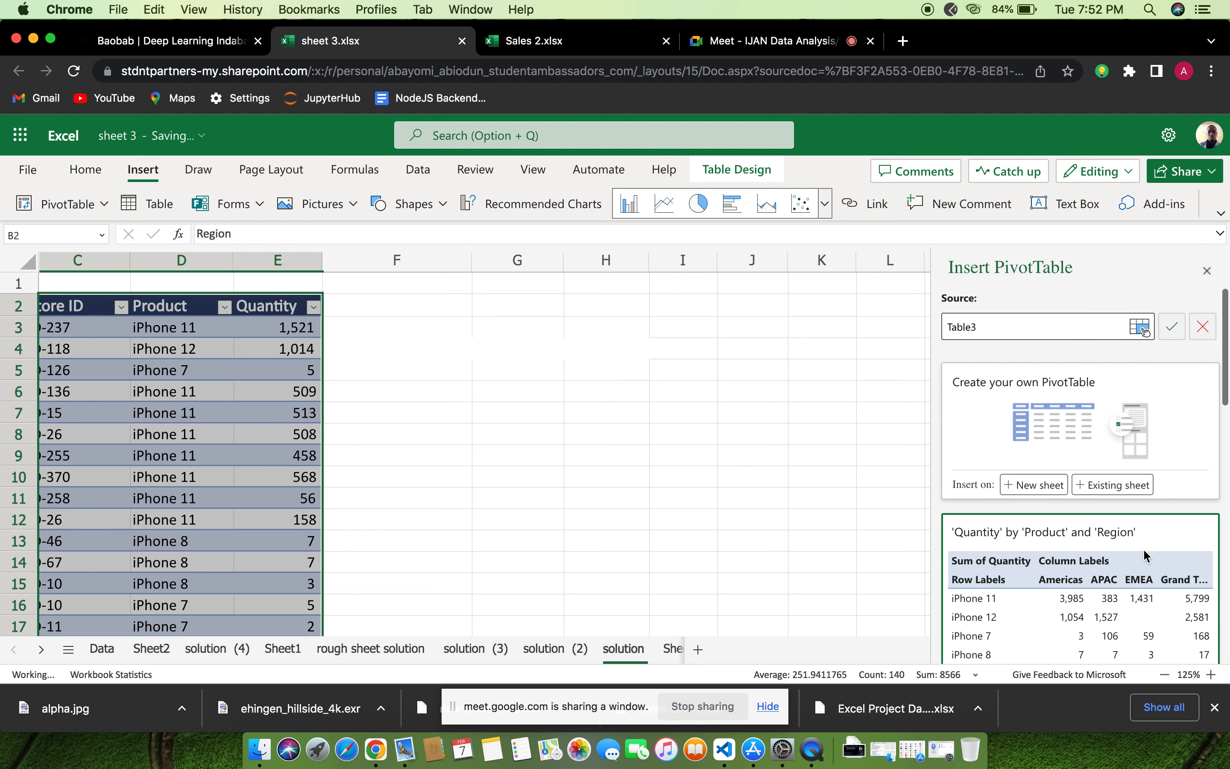
{"action": "left_click", "coordinate": [1027, 484]}
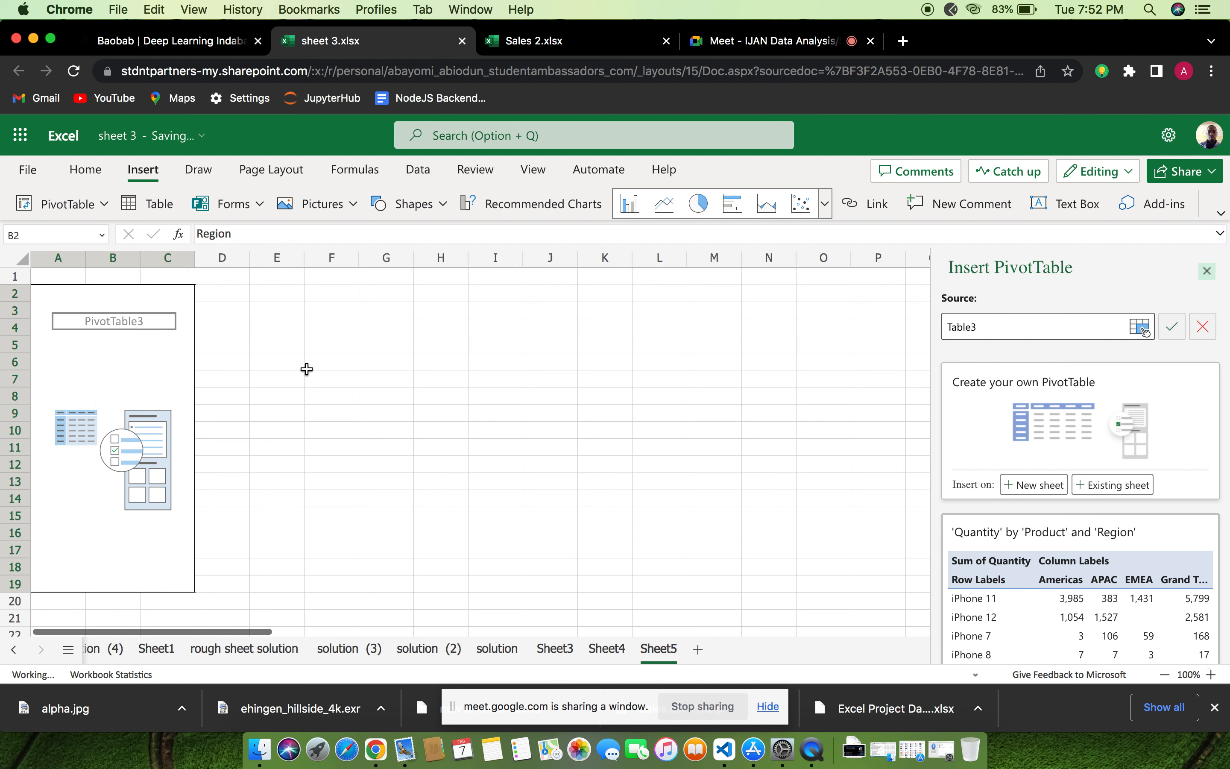
{"action": "left_click", "coordinate": [153, 365]}
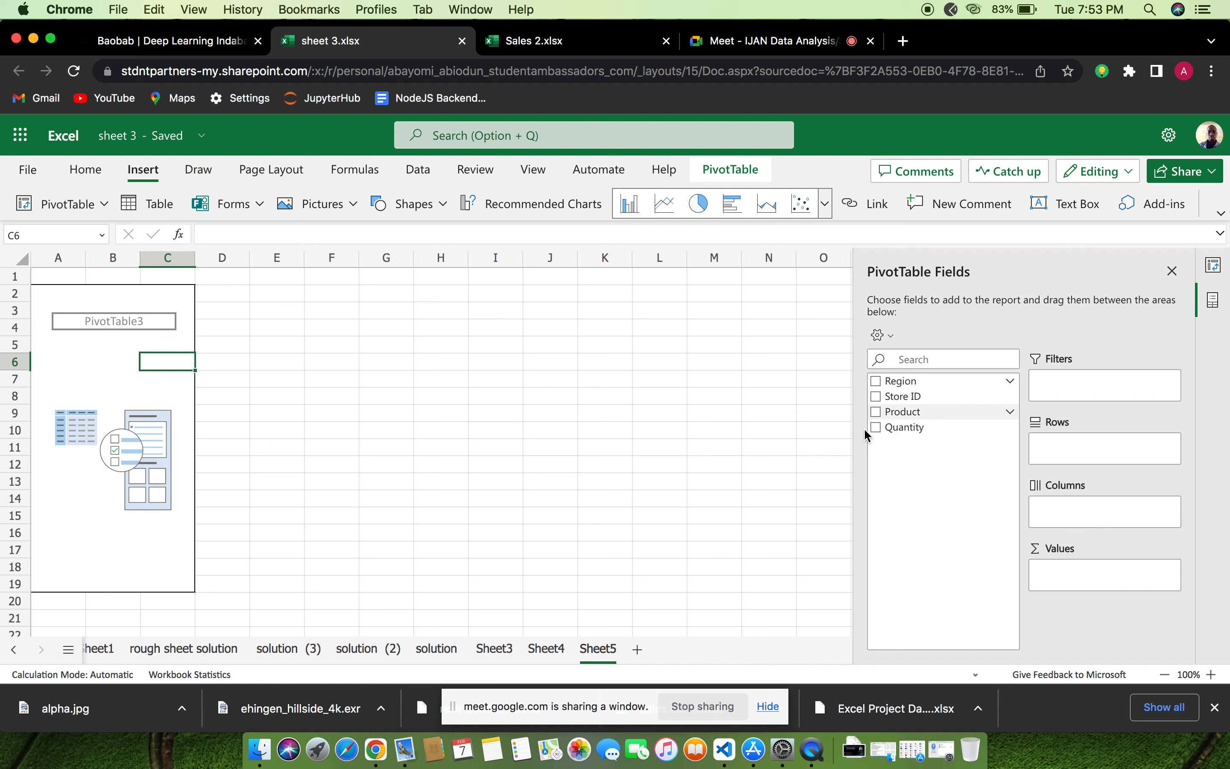
Add the Product field to the rows of the new PivotTable
{"action": "left_click", "coordinate": [879, 429]}
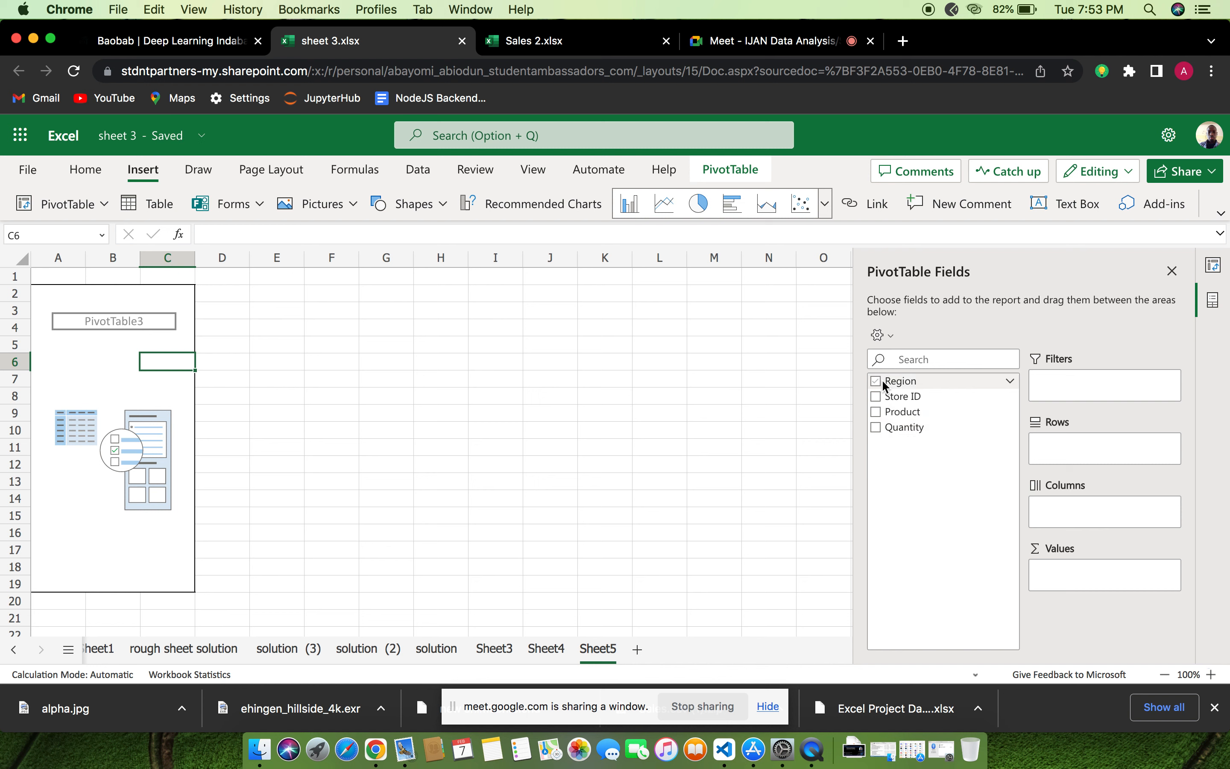
{"action": "left_click", "coordinate": [880, 409]}
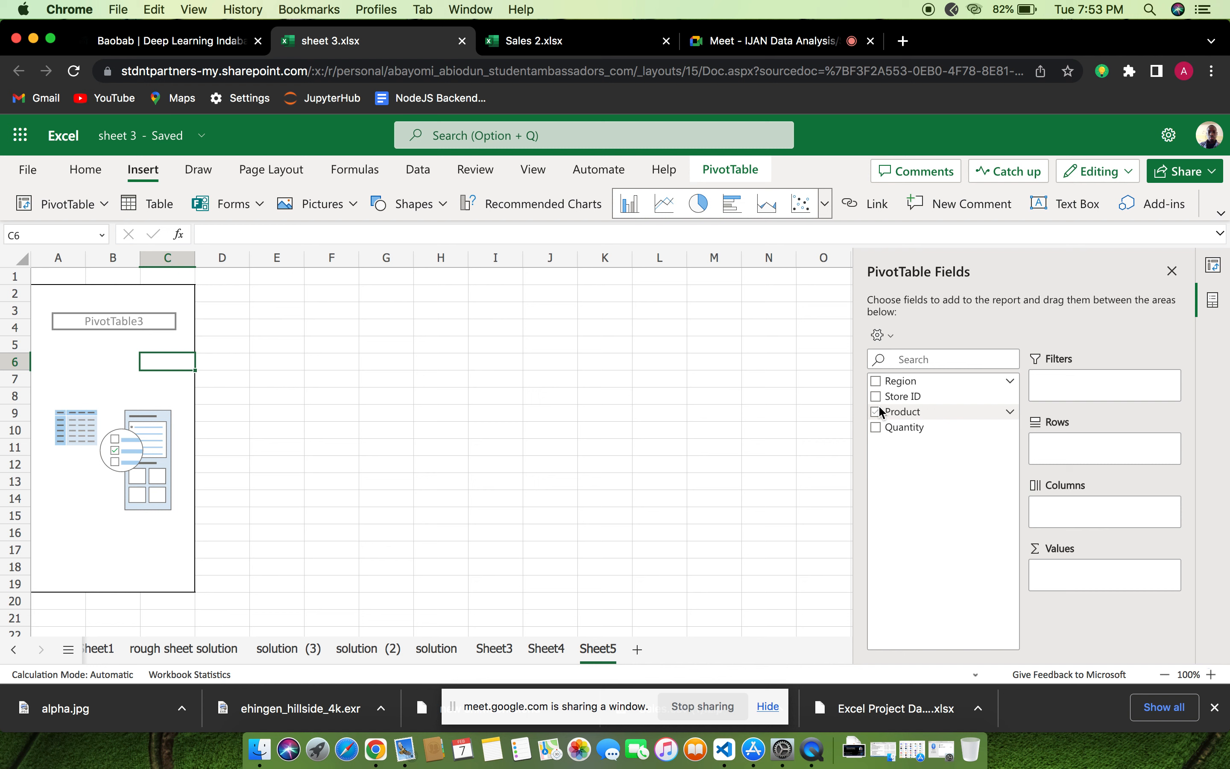
{"action": "left_click", "coordinate": [880, 411]}
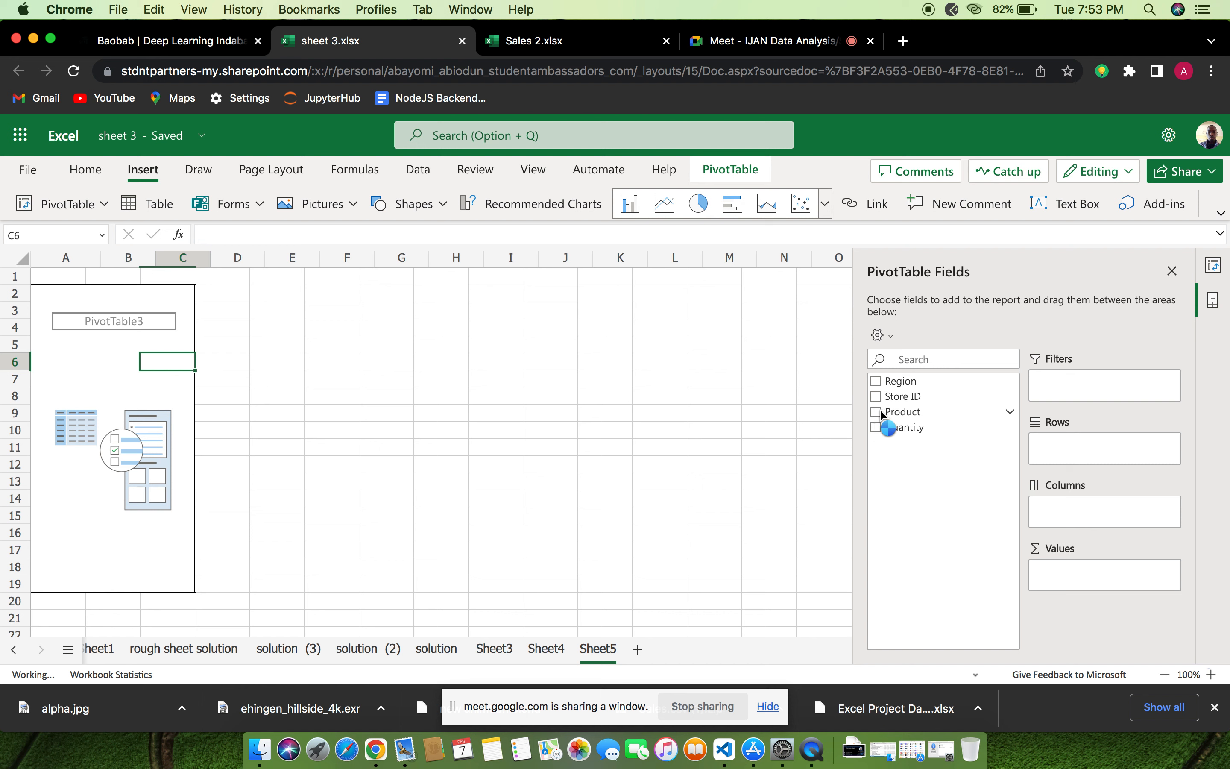
{"action": "mouse_move", "coordinate": [922, 424]}
{"action": "left_mouse_down"}
{"action": "mouse_move", "coordinate": [950, 420]}
{"action": "mouse_move", "coordinate": [1013, 446]}
{"action": "mouse_move", "coordinate": [900, 414]}
{"action": "left_mouse_up"}
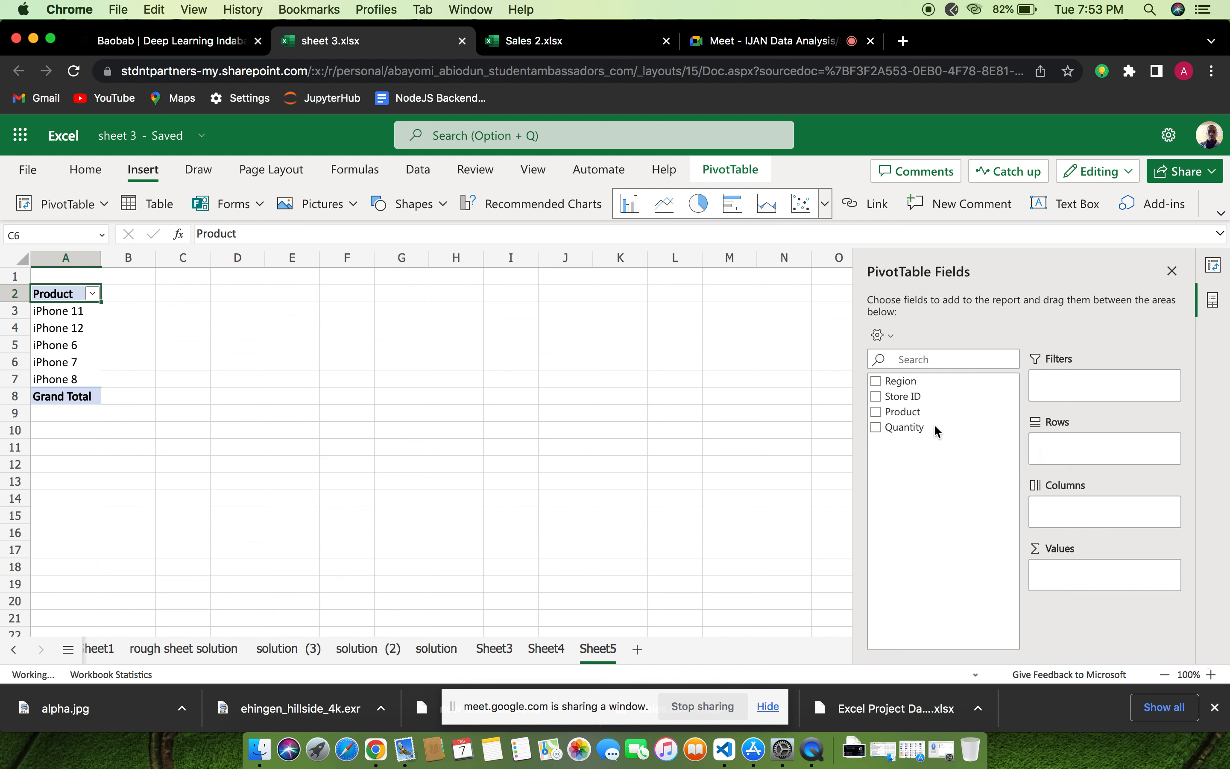
Add the Product field to the PivotTable's rows and place the Region field in its columns
{"action": "left_click", "coordinate": [914, 412]}
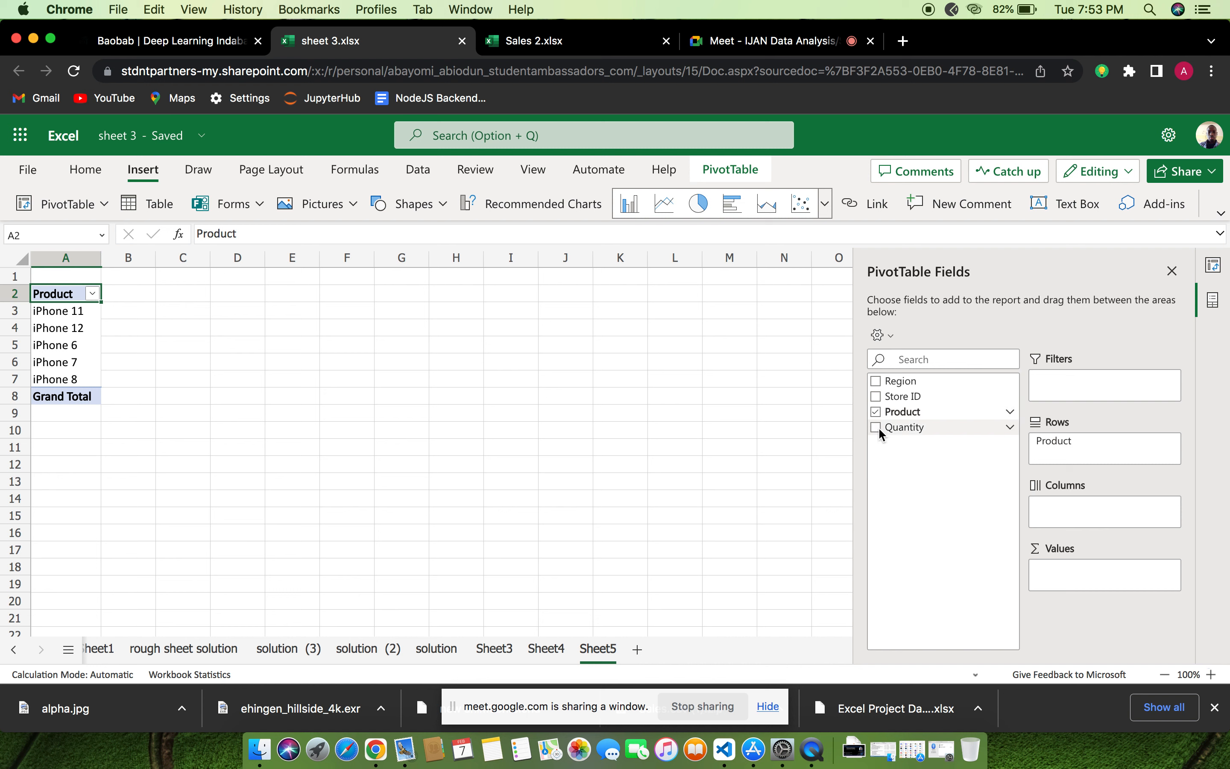
{"action": "left_click", "coordinate": [884, 402]}
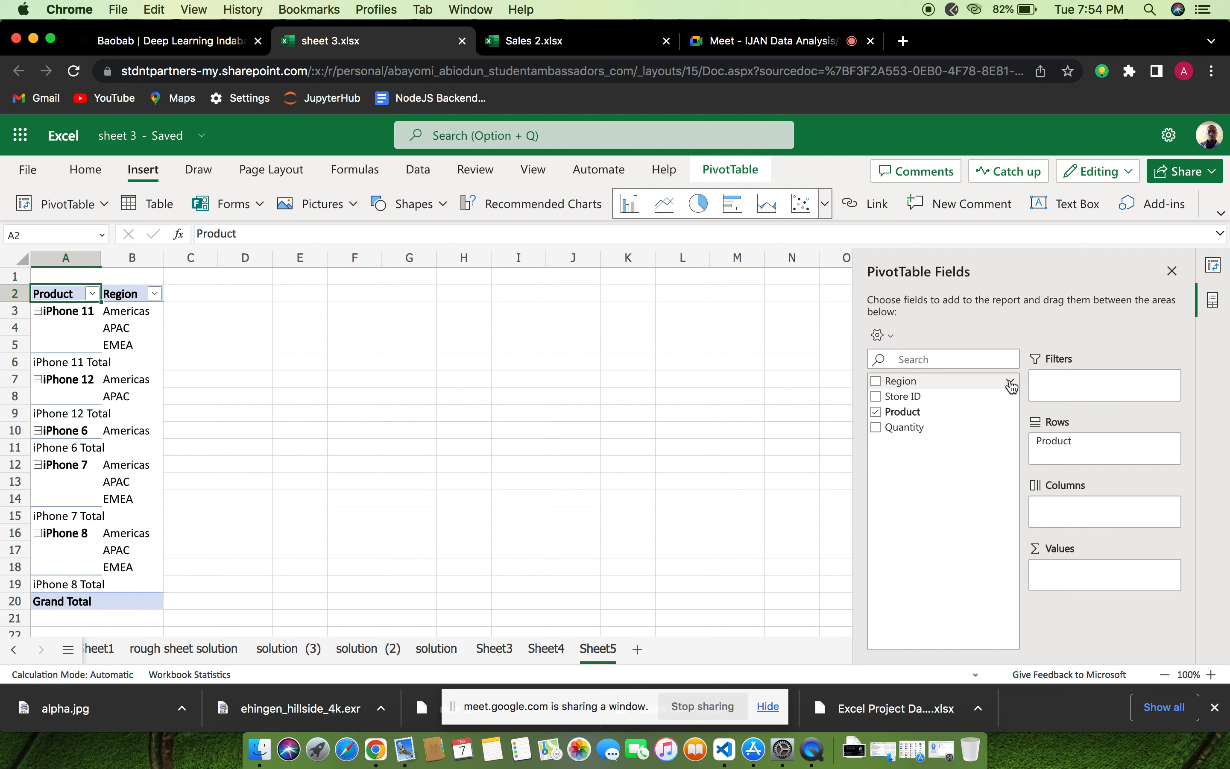
{"action": "left_click", "coordinate": [1011, 385]}
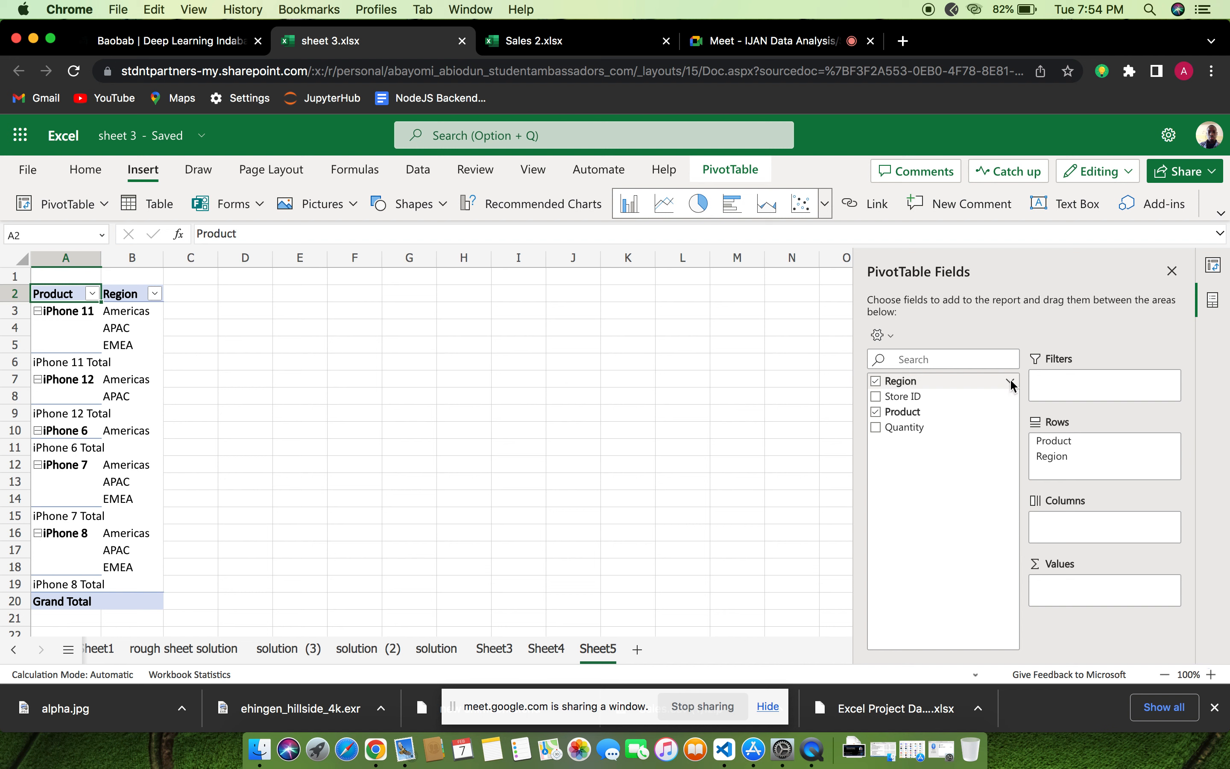
{"action": "left_click", "coordinate": [1010, 382]}
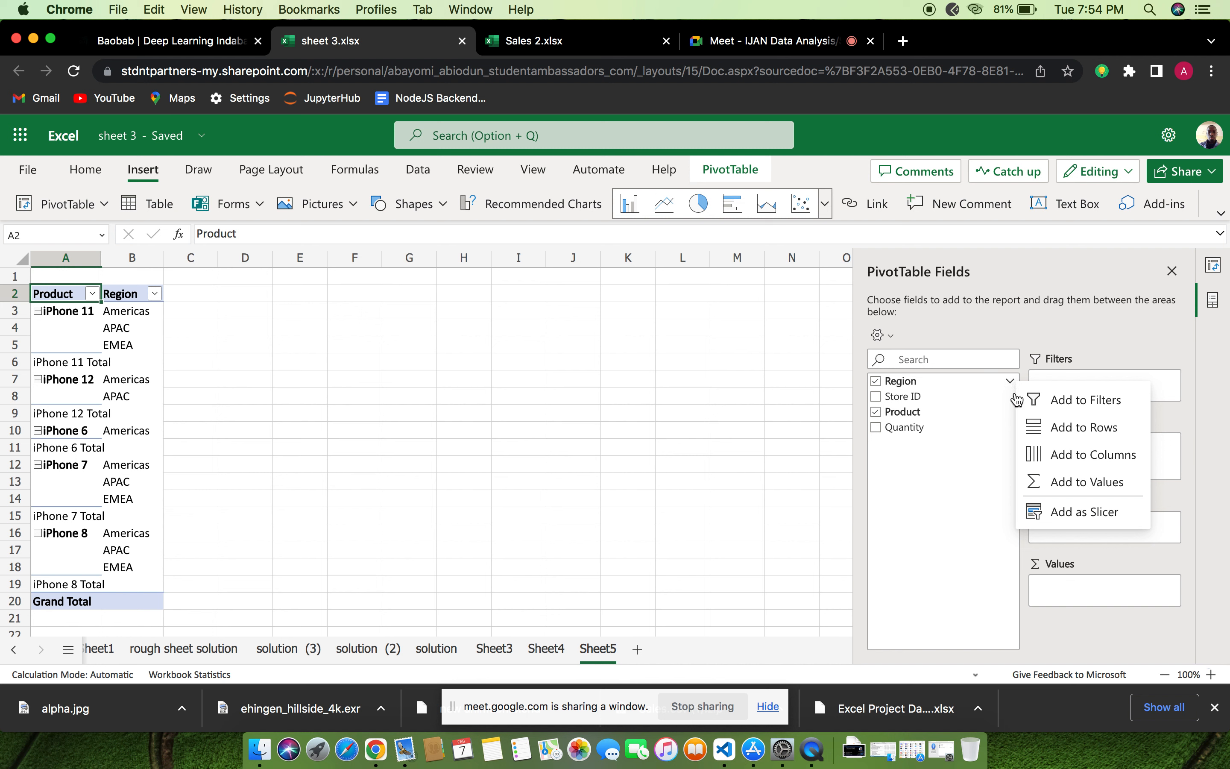
{"action": "left_click", "coordinate": [1078, 437]}
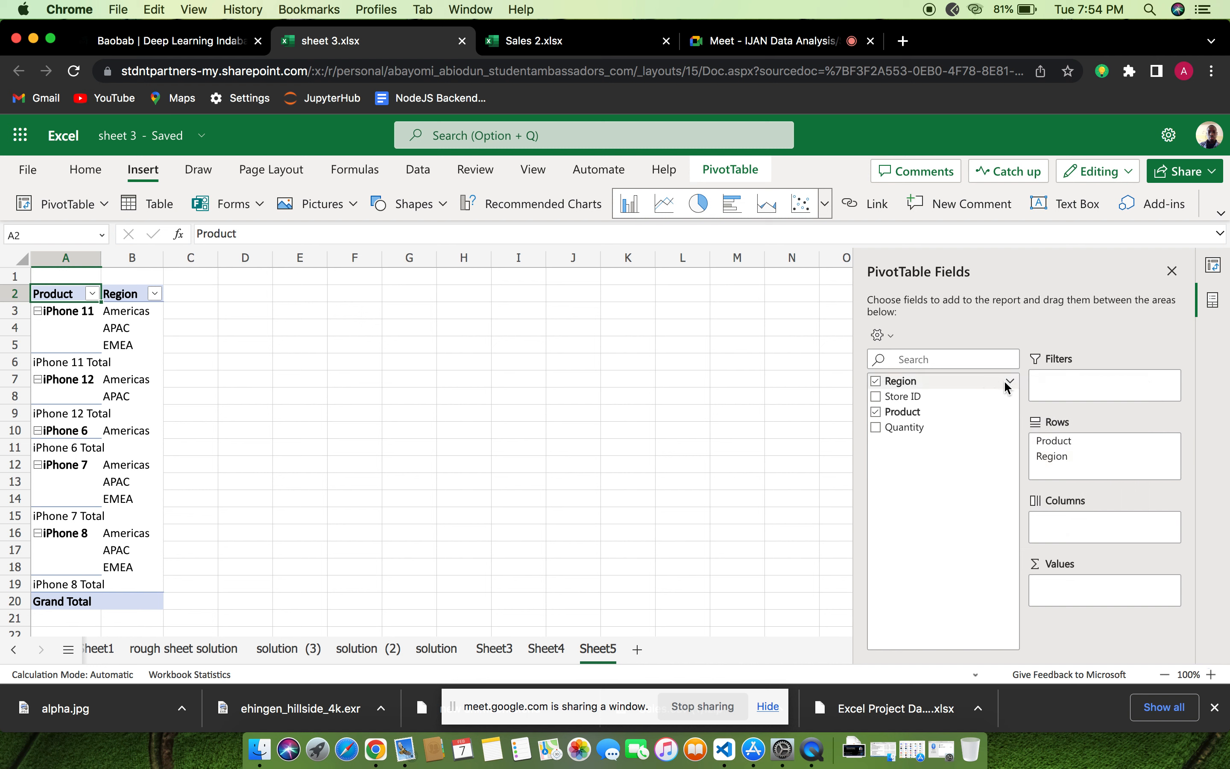
{"action": "left_click", "coordinate": [1009, 382]}
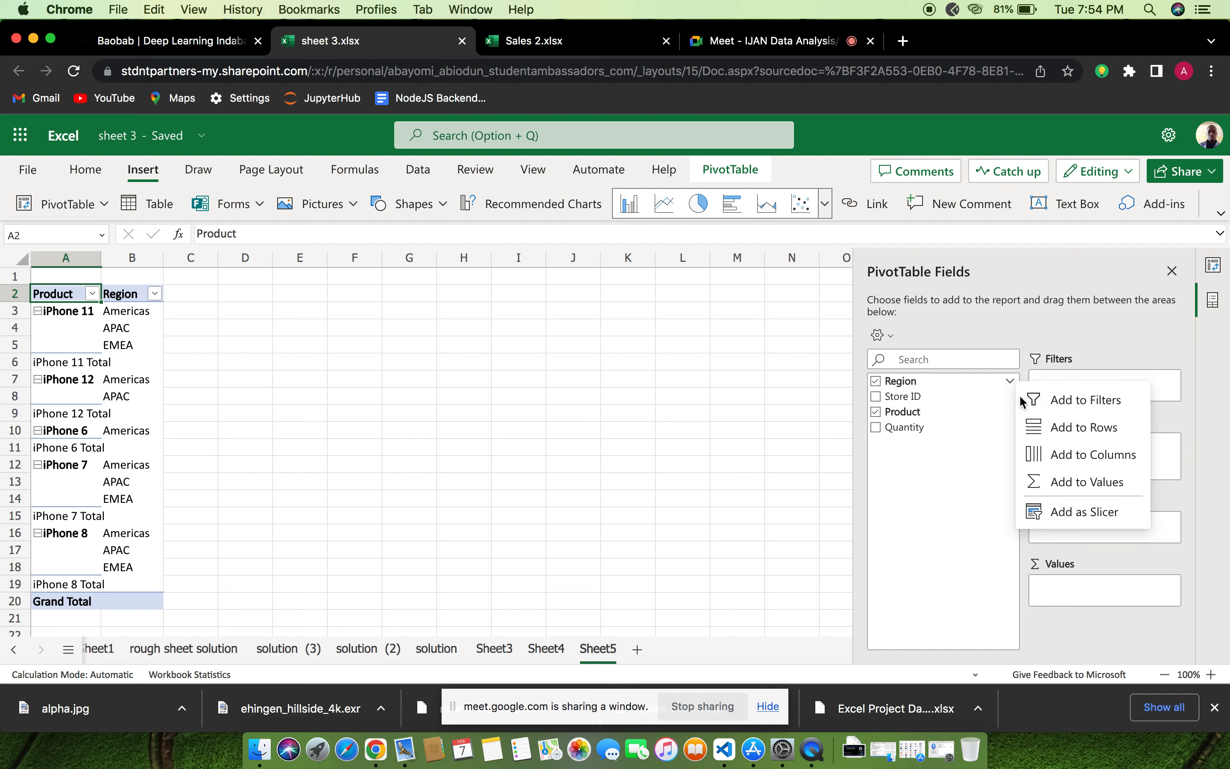
{"action": "left_click", "coordinate": [1056, 455]}
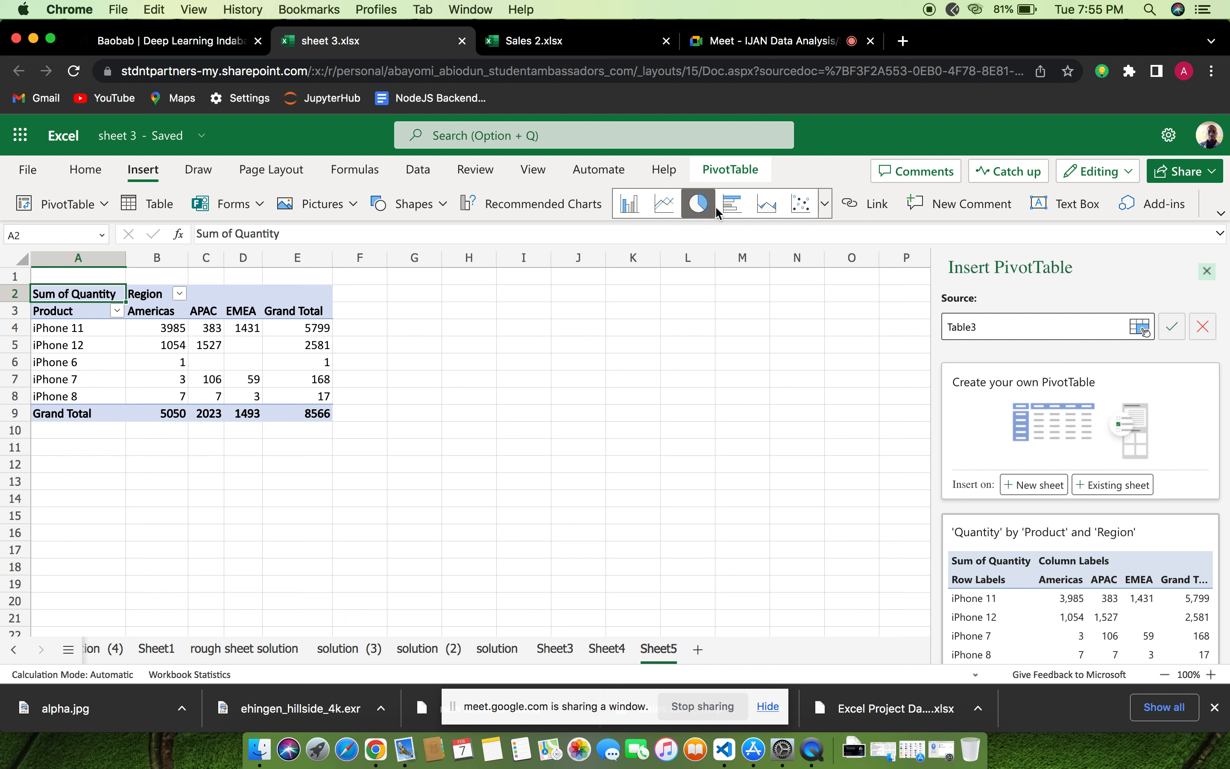
Insert a clustered column chart of the PivotTable and move it clear of the table, to its right
{"action": "left_click", "coordinate": [629, 206]}
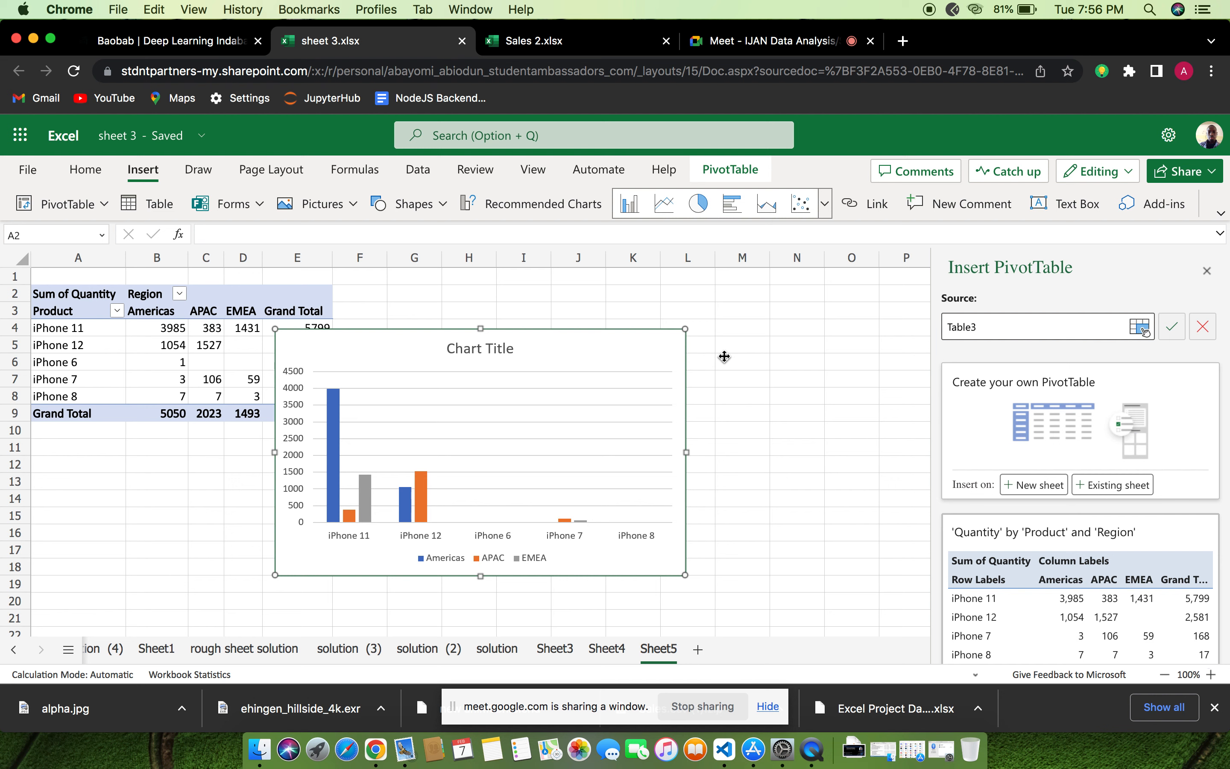
{"action": "left_click_drag", "start_coordinate": [516, 373], "coordinate": [690, 384]}
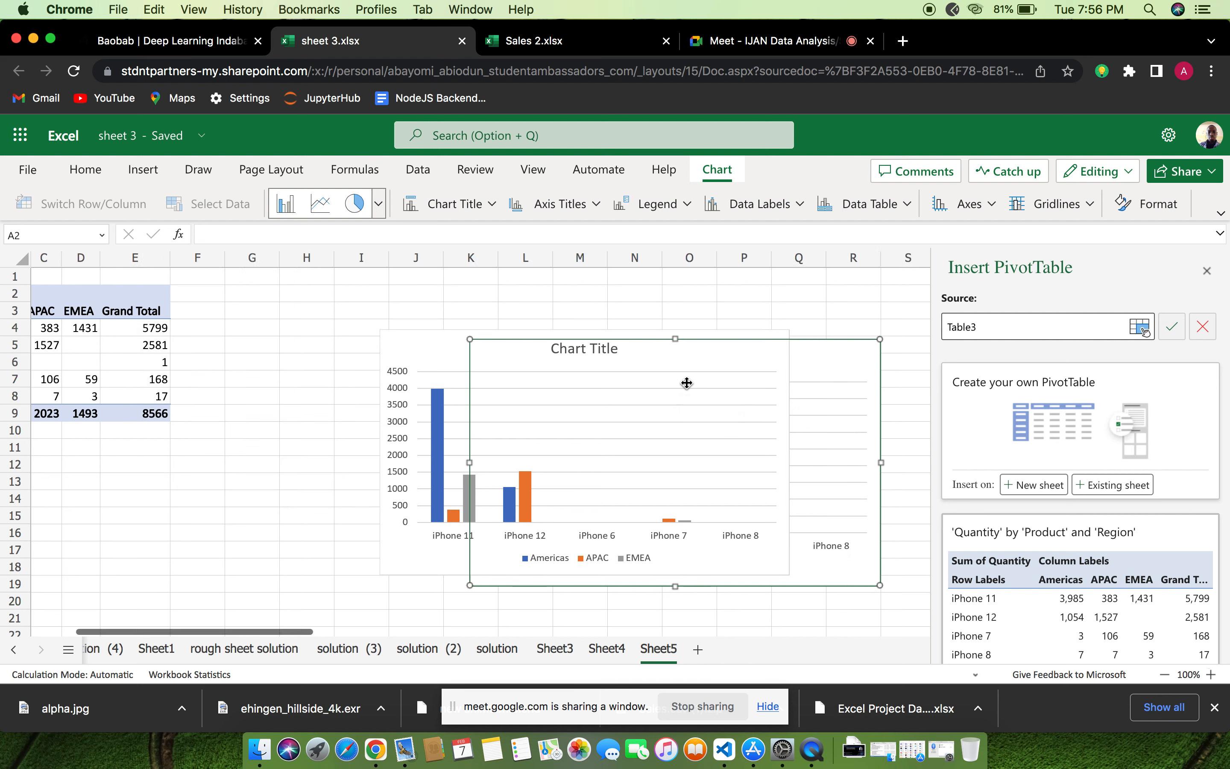
{"action": "right_click", "coordinate": [686, 383]}
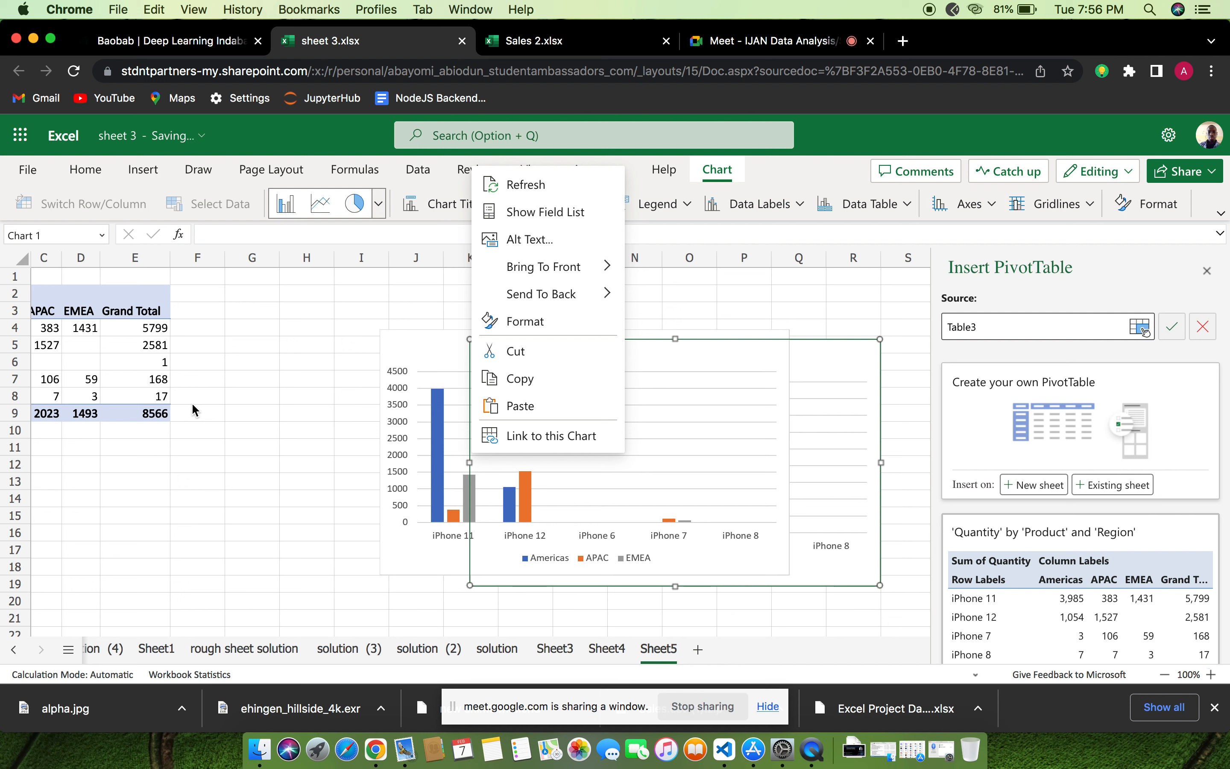
{"action": "left_click", "coordinate": [289, 519]}
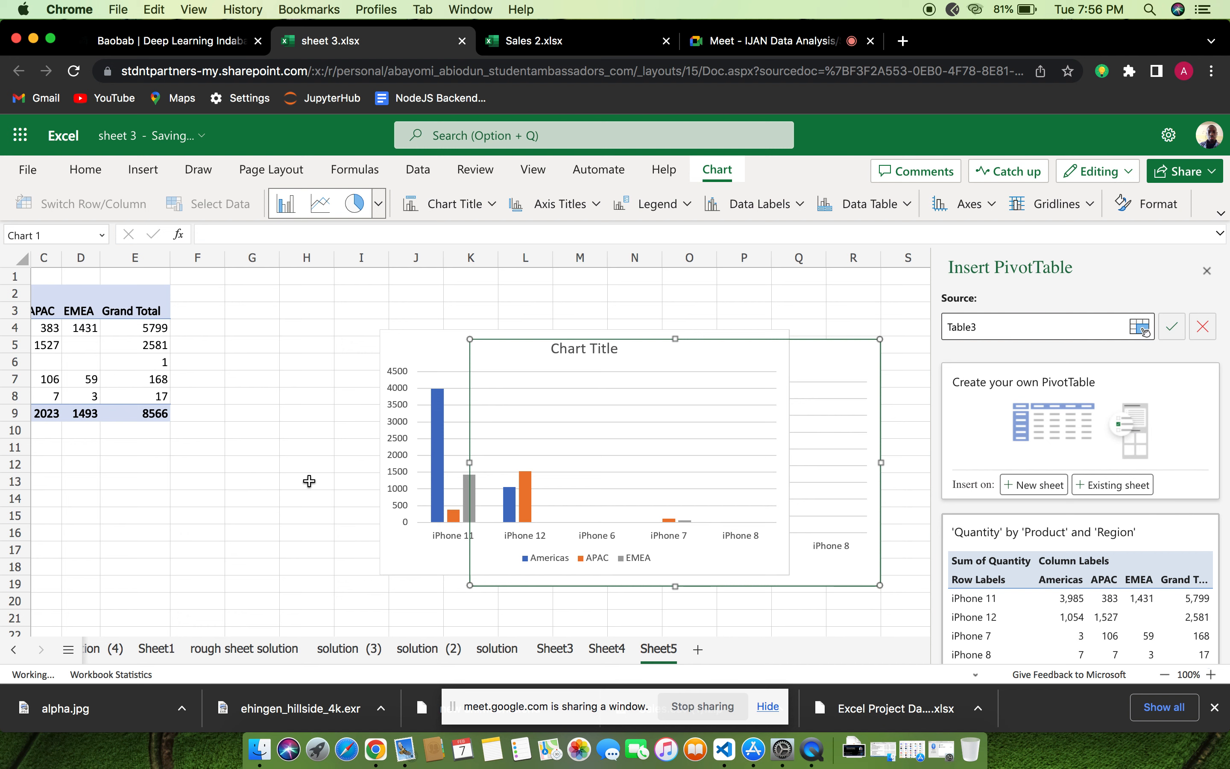
{"action": "left_click", "coordinate": [309, 482]}
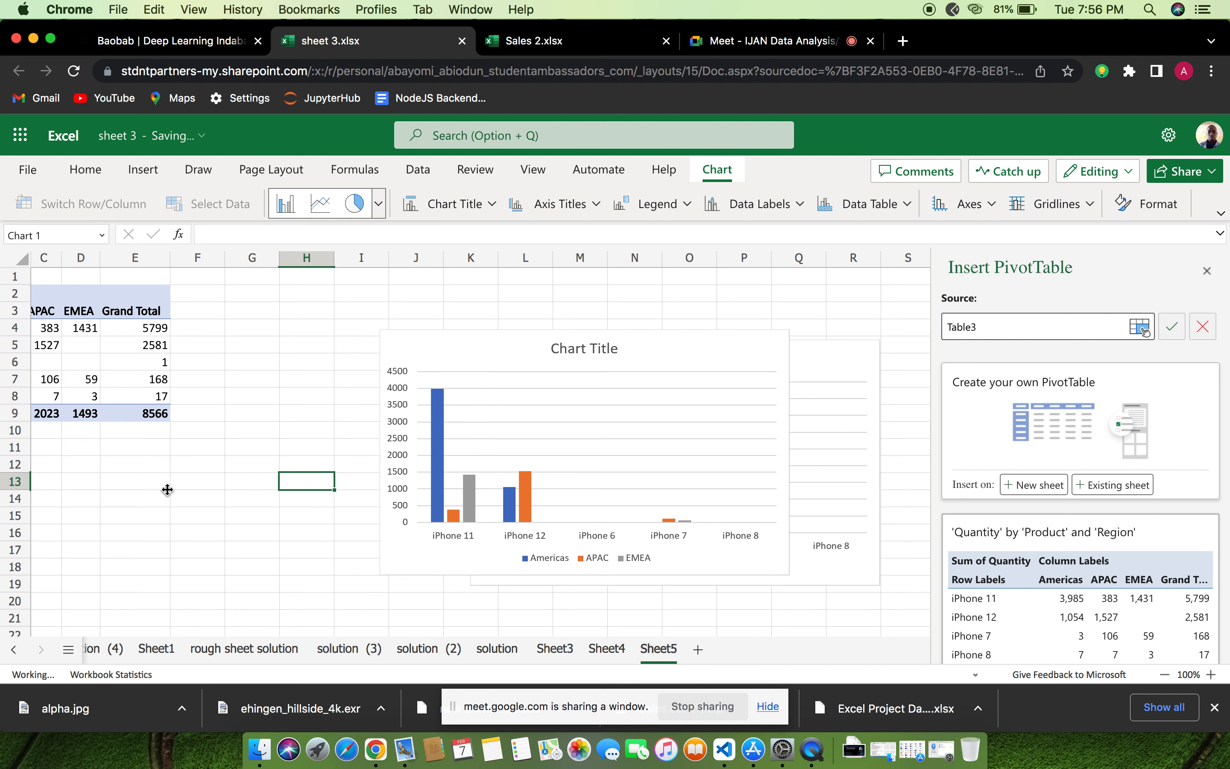
{"action": "scroll", "coordinate": [166, 488], "scroll_direction": "left", "scroll_amount": 2}
{"action": "scroll", "coordinate": [167, 488], "scroll_direction": "left", "scroll_amount": 3}
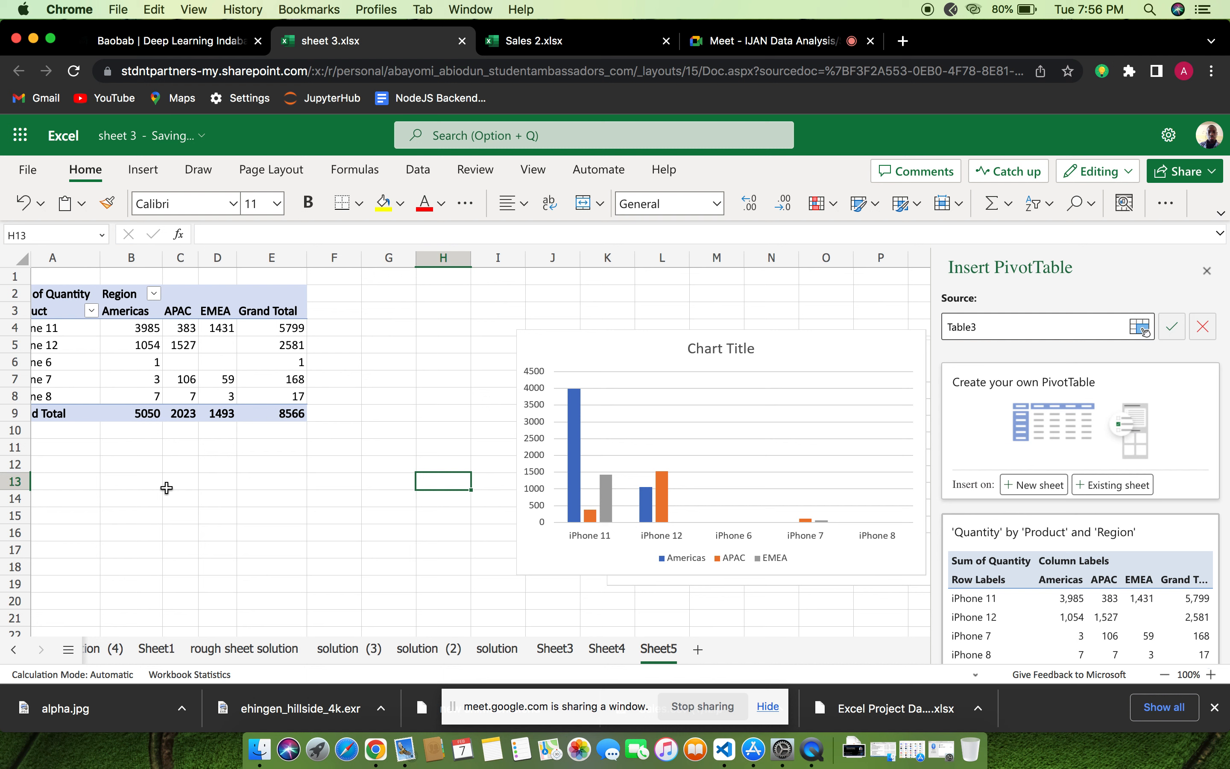
{"action": "scroll", "coordinate": [190, 392], "scroll_direction": "left", "scroll_amount": 1}
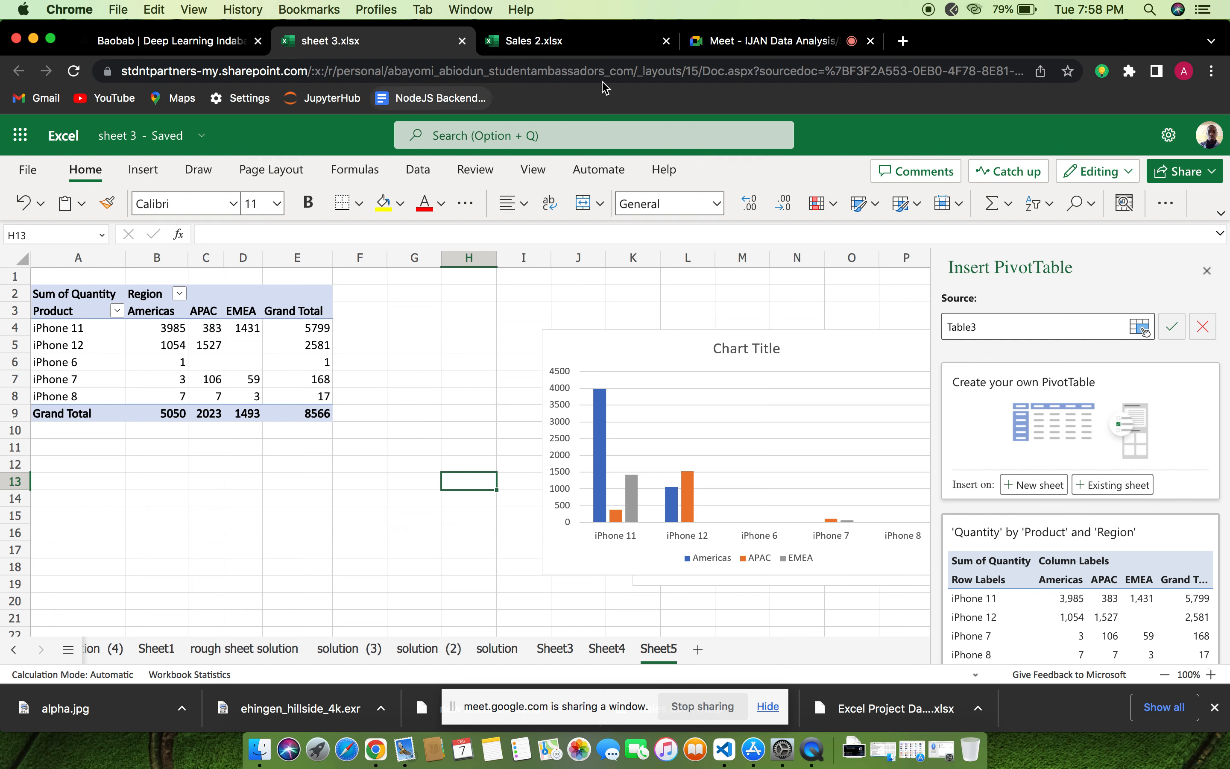
Switch to the Sales 2.xlsx workbook, reload it and show its Sales Data sheet
{"action": "left_click", "coordinate": [534, 43]}
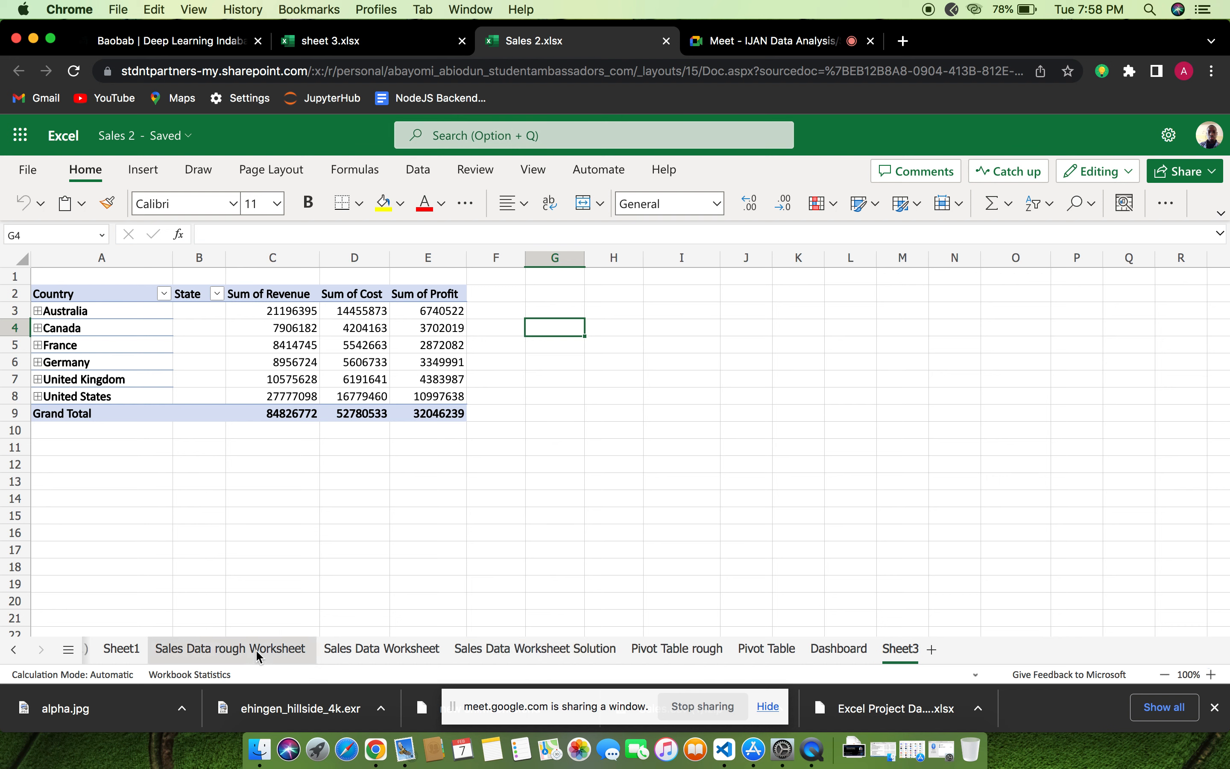
{"action": "scroll", "coordinate": [260, 653], "scroll_direction": "left", "scroll_amount": 5}
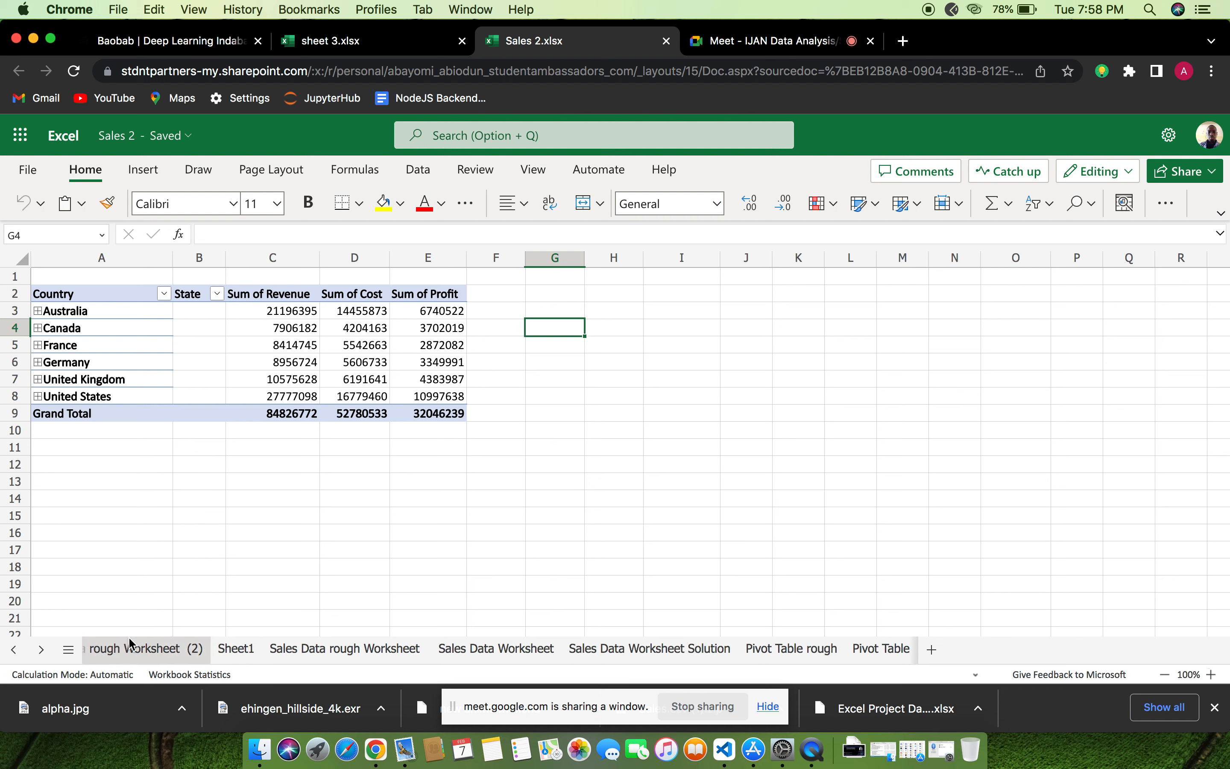
{"action": "scroll", "coordinate": [130, 645], "scroll_direction": "left", "scroll_amount": 2}
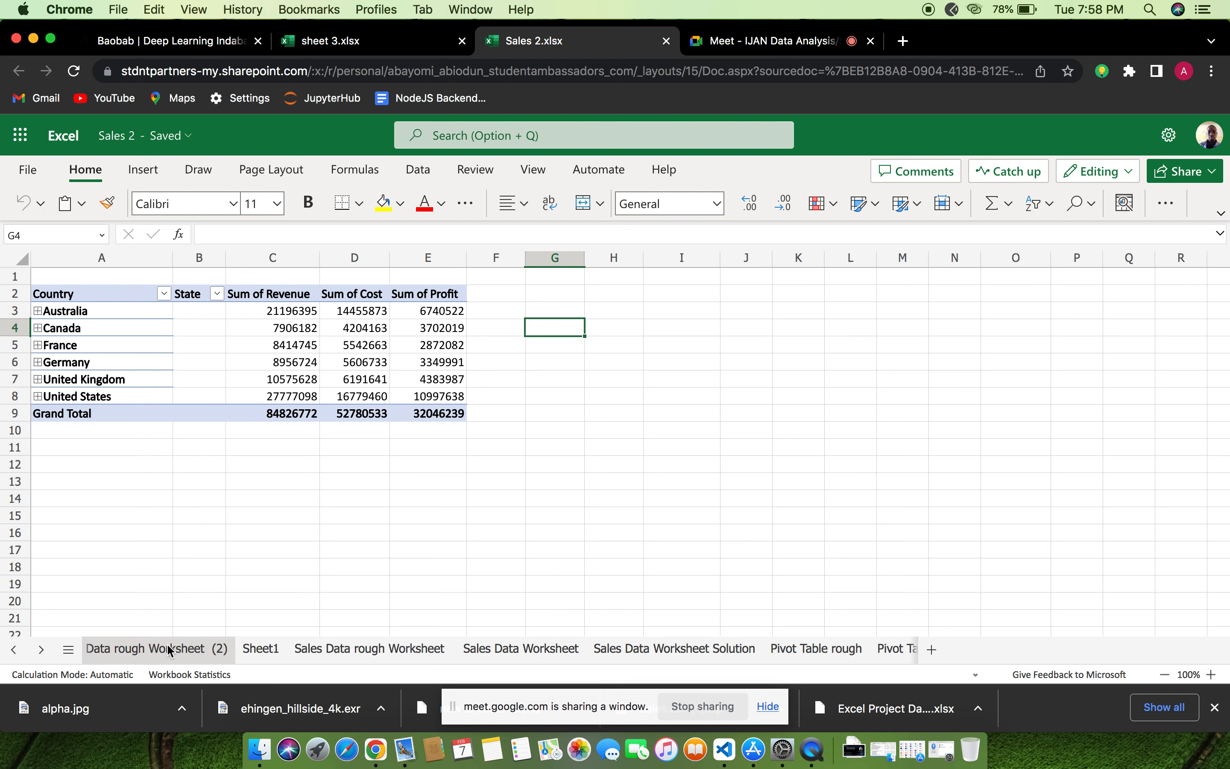
{"action": "scroll", "coordinate": [188, 651], "scroll_direction": "left", "scroll_amount": 3}
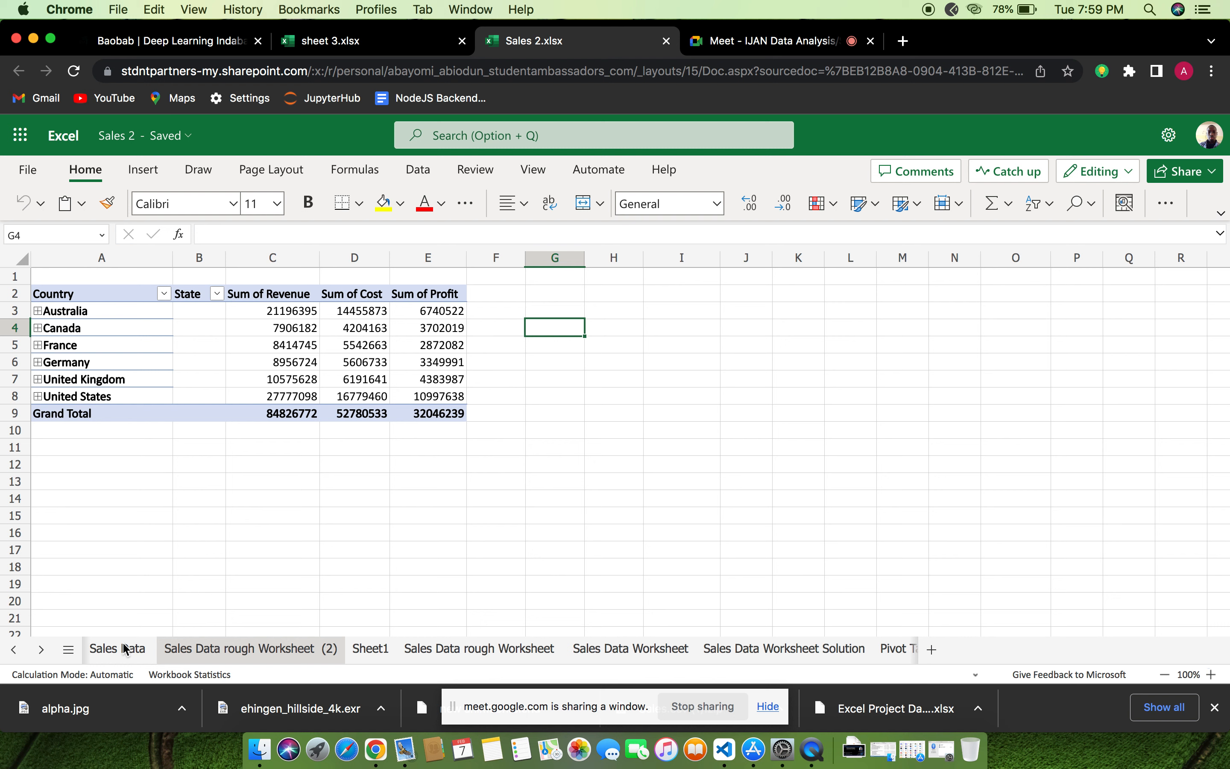
{"action": "left_click", "coordinate": [74, 71]}
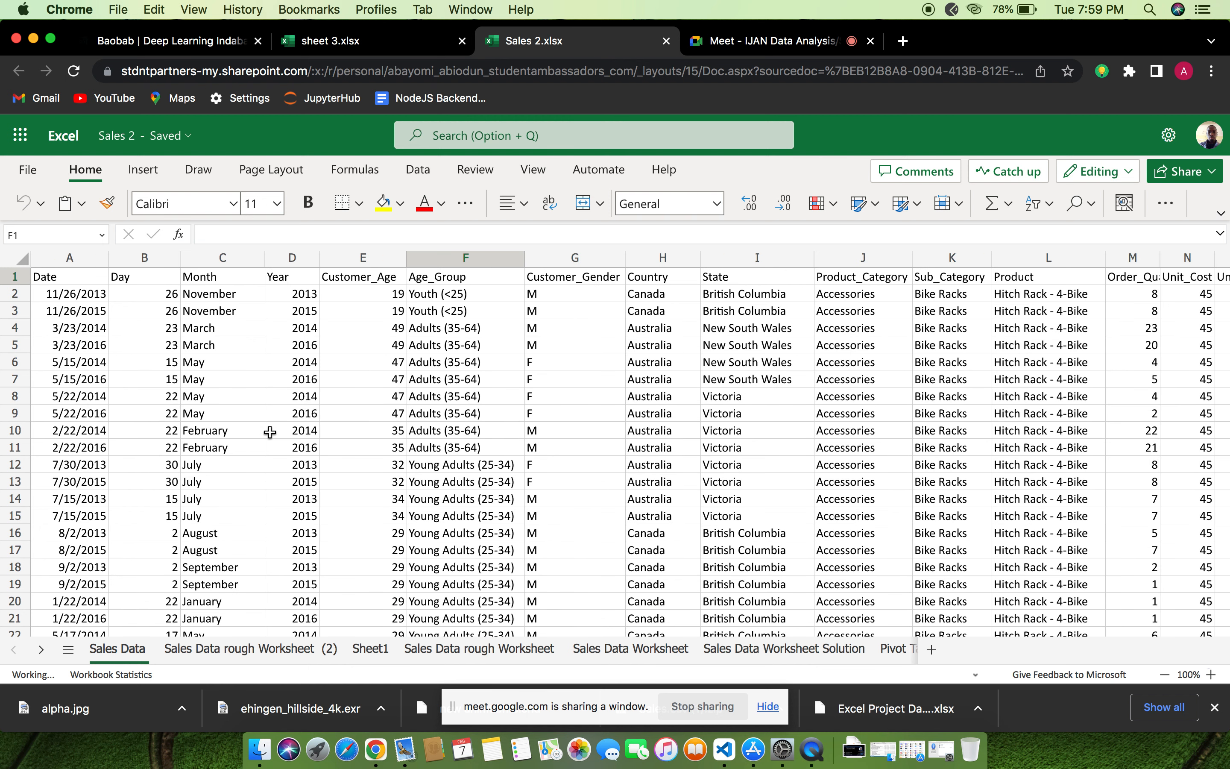
Examine the Sales Data records and all of their columns, from Date through Revenue
{"action": "scroll", "coordinate": [269, 432], "scroll_direction": "down", "scroll_amount": 3}
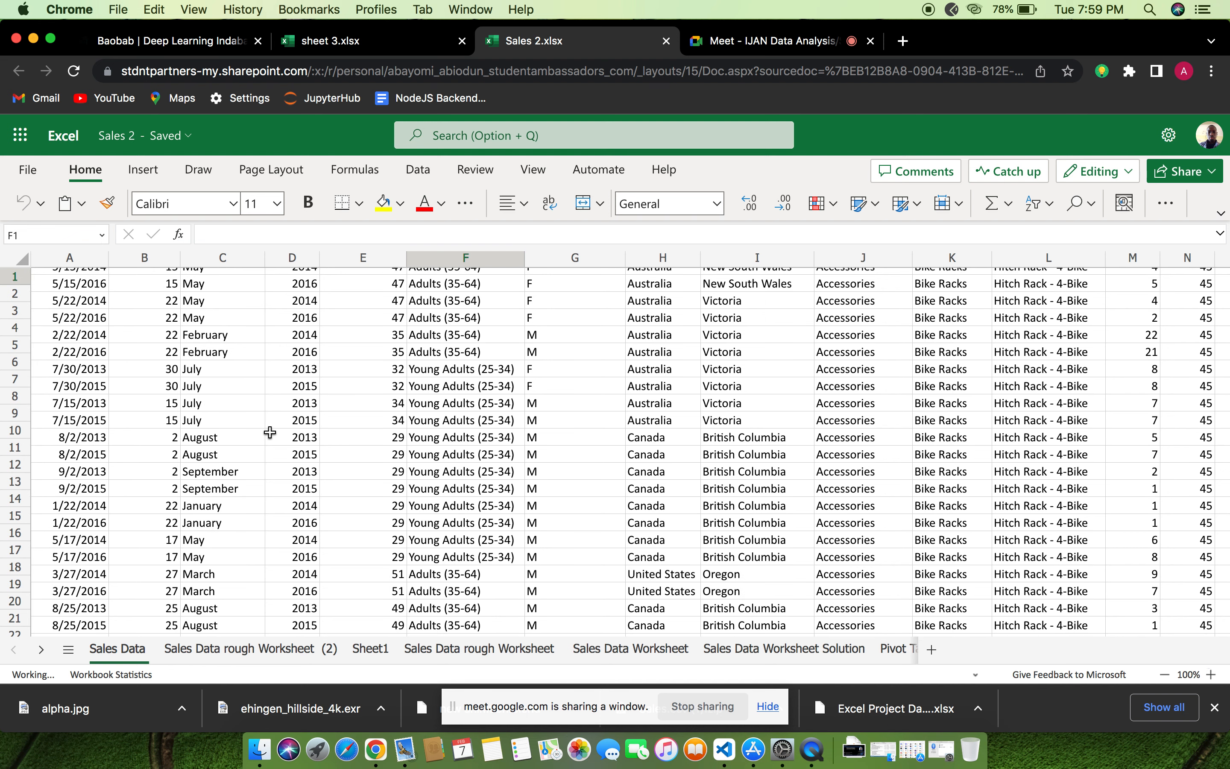
{"action": "scroll", "coordinate": [270, 432], "scroll_direction": "down", "scroll_amount": 10}
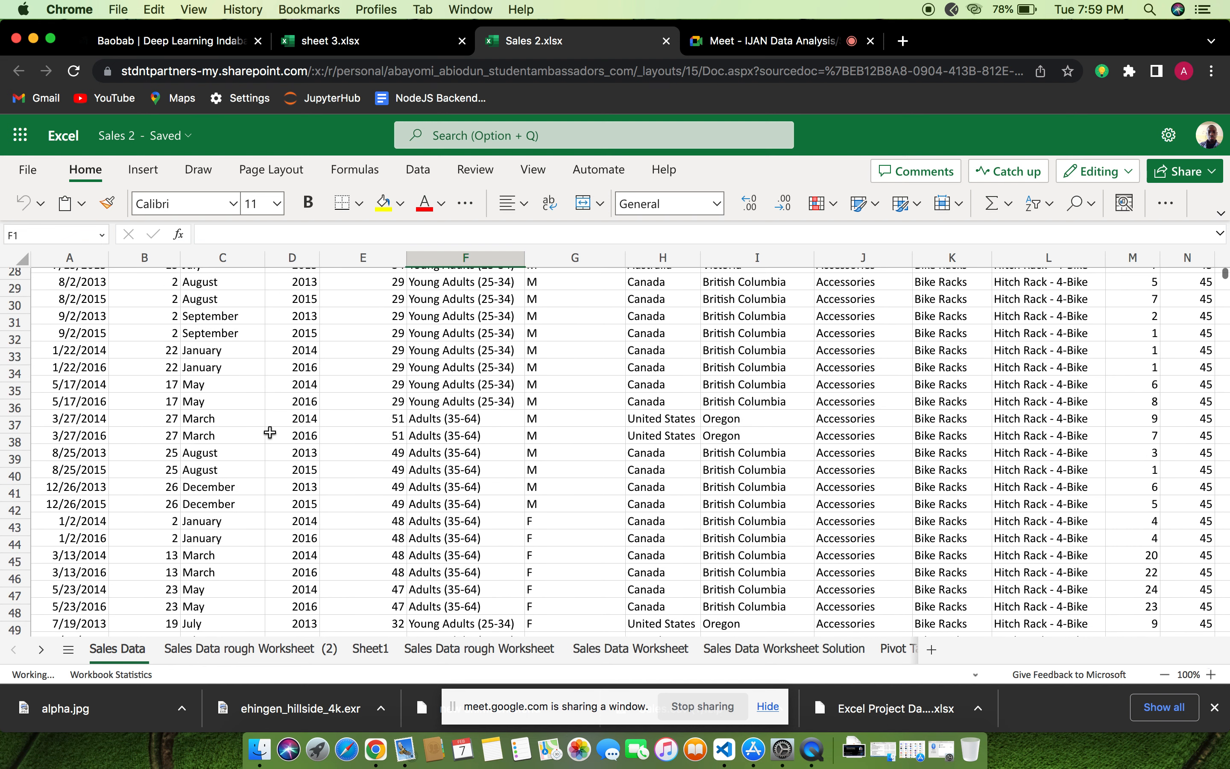
{"action": "scroll", "coordinate": [270, 432], "scroll_direction": "up", "scroll_amount": 4}
{"action": "scroll", "coordinate": [269, 432], "scroll_direction": "up", "scroll_amount": 5}
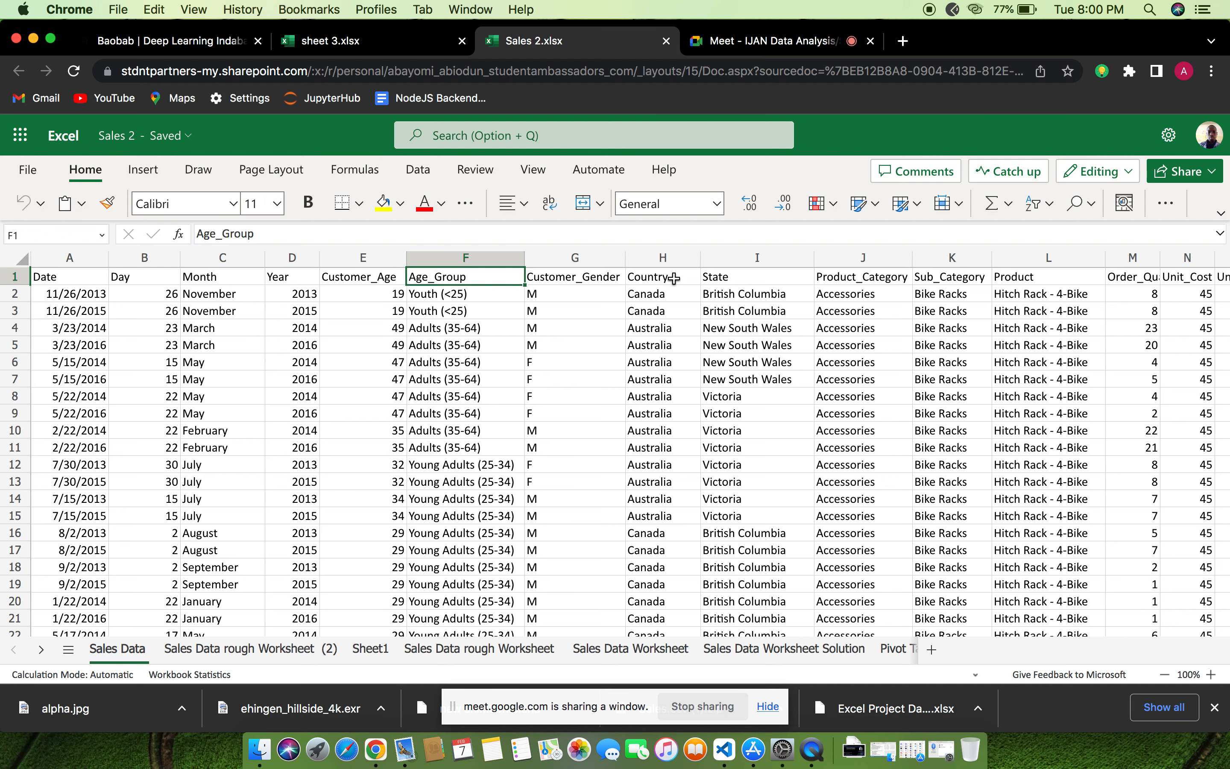
{"action": "scroll", "coordinate": [674, 278], "scroll_direction": "right", "scroll_amount": 10}
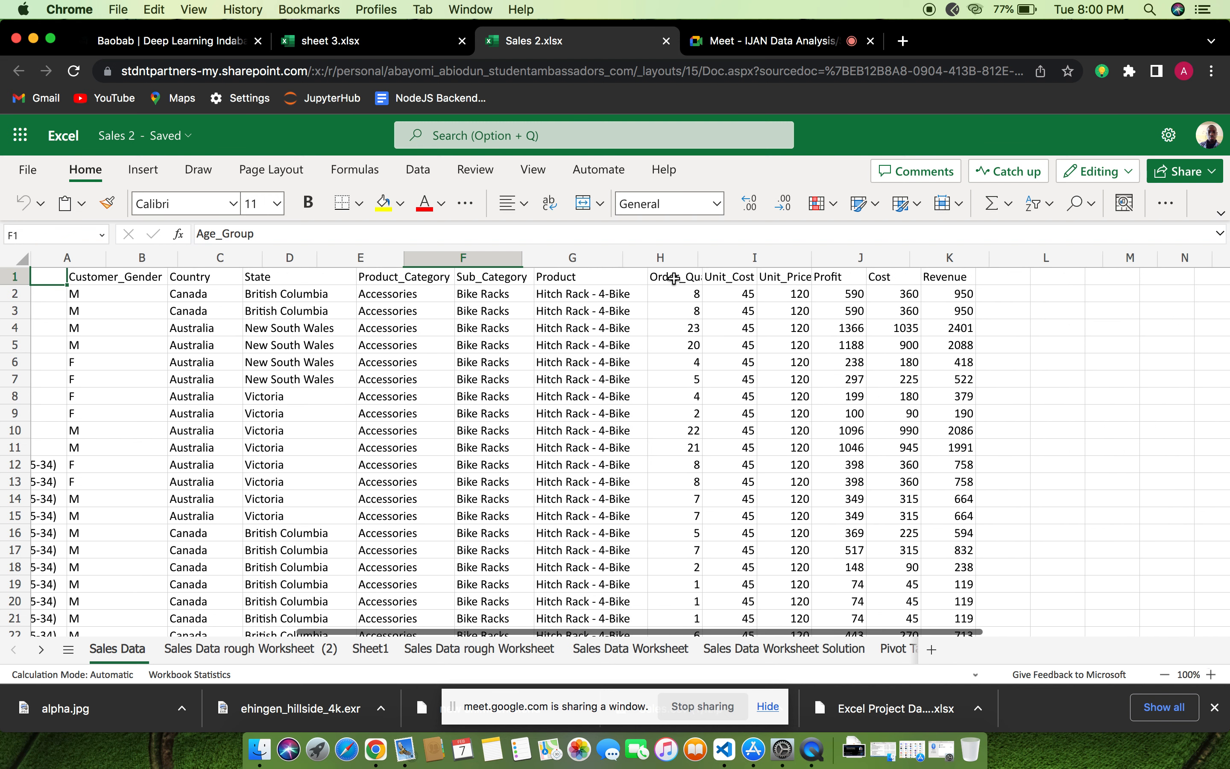
{"action": "scroll", "coordinate": [674, 278], "scroll_direction": "right", "scroll_amount": 5}
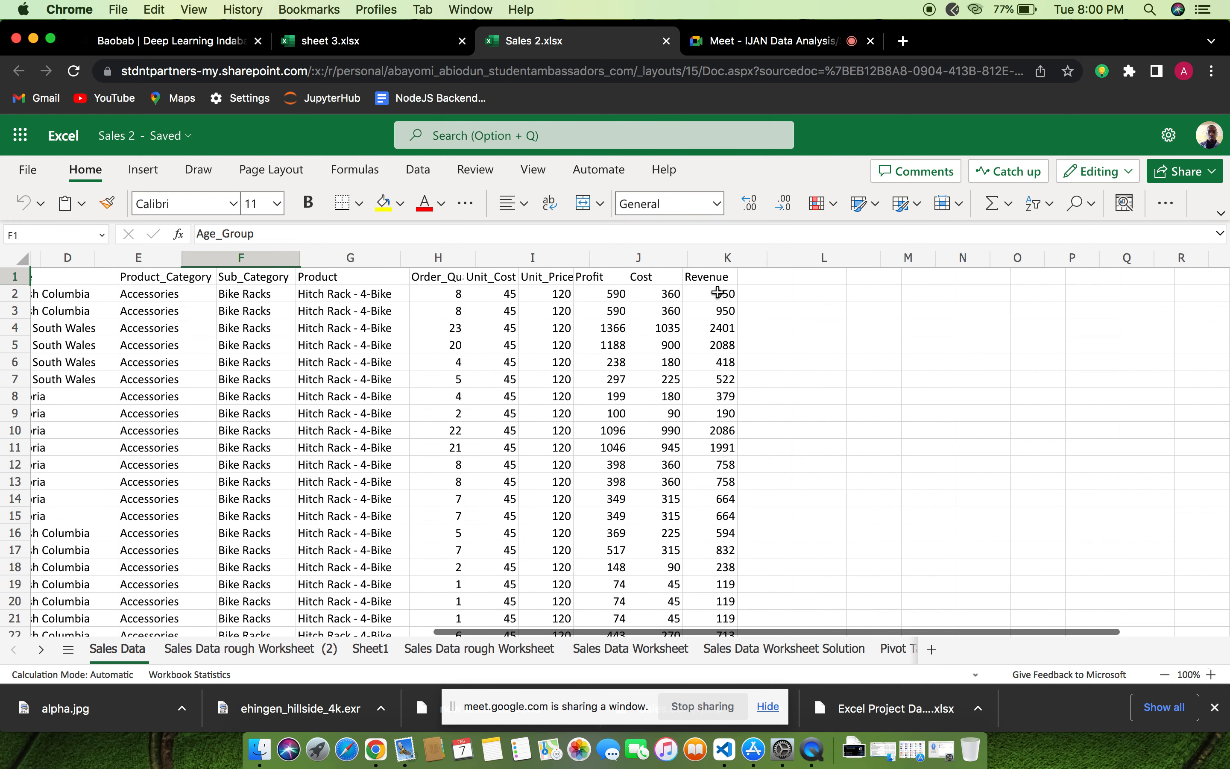
{"action": "scroll", "coordinate": [717, 292], "scroll_direction": "right", "scroll_amount": 2}
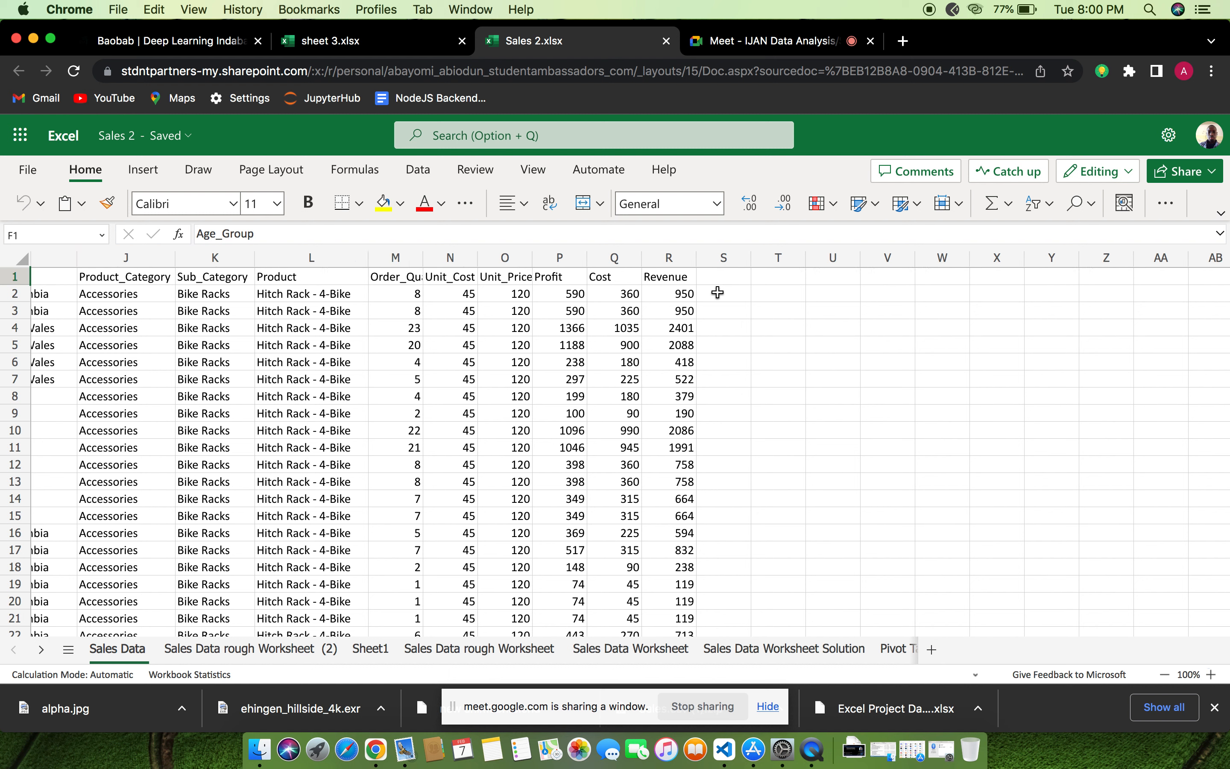
{"action": "scroll", "coordinate": [299, 292], "scroll_direction": "left", "scroll_amount": 3}
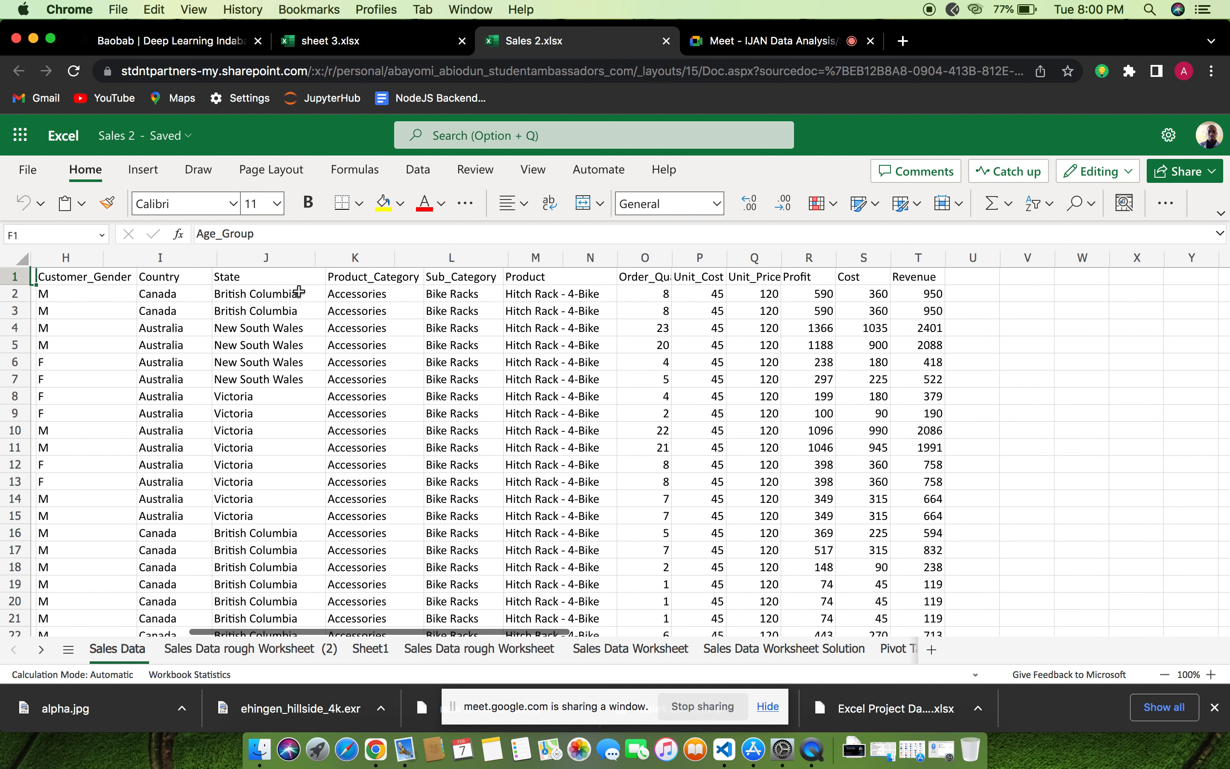
{"action": "scroll", "coordinate": [299, 292], "scroll_direction": "left", "scroll_amount": 10}
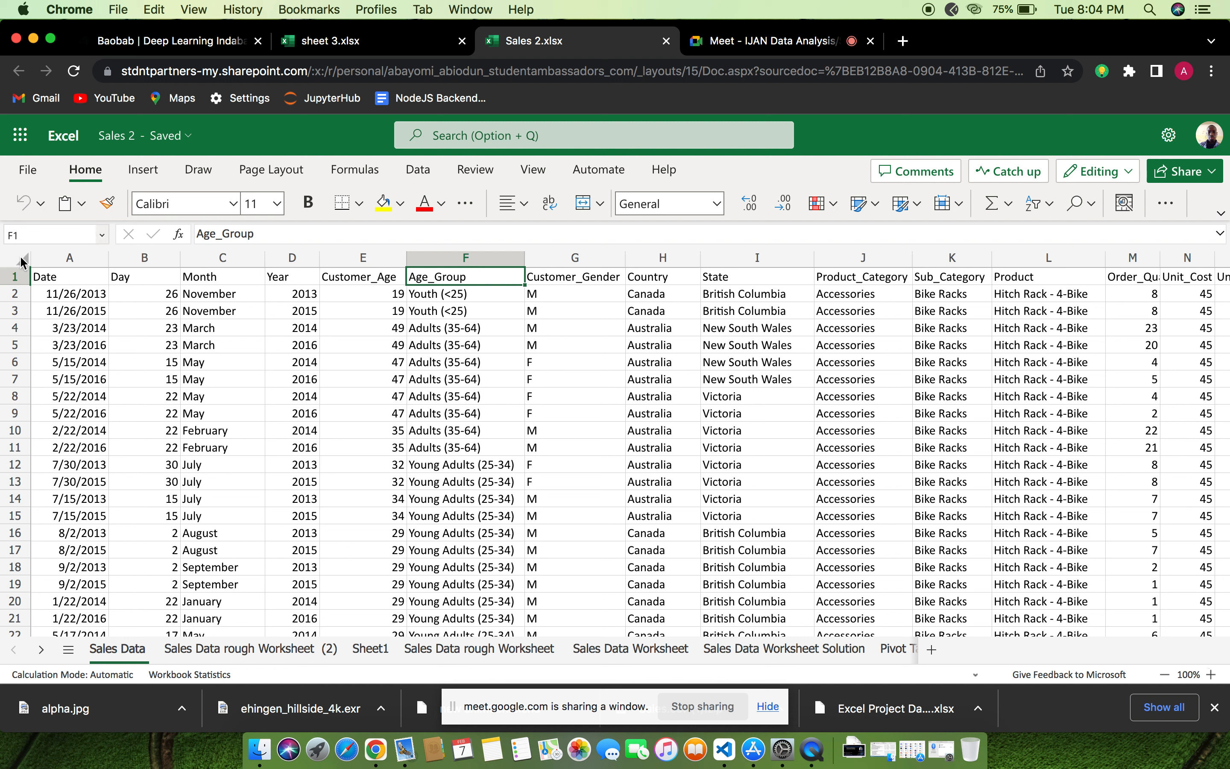
Remove duplicate rows from the entire Sales Data sheet, comparing all columns and treating the first row as headers
{"action": "left_click", "coordinate": [22, 259]}
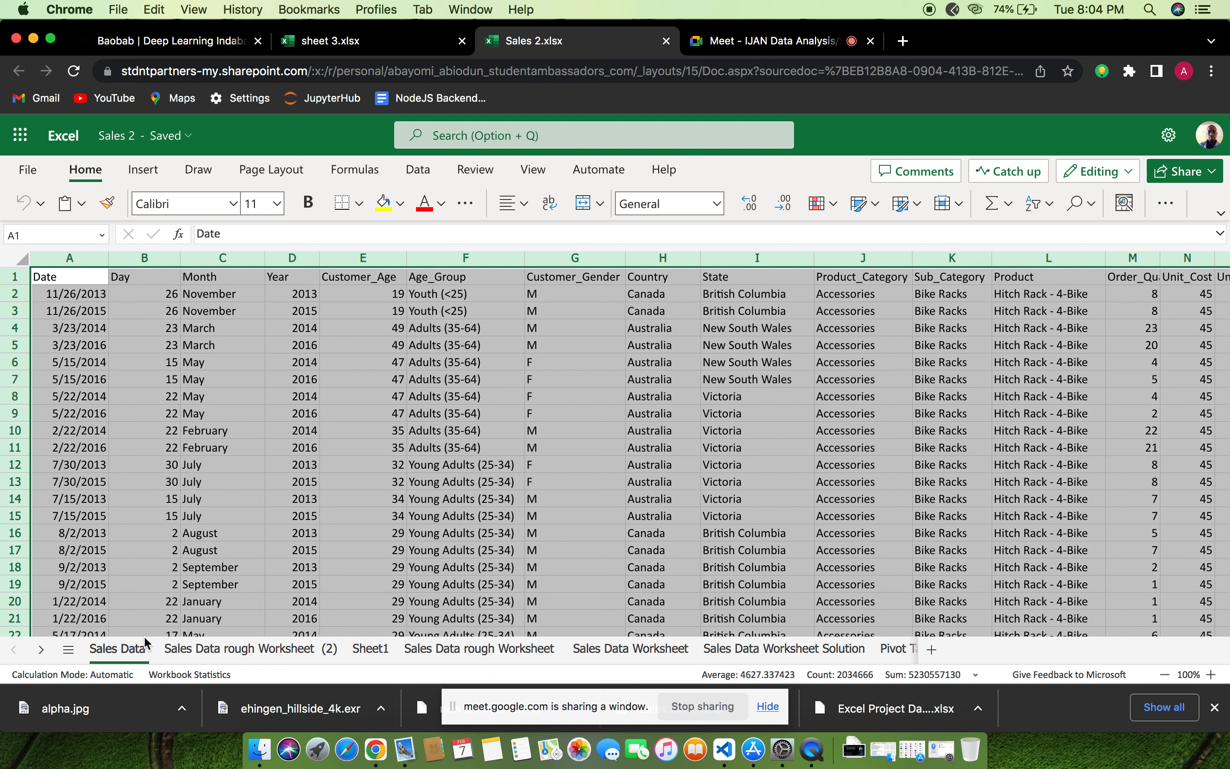
{"action": "left_click", "coordinate": [117, 656]}
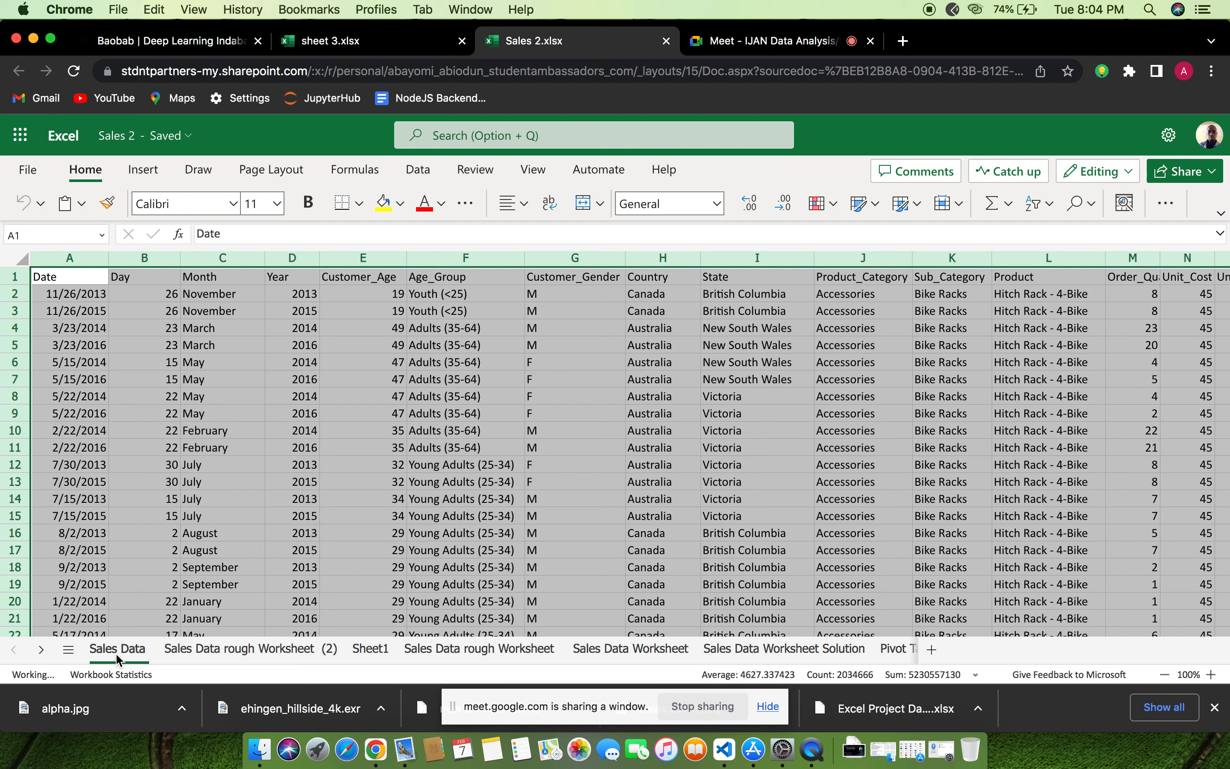
{"action": "right_click", "coordinate": [117, 657]}
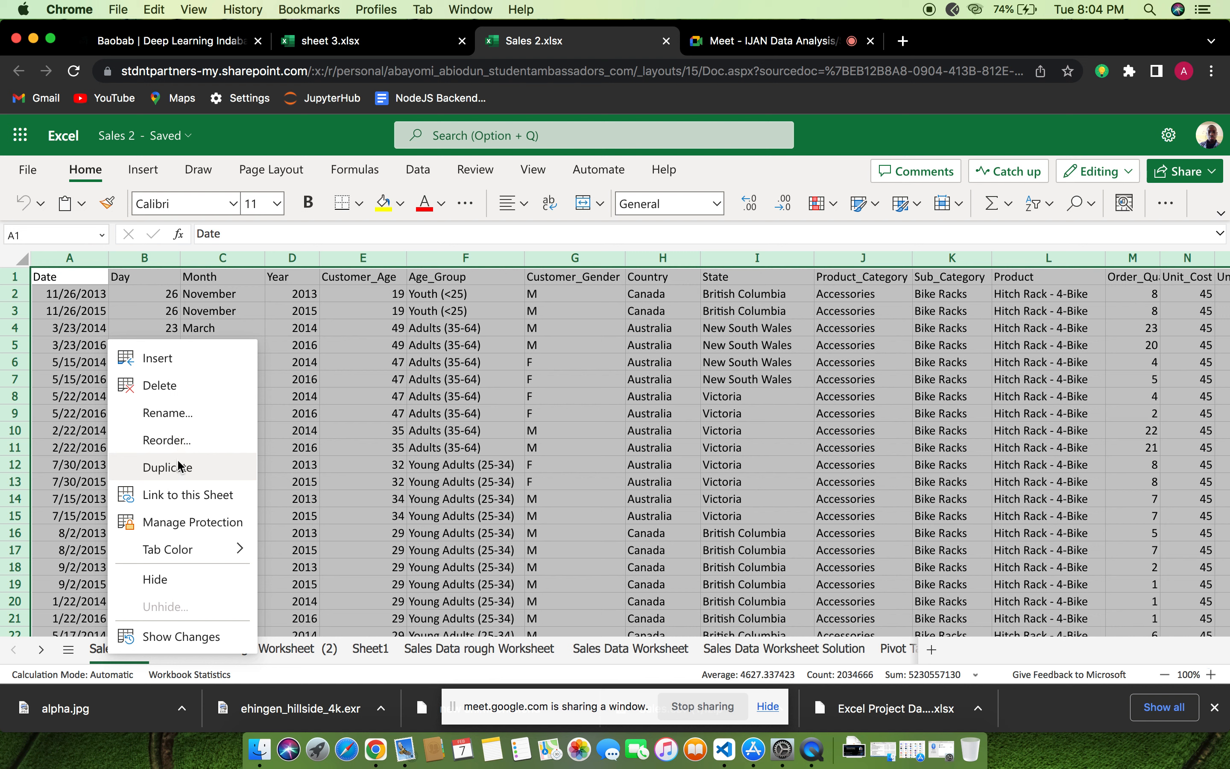
{"action": "left_click", "coordinate": [104, 651]}
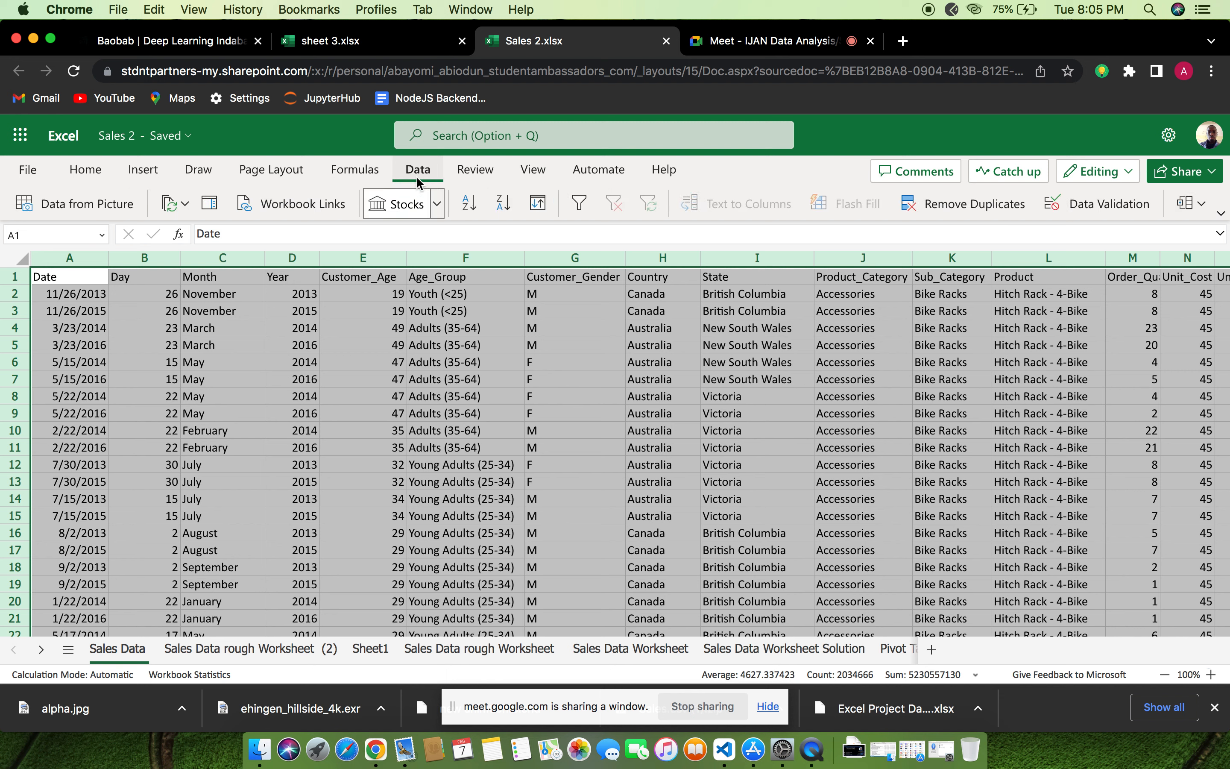
{"action": "left_click", "coordinate": [954, 202]}
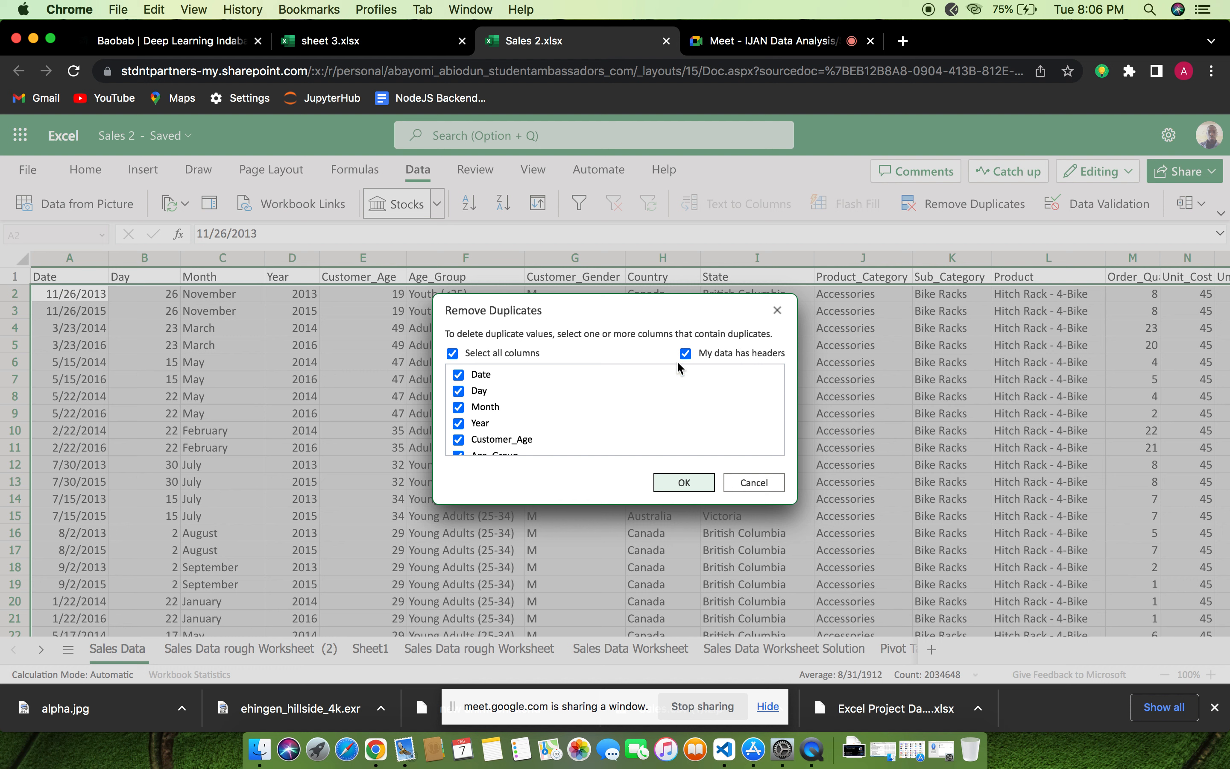
{"action": "left_click", "coordinate": [684, 482]}
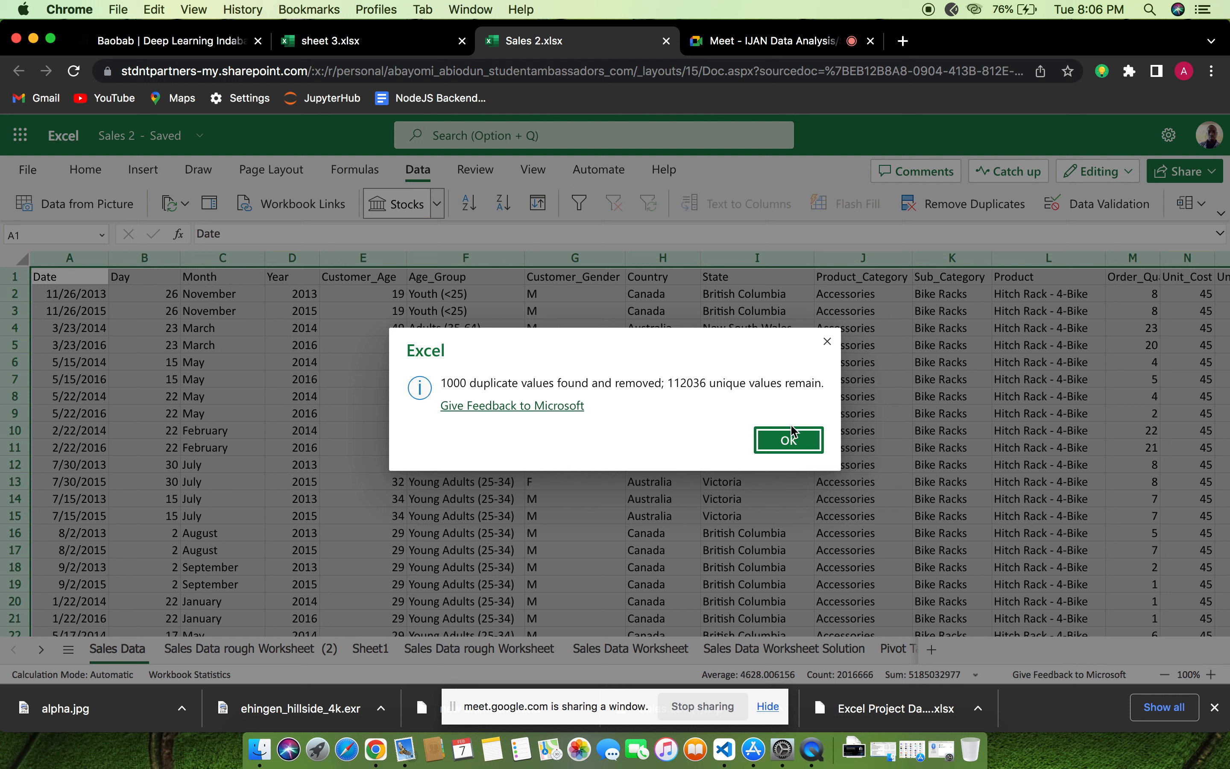
{"action": "left_click", "coordinate": [789, 441]}
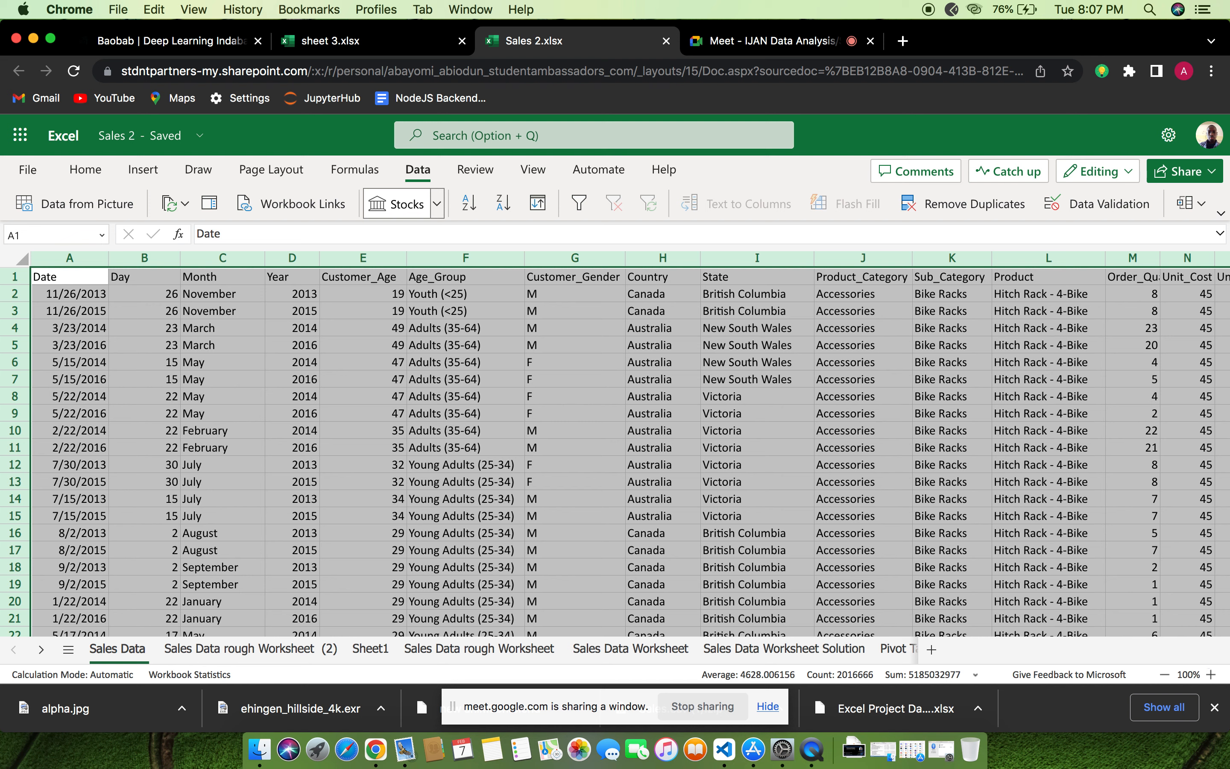
{"action": "left_click", "coordinate": [217, 296]}
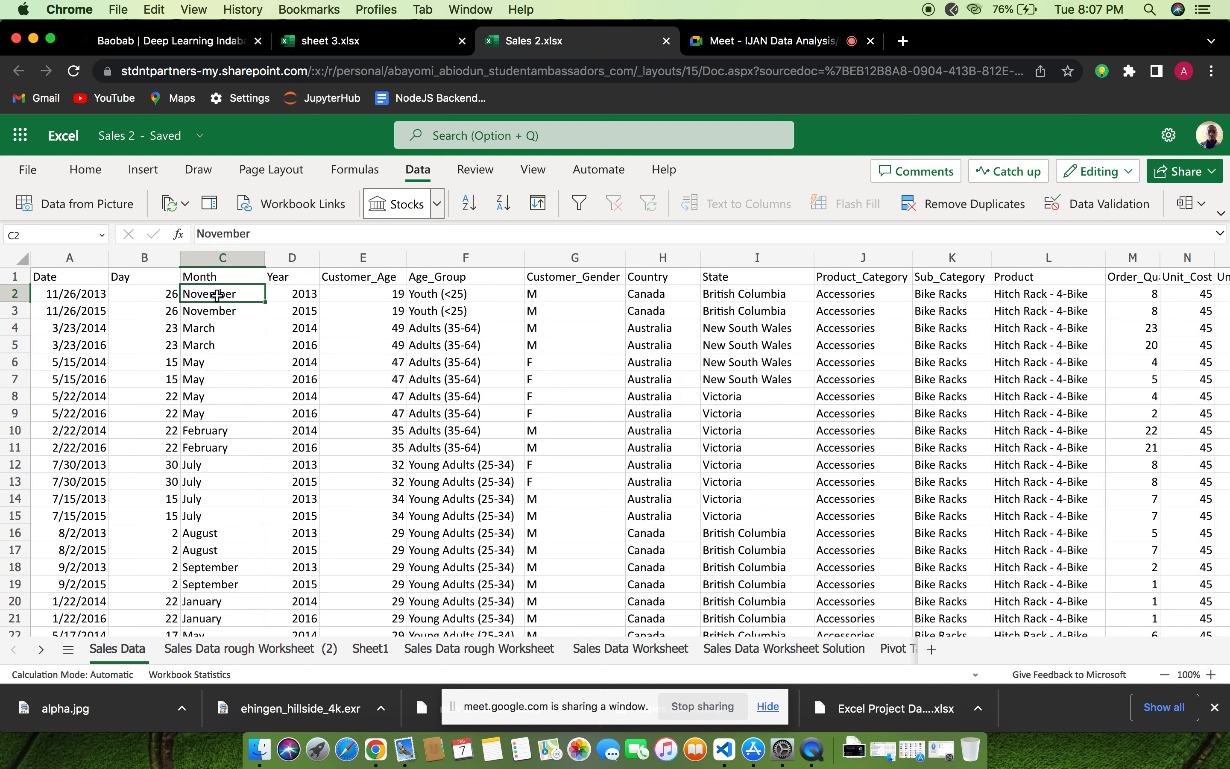
Replace every "M" in the Customer_Gender column with "Male"
{"action": "left_click", "coordinate": [605, 277]}
{"action": "left_click", "coordinate": [593, 260]}
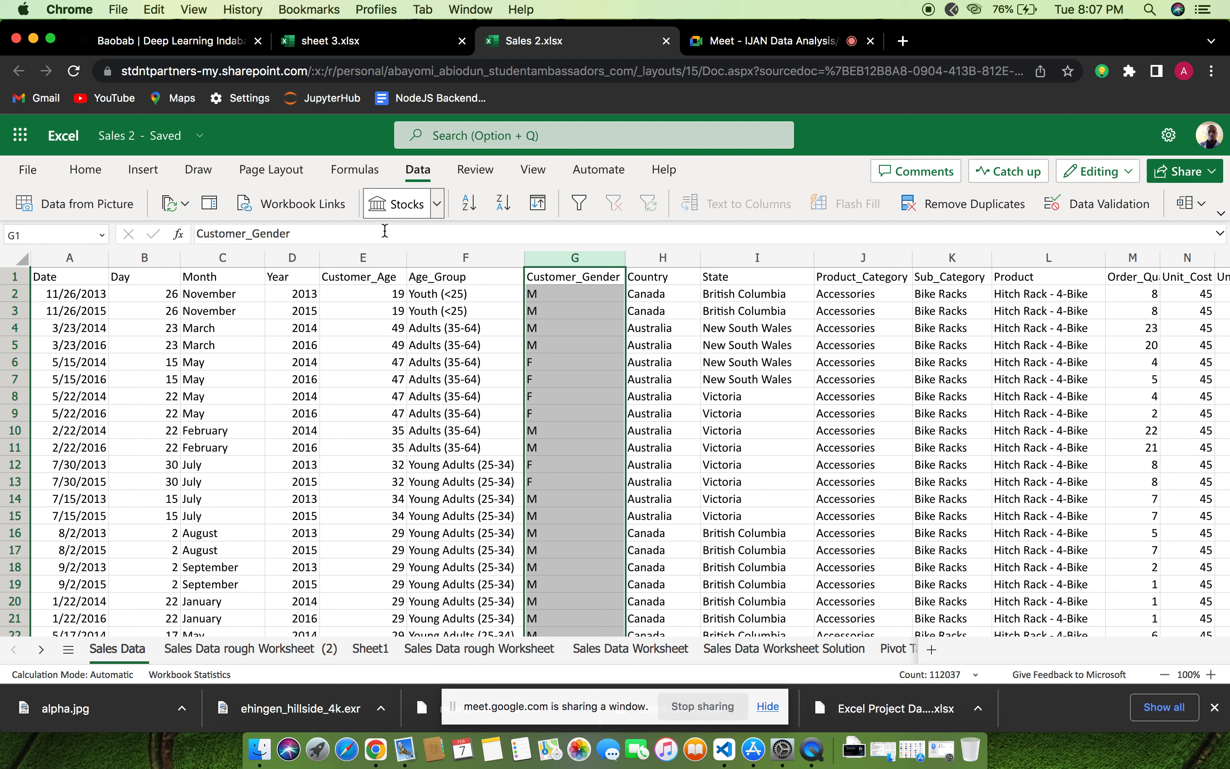
{"action": "left_click", "coordinate": [86, 172]}
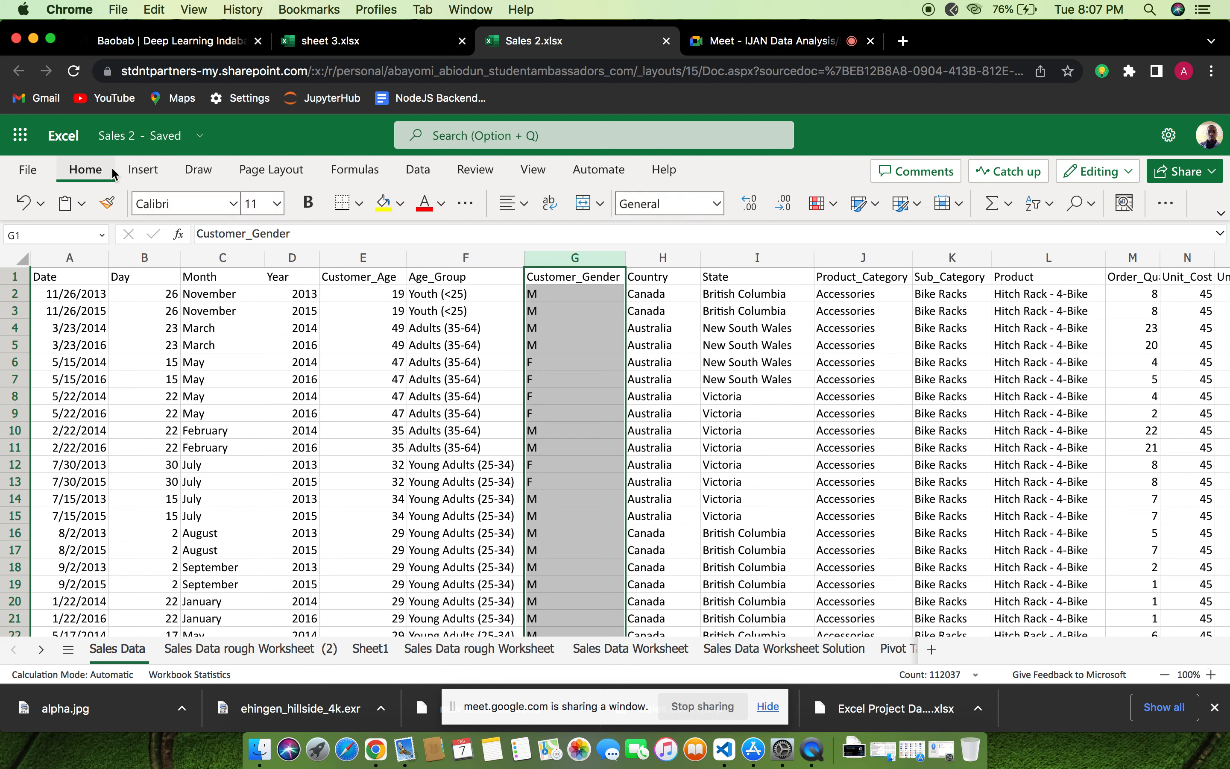
{"action": "left_click", "coordinate": [1046, 207]}
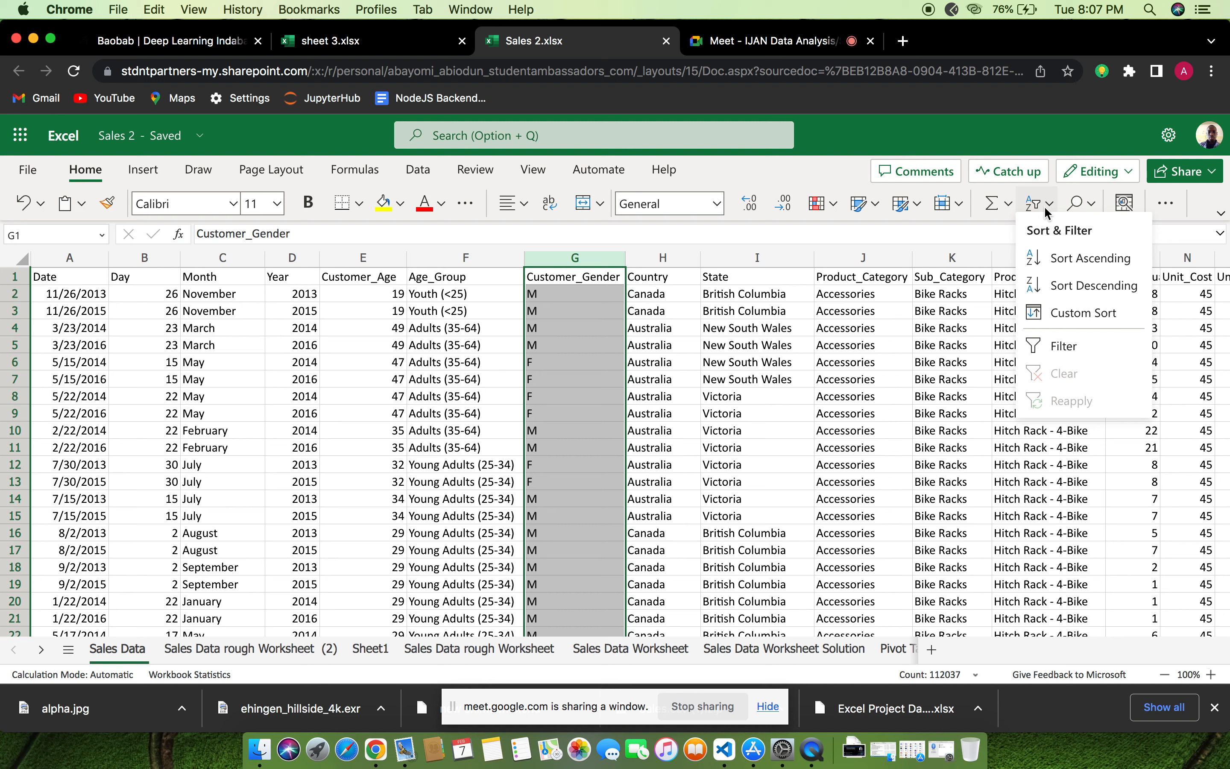
{"action": "left_click", "coordinate": [1091, 205]}
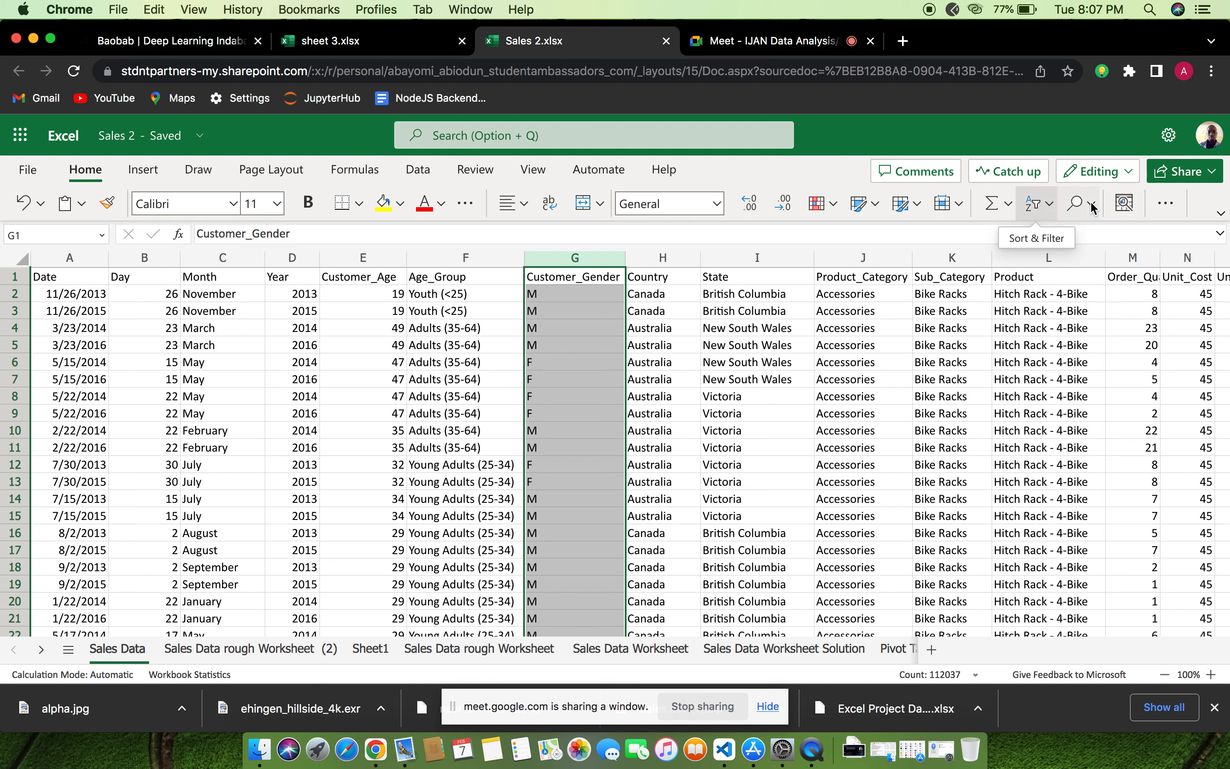
{"action": "left_click", "coordinate": [1104, 260]}
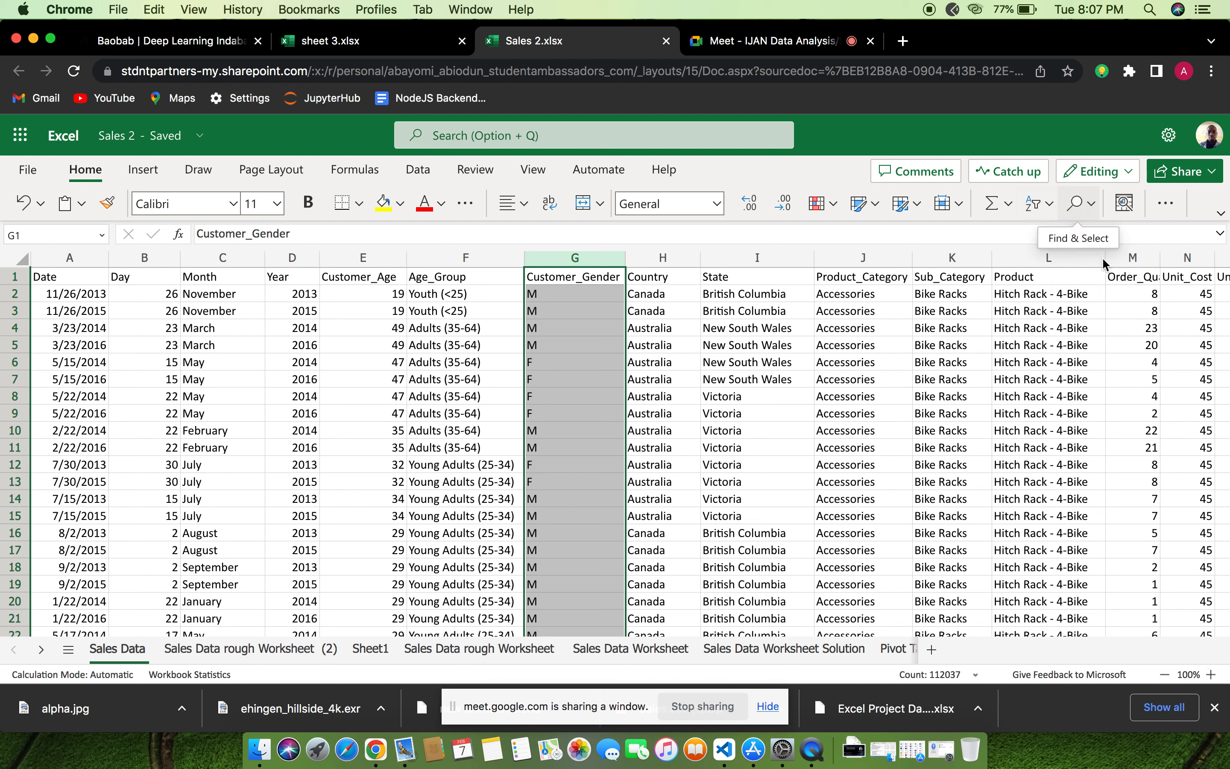
{"action": "left_click", "coordinate": [1092, 205]}
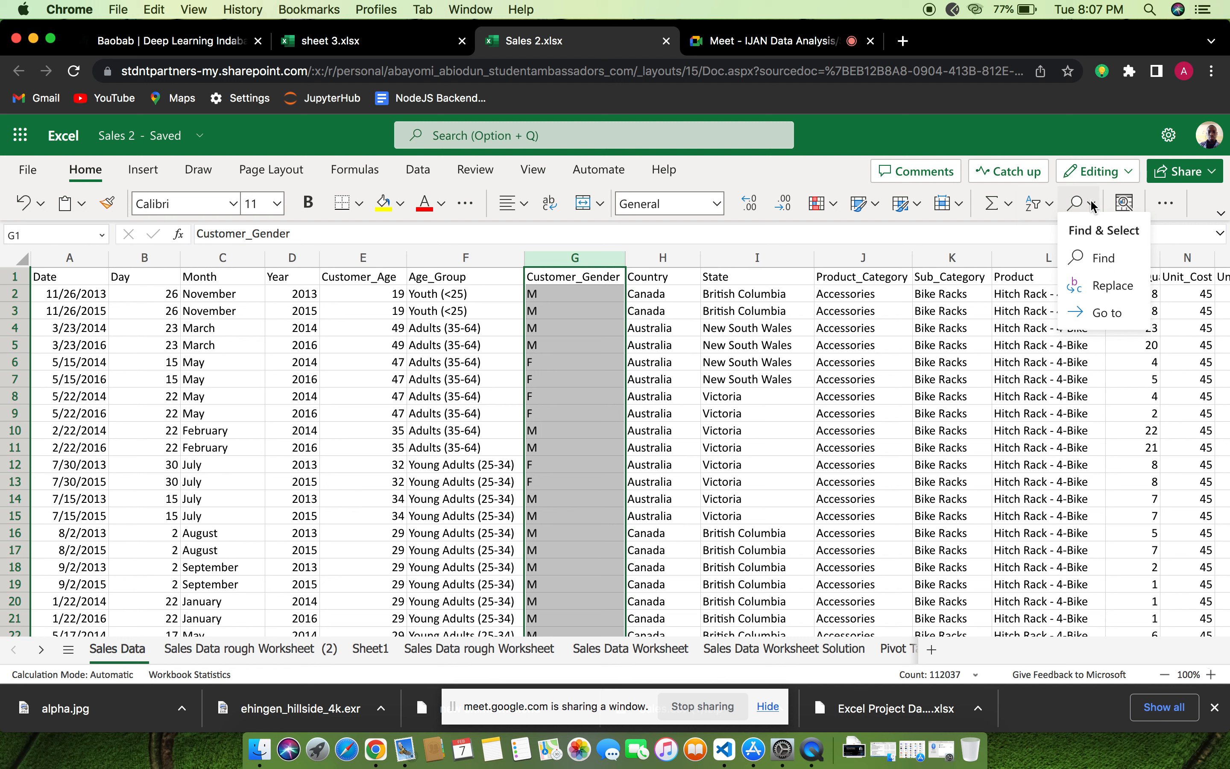
{"action": "left_click", "coordinate": [1098, 268]}
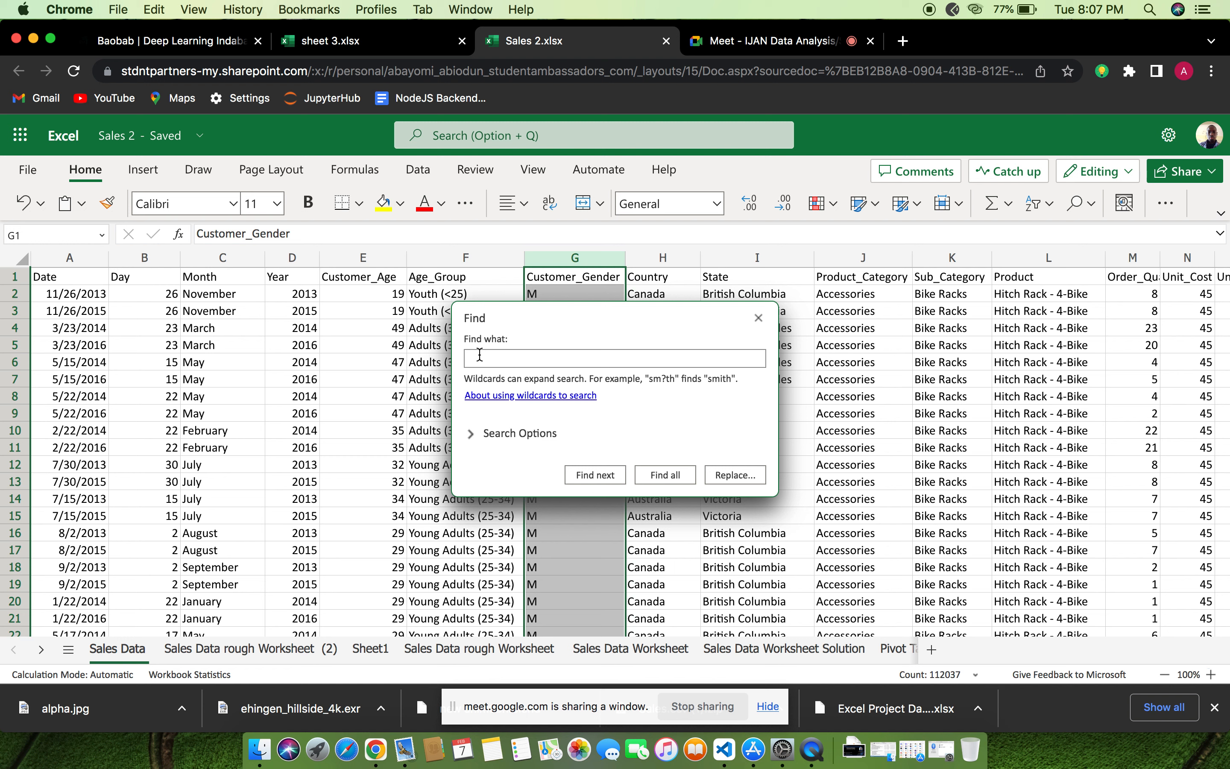
{"action": "type", "text": "M"}
{"action": "left_click", "coordinate": [493, 438]}
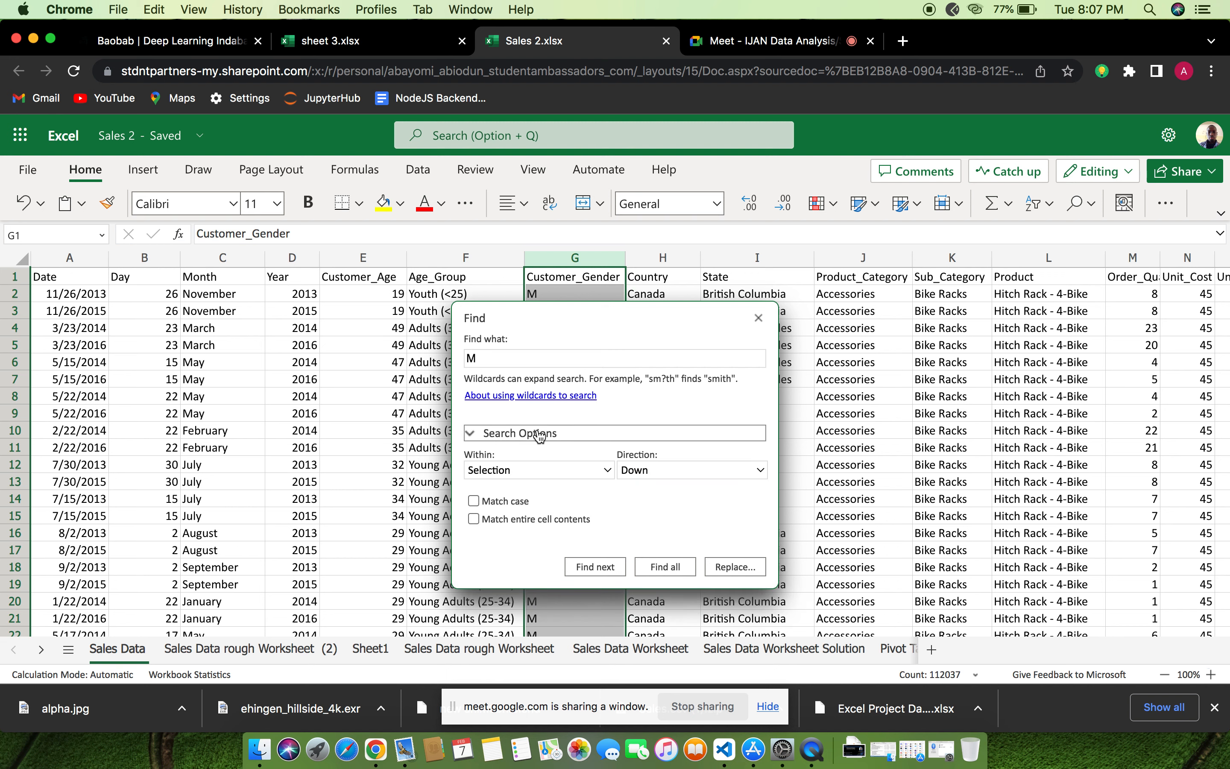
{"action": "left_click", "coordinate": [470, 434]}
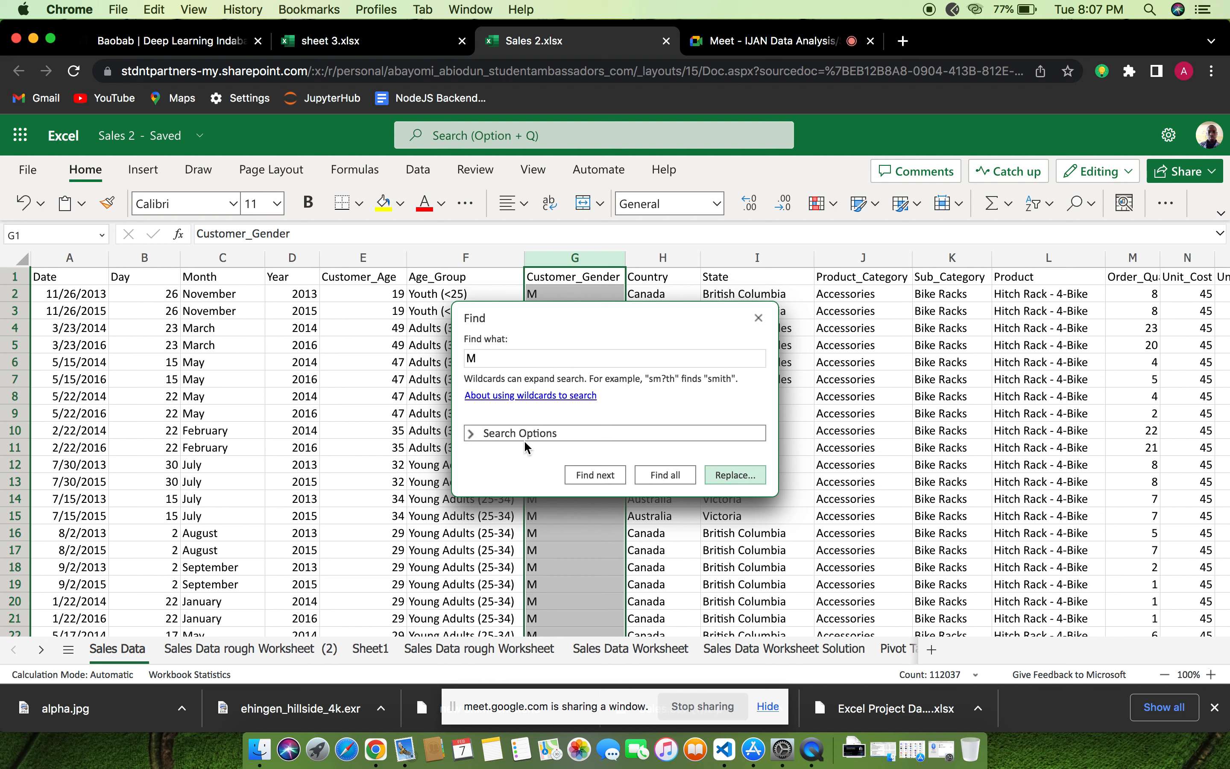
{"action": "key", "text": "ctrl+h"}
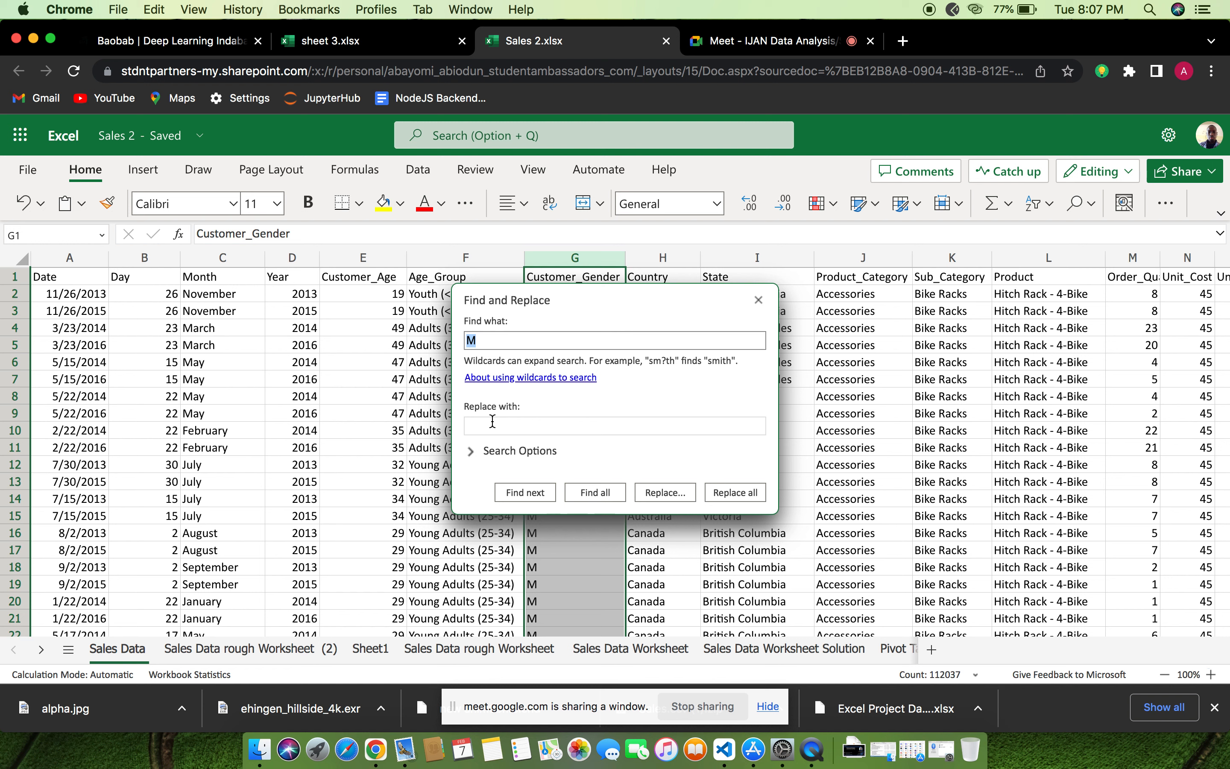
{"action": "left_click", "coordinate": [492, 425]}
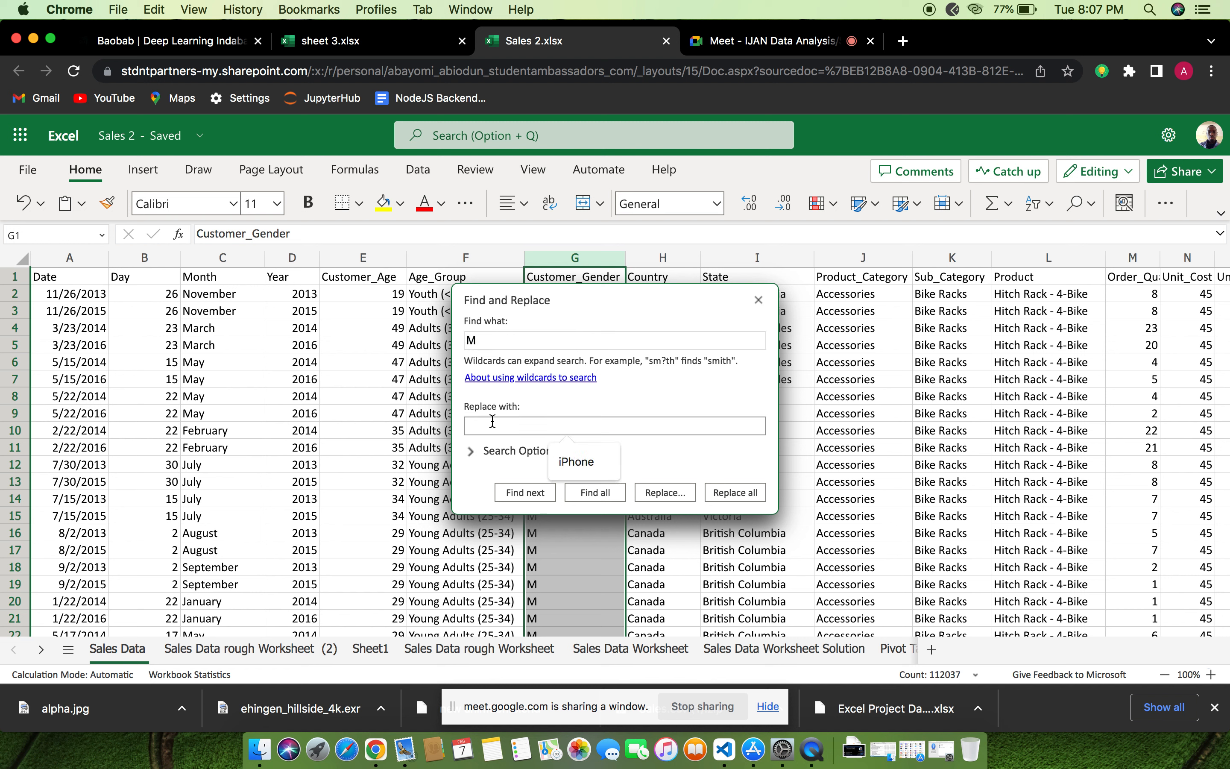
{"action": "type", "text": "Mal"}
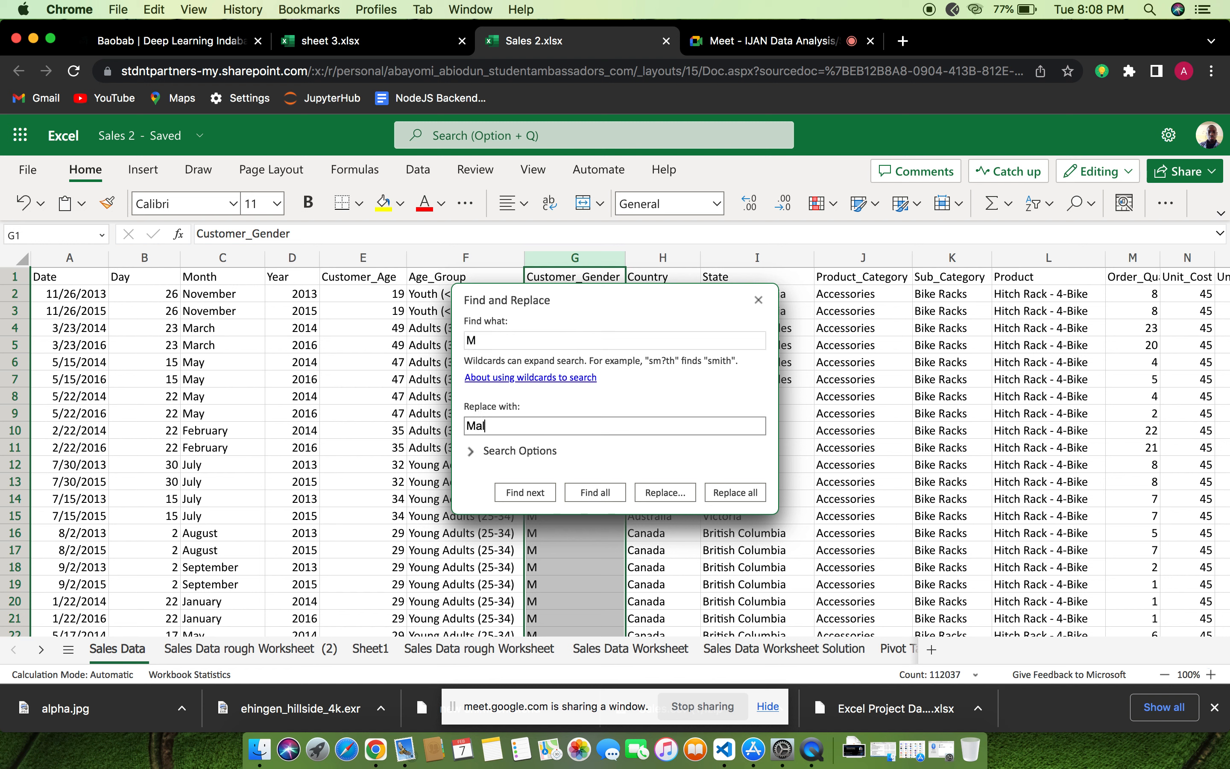
{"action": "type", "text": "e"}
{"action": "left_click", "coordinate": [730, 489]}
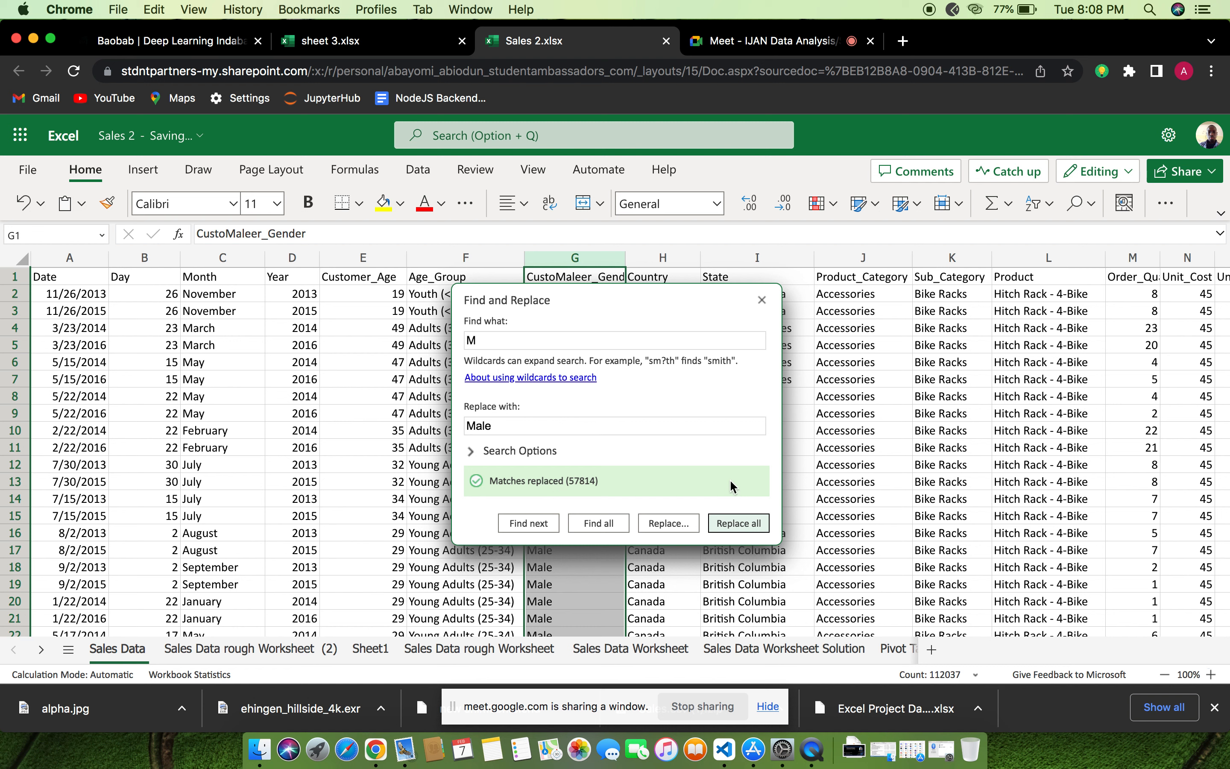
{"action": "left_click", "coordinate": [761, 300]}
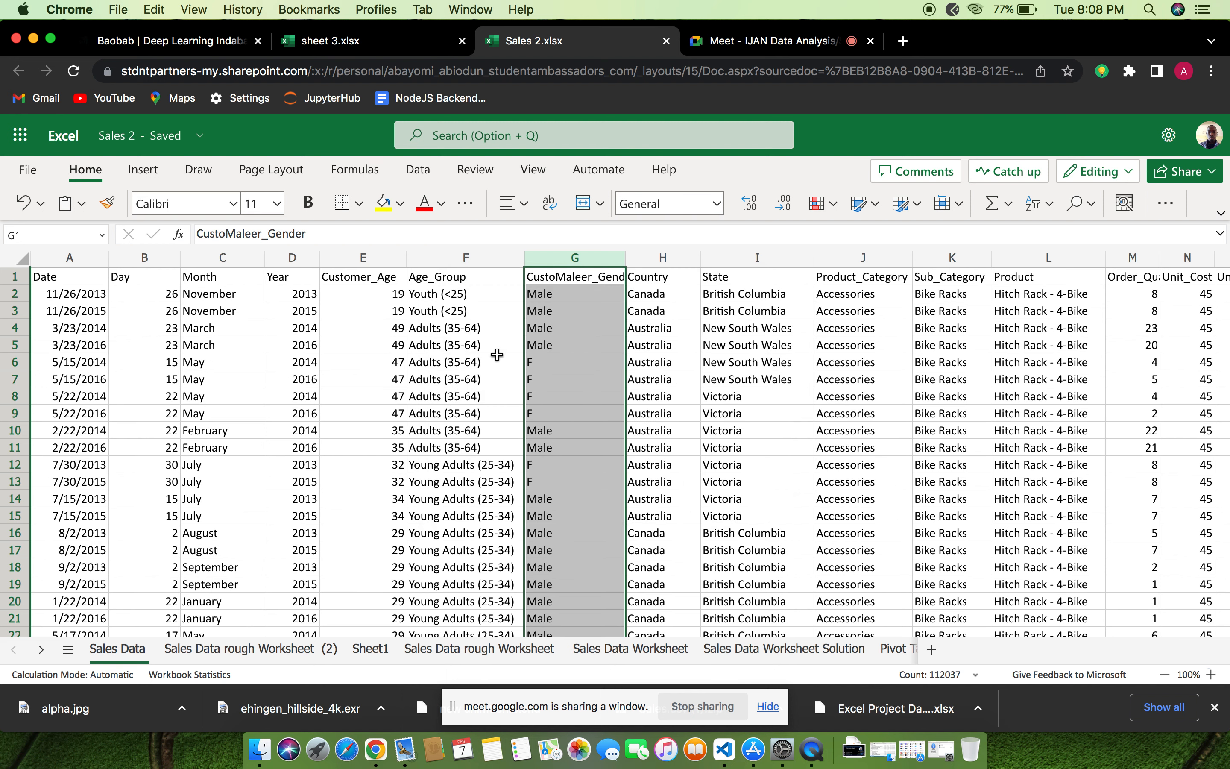
Replace every "F" in the customer gender column with "Female"
{"action": "left_click", "coordinate": [1093, 203]}
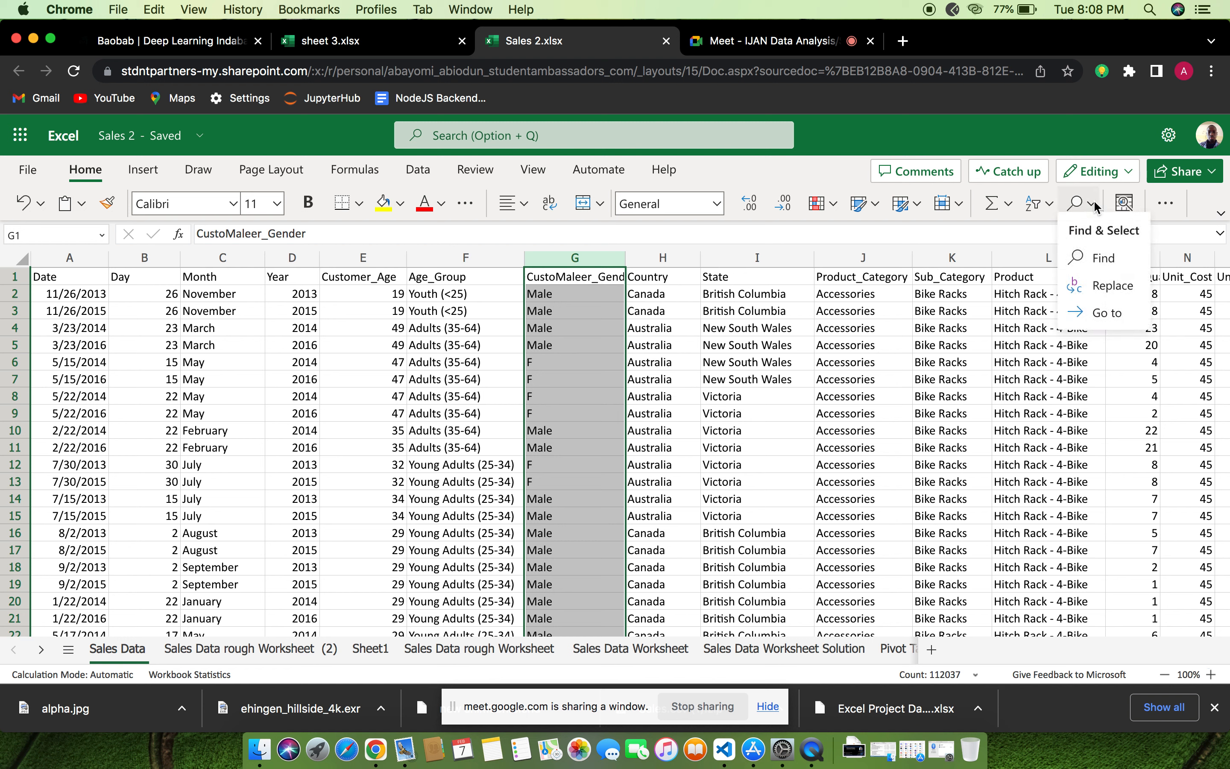
{"action": "left_click", "coordinate": [1092, 263]}
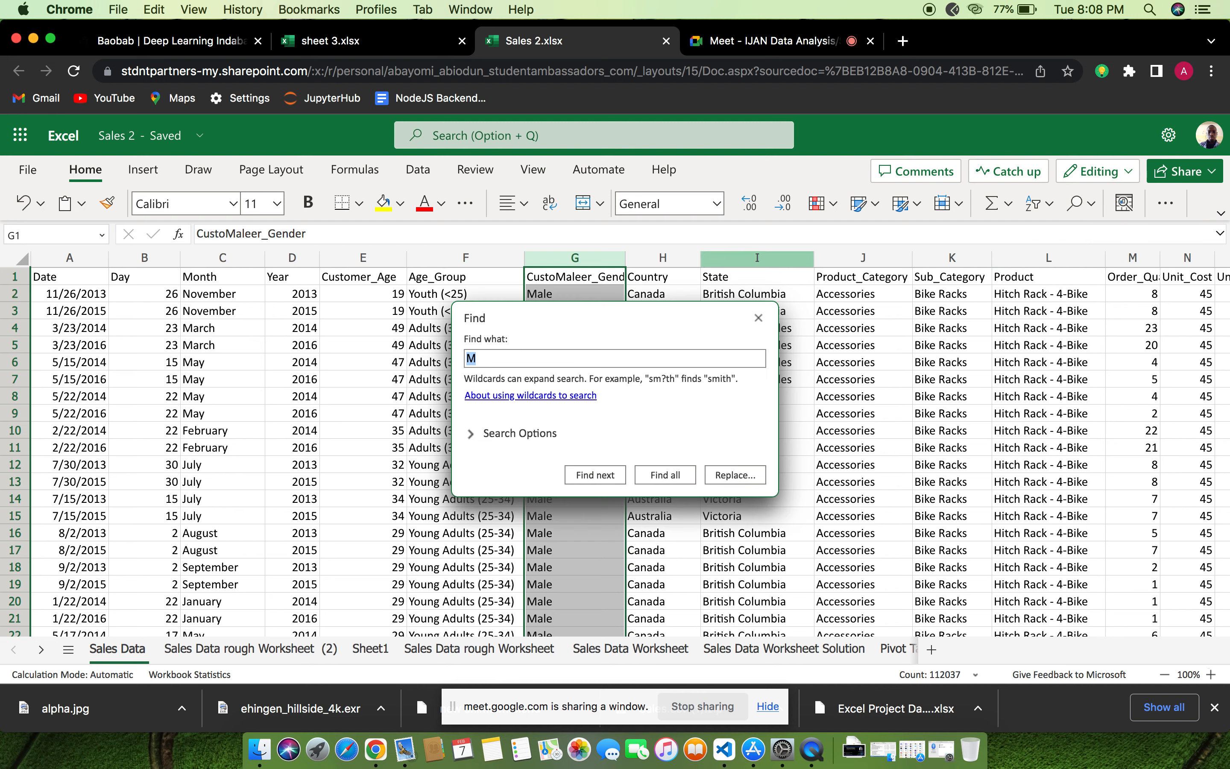
{"action": "left_click", "coordinate": [497, 358]}
{"action": "key", "text": "BackSpace"}
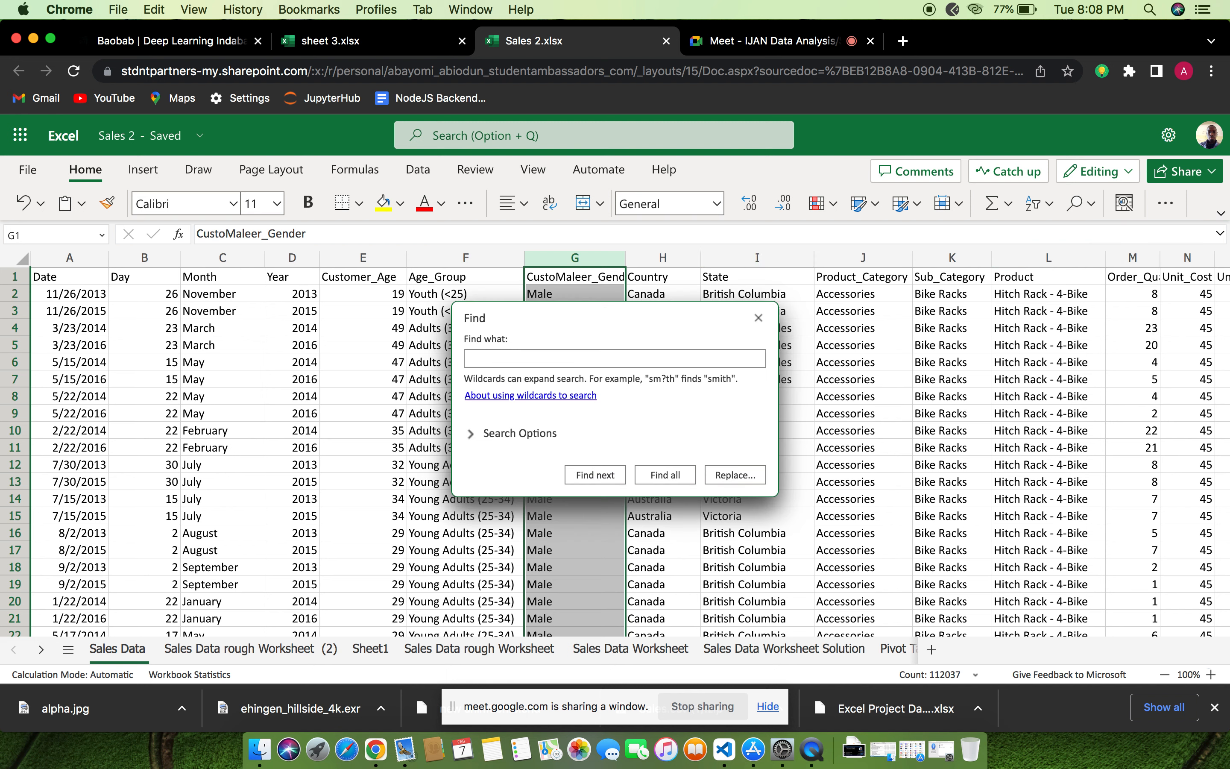
{"action": "type", "text": "F"}
{"action": "left_click", "coordinate": [730, 474]}
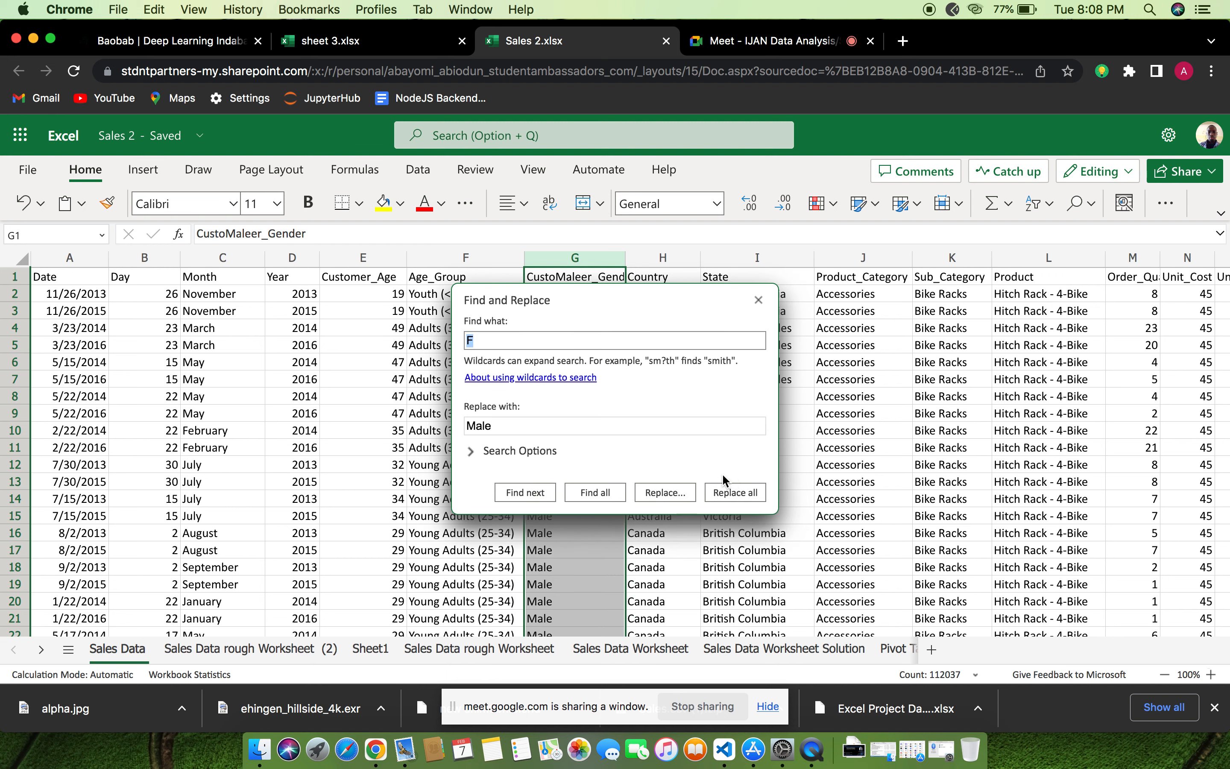
{"action": "left_click", "coordinate": [513, 427]}
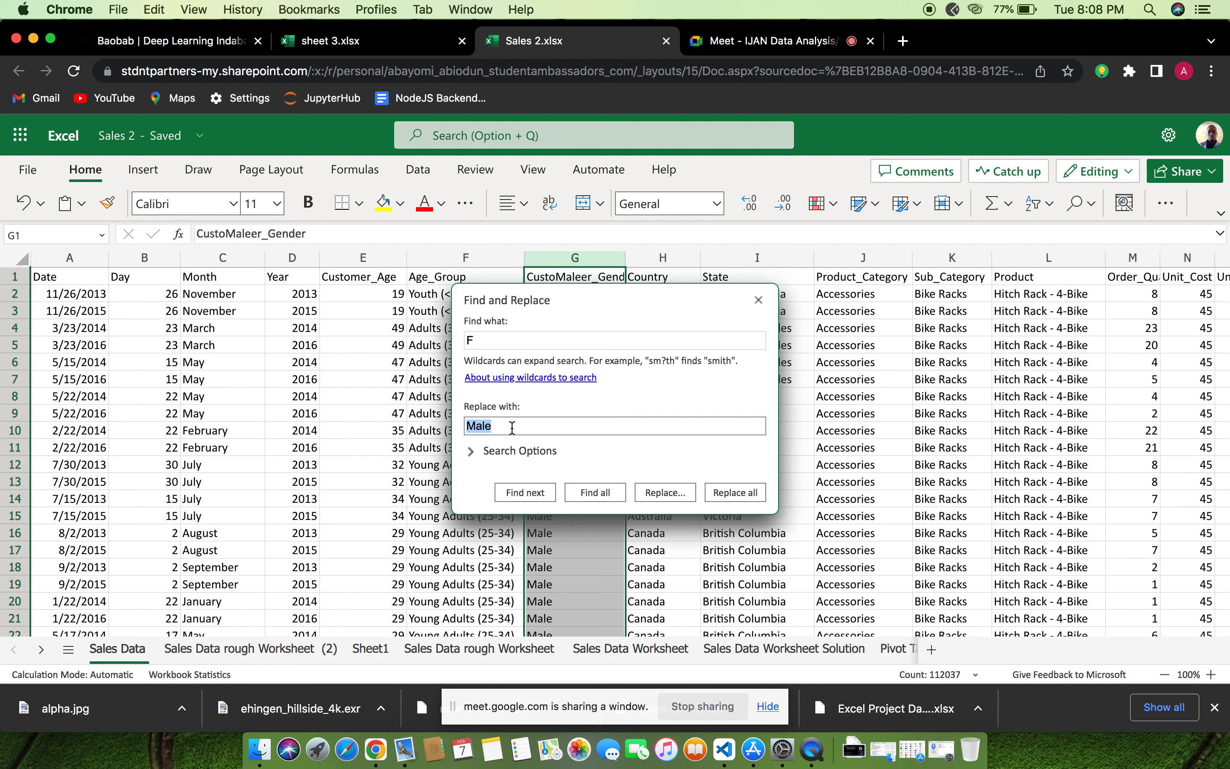
{"action": "left_click", "coordinate": [511, 427]}
{"action": "key", "text": "super+Left"}
{"action": "type", "text": "F"}
{"action": "key", "text": "Delete"}
{"action": "type", "text": "em"}
{"action": "left_click", "coordinate": [741, 496]}
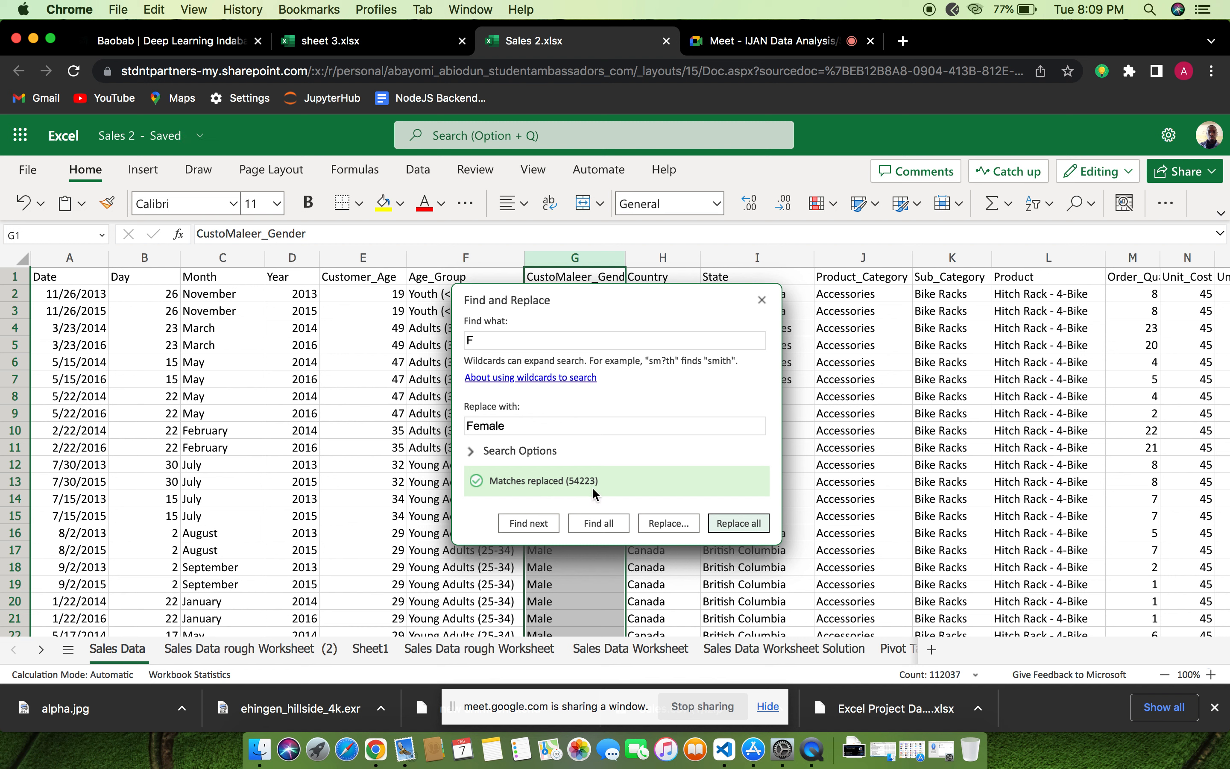
{"action": "left_click", "coordinate": [762, 301]}
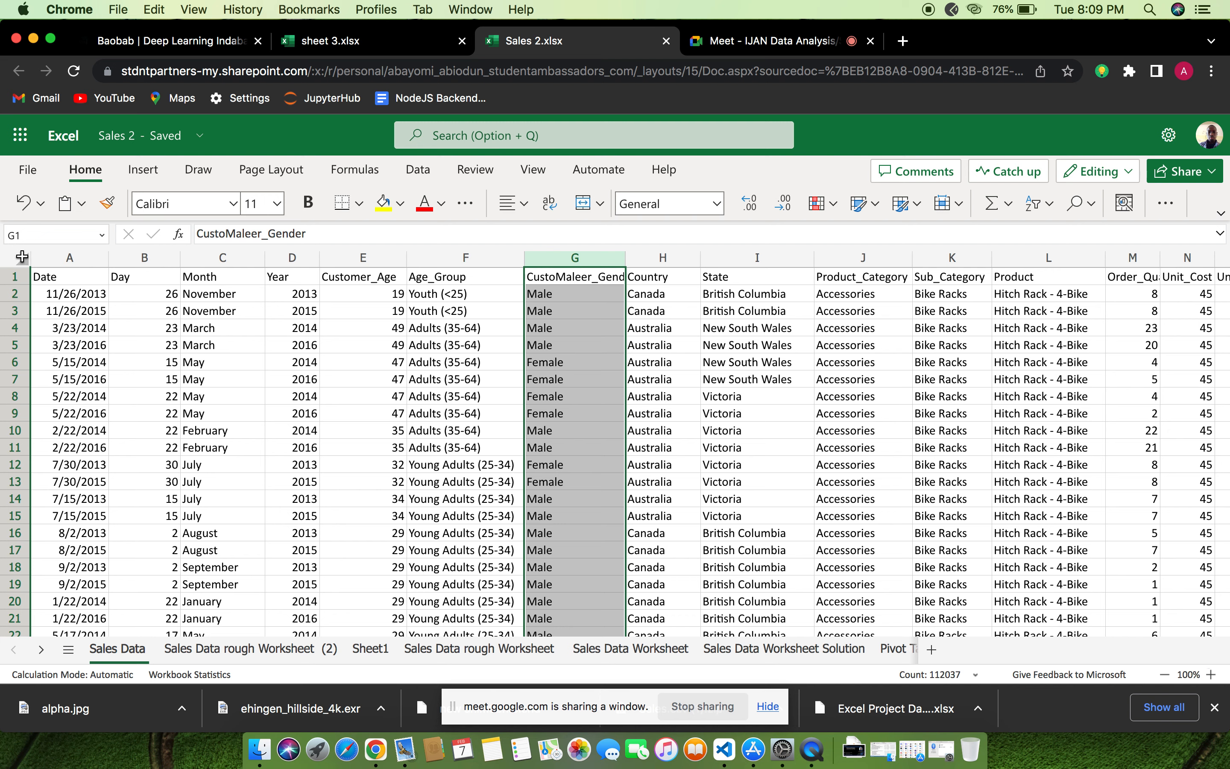
Convert the whole Sales Data range A1:R112037 into a table, using the first row as headers
{"action": "left_click", "coordinate": [21, 257]}
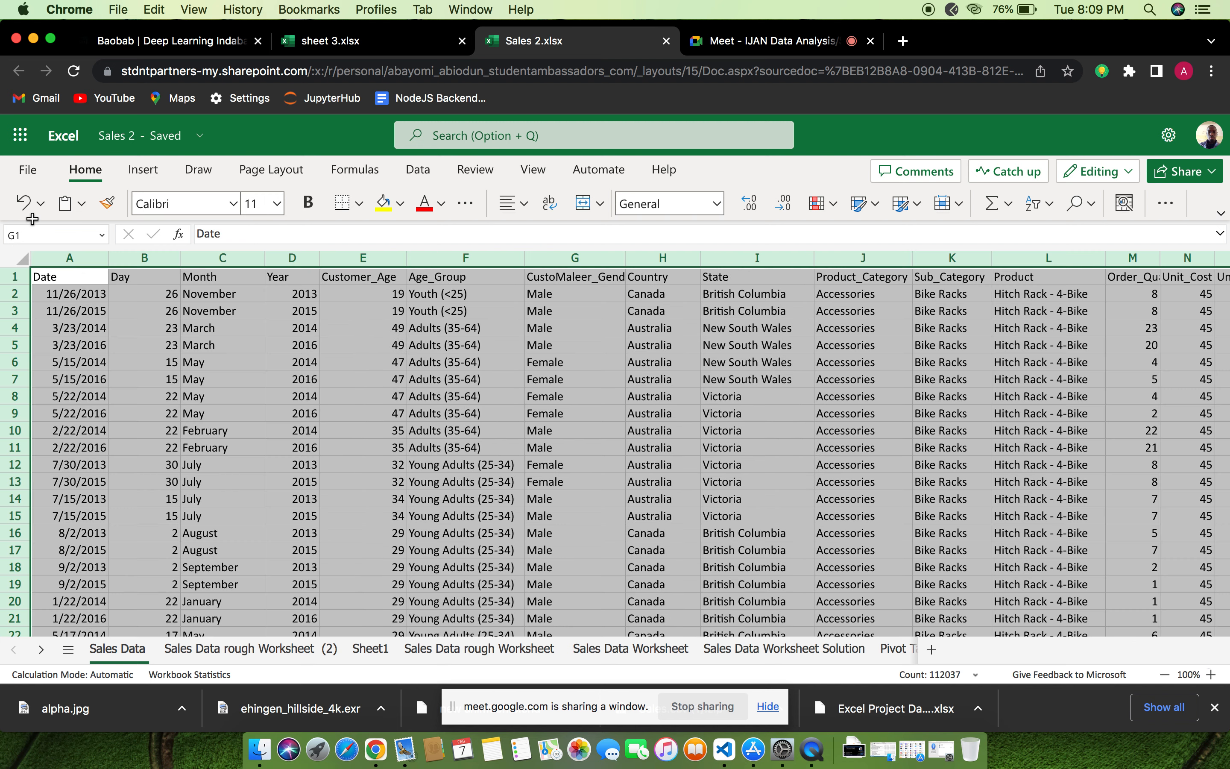
{"action": "left_click", "coordinate": [153, 173]}
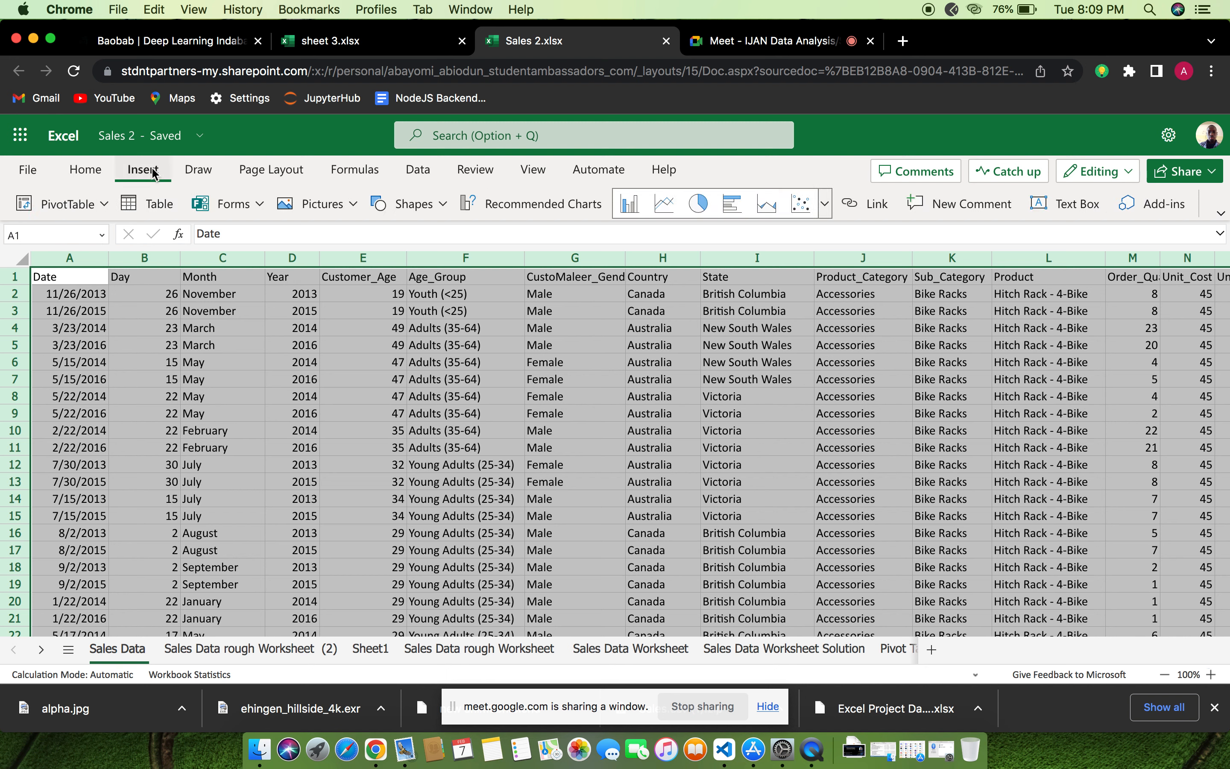
{"action": "left_click", "coordinate": [135, 204]}
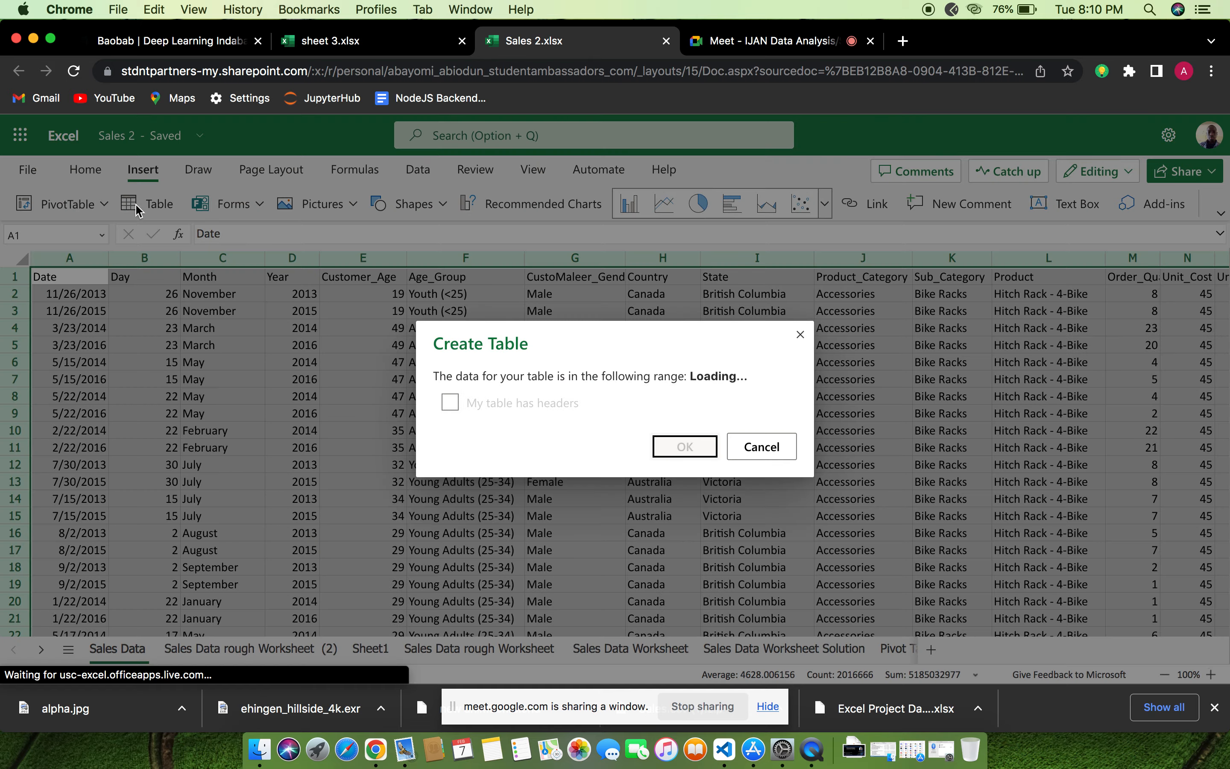
{"action": "left_click", "coordinate": [451, 402]}
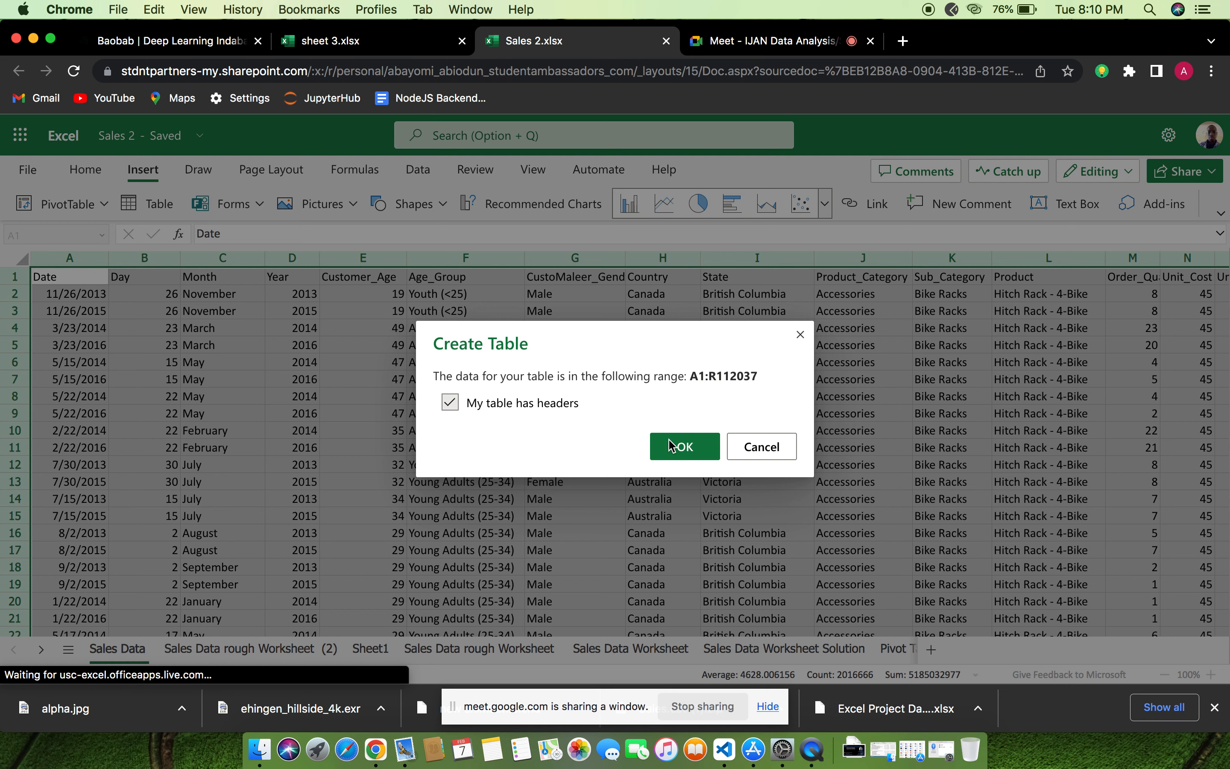
{"action": "left_click", "coordinate": [692, 450]}
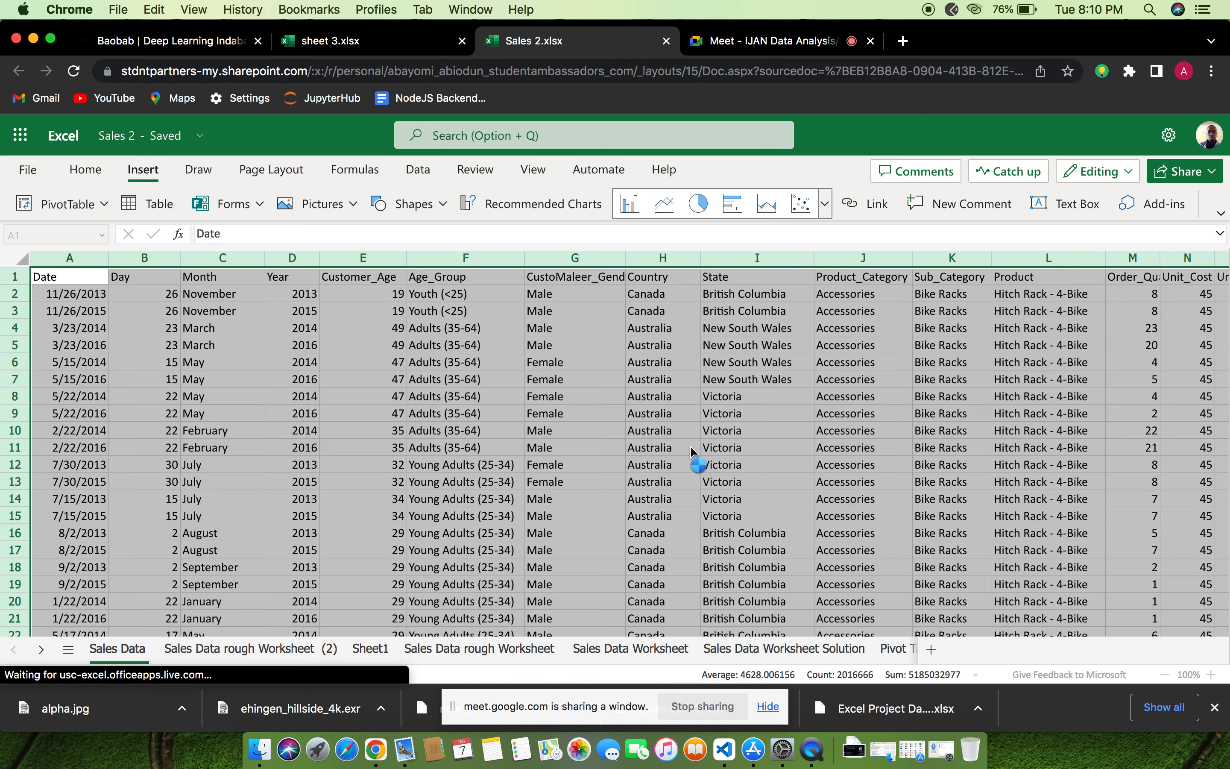
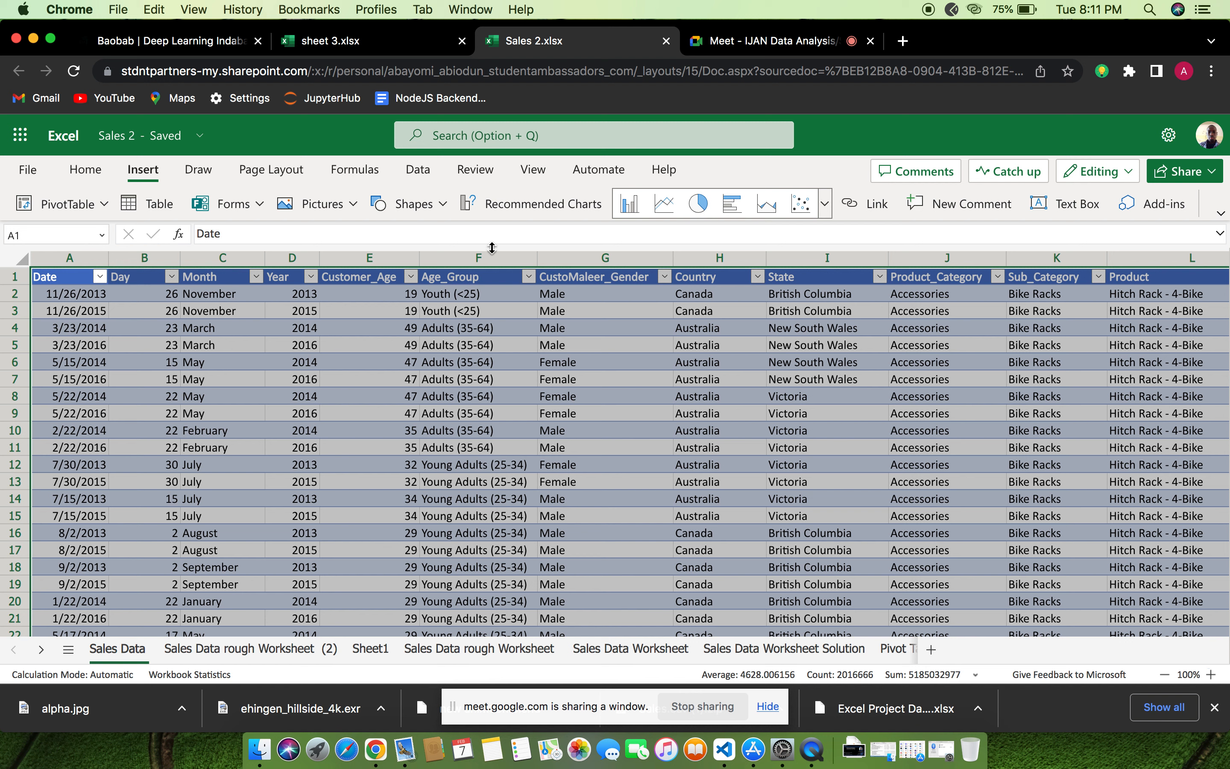
Insert a PivotTable on a new sheet using Table2 as the source
{"action": "left_click", "coordinate": [71, 206]}
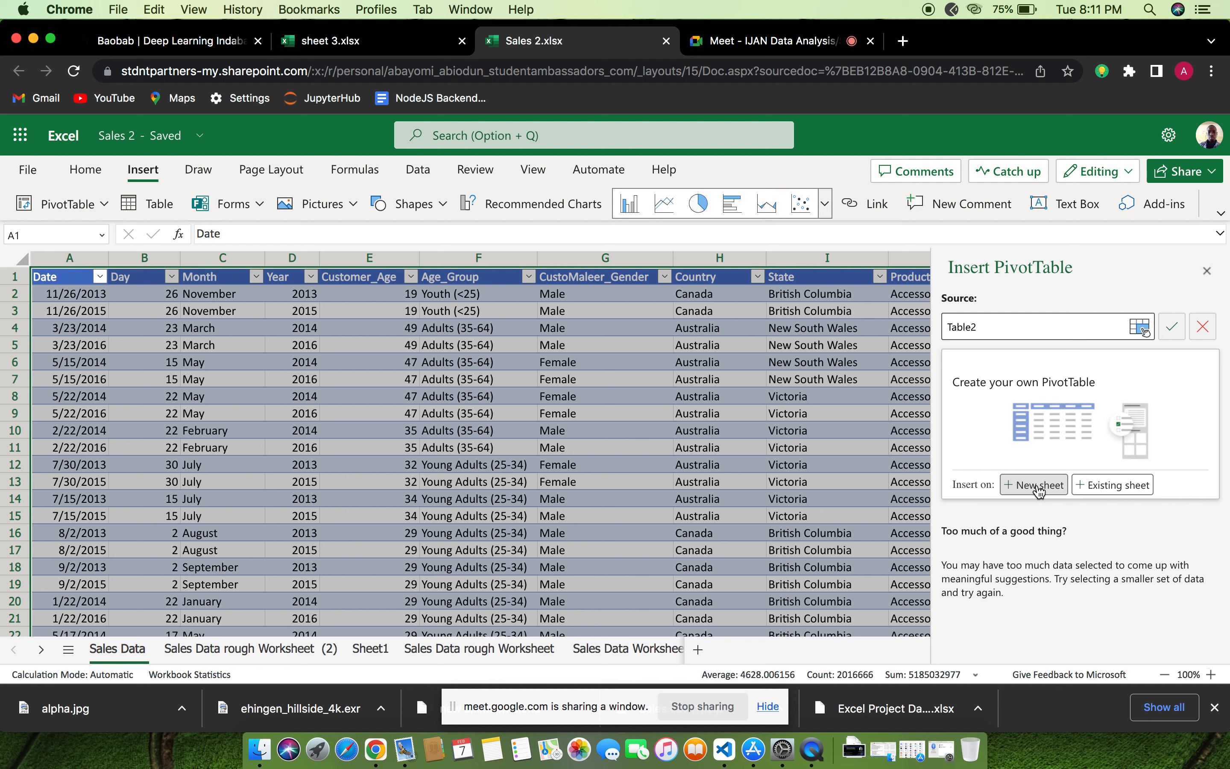
{"action": "left_click", "coordinate": [1039, 488]}
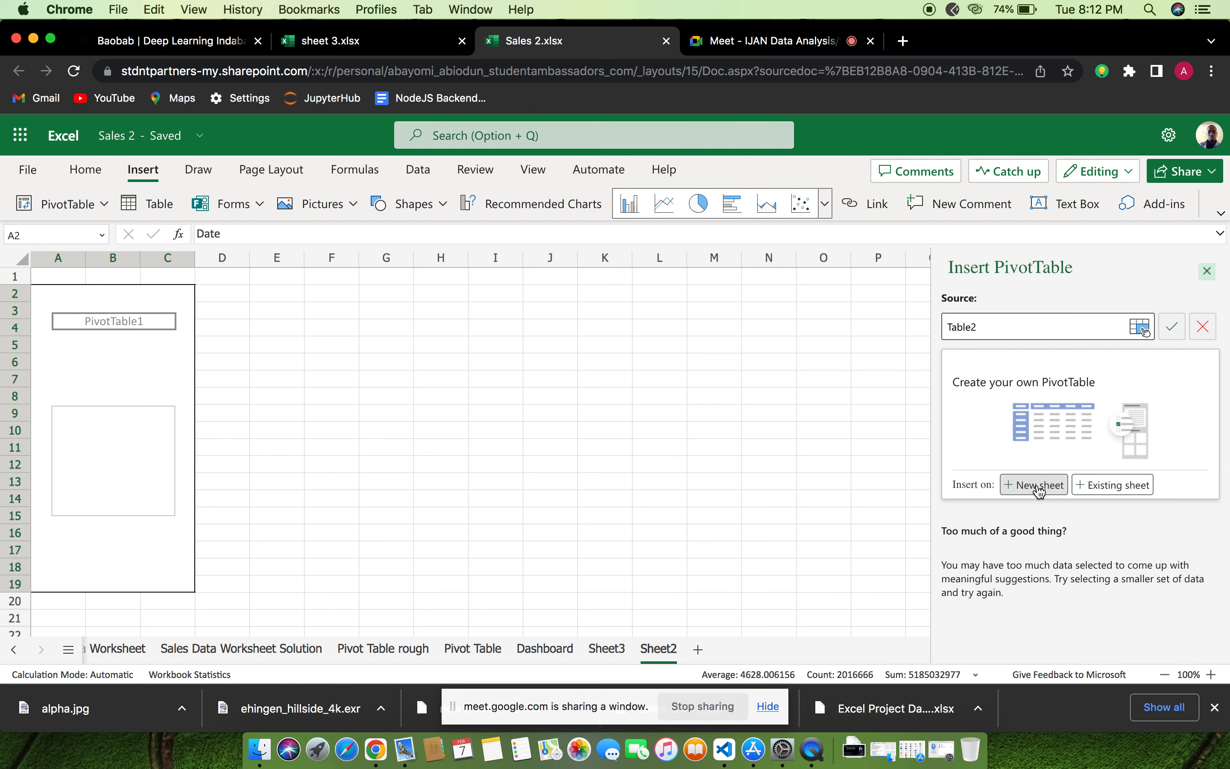
{"action": "left_click", "coordinate": [1036, 485]}
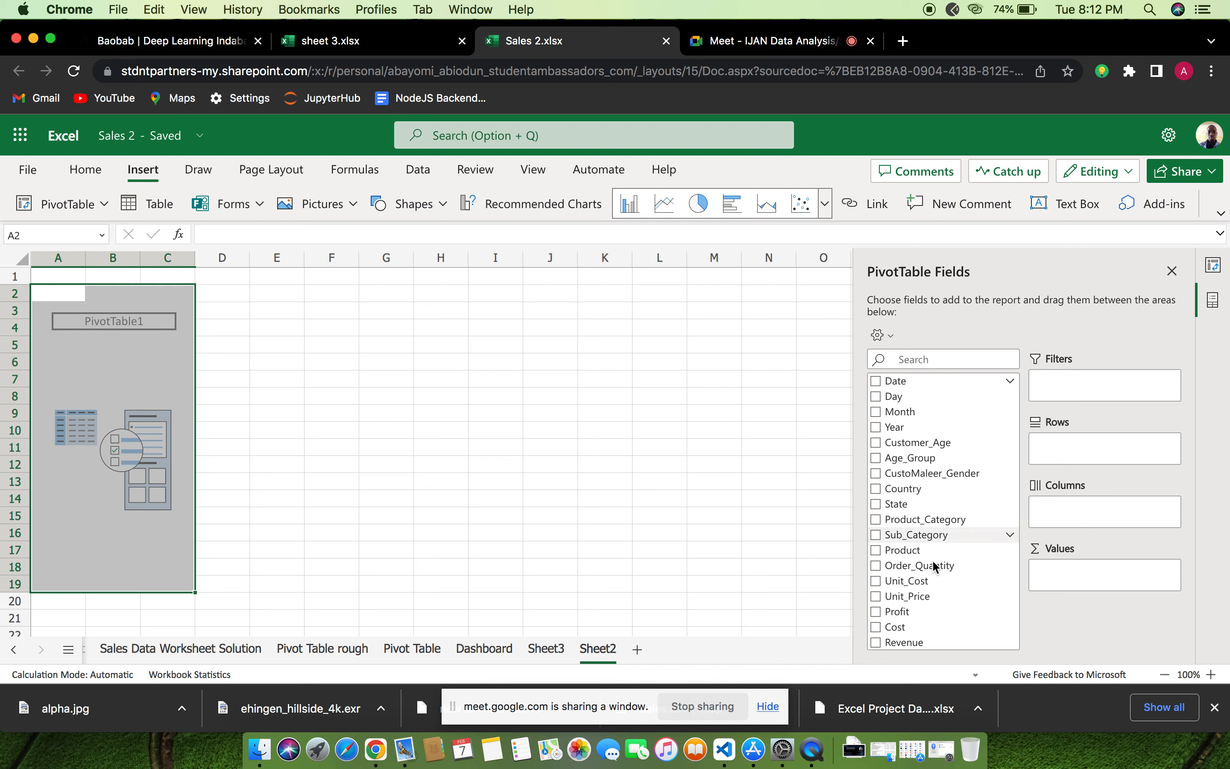
{"action": "scroll", "coordinate": [932, 560], "scroll_direction": "down", "scroll_amount": 1}
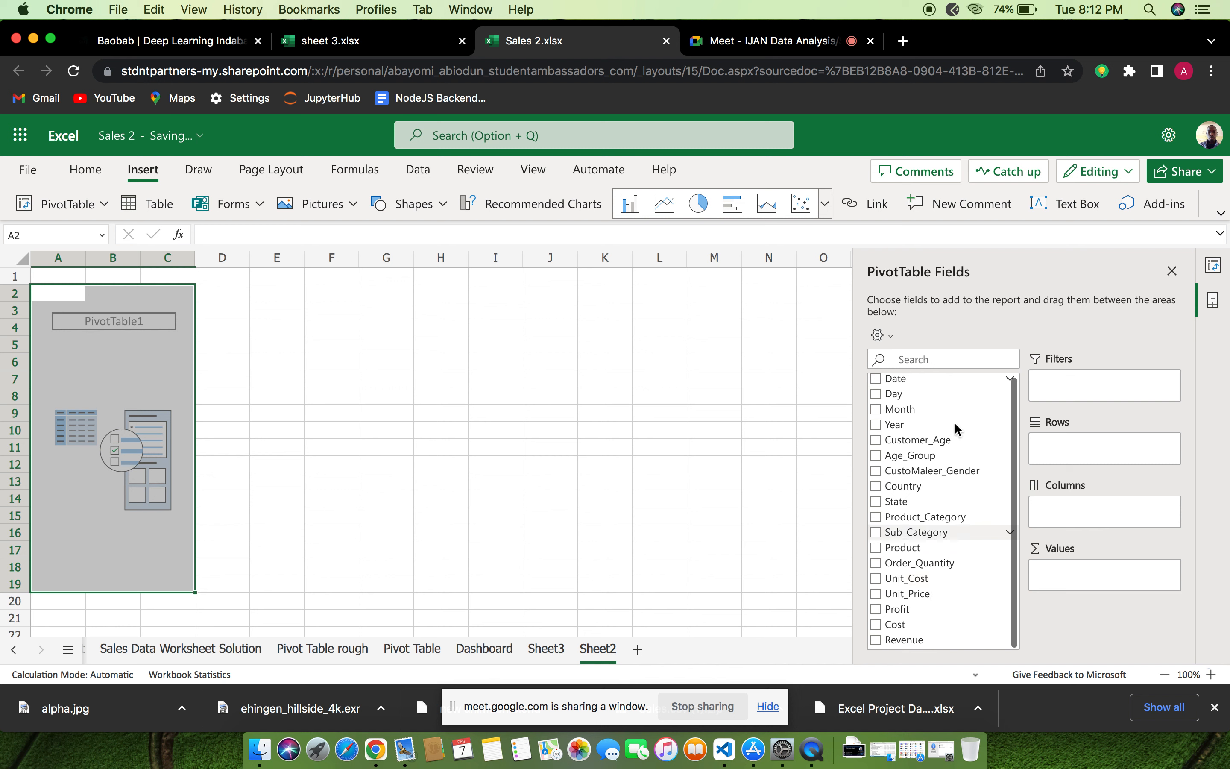
{"action": "scroll", "coordinate": [955, 386], "scroll_direction": "up", "scroll_amount": 1}
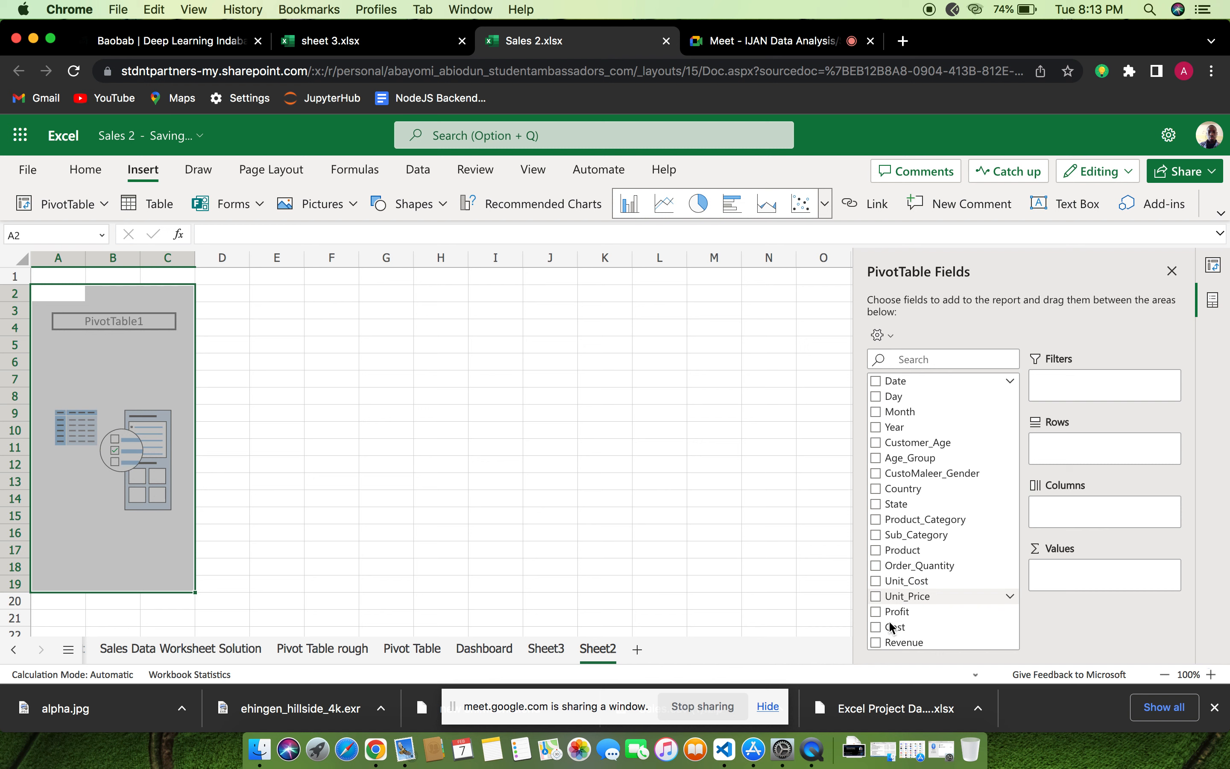
Set Country as the PivotTable's row field and add Revenue as a summed value
{"action": "left_click", "coordinate": [875, 488]}
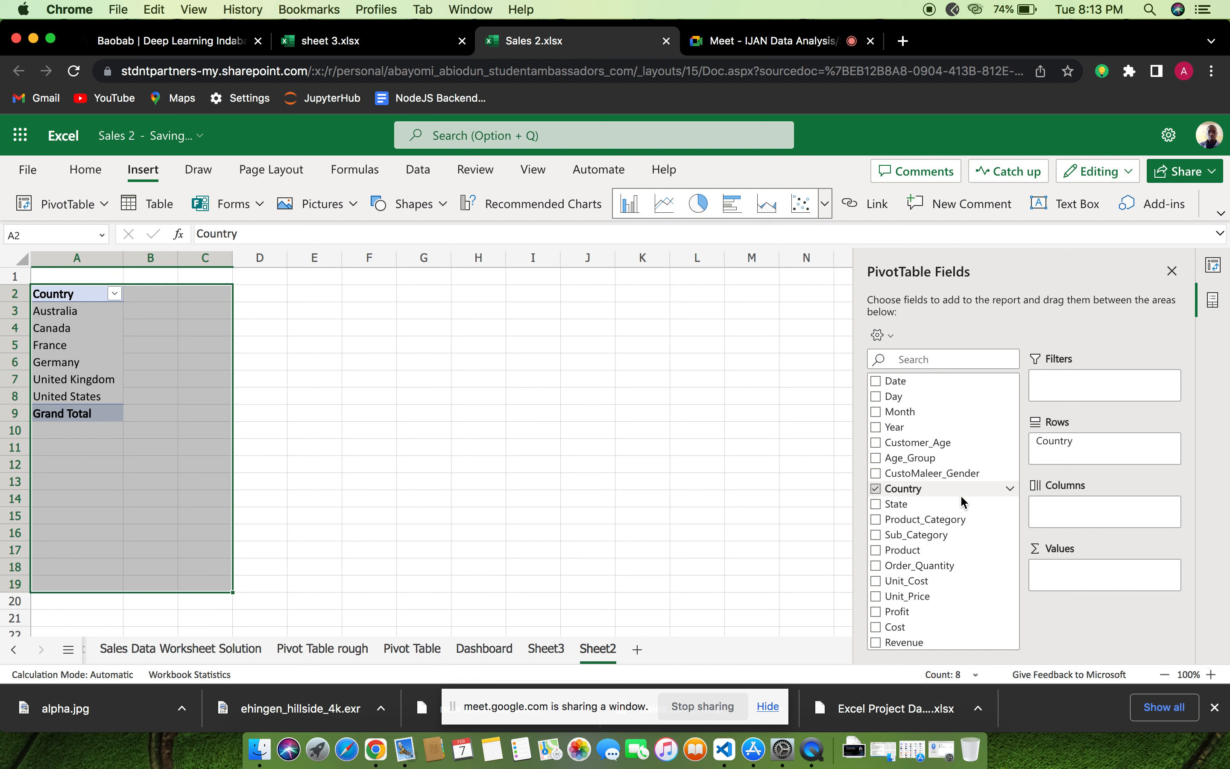
{"action": "left_click", "coordinate": [1010, 488]}
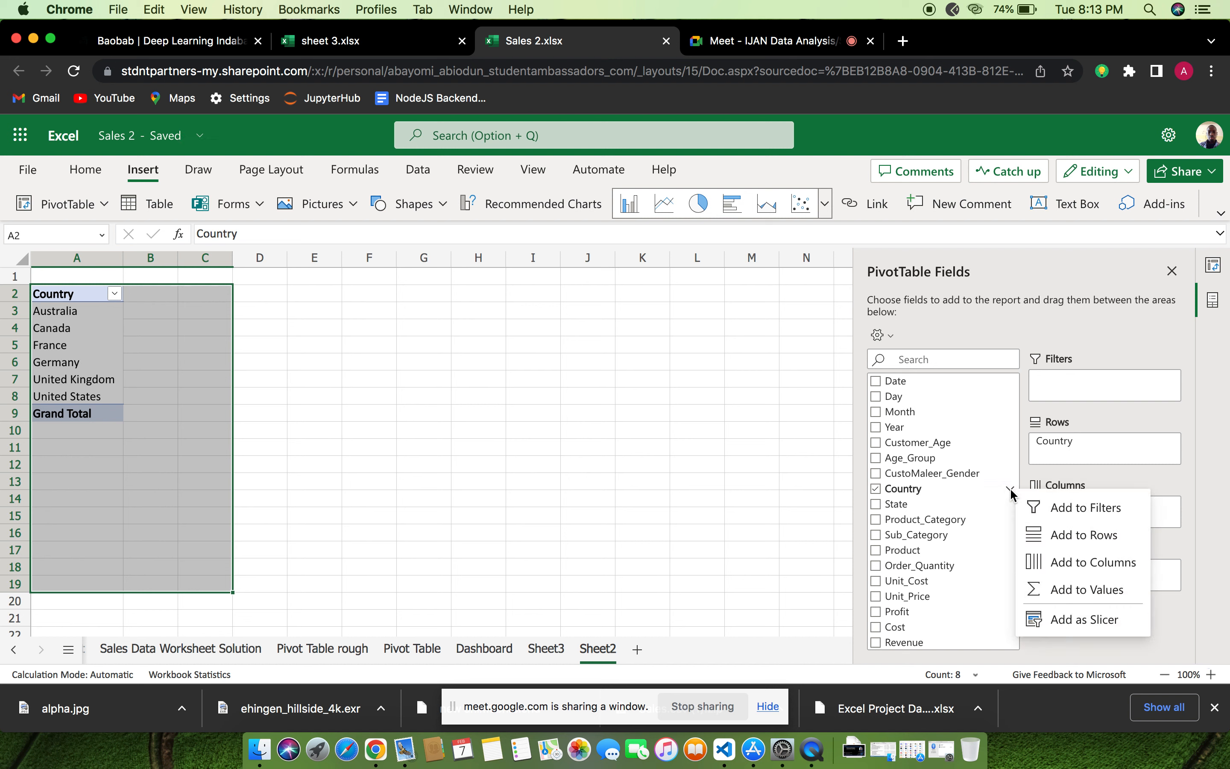
{"action": "left_click", "coordinate": [1072, 535]}
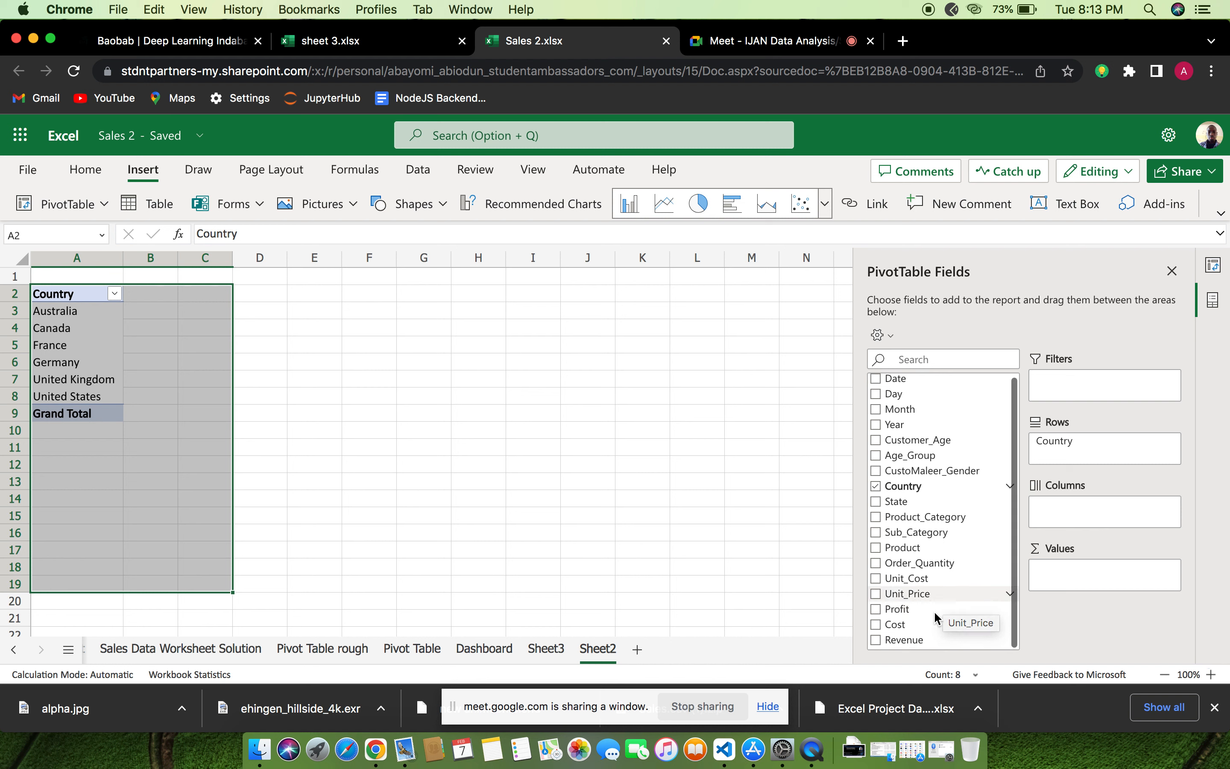
{"action": "left_click", "coordinate": [875, 628]}
{"action": "left_click", "coordinate": [875, 641]}
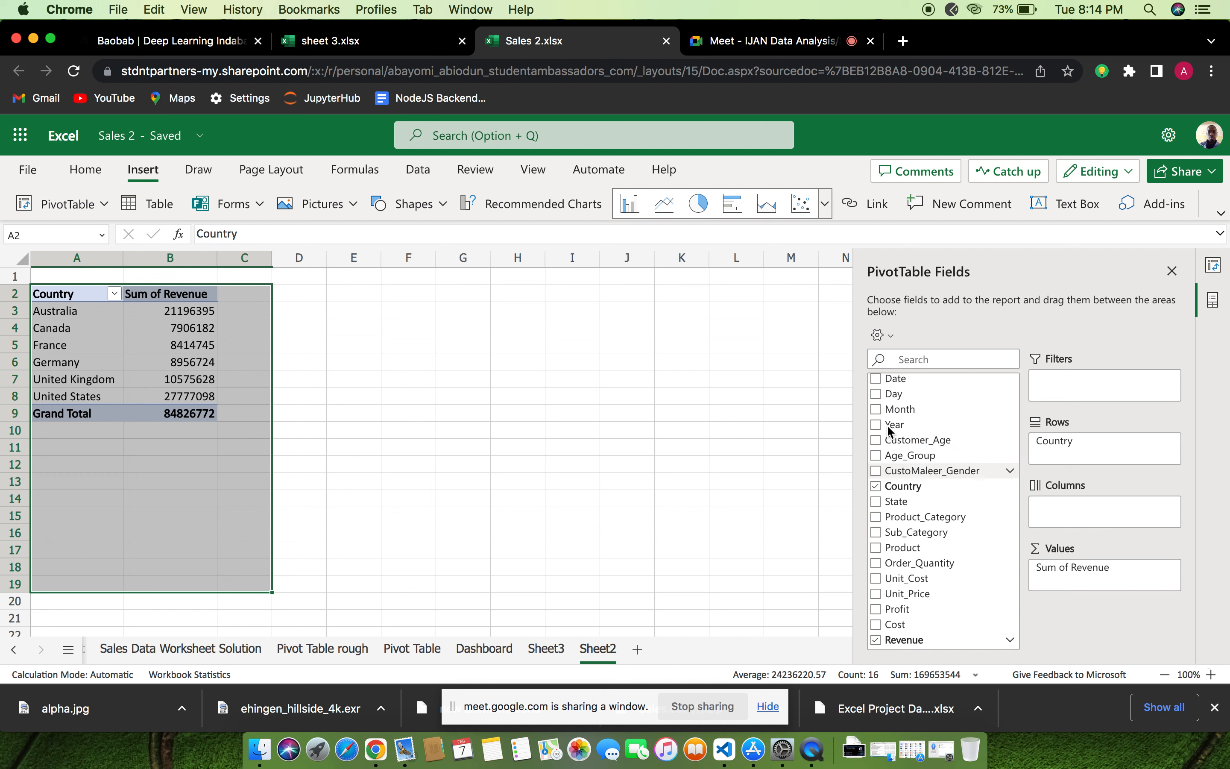
Add the Year field to the PivotTable's columns
{"action": "left_click", "coordinate": [874, 427]}
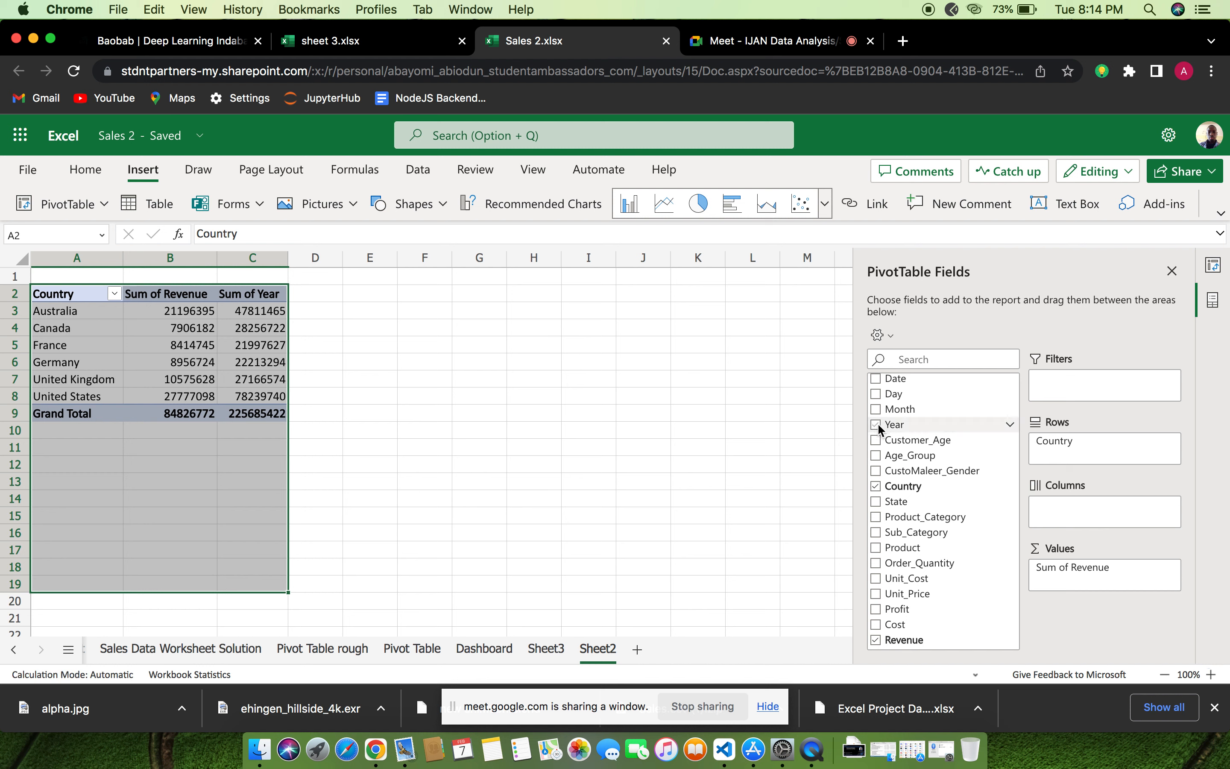
{"action": "left_click", "coordinate": [1010, 424]}
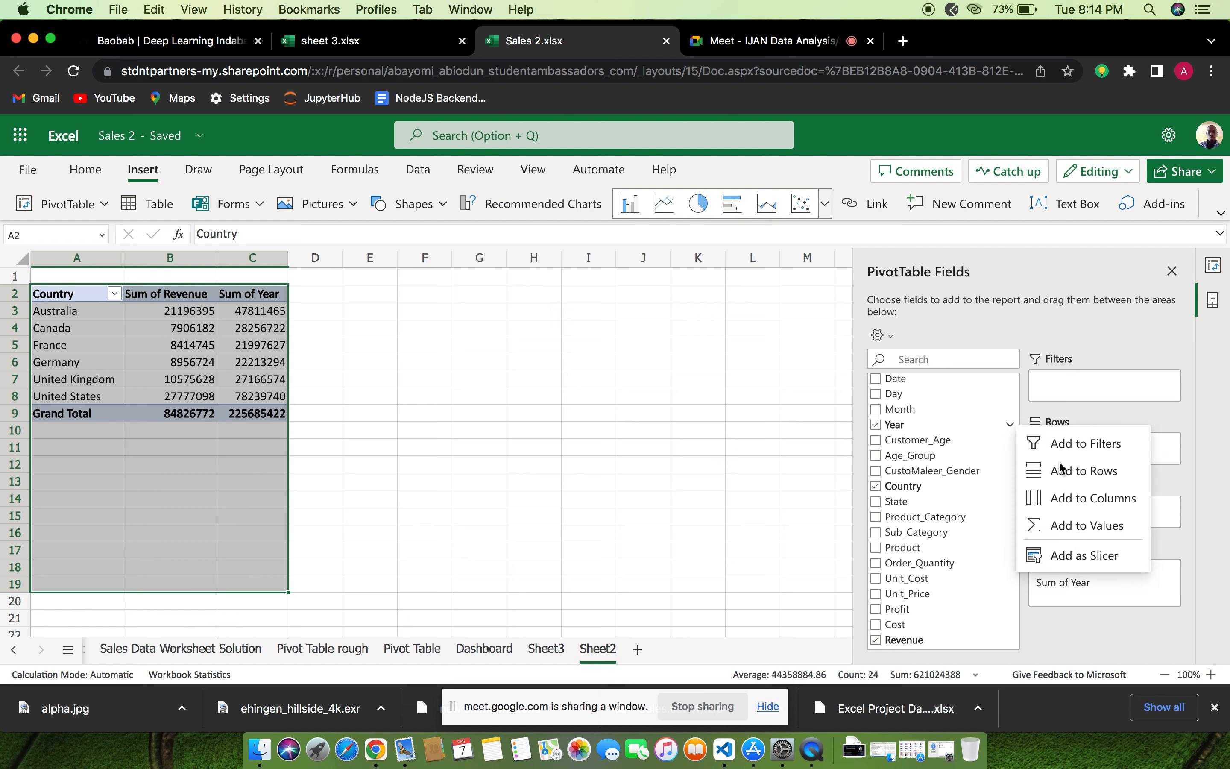
{"action": "left_click", "coordinate": [1063, 498]}
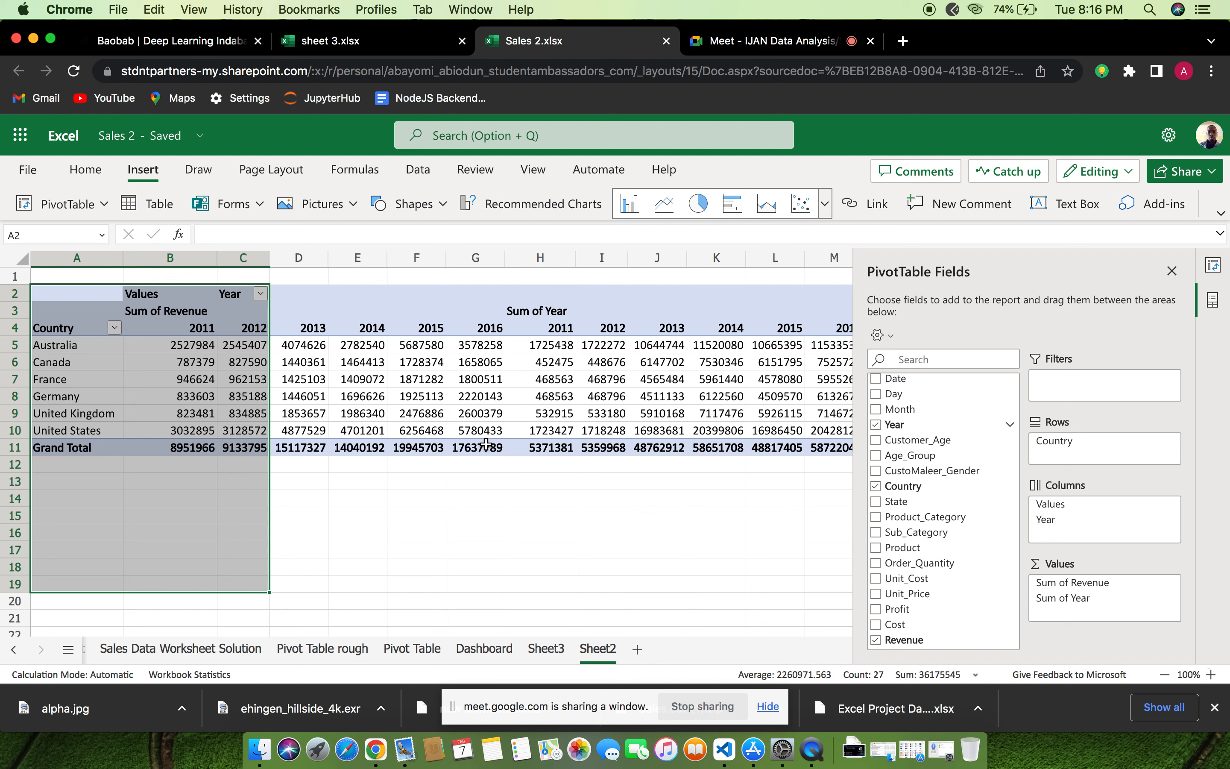
Add the State field to the PivotTable's rows beneath Country
{"action": "left_click", "coordinate": [873, 502]}
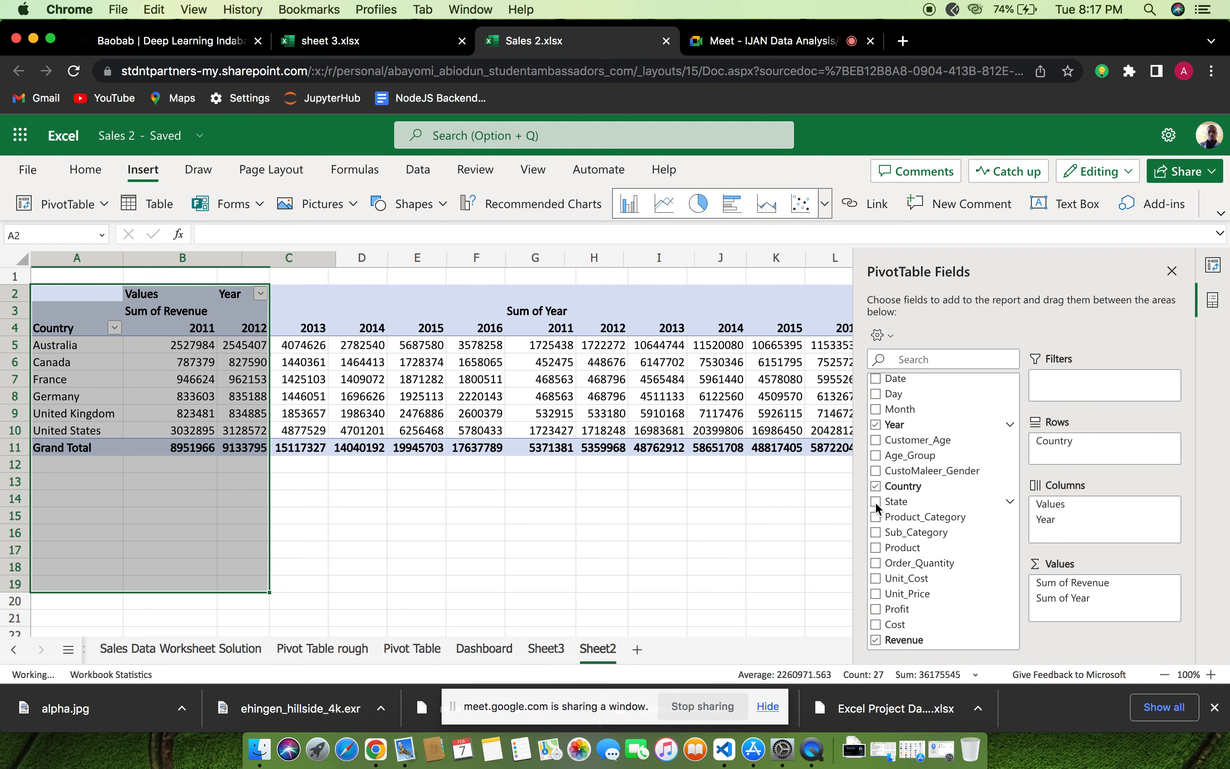
{"action": "left_click", "coordinate": [1010, 502]}
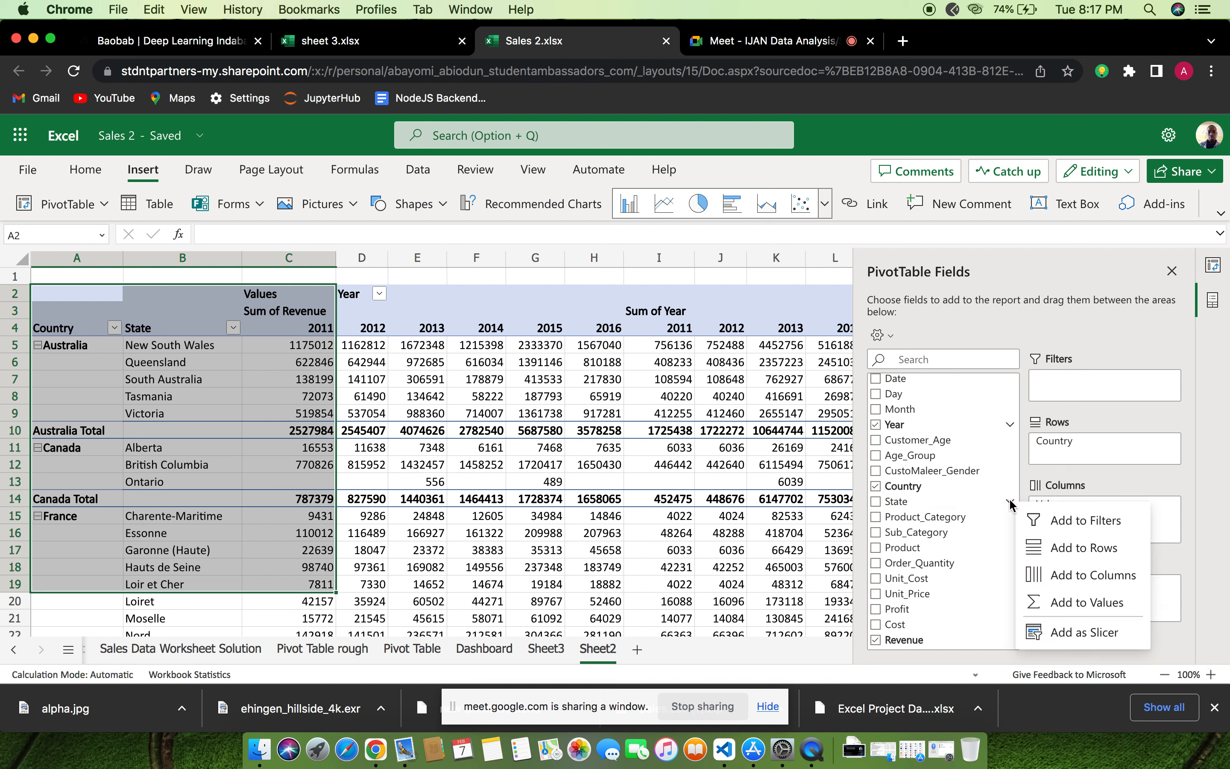
{"action": "left_click", "coordinate": [1099, 546]}
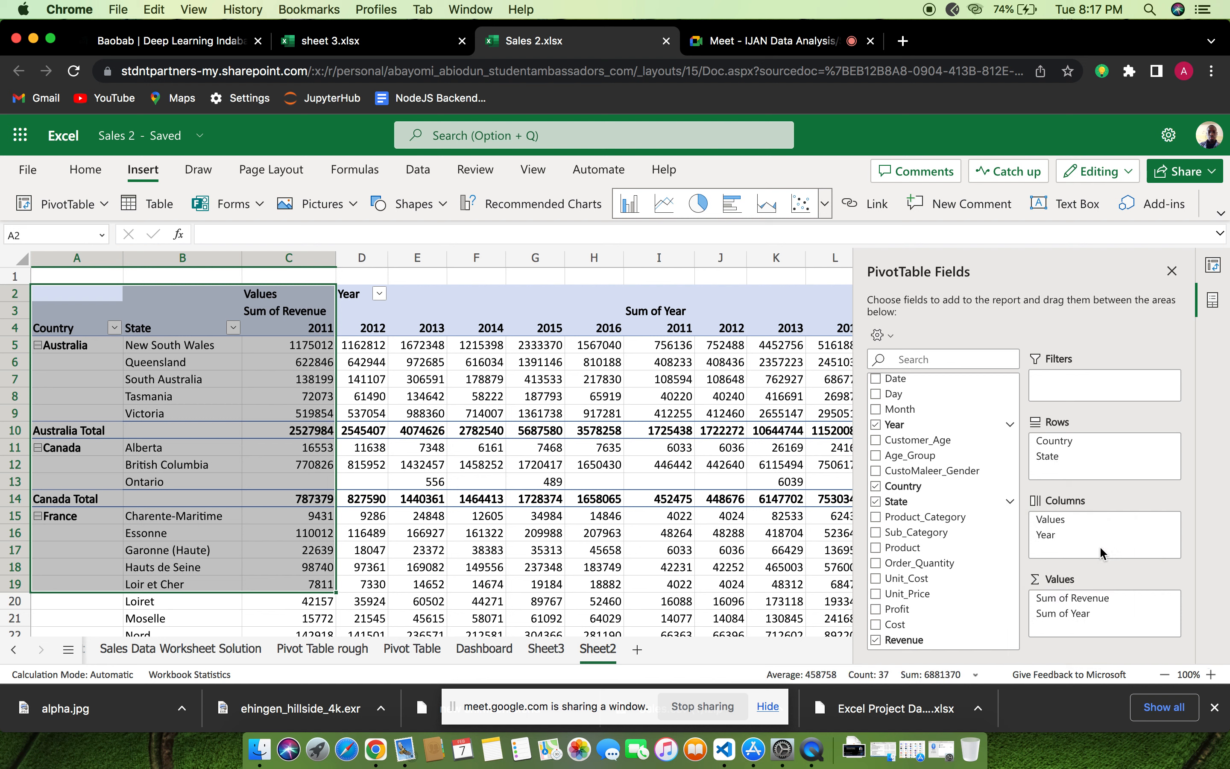
{"action": "left_click", "coordinate": [1011, 502]}
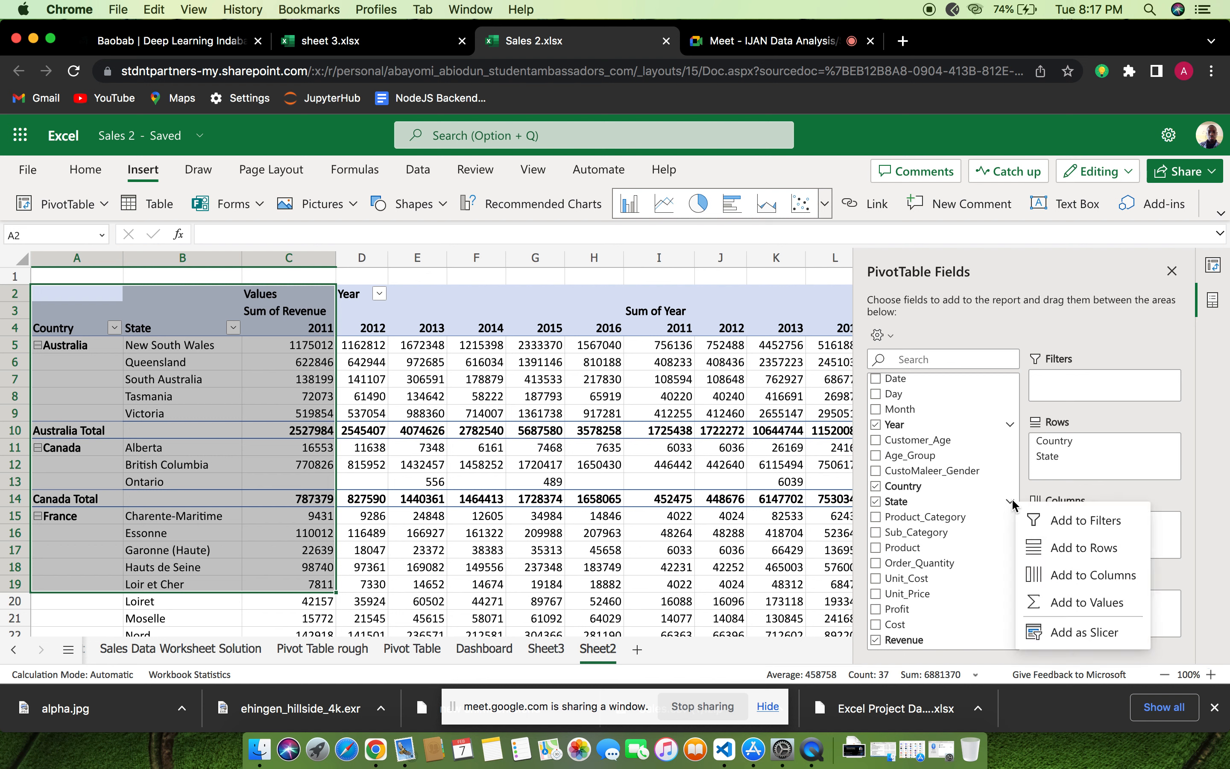
{"action": "left_click", "coordinate": [1064, 552]}
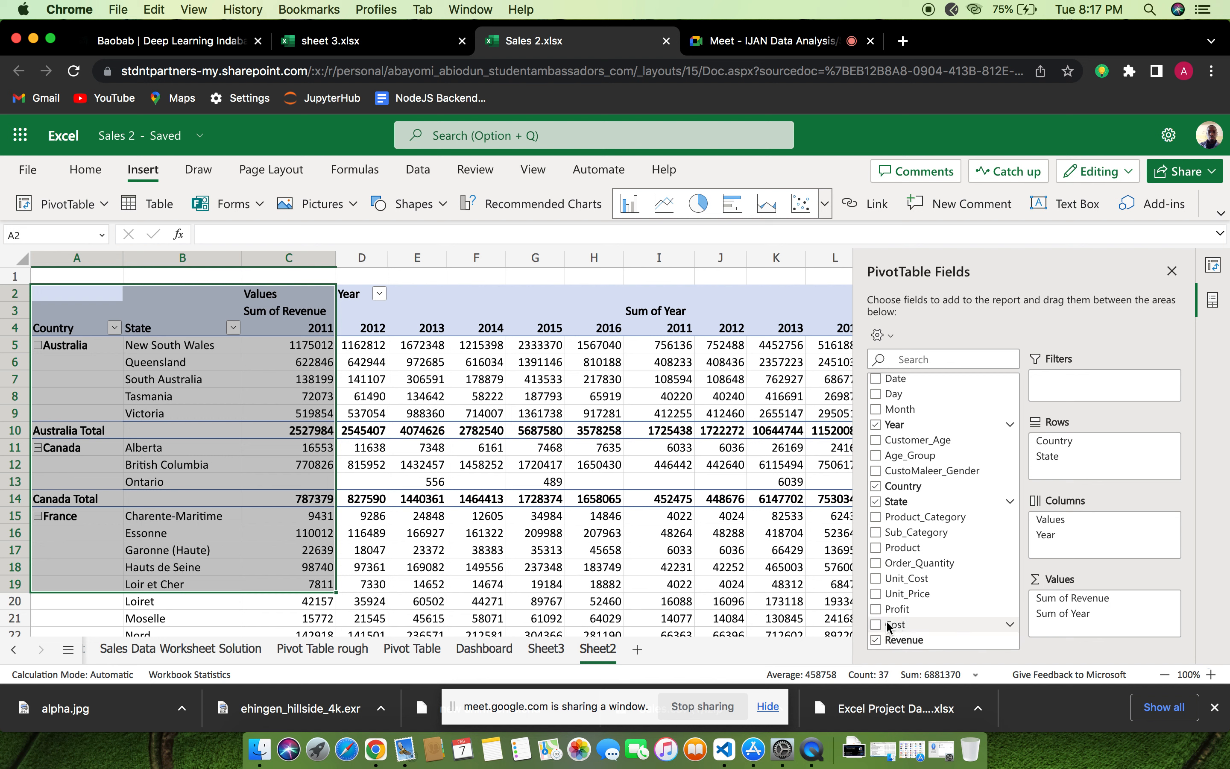
Remove Year from the PivotTable and add Cost and Profit as summed values alongside Revenue
{"action": "left_click", "coordinate": [874, 427]}
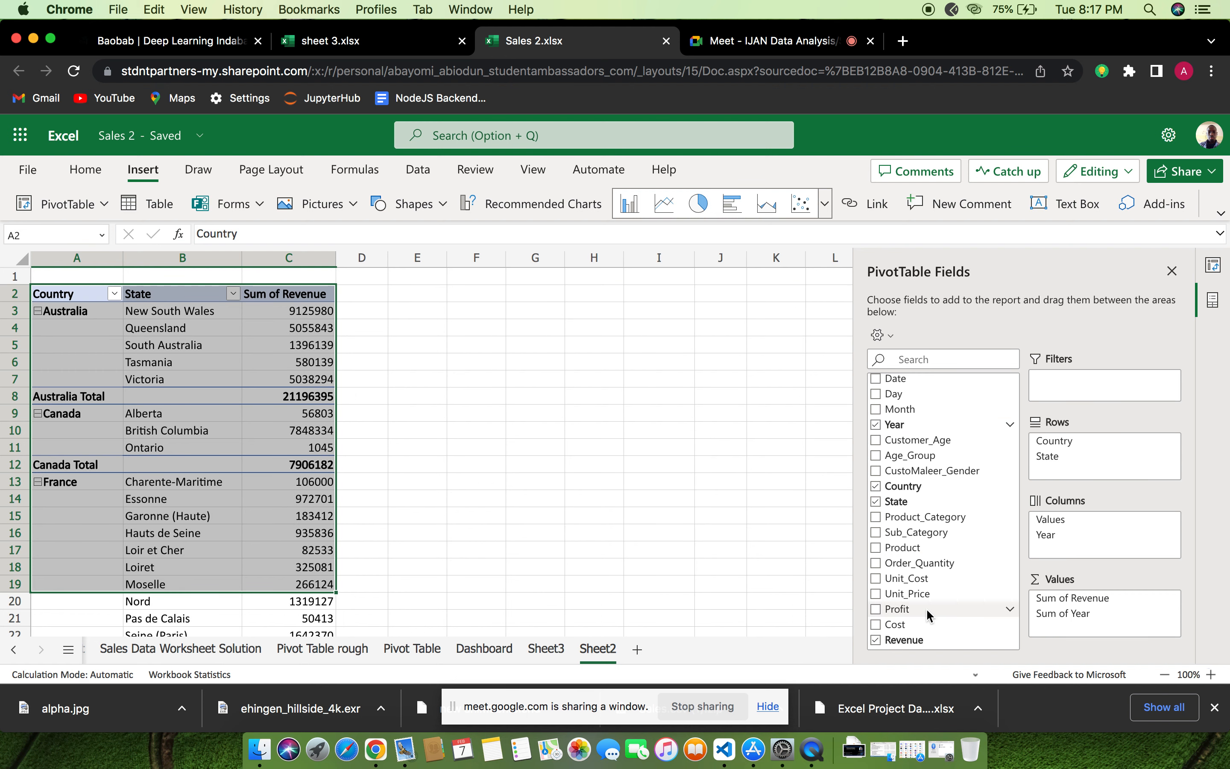
{"action": "left_click", "coordinate": [875, 625]}
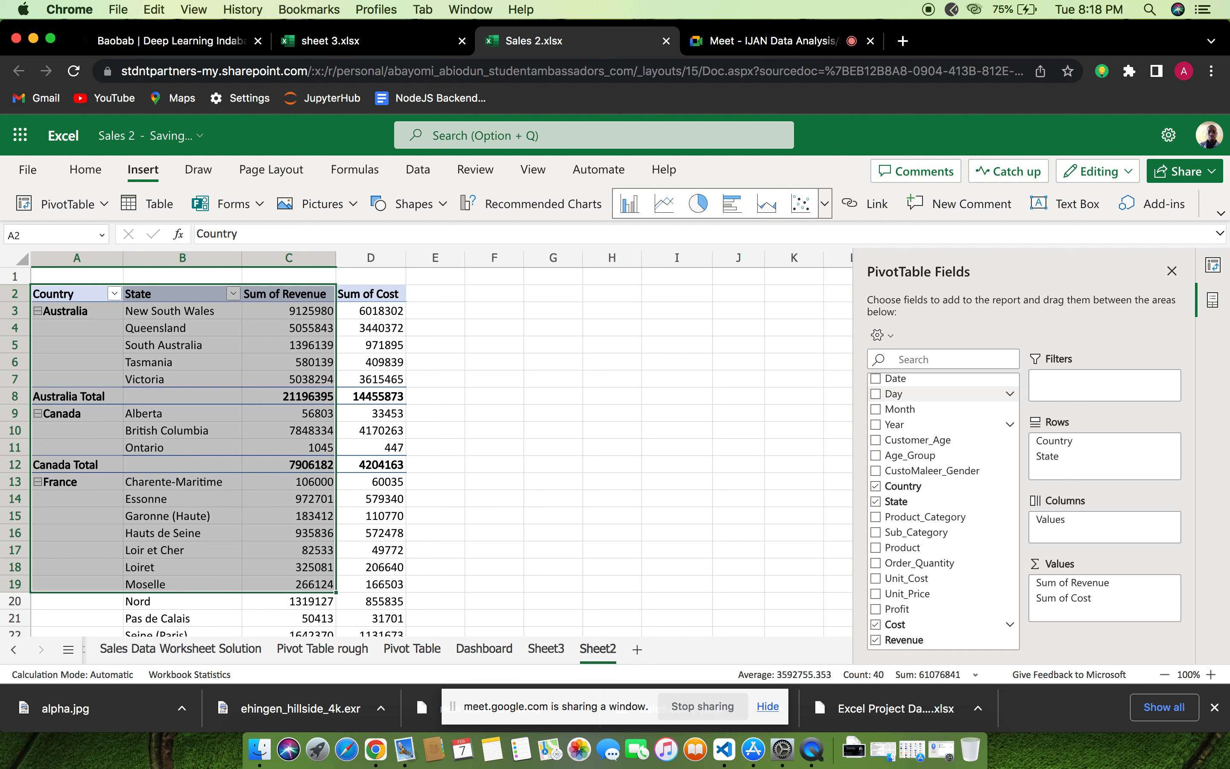
{"action": "scroll", "coordinate": [358, 460], "scroll_direction": "down", "scroll_amount": 5}
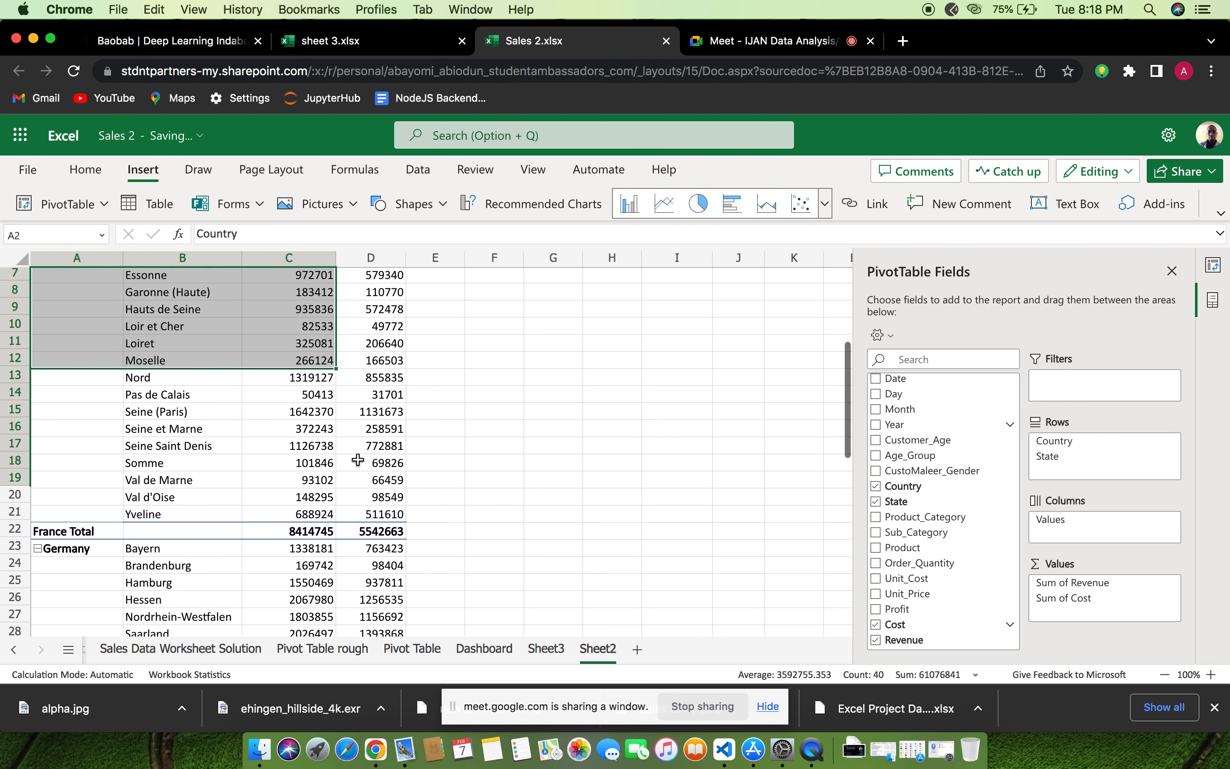
{"action": "scroll", "coordinate": [358, 460], "scroll_direction": "up", "scroll_amount": 5}
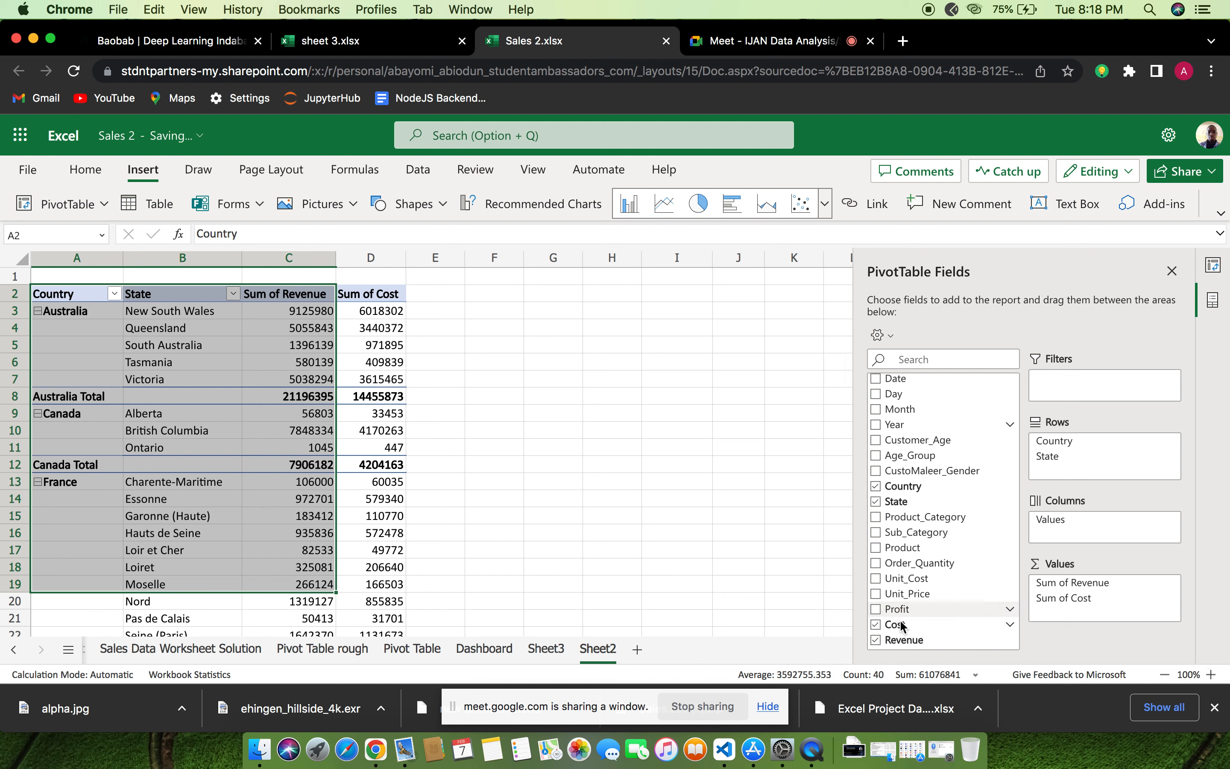
{"action": "left_click", "coordinate": [875, 609]}
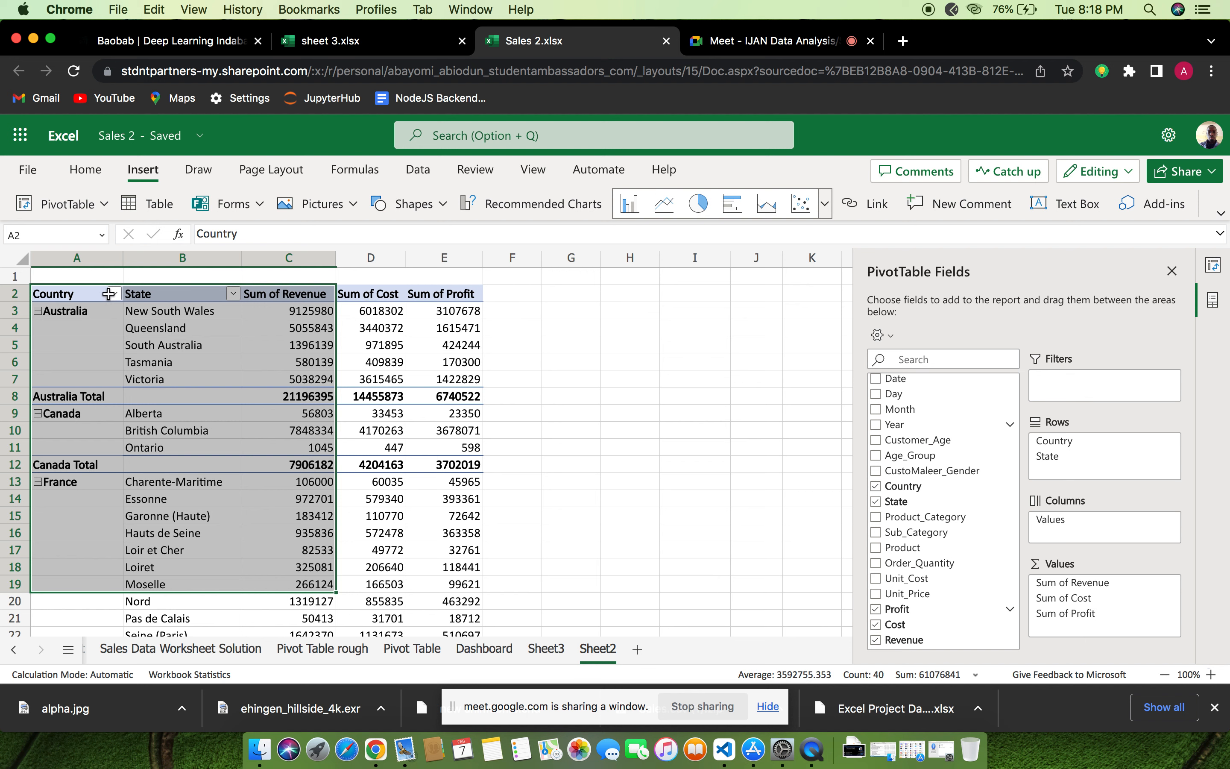
Collapse the state rows of Australia, Canada and France in the PivotTable
{"action": "left_click", "coordinate": [39, 316]}
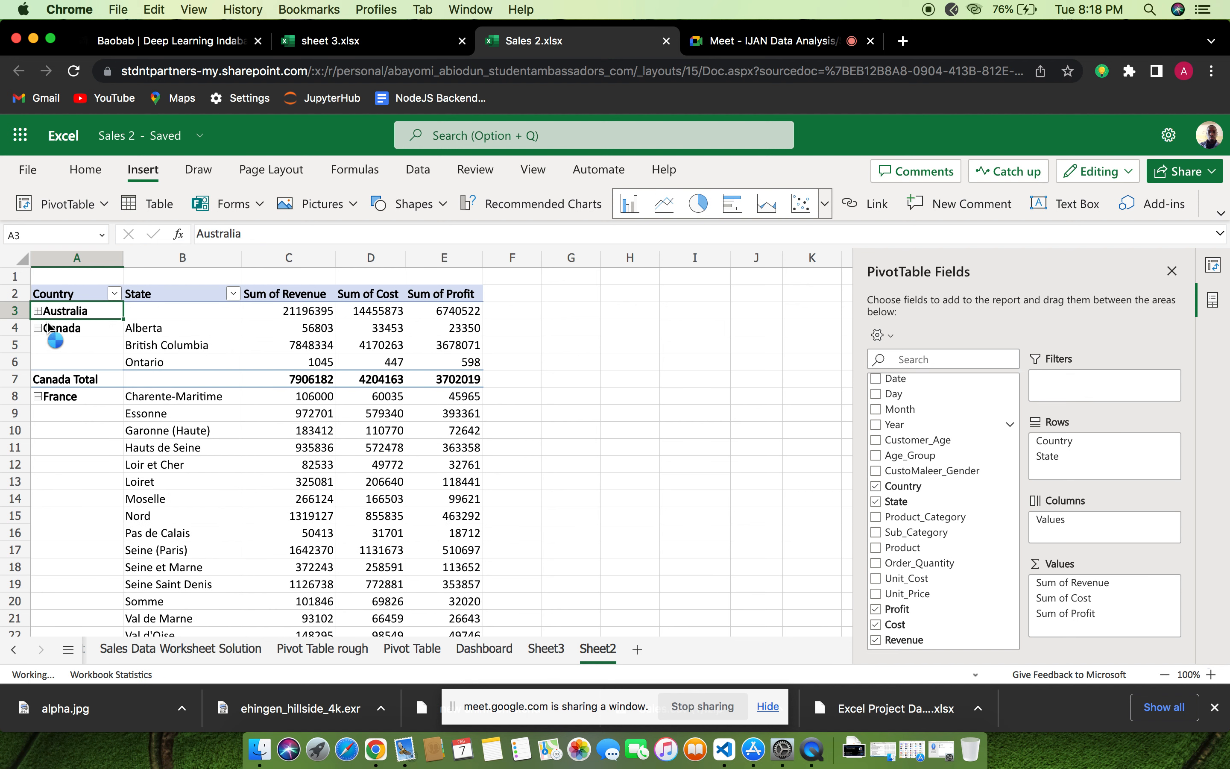
{"action": "left_click", "coordinate": [39, 328]}
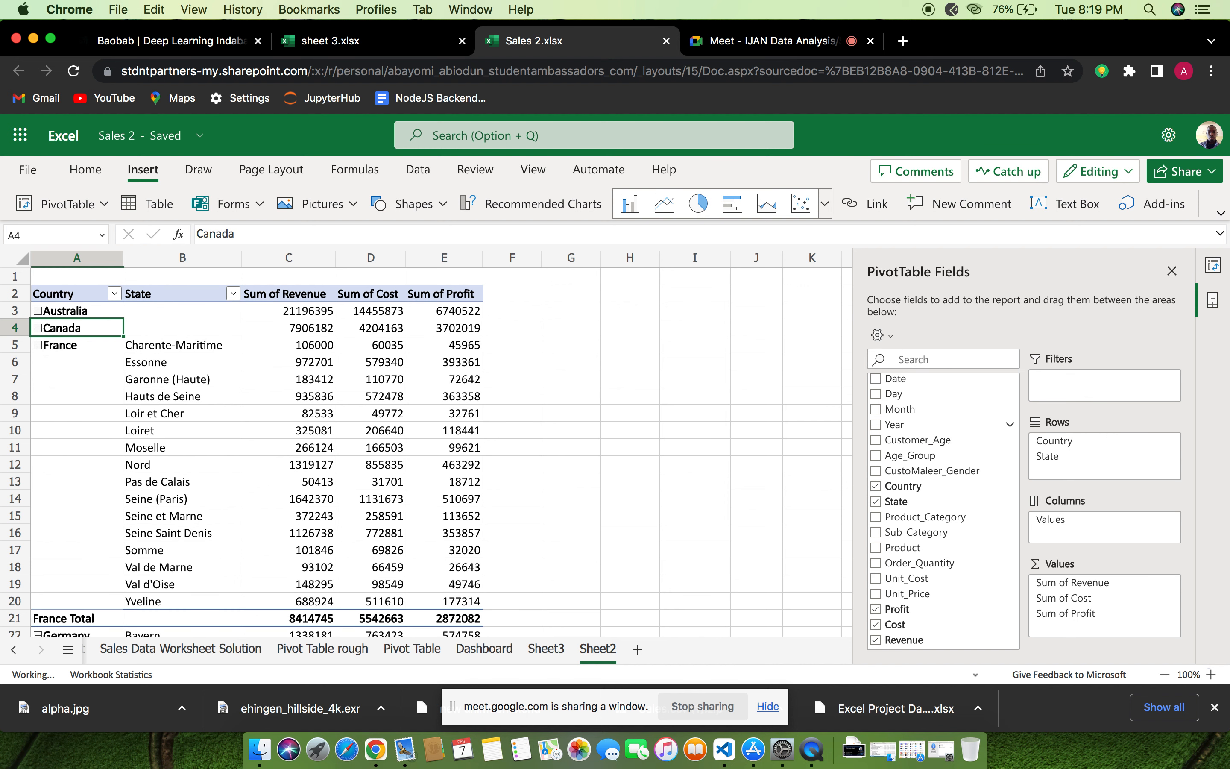
{"action": "left_click", "coordinate": [39, 349]}
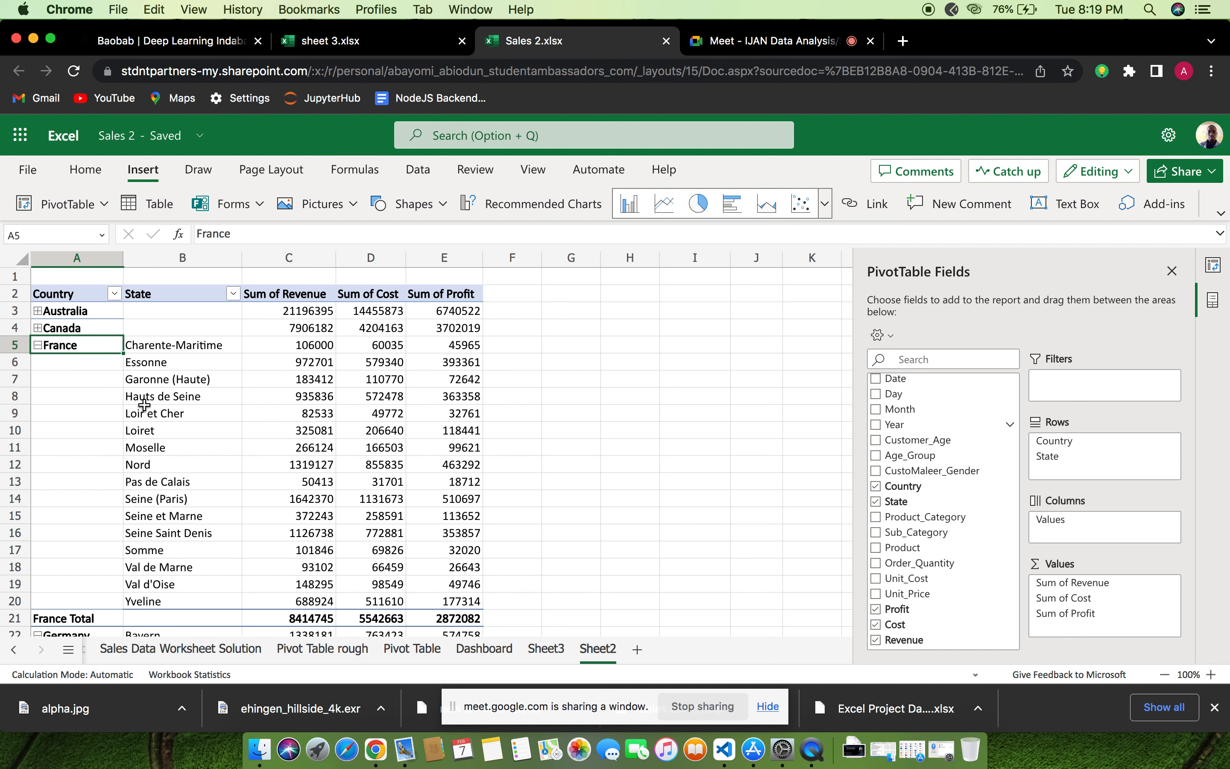
{"action": "scroll", "coordinate": [144, 401], "scroll_direction": "down", "scroll_amount": 2}
{"action": "scroll", "coordinate": [140, 399], "scroll_direction": "up", "scroll_amount": 2}
{"action": "scroll", "coordinate": [90, 377], "scroll_direction": "down", "scroll_amount": 2}
{"action": "scroll", "coordinate": [91, 377], "scroll_direction": "up", "scroll_amount": 2}
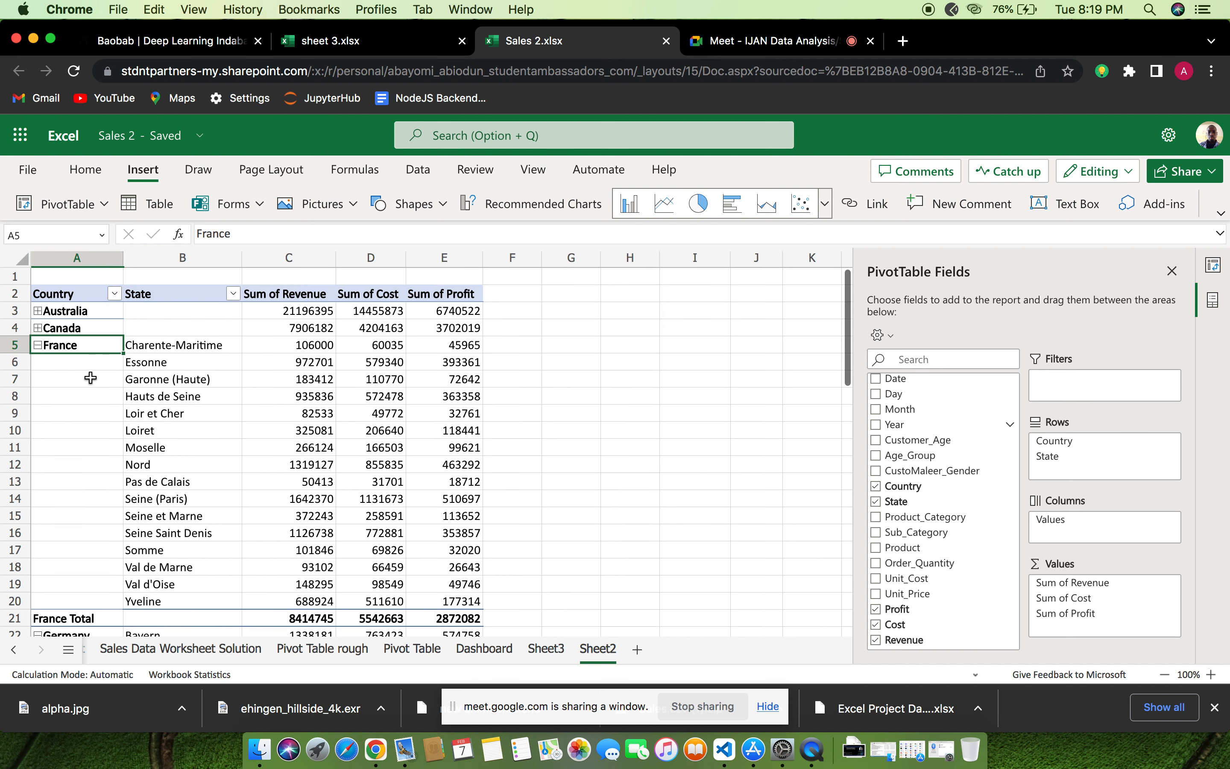
{"action": "left_click", "coordinate": [38, 345]}
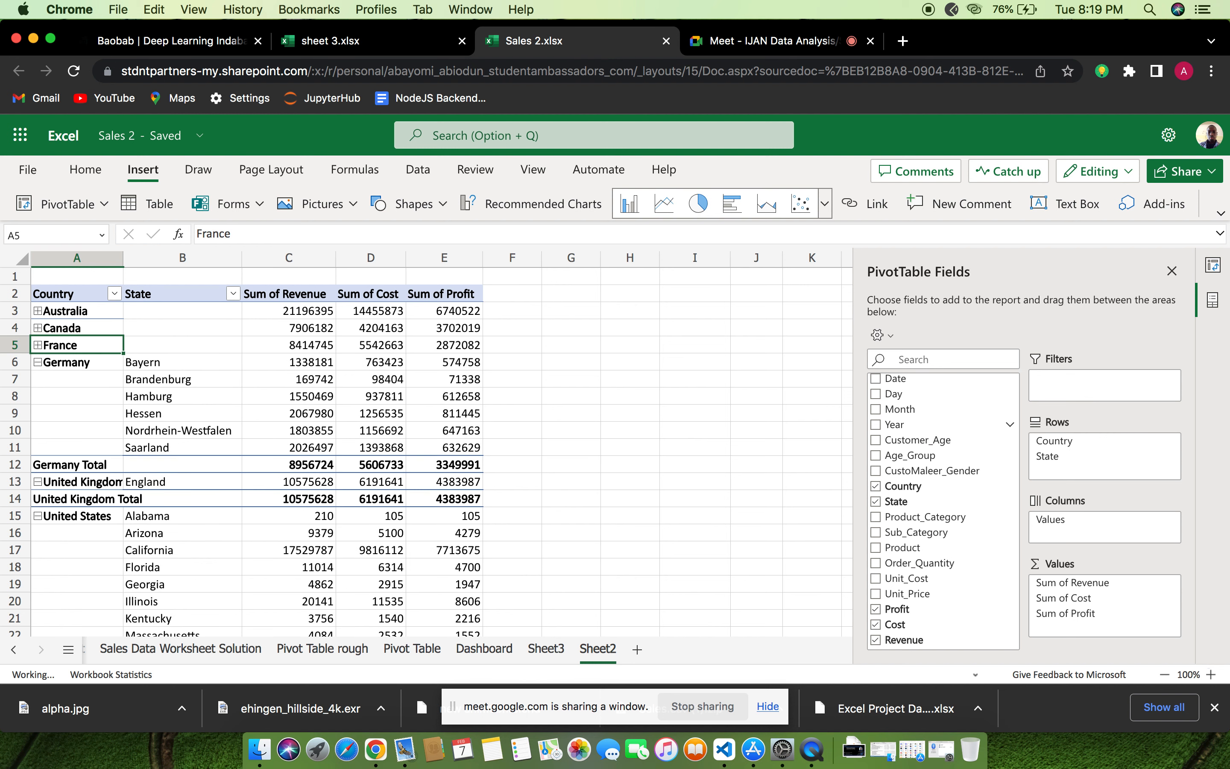
Collapse the state rows of Germany and the United States in the PivotTable
{"action": "left_click", "coordinate": [38, 362]}
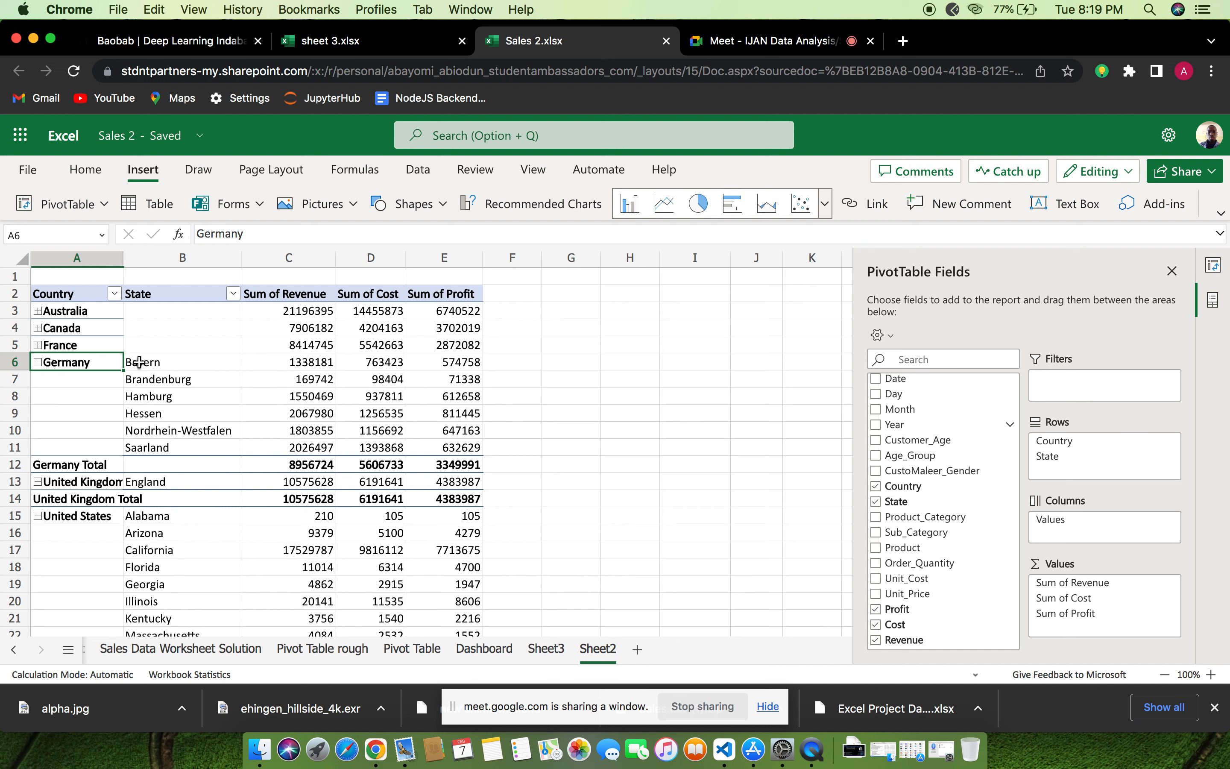
{"action": "scroll", "coordinate": [115, 418], "scroll_direction": "down", "scroll_amount": 1}
{"action": "scroll", "coordinate": [115, 418], "scroll_direction": "down", "scroll_amount": 1}
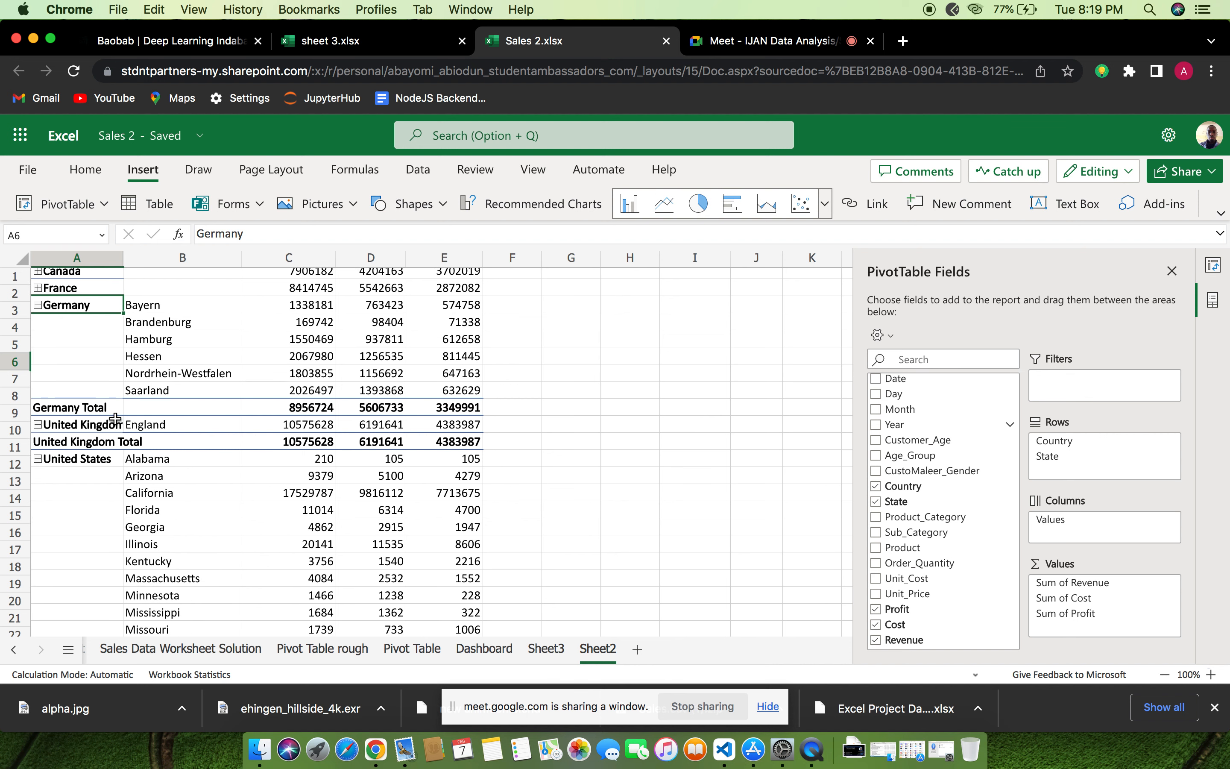
{"action": "scroll", "coordinate": [110, 417], "scroll_direction": "up", "scroll_amount": 3}
{"action": "left_click", "coordinate": [37, 363]}
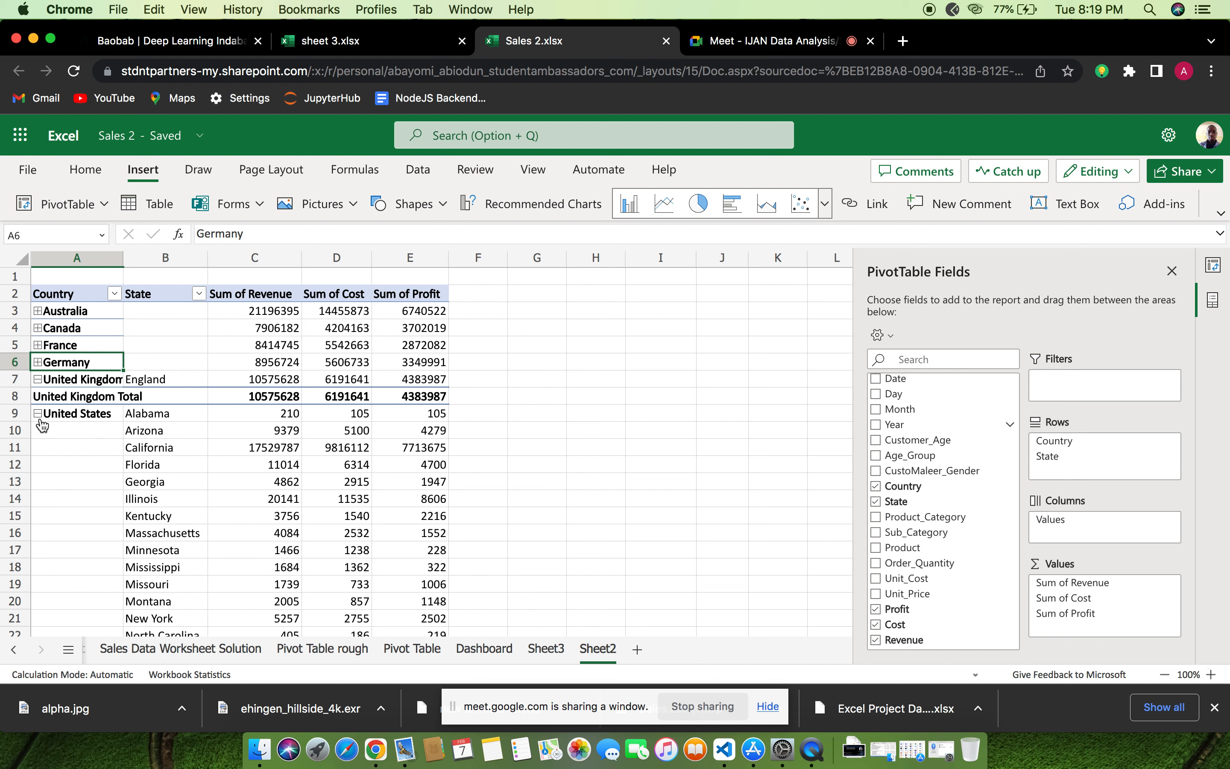
{"action": "left_click", "coordinate": [42, 418]}
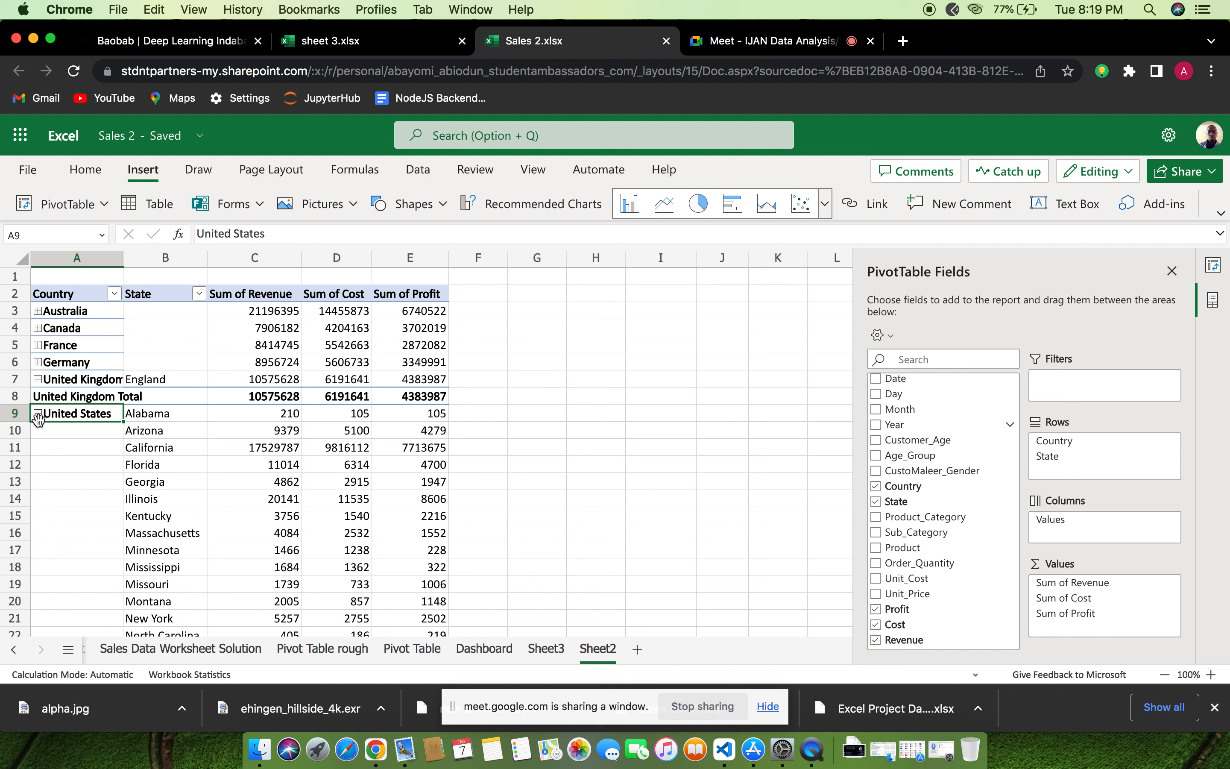
{"action": "left_click", "coordinate": [37, 414]}
{"action": "scroll", "coordinate": [120, 474], "scroll_direction": "down", "scroll_amount": 1}
{"action": "scroll", "coordinate": [120, 474], "scroll_direction": "down", "scroll_amount": 10}
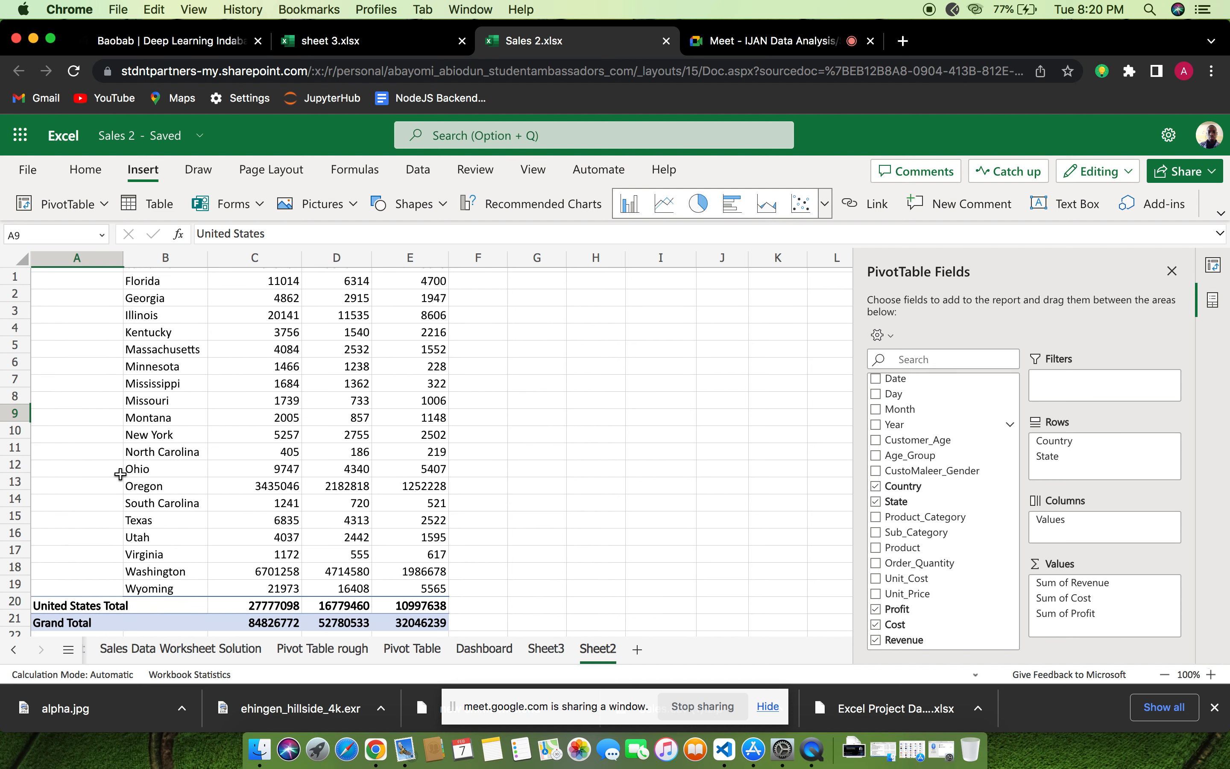
{"action": "scroll", "coordinate": [117, 468], "scroll_direction": "up", "scroll_amount": 10}
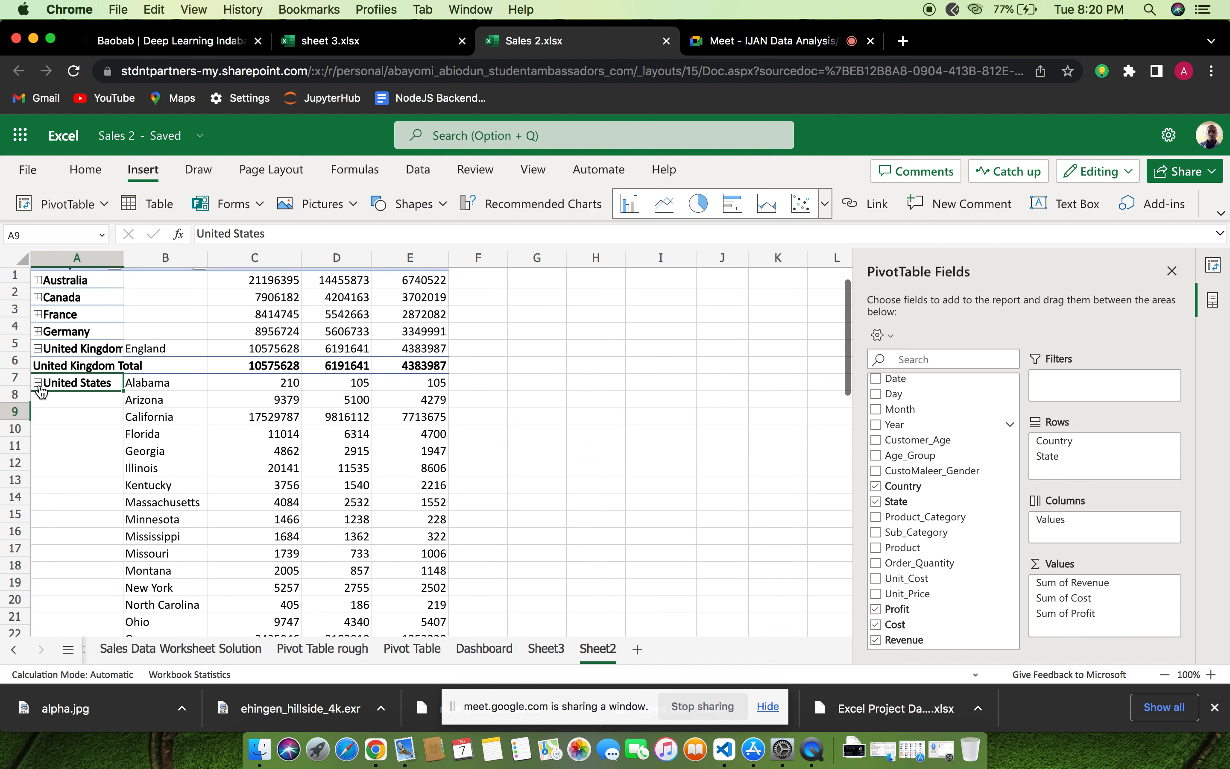
{"action": "left_click", "coordinate": [39, 385]}
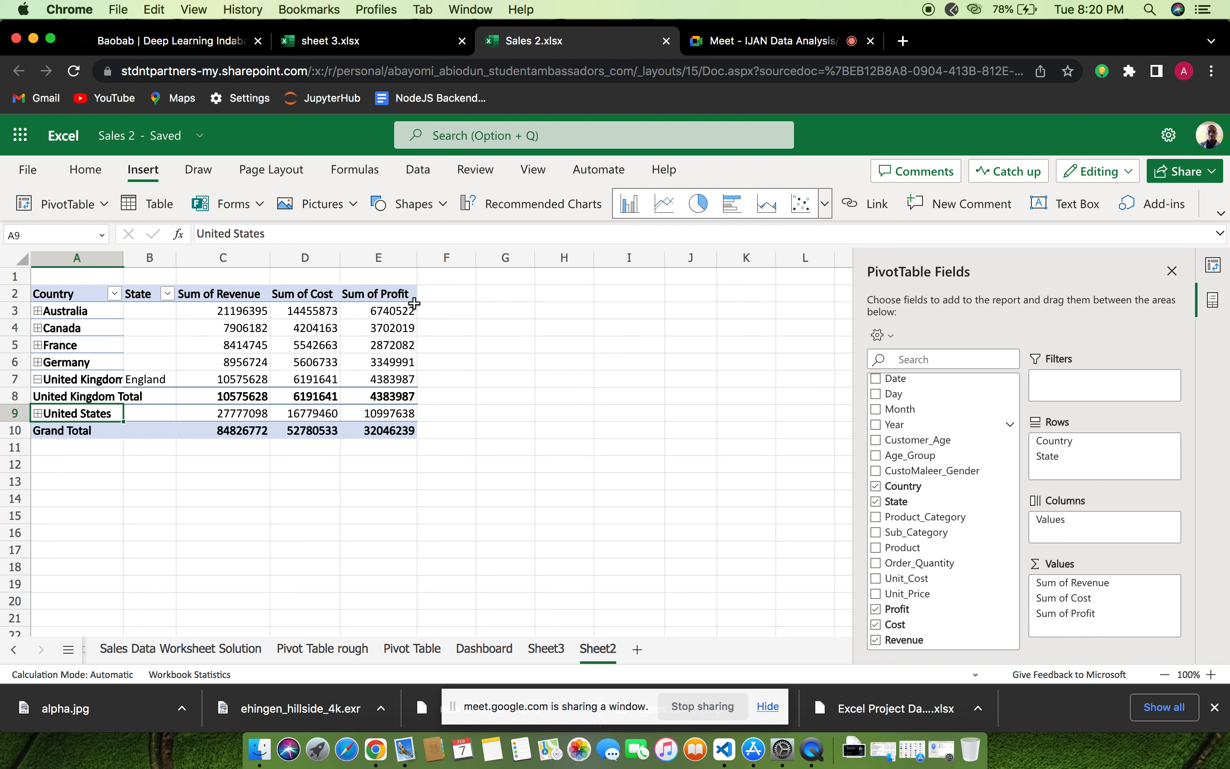
Format the Sum of Profit column of the PivotTable as Currency with no decimal places
{"action": "left_click", "coordinate": [395, 307]}
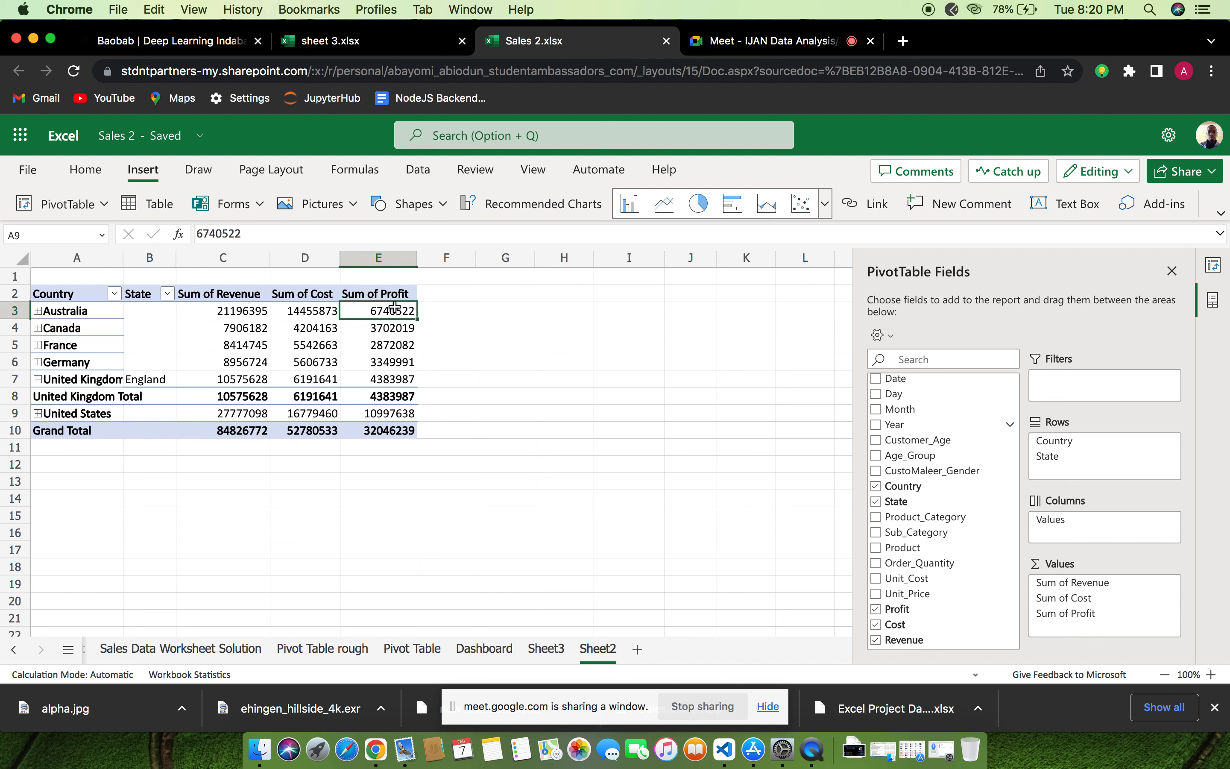
{"action": "left_click", "coordinate": [382, 275]}
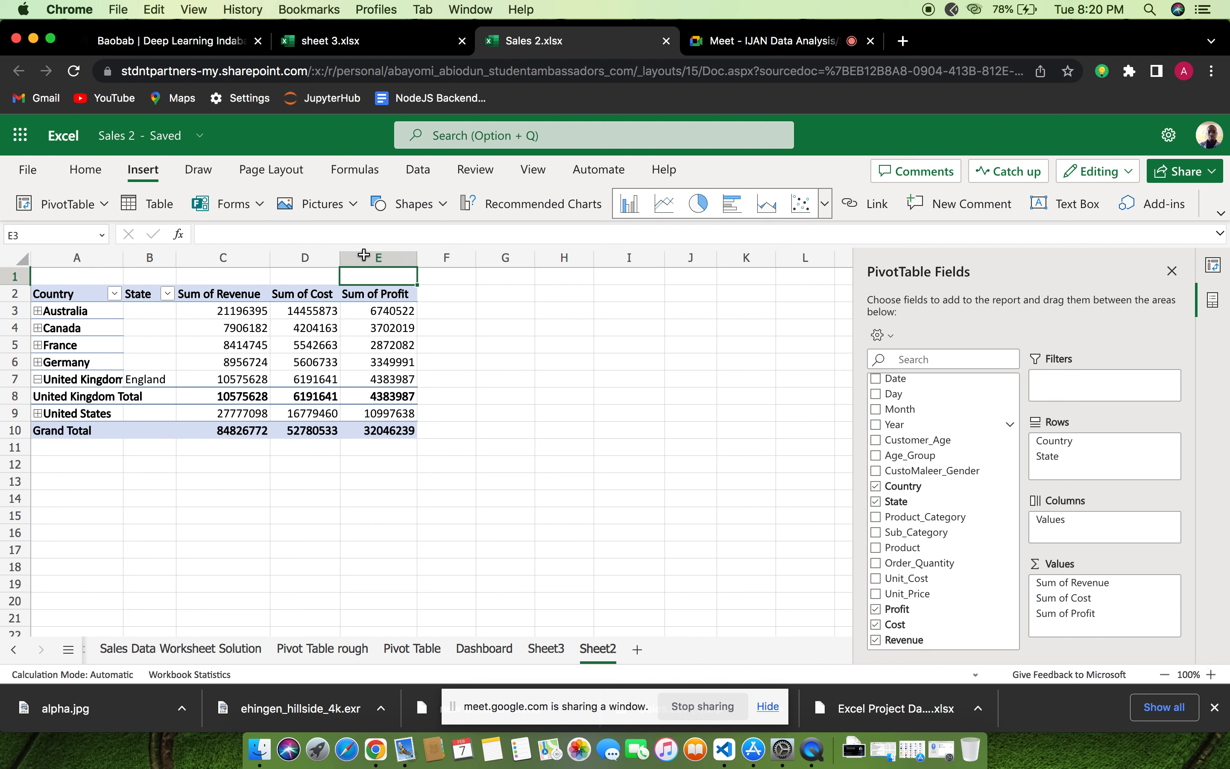
{"action": "left_click", "coordinate": [366, 262]}
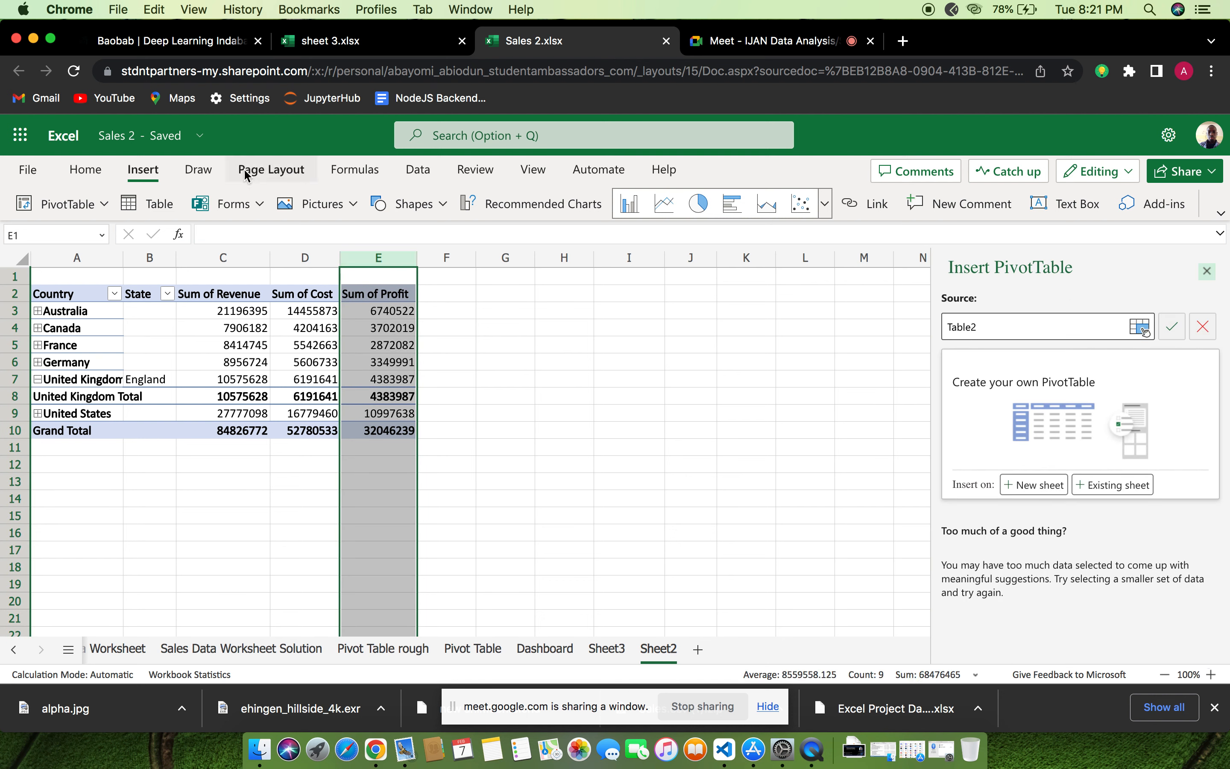
{"action": "left_click", "coordinate": [80, 172]}
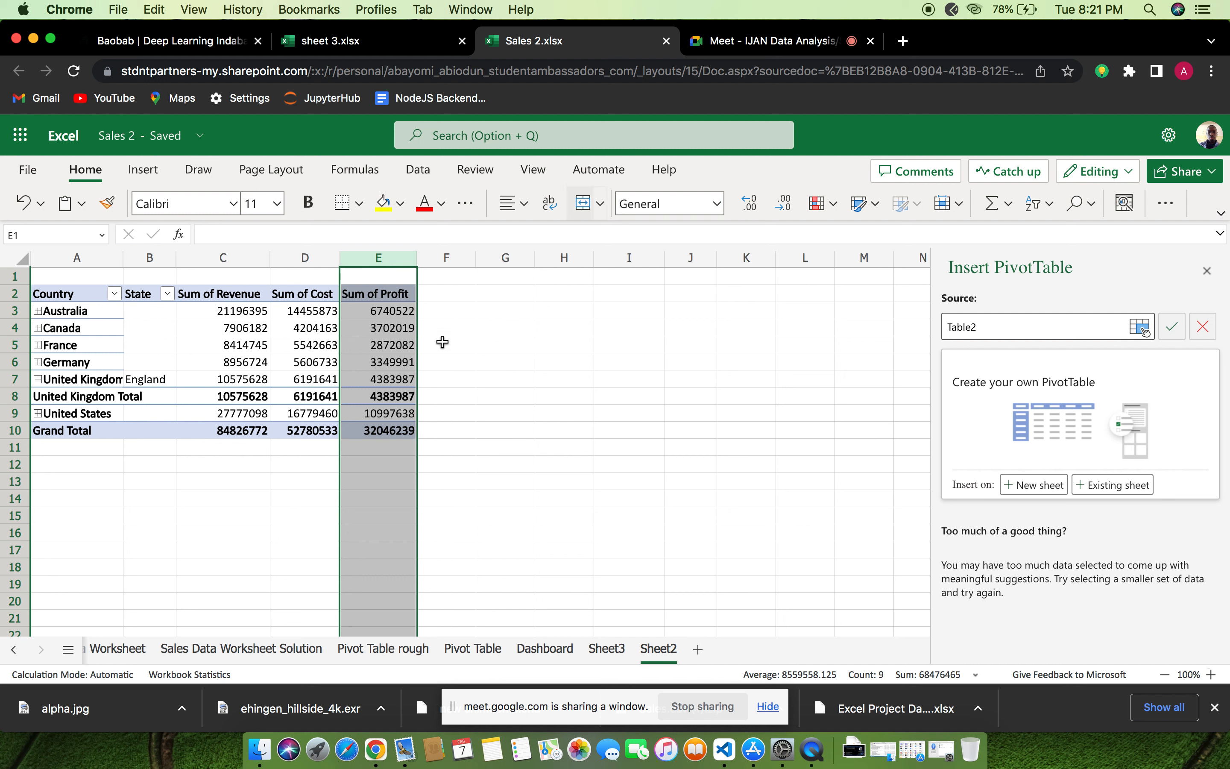
{"action": "left_click", "coordinate": [722, 208]}
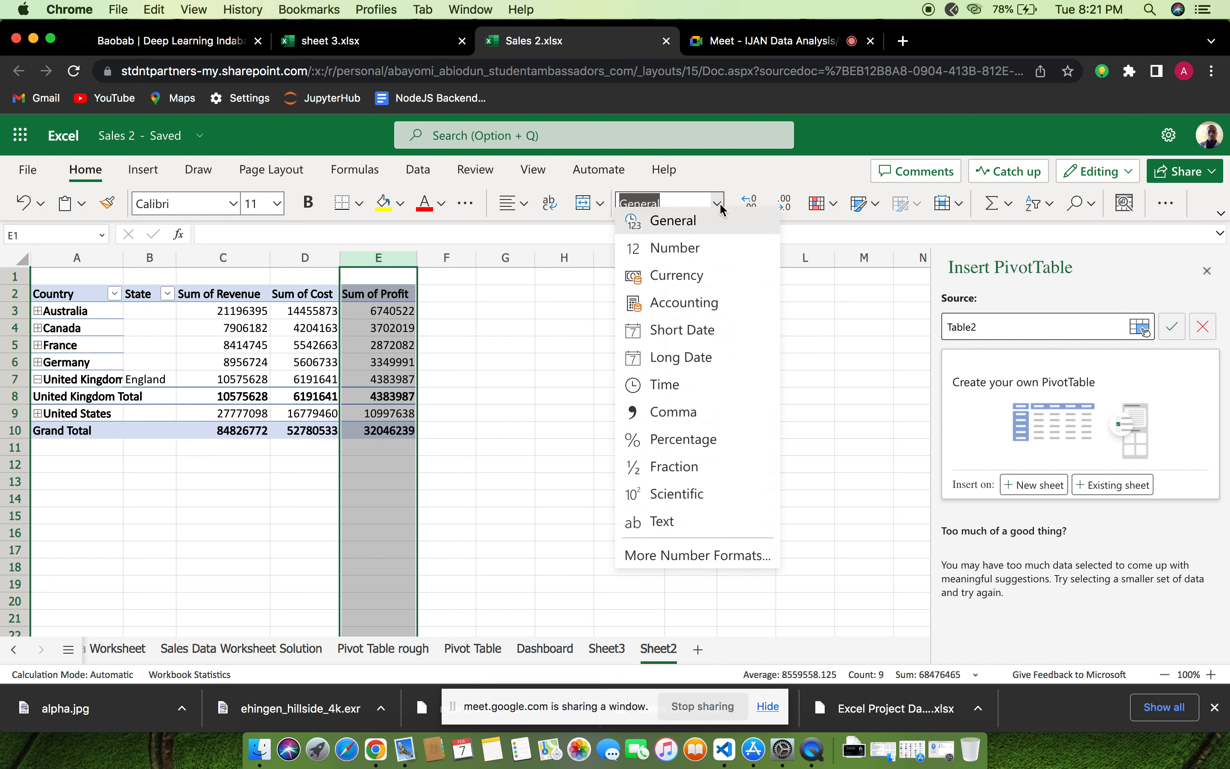
{"action": "left_click", "coordinate": [692, 285]}
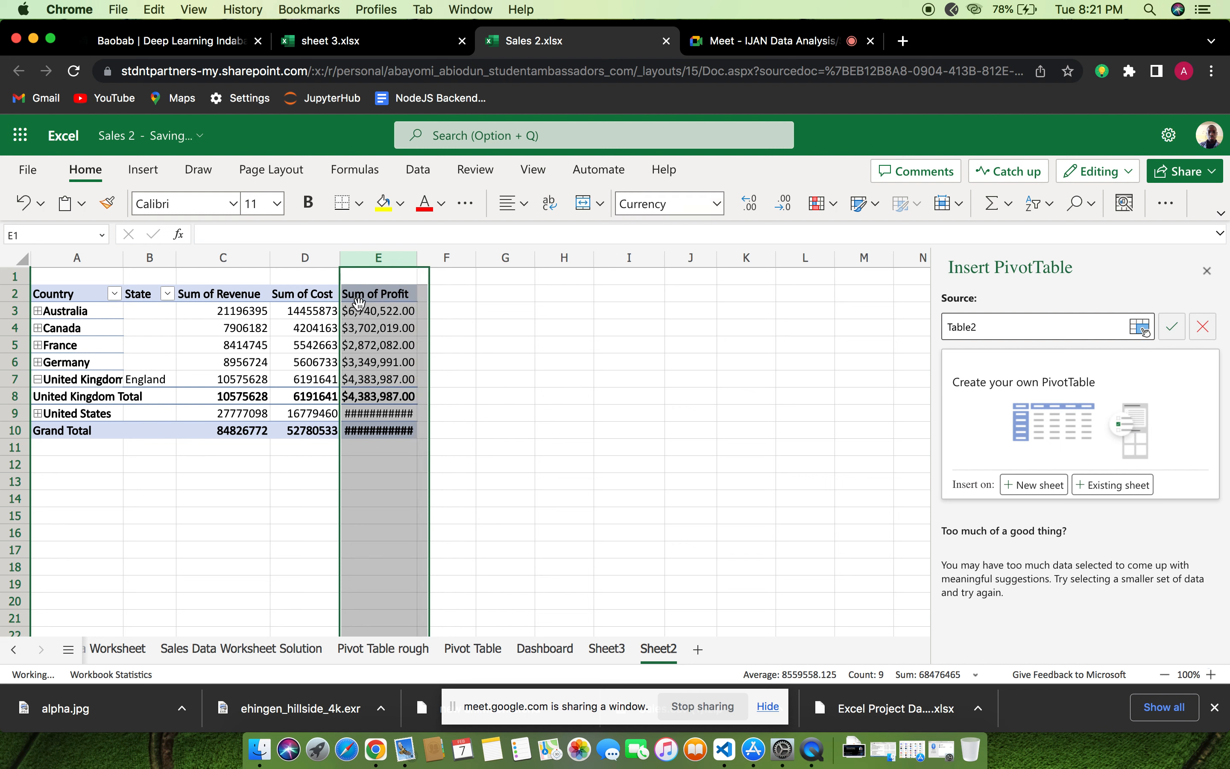
{"action": "left_click", "coordinate": [786, 203]}
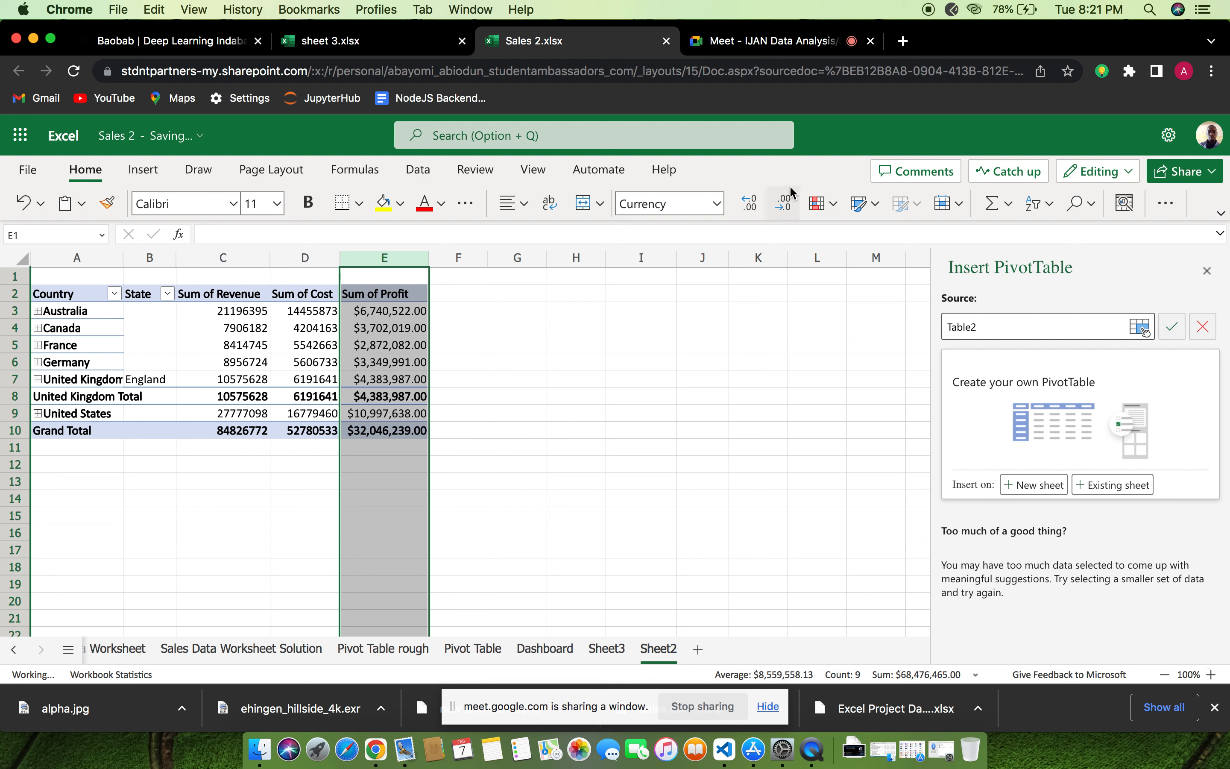
{"action": "left_click", "coordinate": [786, 204]}
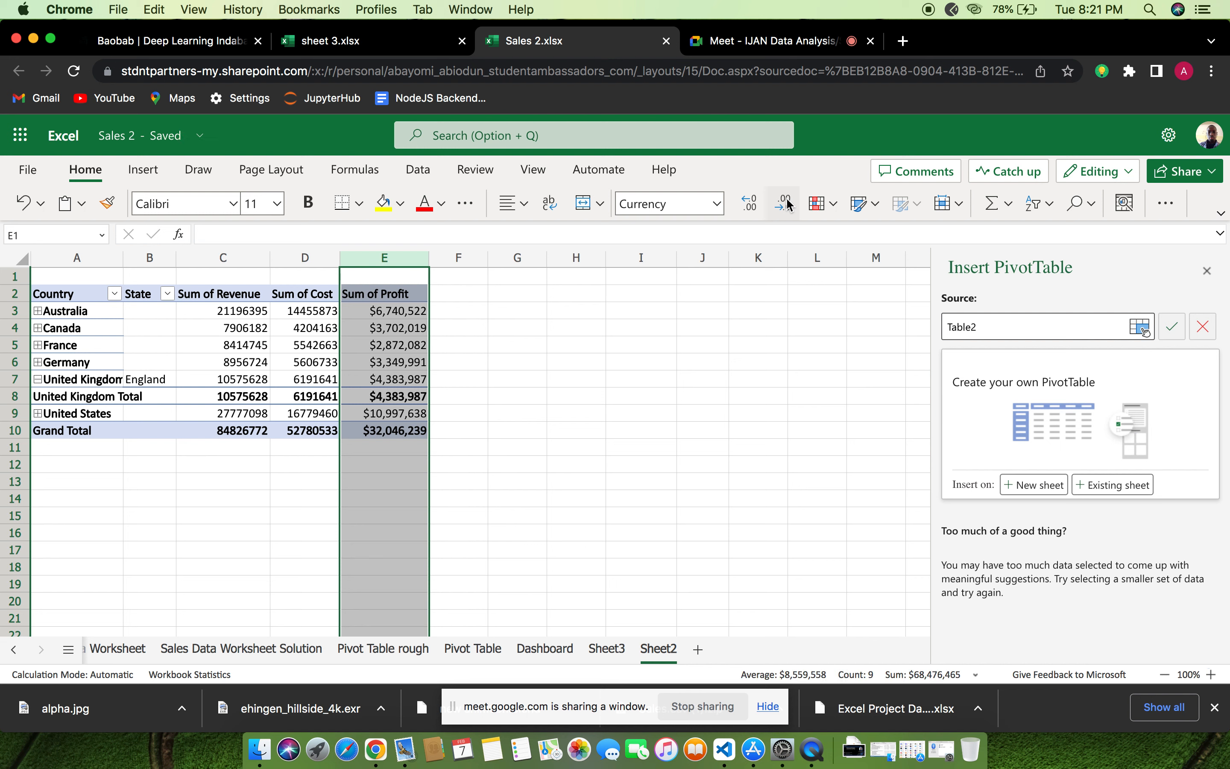
Format the Sum of Cost column of the PivotTable as Currency with no decimal places
{"action": "left_click", "coordinate": [294, 296]}
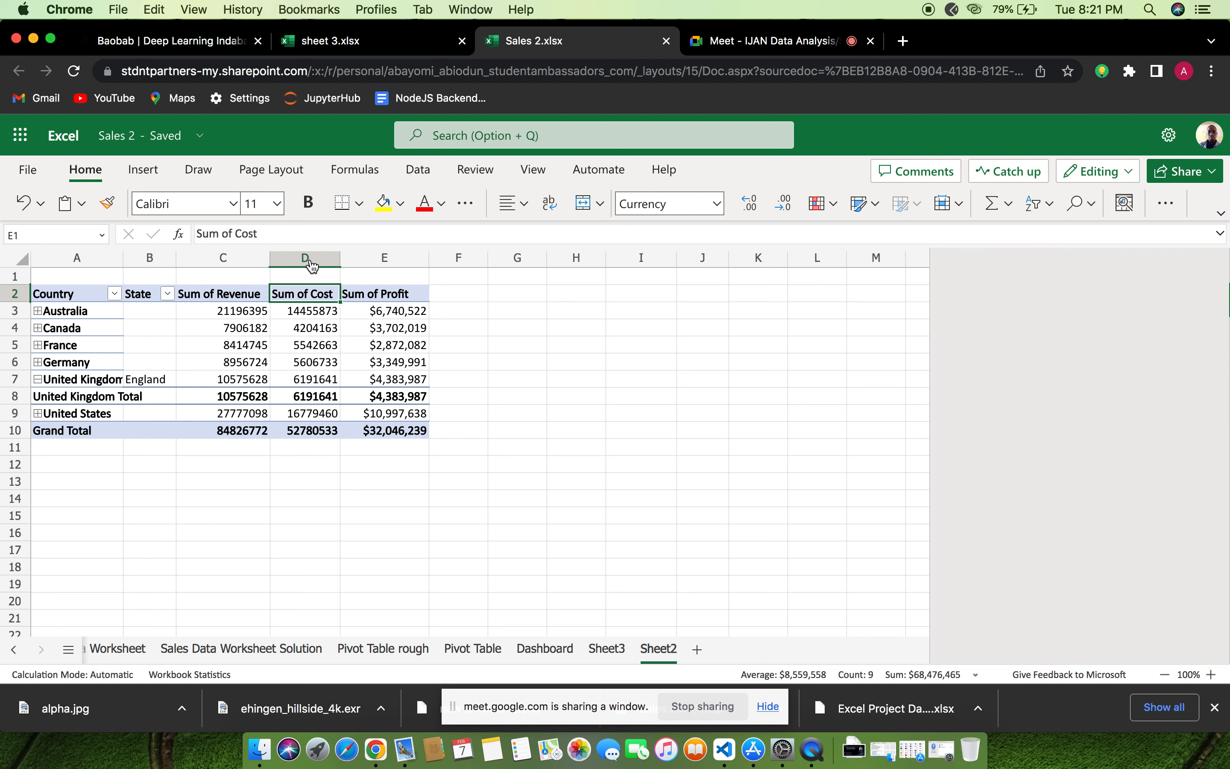
{"action": "left_click", "coordinate": [312, 265]}
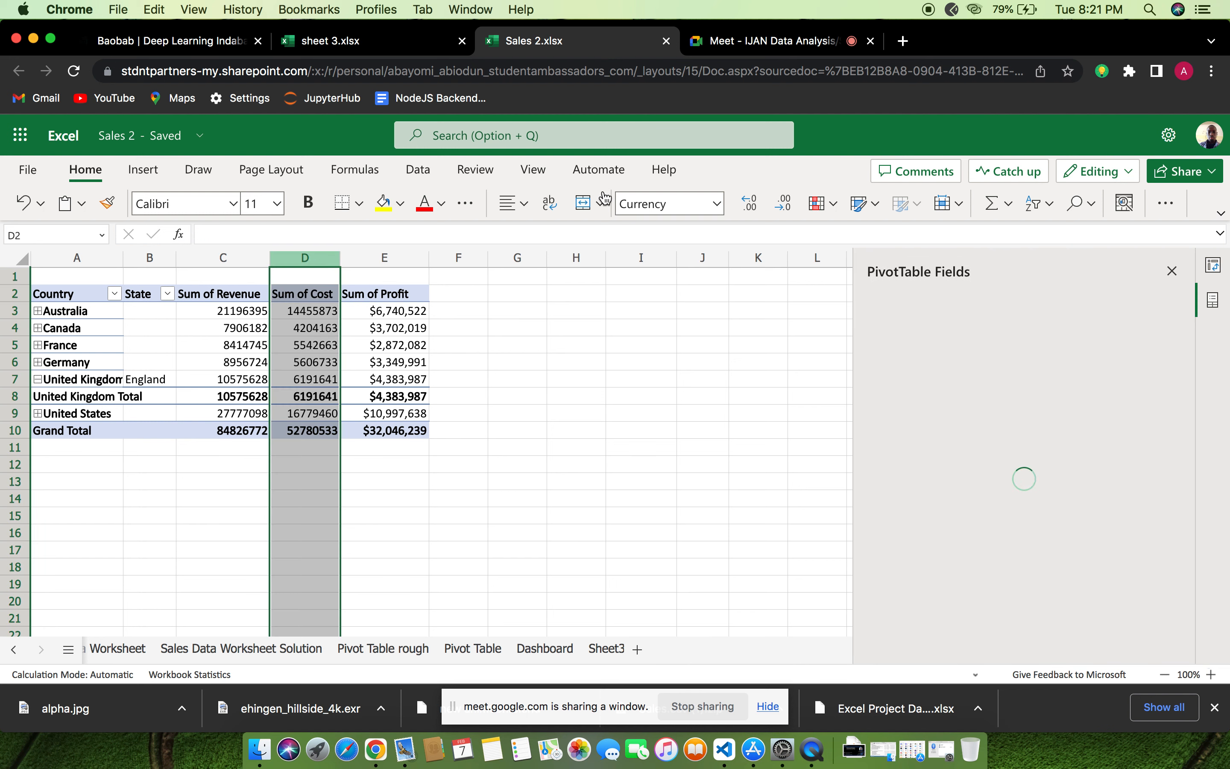
{"action": "left_click", "coordinate": [716, 204]}
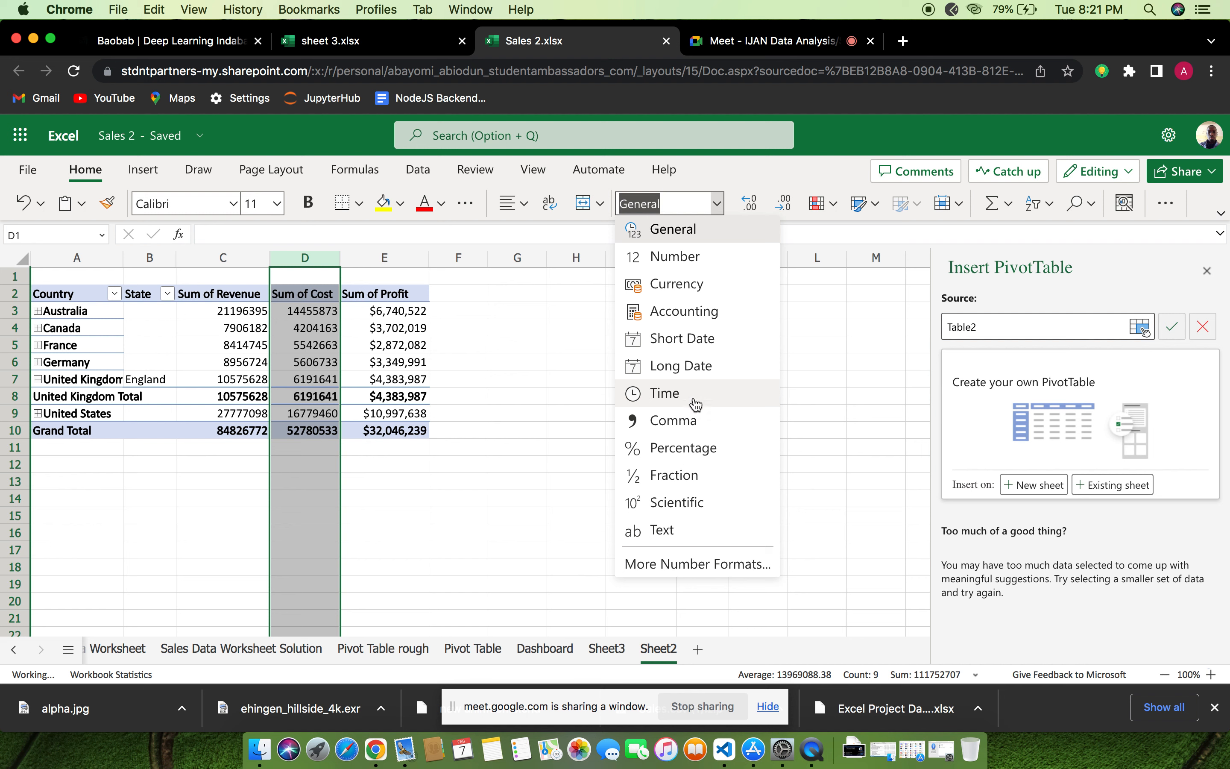
{"action": "left_click", "coordinate": [706, 283]}
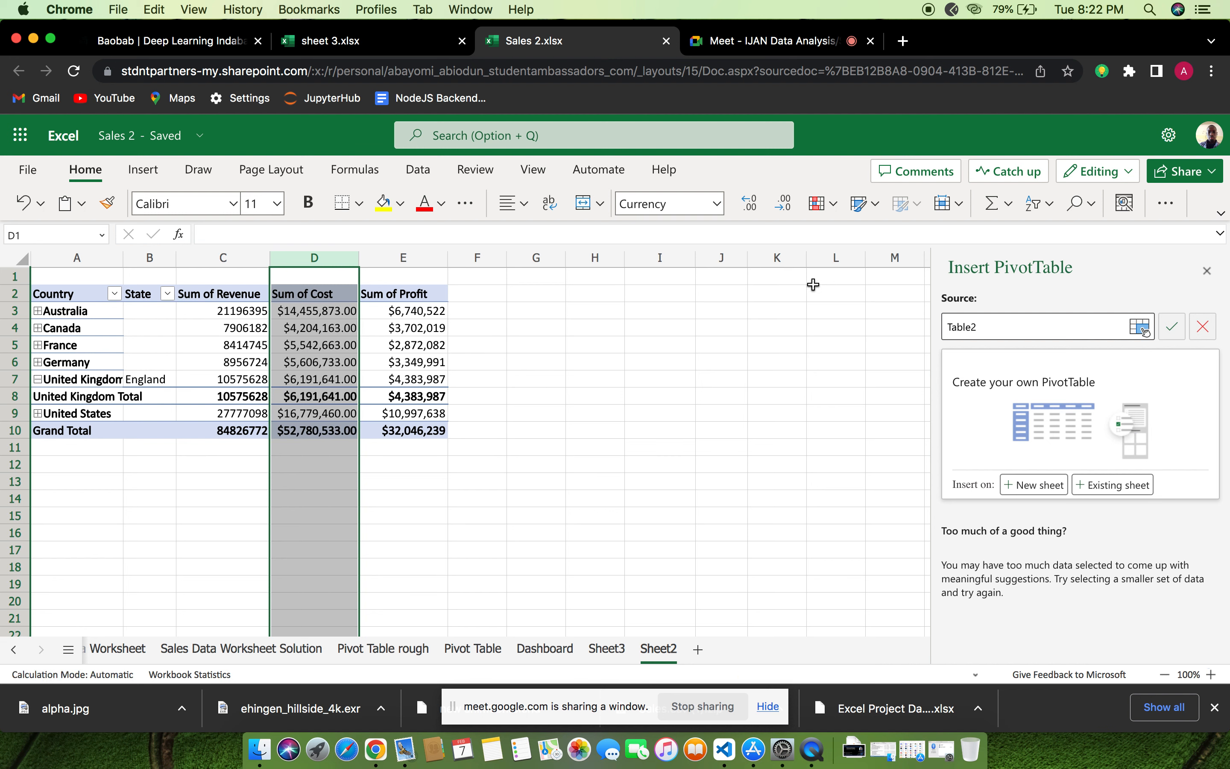
{"action": "left_click", "coordinate": [716, 203]}
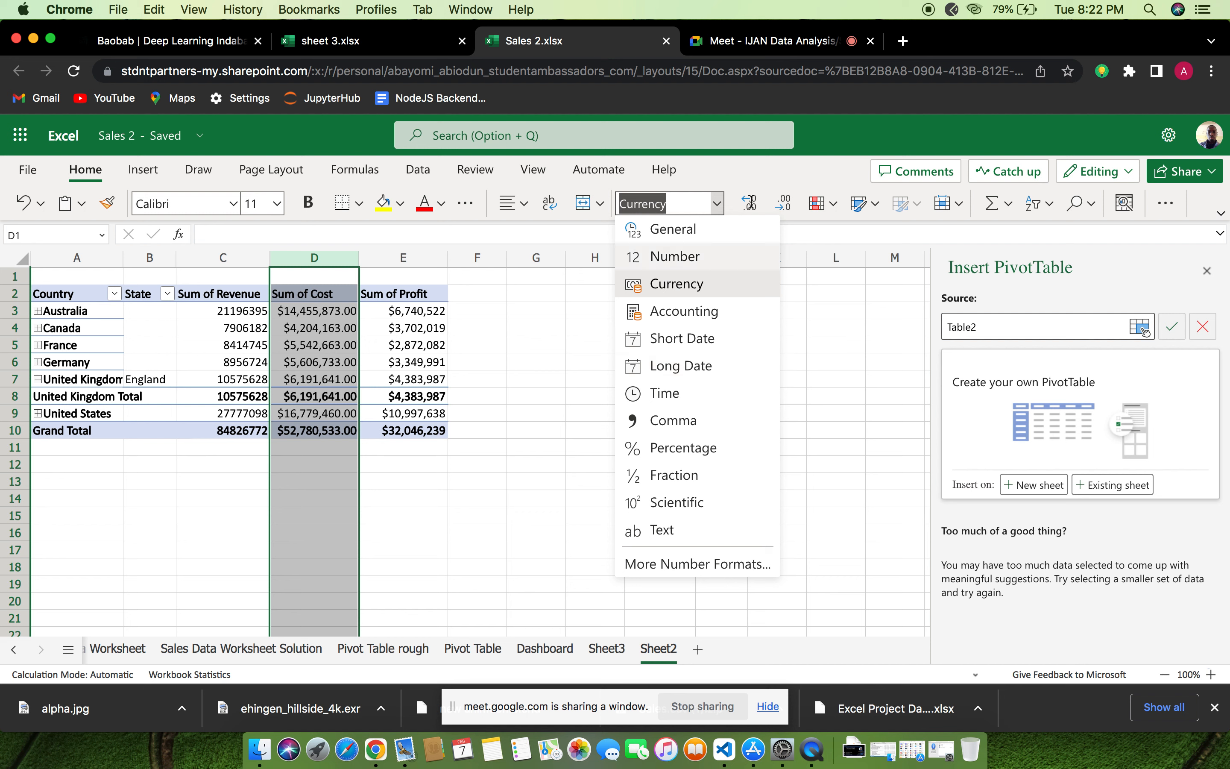
{"action": "left_click", "coordinate": [787, 203]}
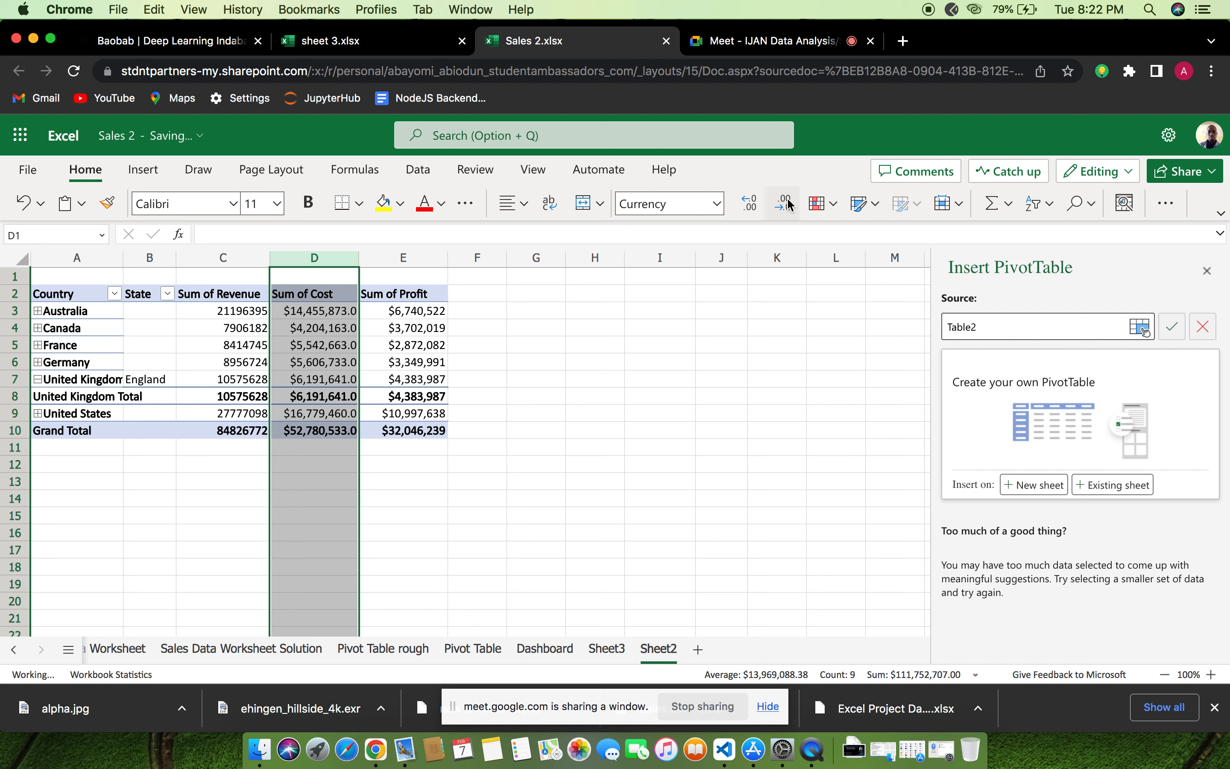
{"action": "left_click", "coordinate": [786, 203]}
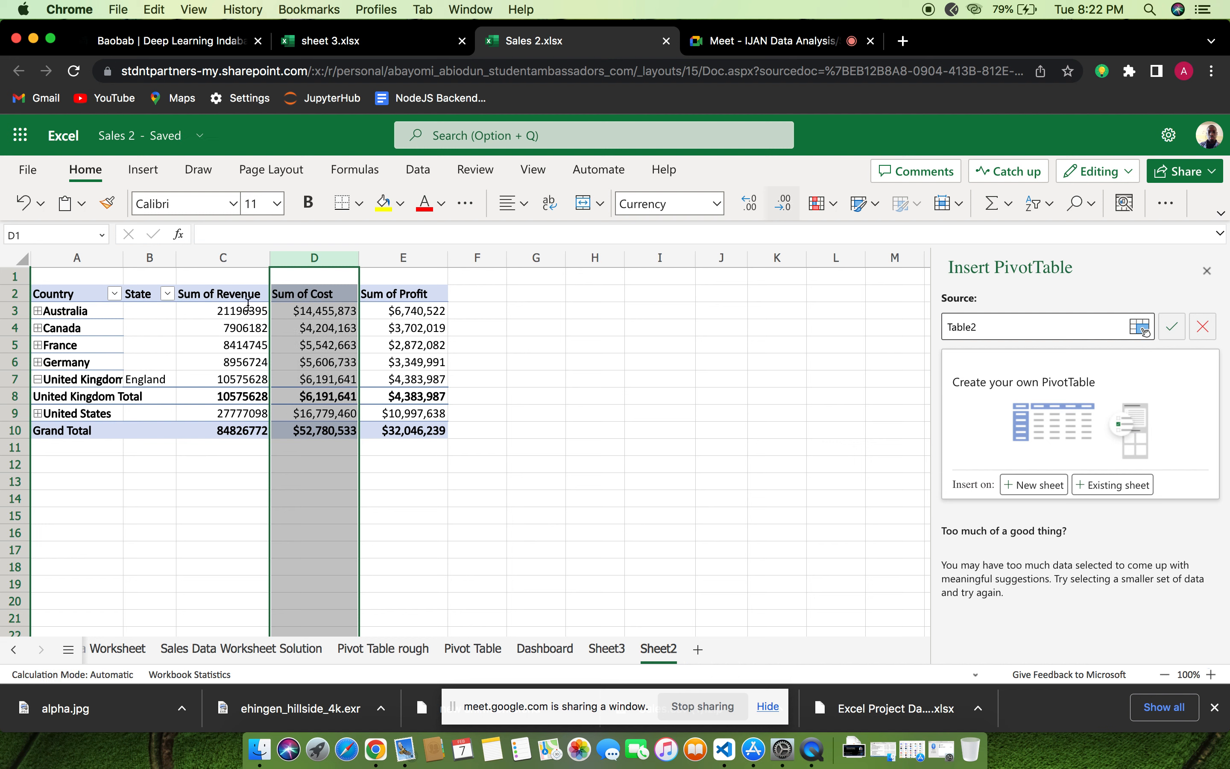
Format the Sum of Revenue column of the PivotTable as Currency with no decimal places
{"action": "left_click", "coordinate": [245, 273]}
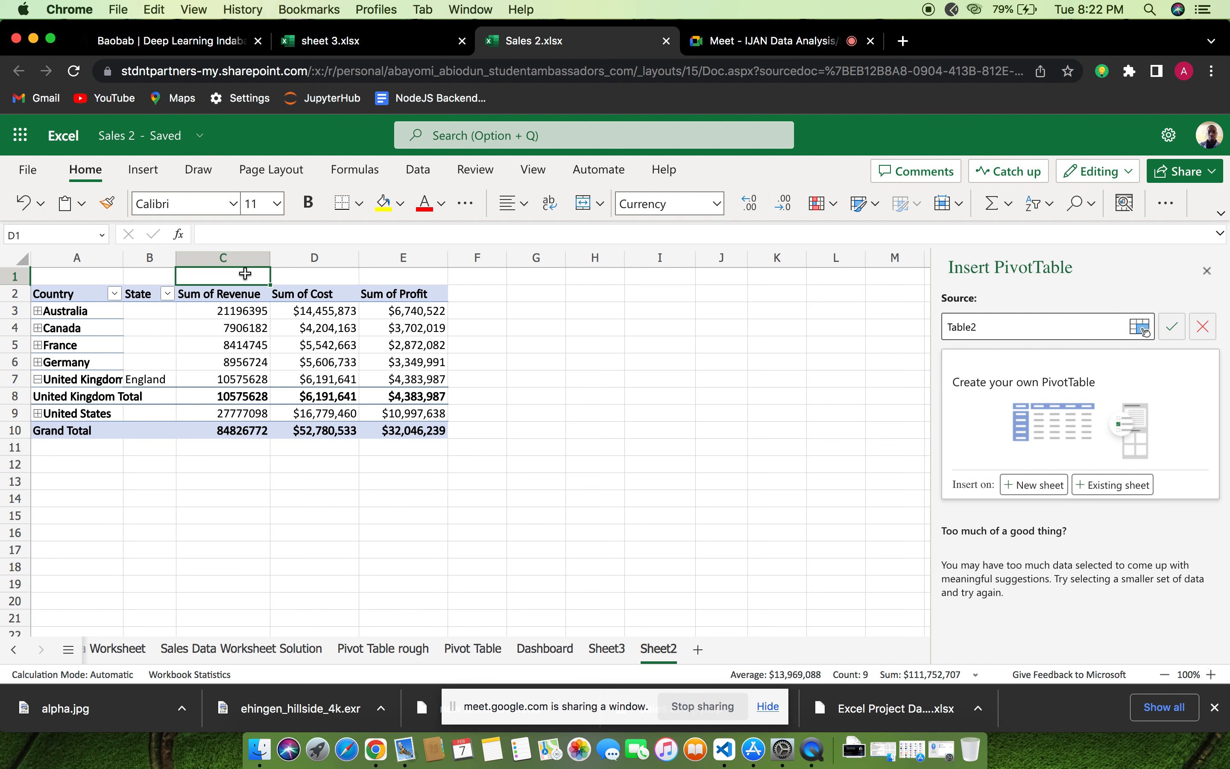
{"action": "left_click", "coordinate": [253, 260]}
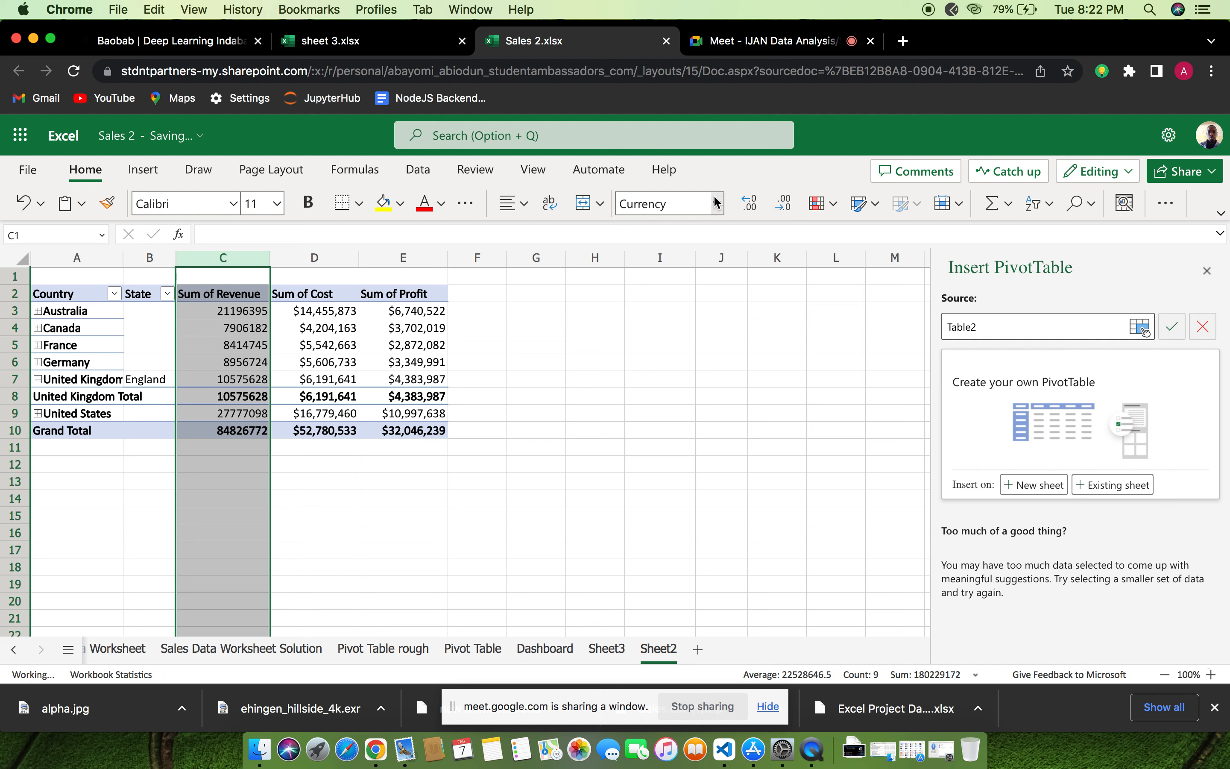
{"action": "left_click", "coordinate": [716, 202]}
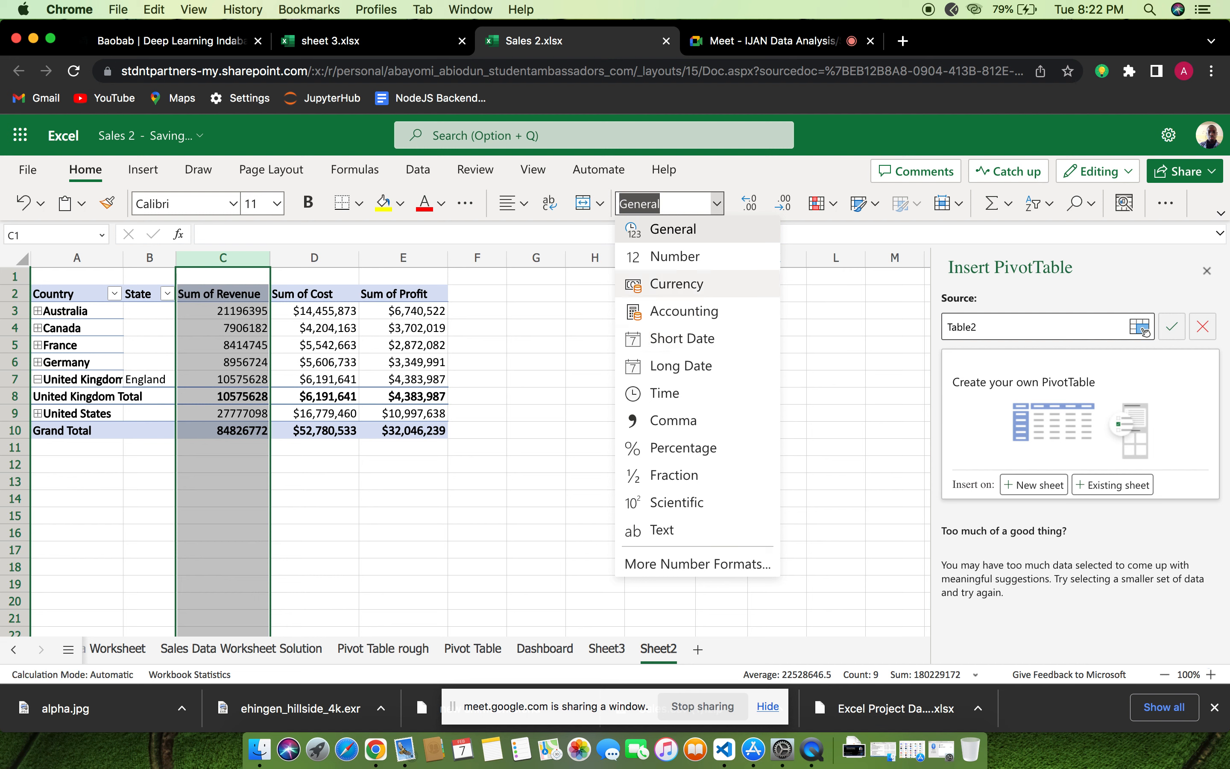
{"action": "left_click", "coordinate": [697, 285]}
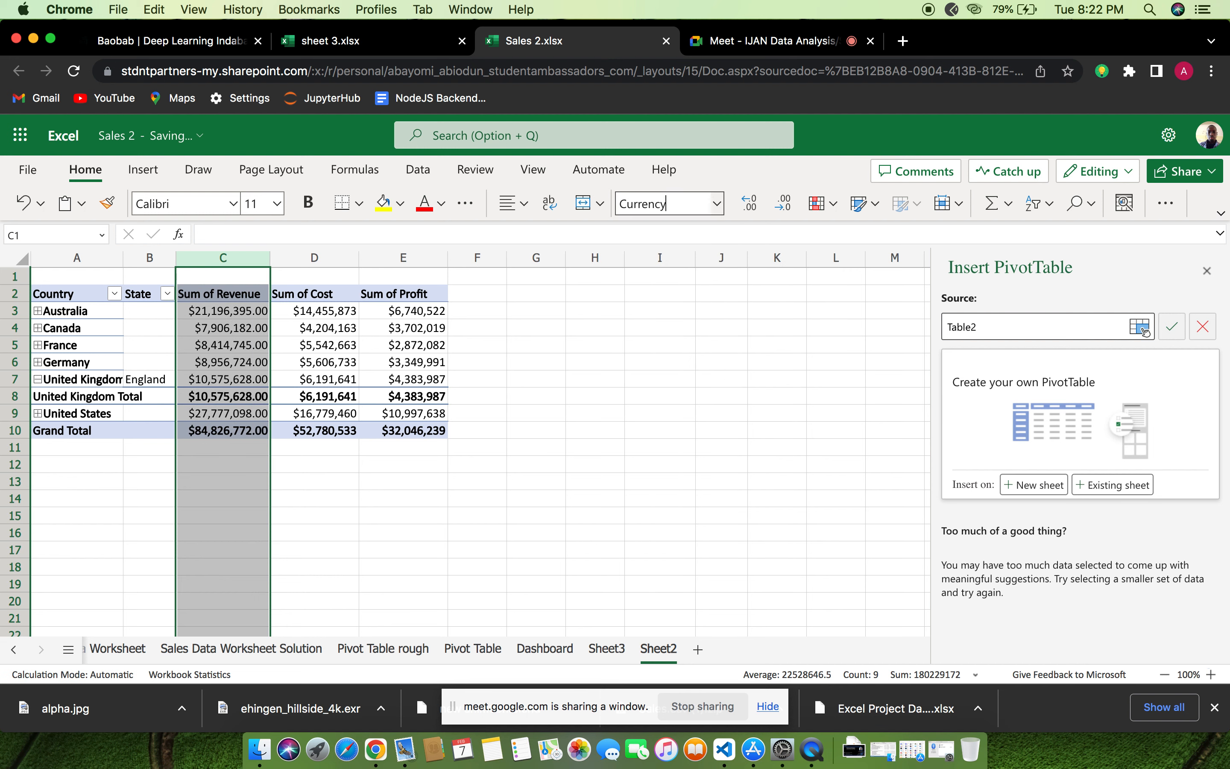
{"action": "left_click", "coordinate": [783, 202]}
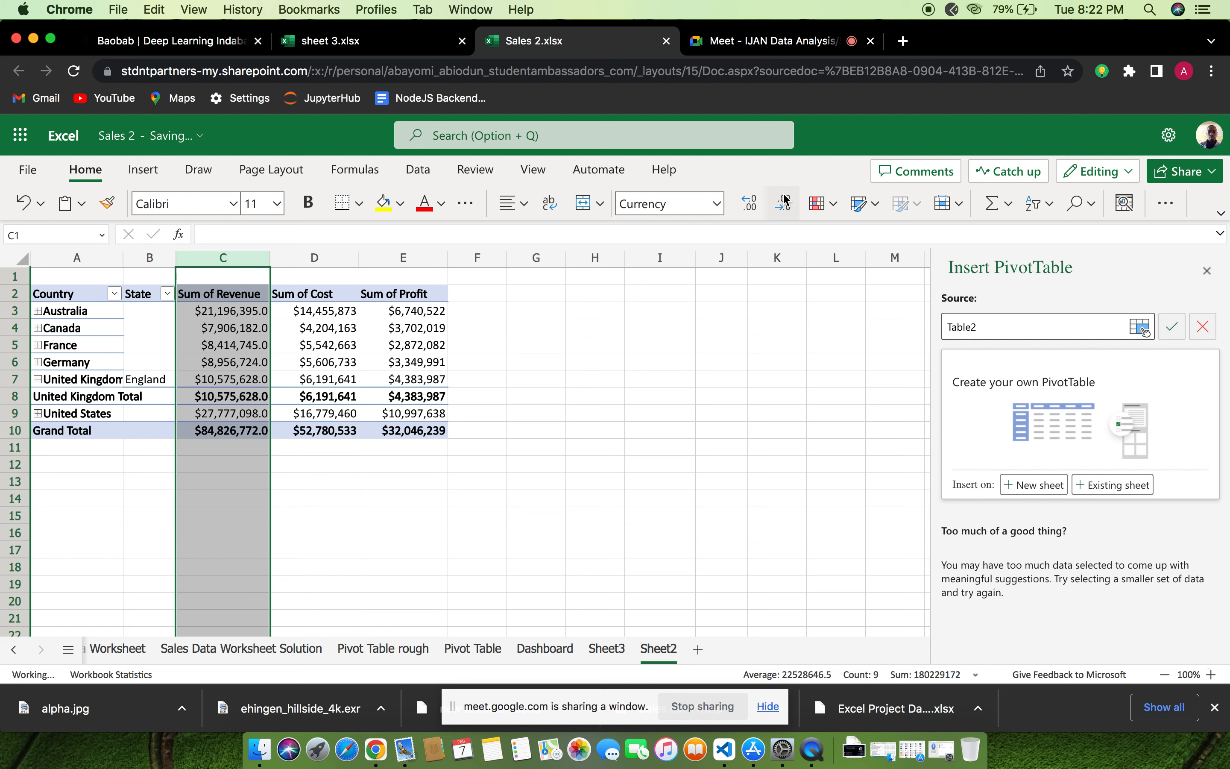
{"action": "left_click", "coordinate": [786, 200]}
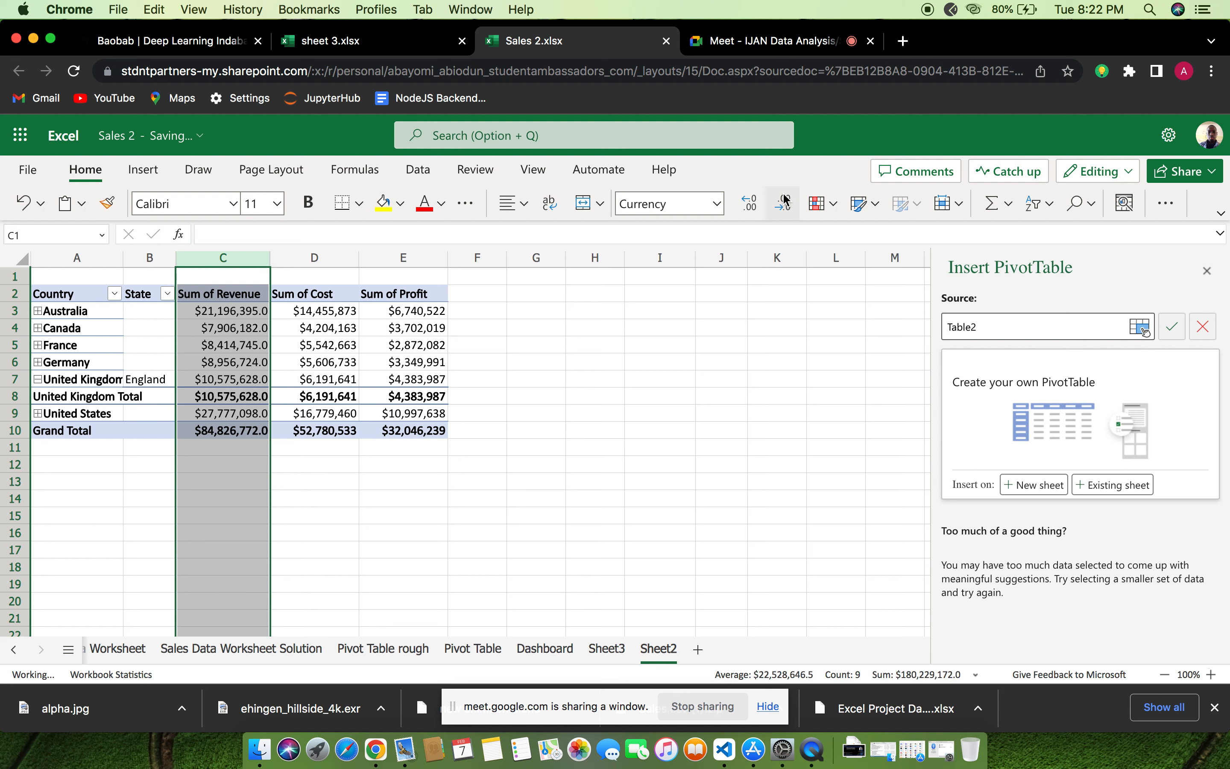
Insert a column PivotChart of revenue, cost and profit by country from the PivotTable on Sheet2
{"action": "left_click", "coordinate": [350, 329]}
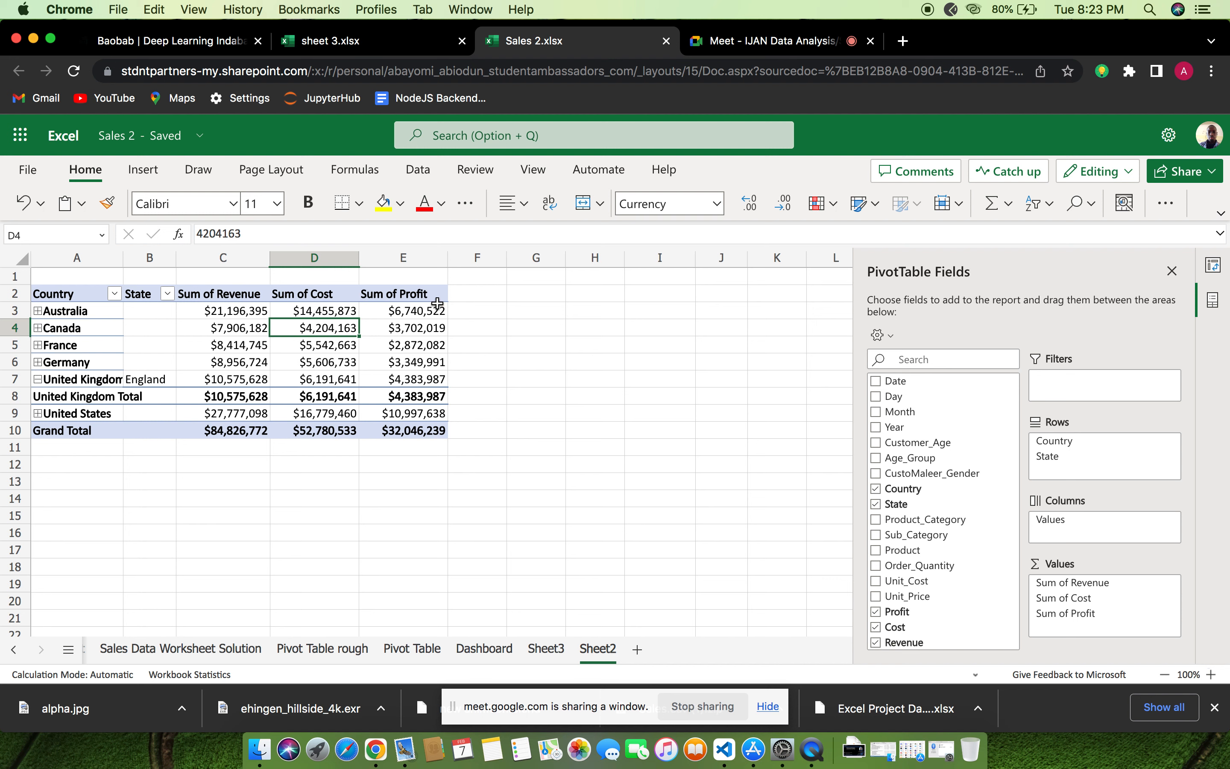
{"action": "left_click", "coordinate": [413, 305]}
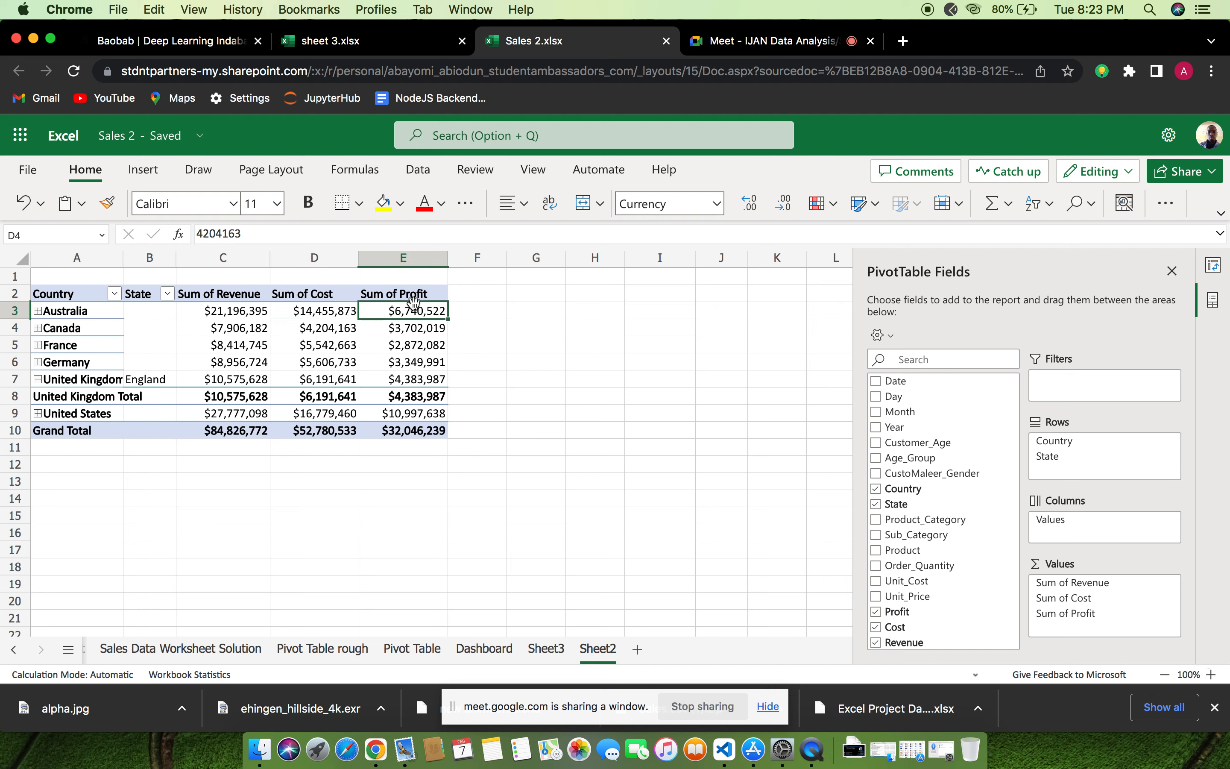
{"action": "left_click", "coordinate": [418, 258]}
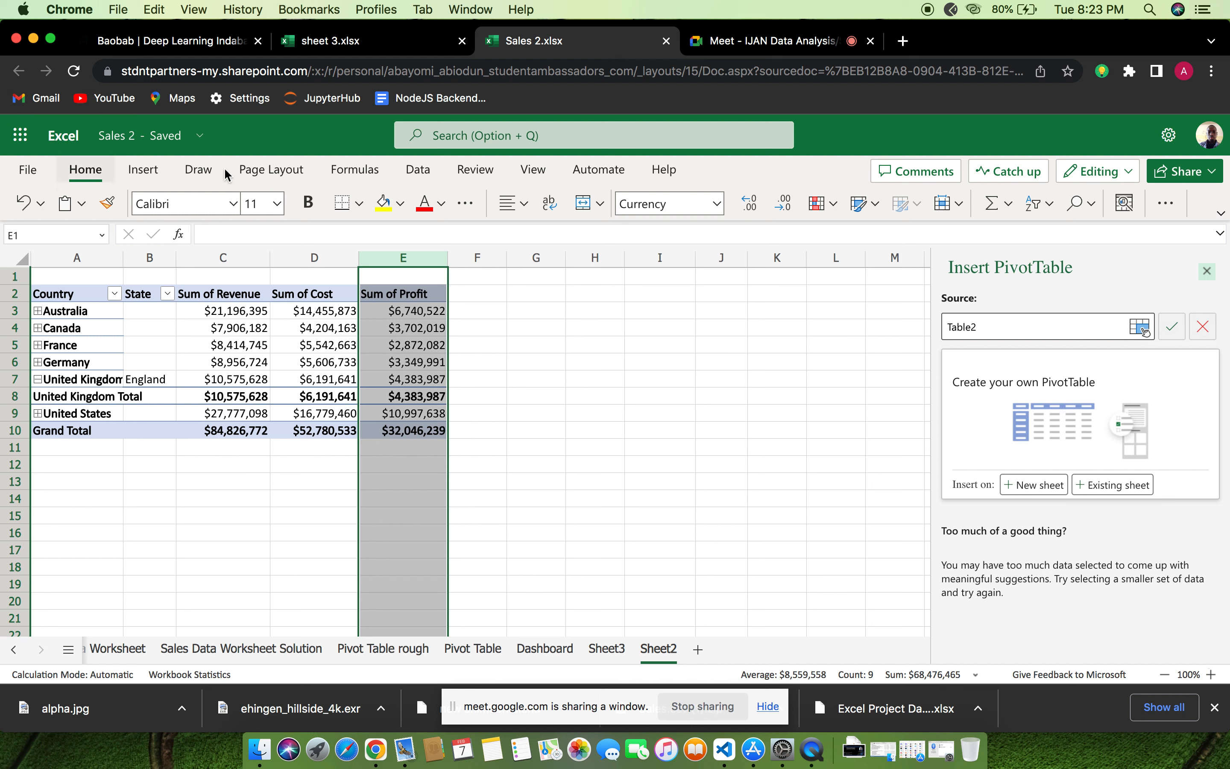
{"action": "left_click", "coordinate": [142, 173]}
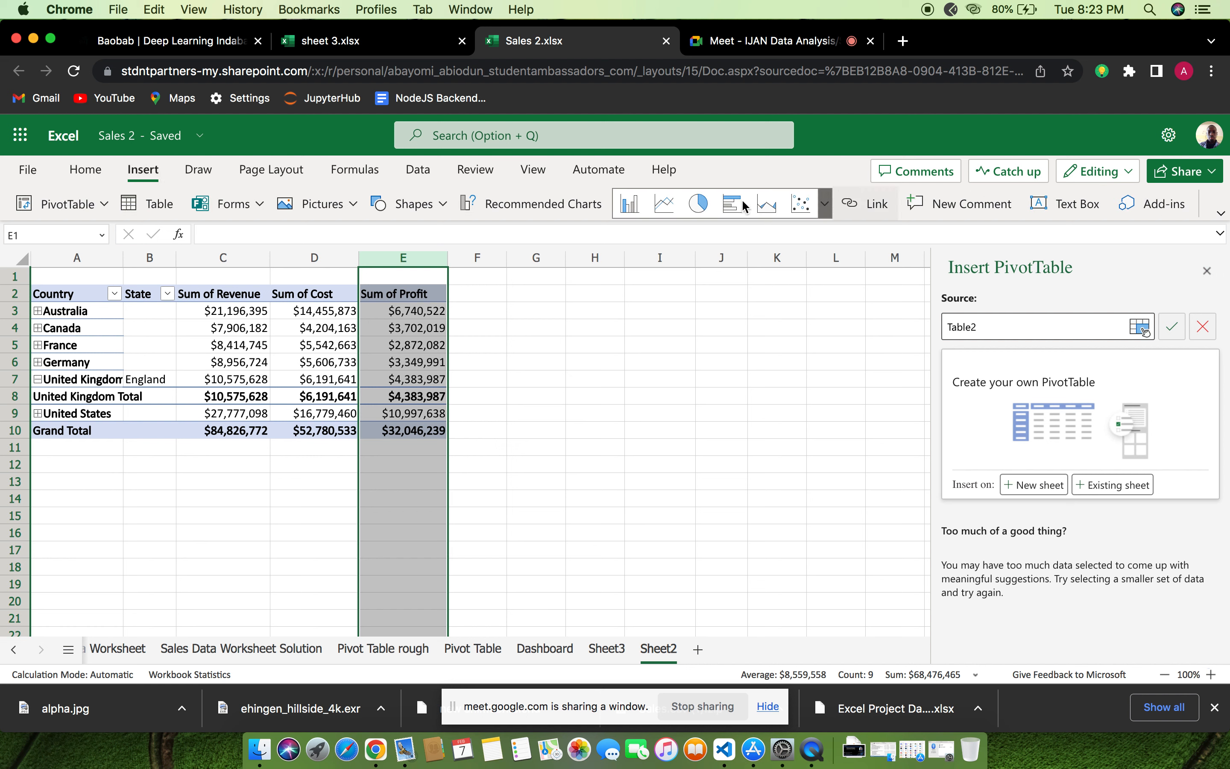
{"action": "left_click", "coordinate": [624, 208]}
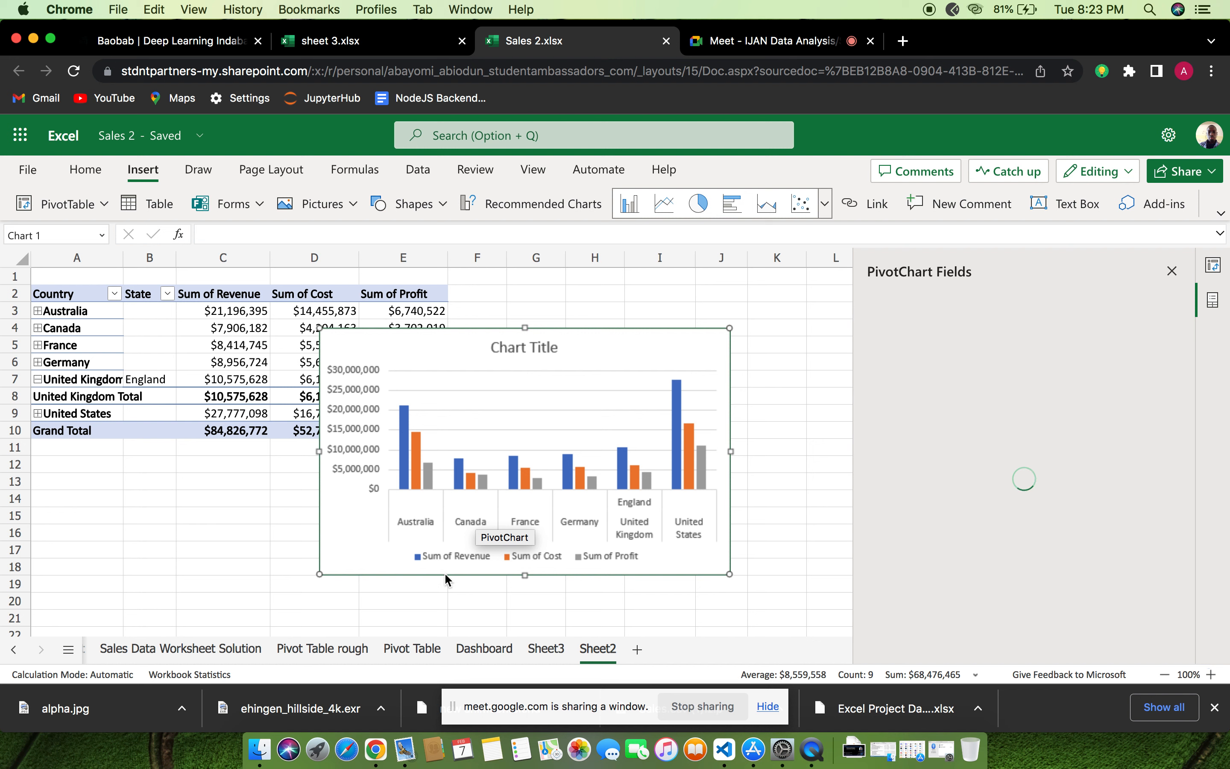
{"action": "right_click", "coordinate": [510, 562]}
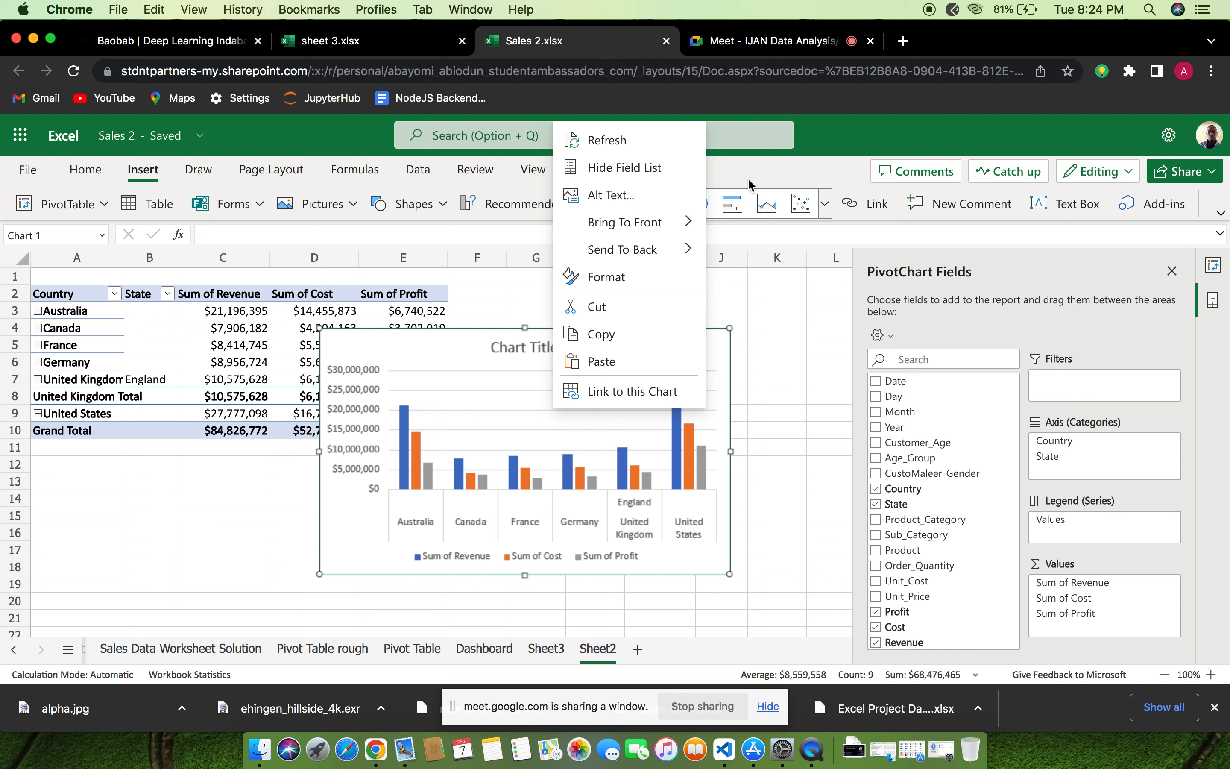
{"action": "left_click", "coordinate": [712, 144]}
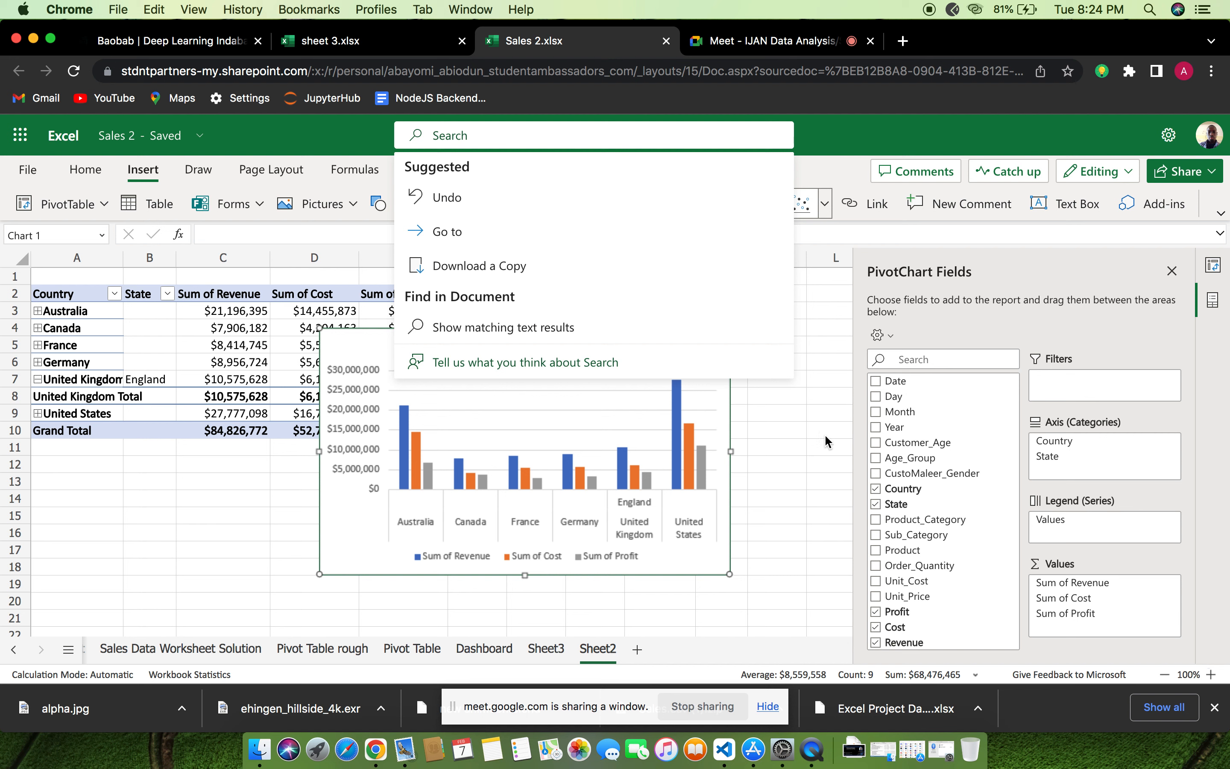
{"action": "key", "text": "Escape"}
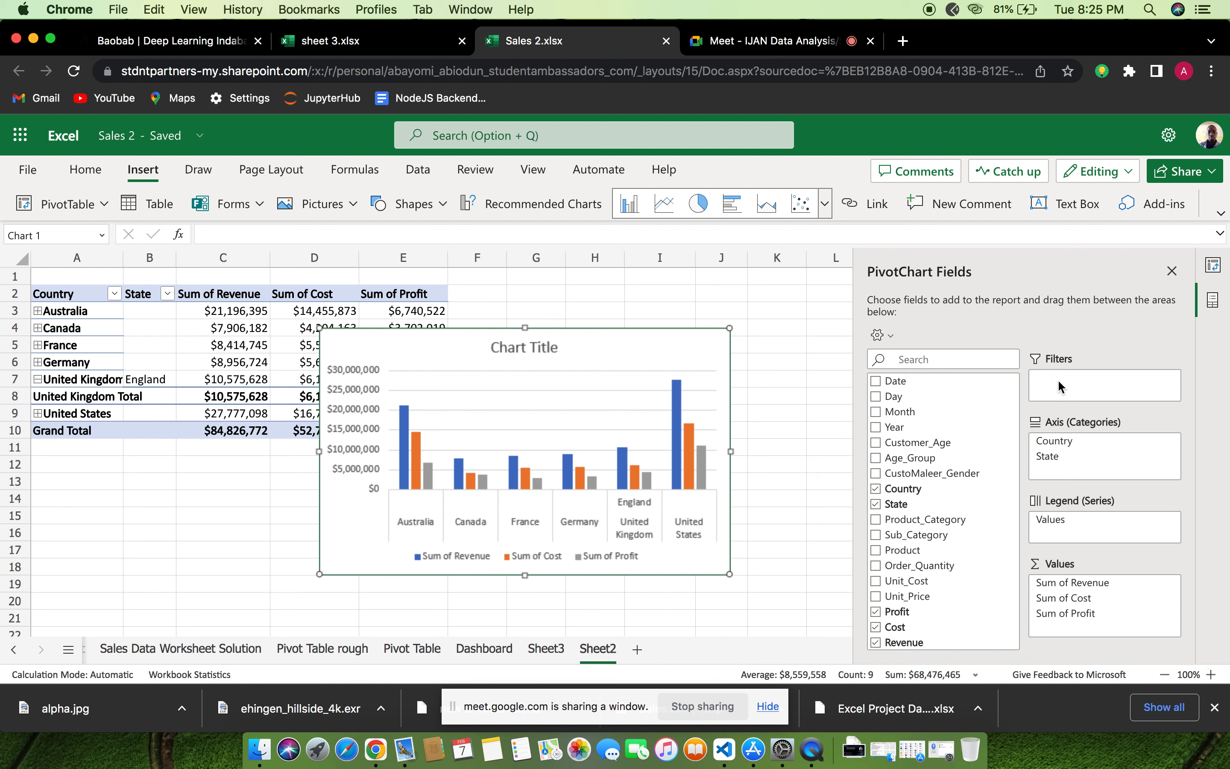
{"action": "left_click", "coordinate": [874, 398]}
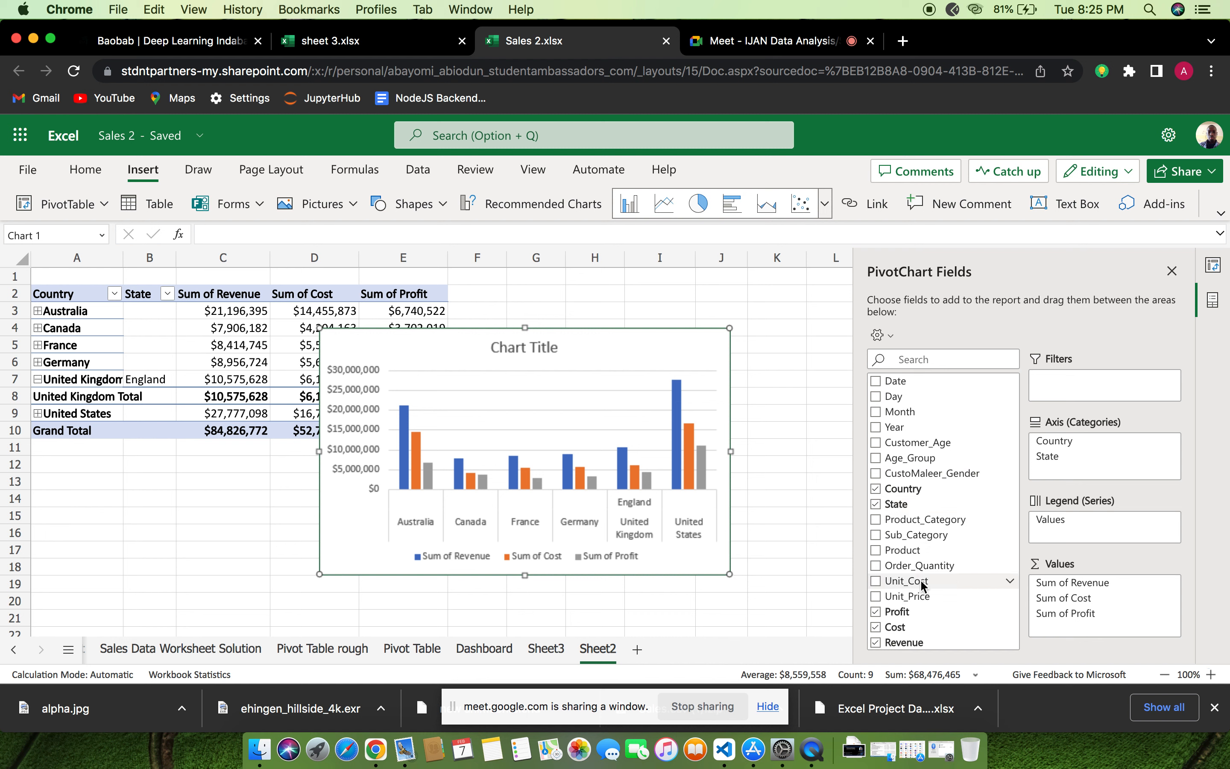
{"action": "scroll", "coordinate": [925, 590], "scroll_direction": "down", "scroll_amount": 1}
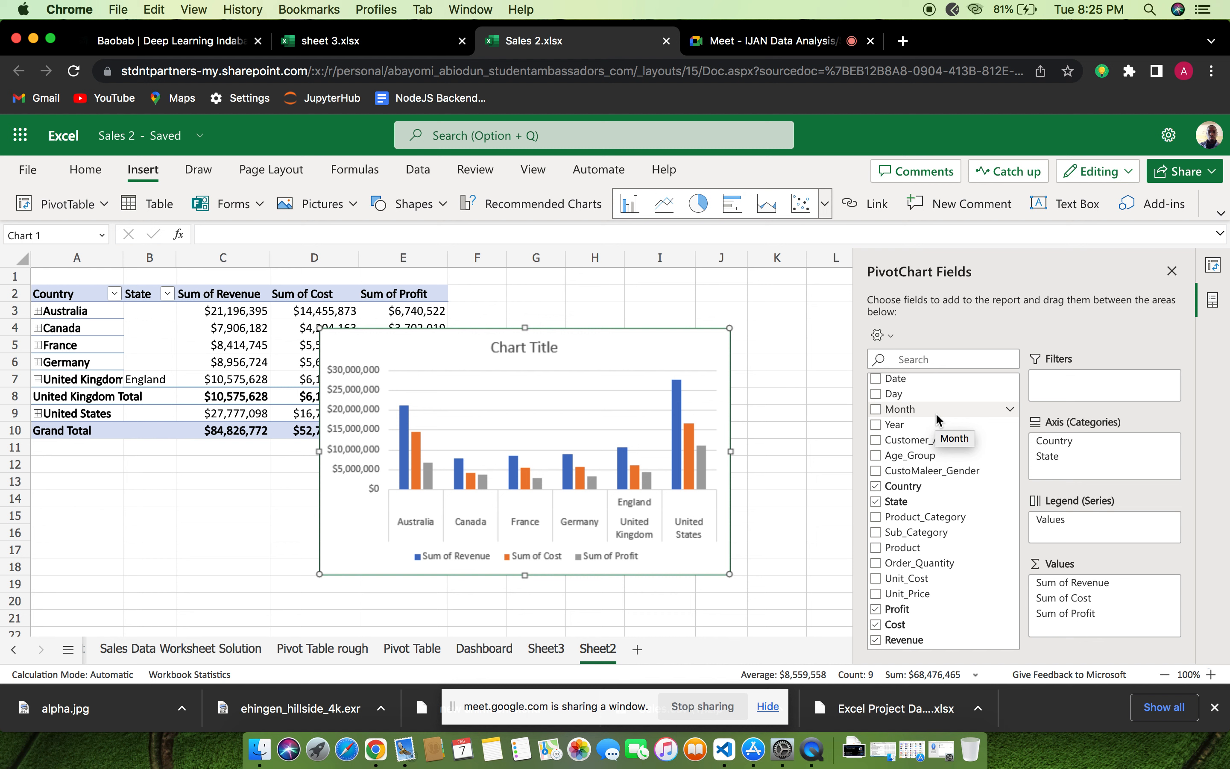
{"action": "scroll", "coordinate": [938, 420], "scroll_direction": "up", "scroll_amount": 1}
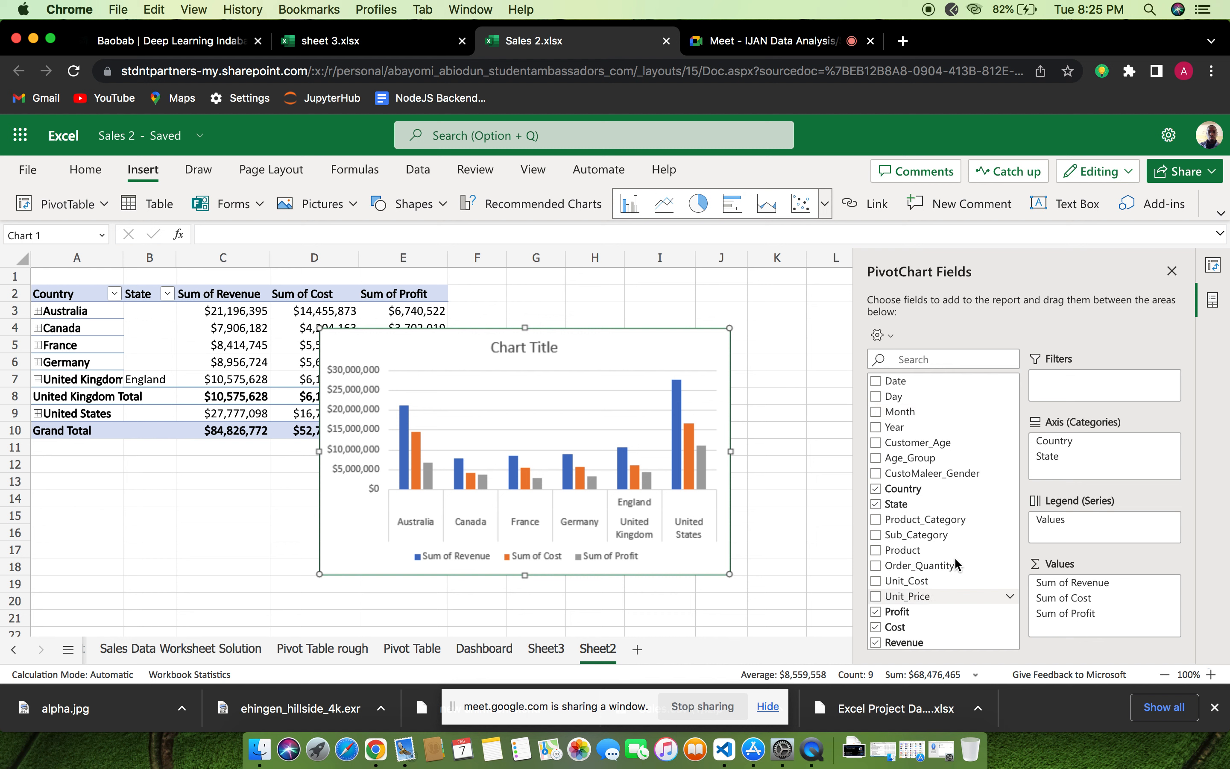
{"action": "left_click_drag", "start_coordinate": [956, 520], "coordinate": [949, 460]}
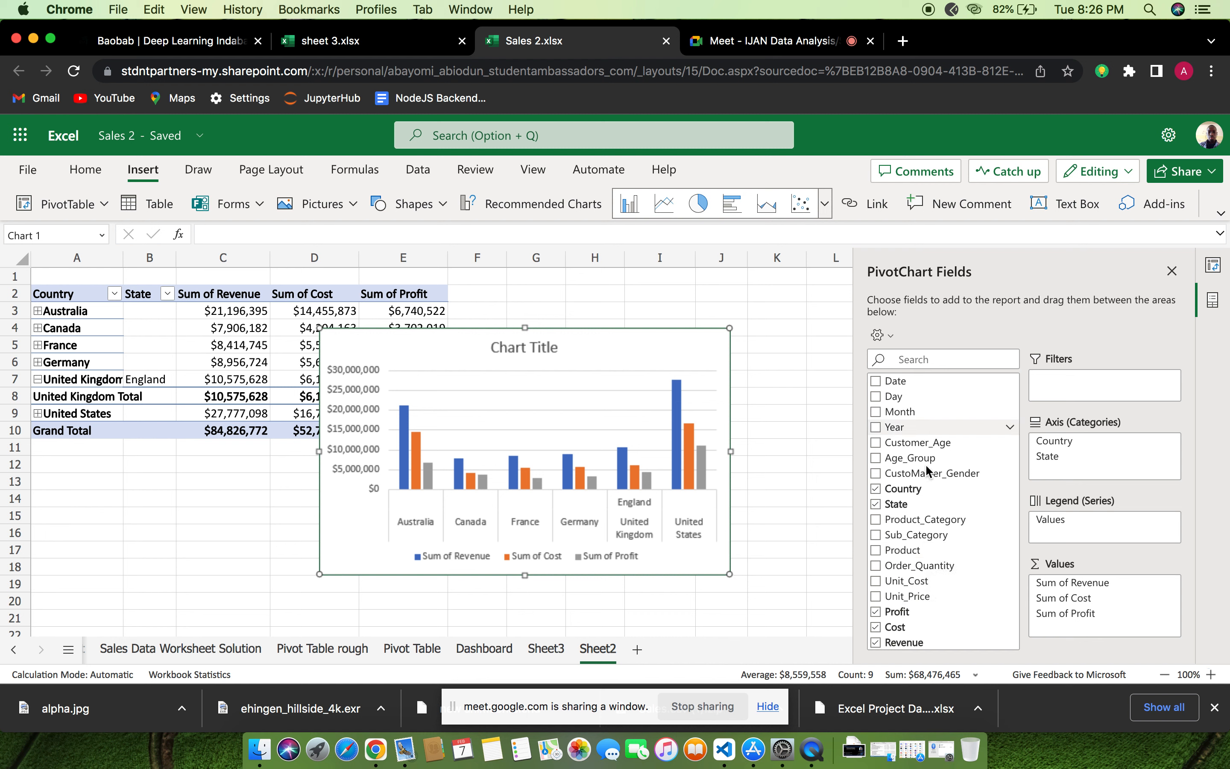
Add CustoMaleer_Gender as a report filter of the PivotChart and its PivotTable
{"action": "left_click", "coordinate": [875, 474]}
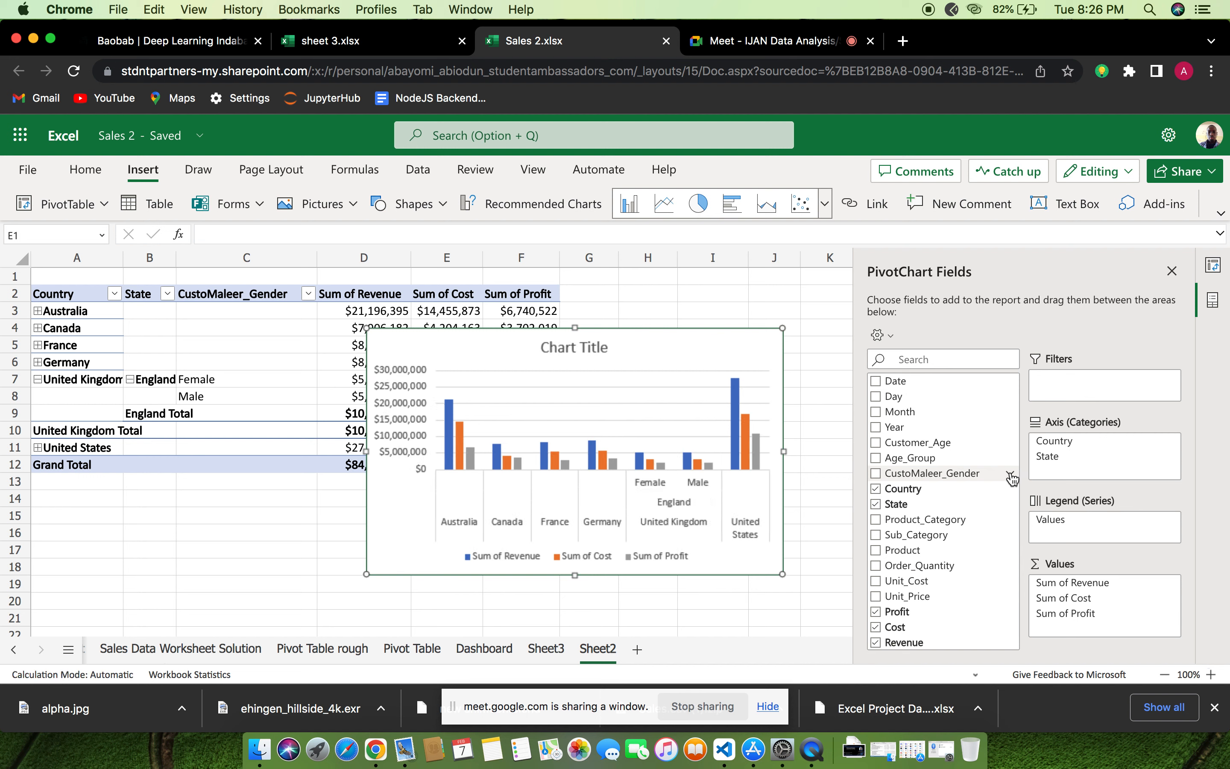
{"action": "left_click", "coordinate": [1010, 473]}
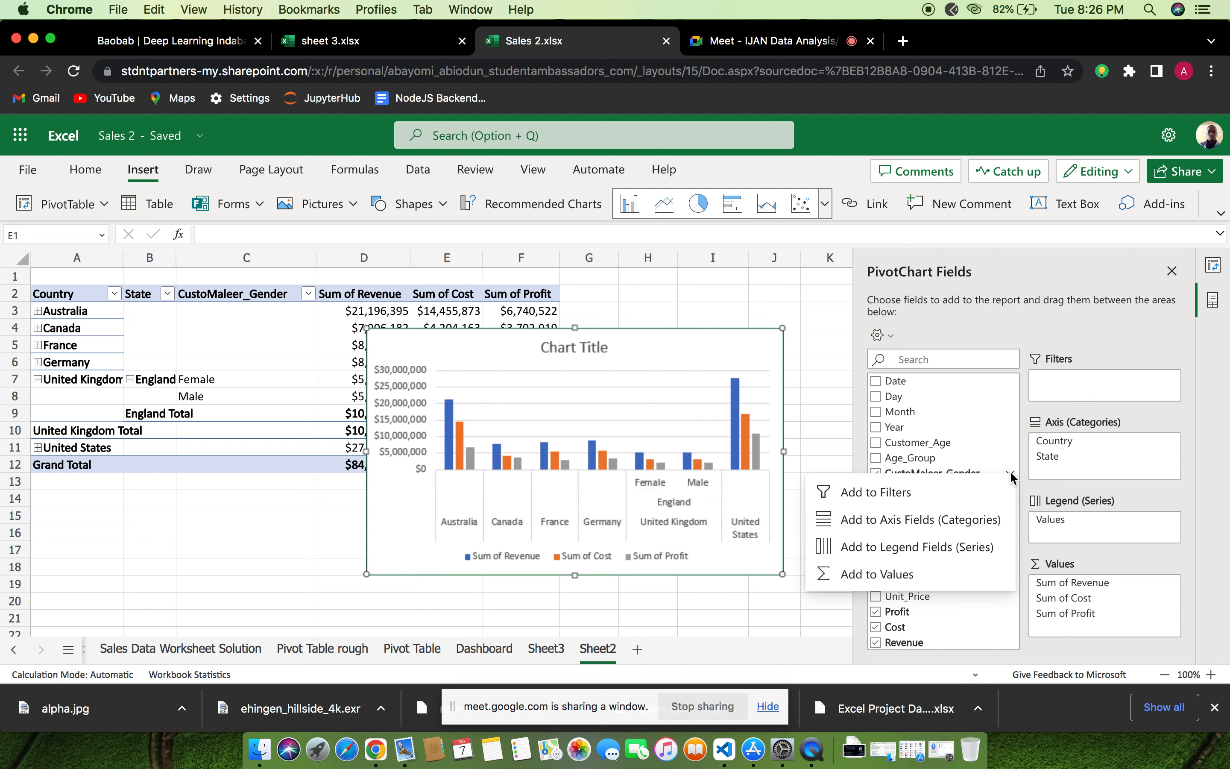
{"action": "left_click", "coordinate": [891, 492]}
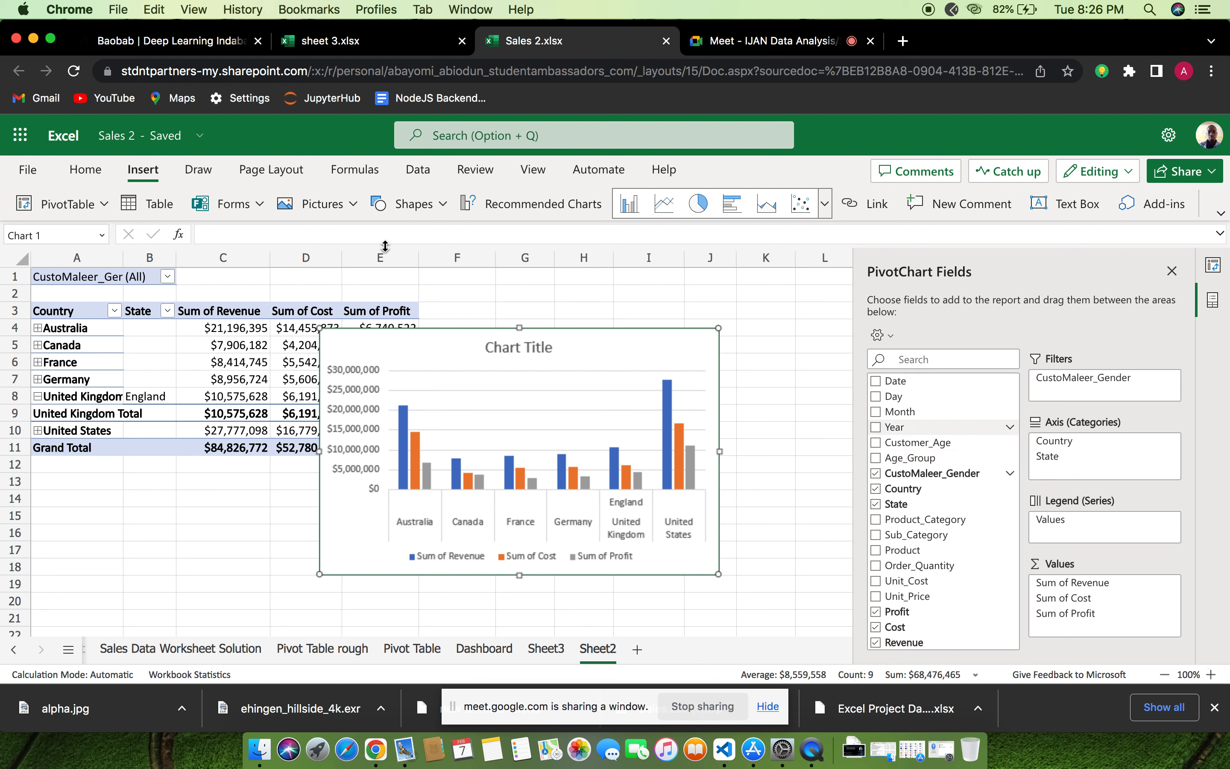
Filter the PivotTable and PivotChart by CustoMaleer_Gender to include Male only
{"action": "left_click", "coordinate": [168, 278]}
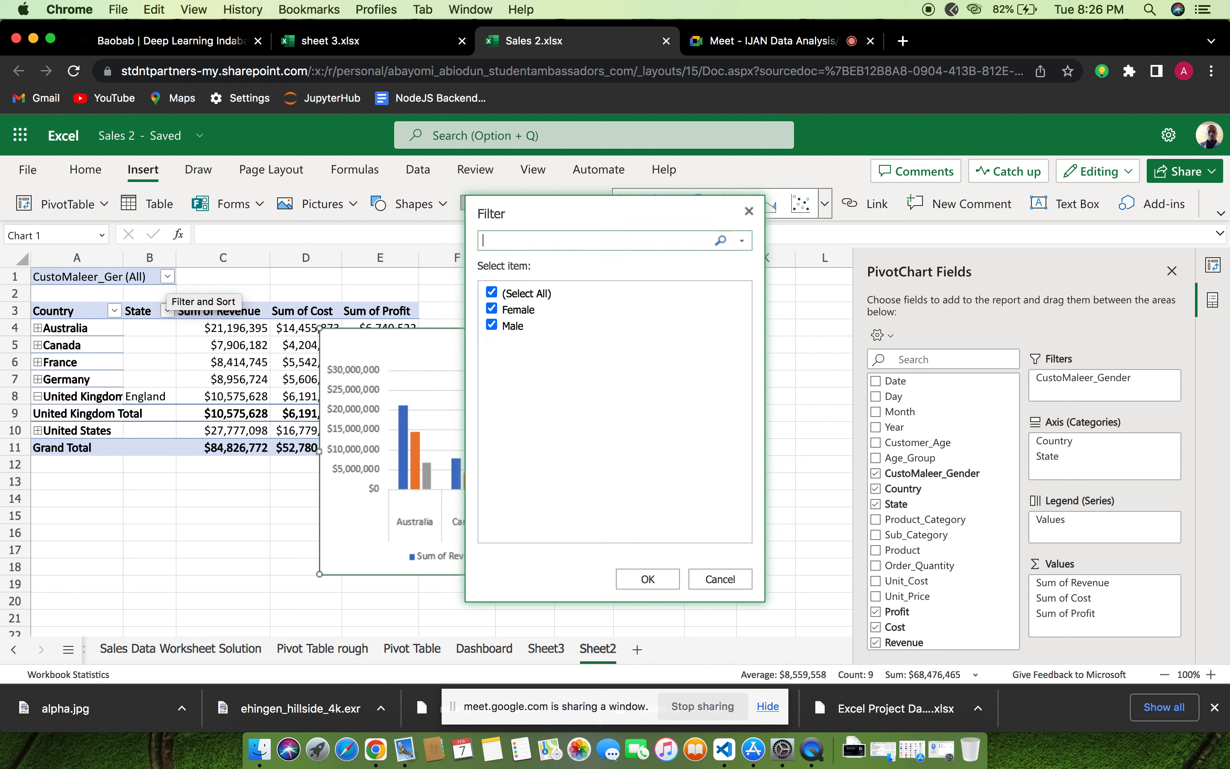
{"action": "left_click", "coordinate": [491, 308]}
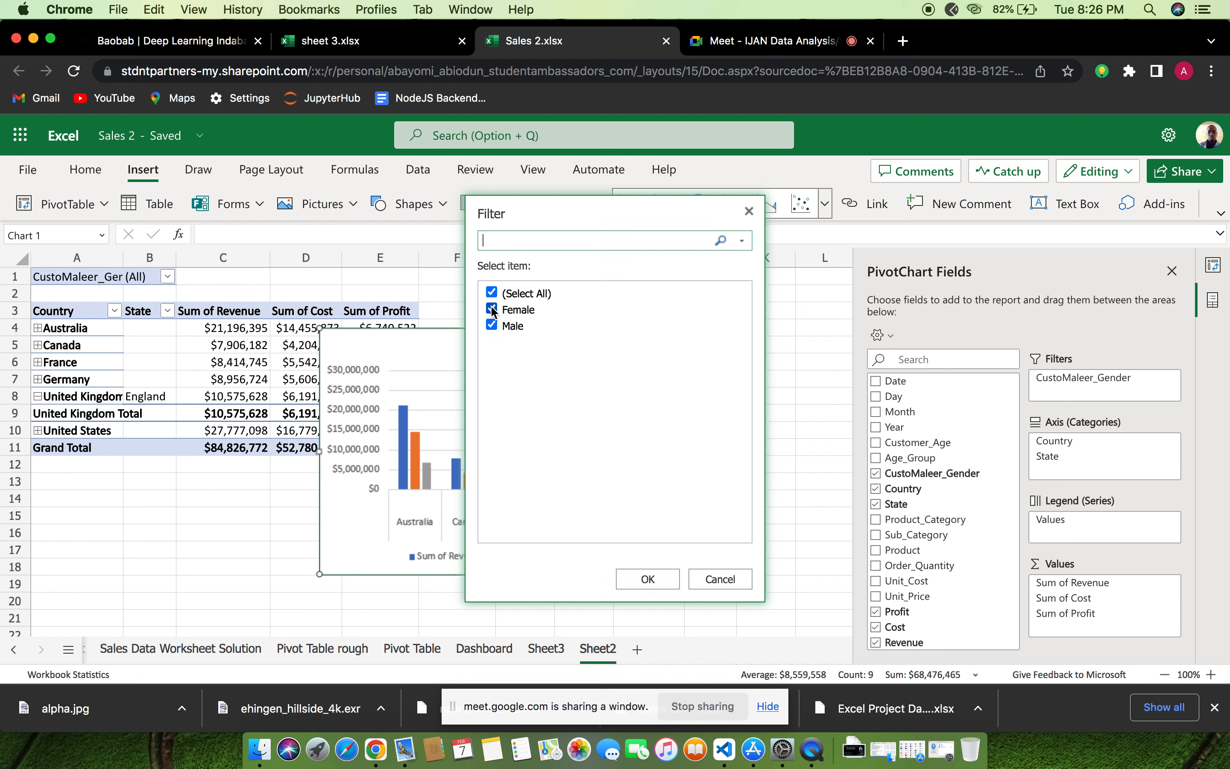
{"action": "left_click", "coordinate": [649, 583]}
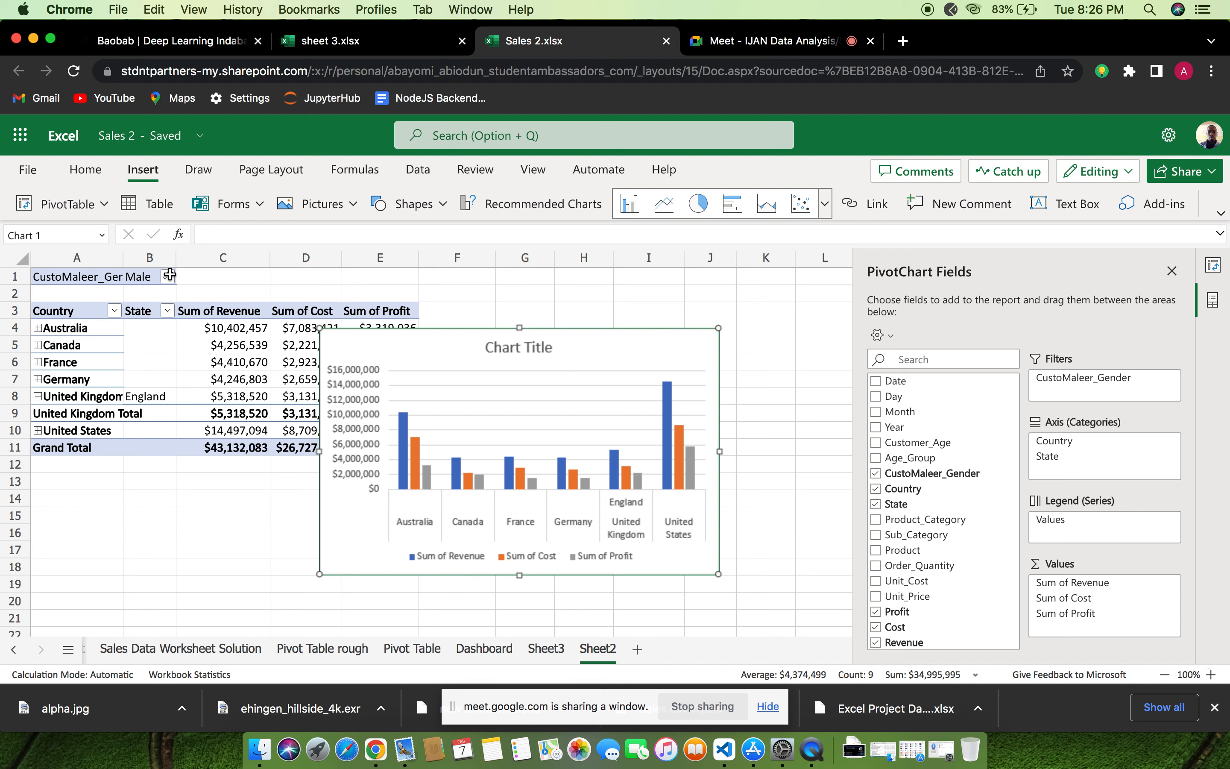
Switch the CustoMaleer_Gender filter of the PivotTable and PivotChart to Female only
{"action": "left_click", "coordinate": [169, 277]}
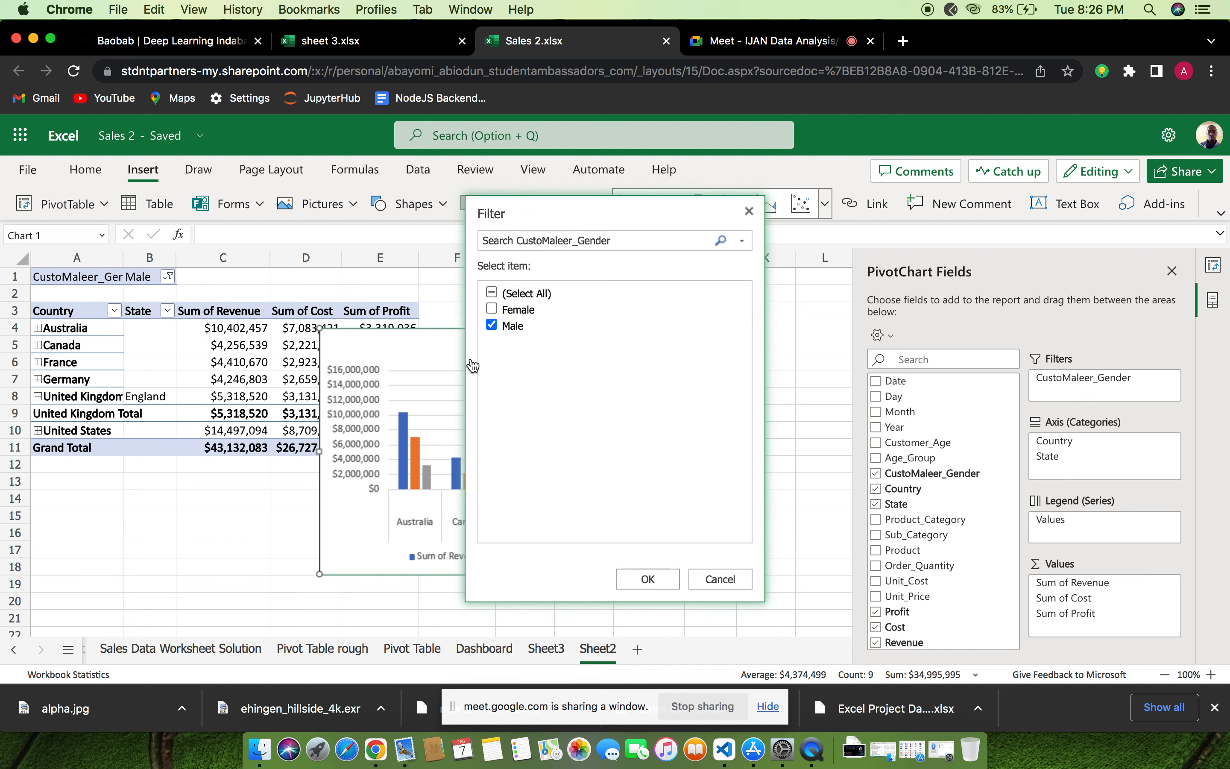
{"action": "left_click", "coordinate": [491, 309]}
{"action": "left_click", "coordinate": [649, 577]}
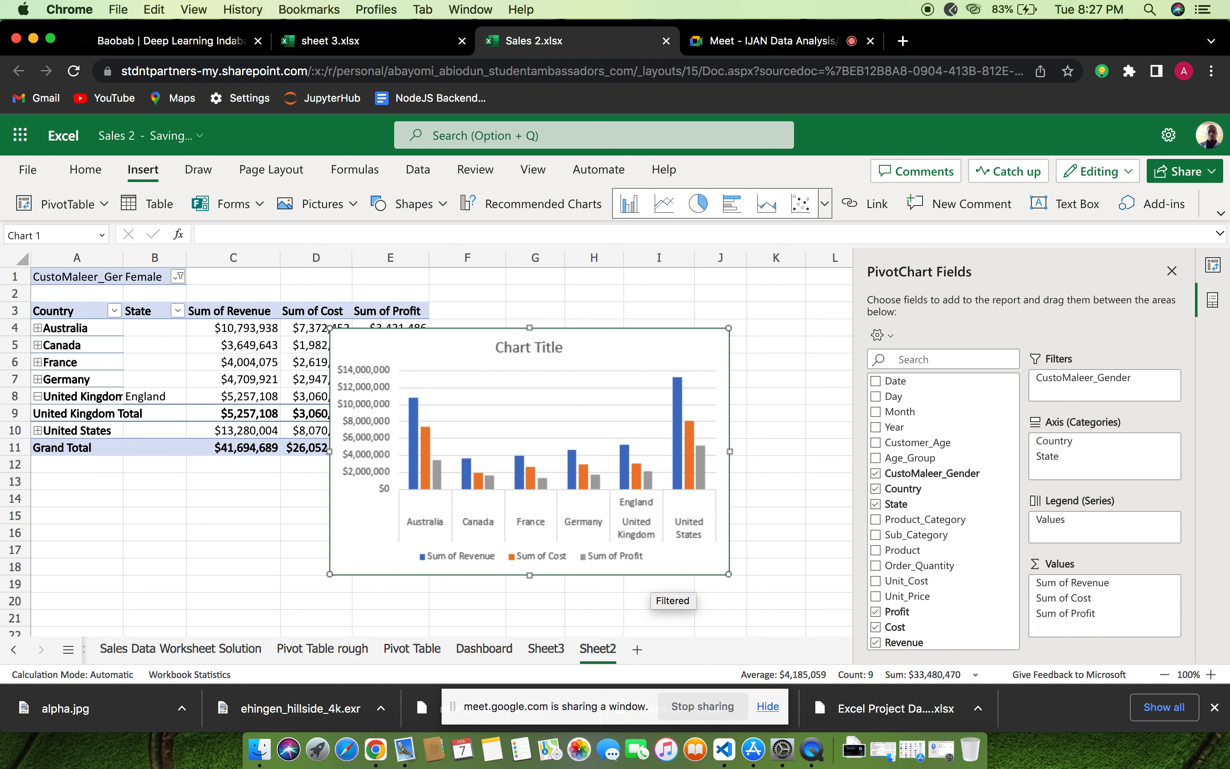
Remove the column PivotChart from Sheet2, keeping only the PivotTable
{"action": "left_click", "coordinate": [547, 415]}
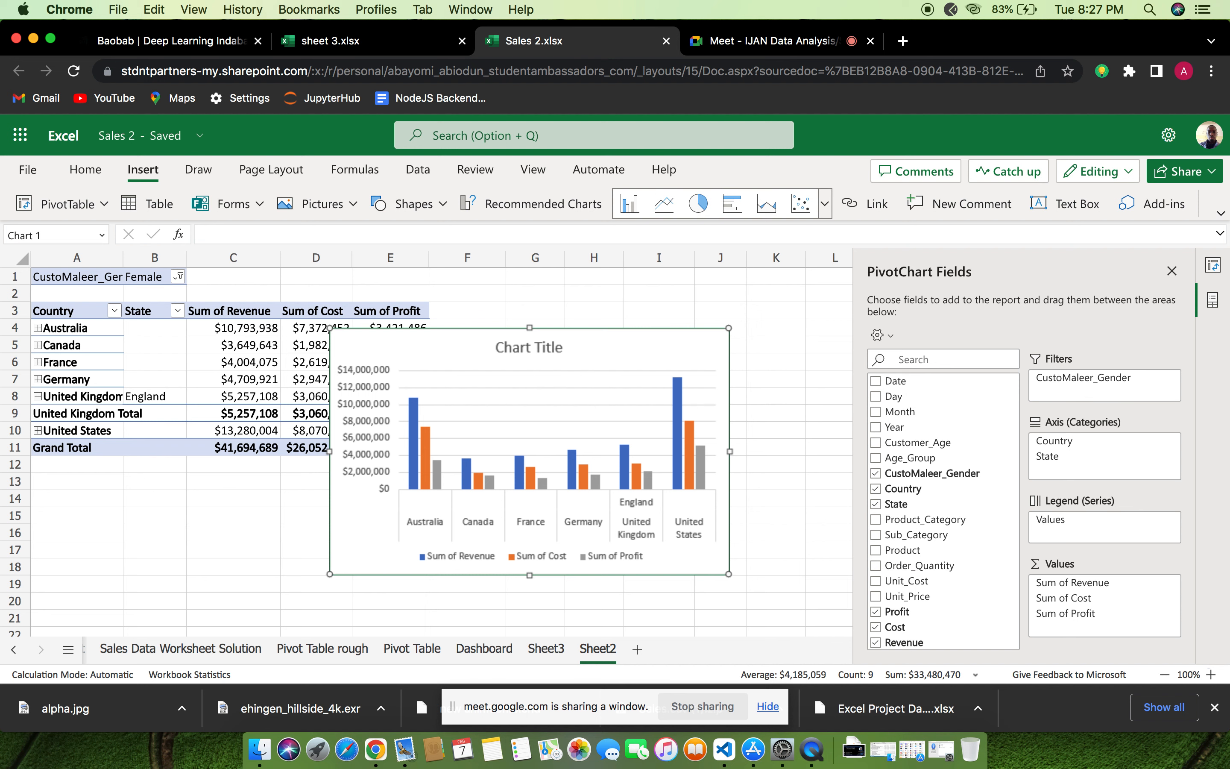
{"action": "left_click_drag", "start_coordinate": [551, 328], "coordinate": [581, 331]}
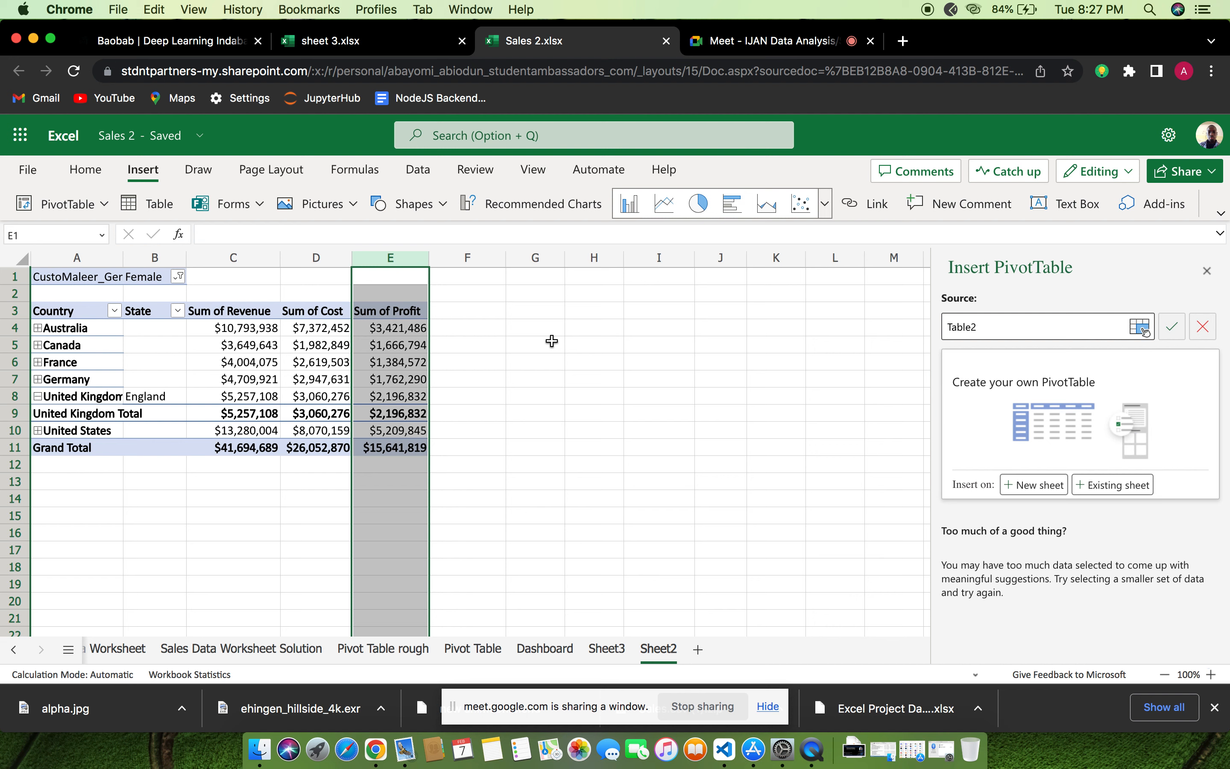
{"action": "left_click", "coordinate": [508, 337]}
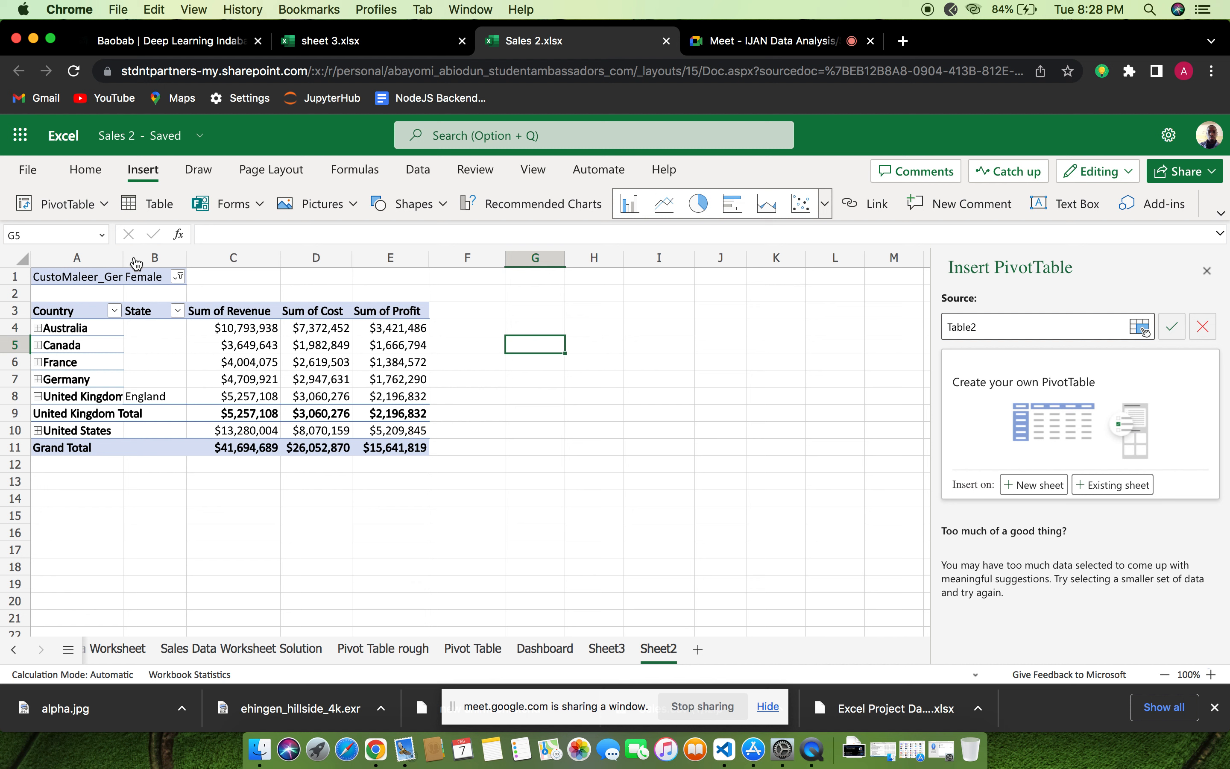
Set the PivotTable's CustoMaleer_Gender filter to Male only
{"action": "left_click", "coordinate": [179, 277]}
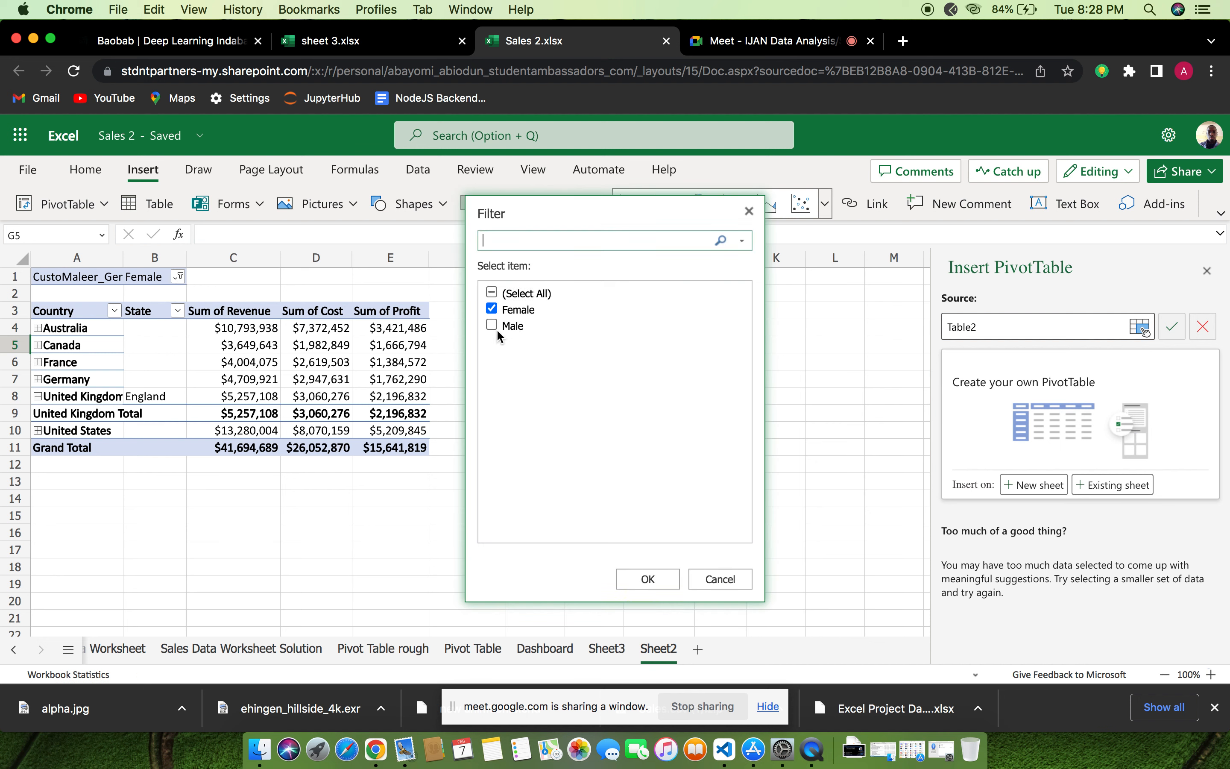
{"action": "left_click", "coordinate": [491, 325]}
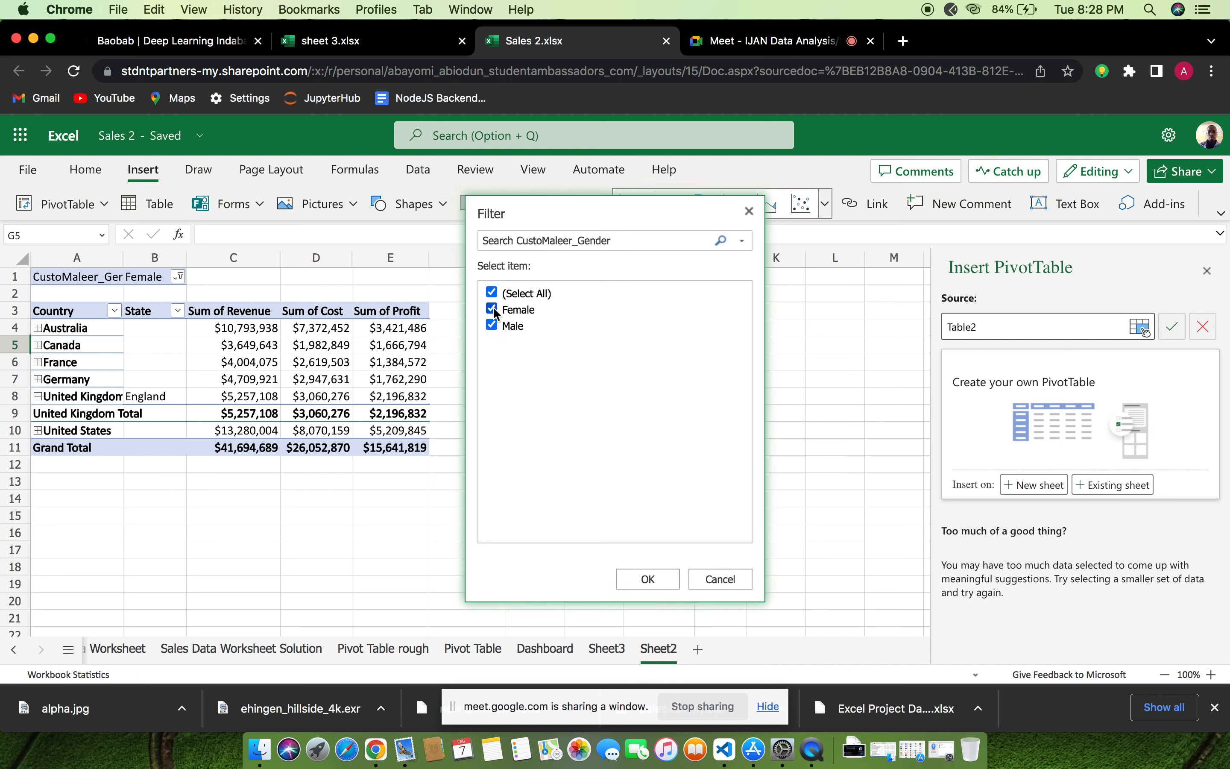
{"action": "left_click", "coordinate": [649, 579]}
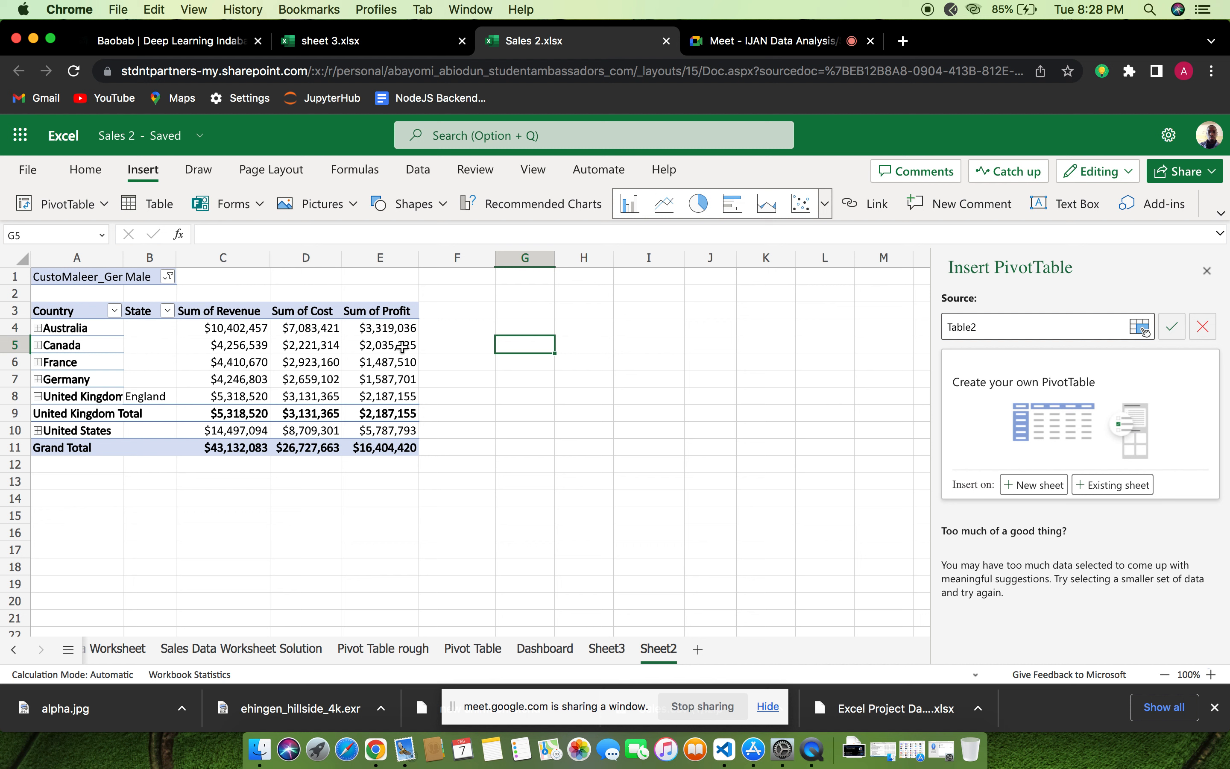
Reset the PivotTable's CustoMaleer_Gender filter to include all items
{"action": "left_click", "coordinate": [168, 276]}
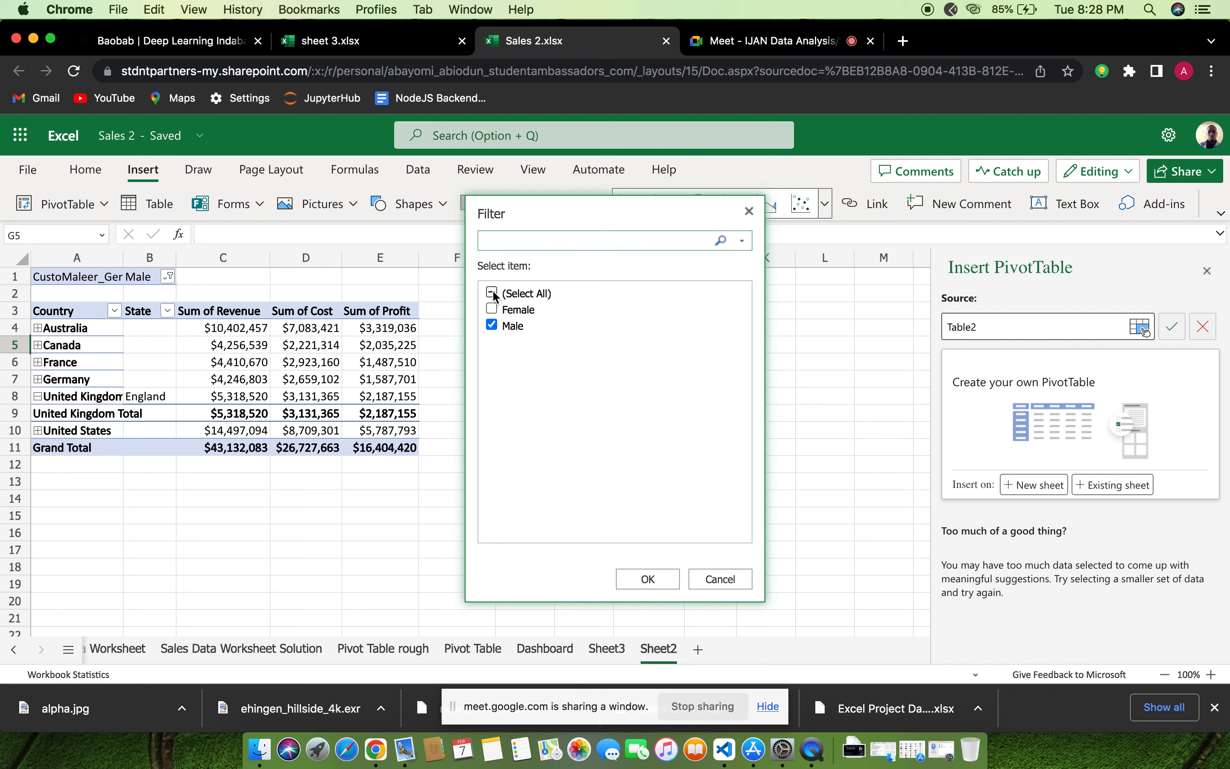
{"action": "left_click", "coordinate": [491, 293]}
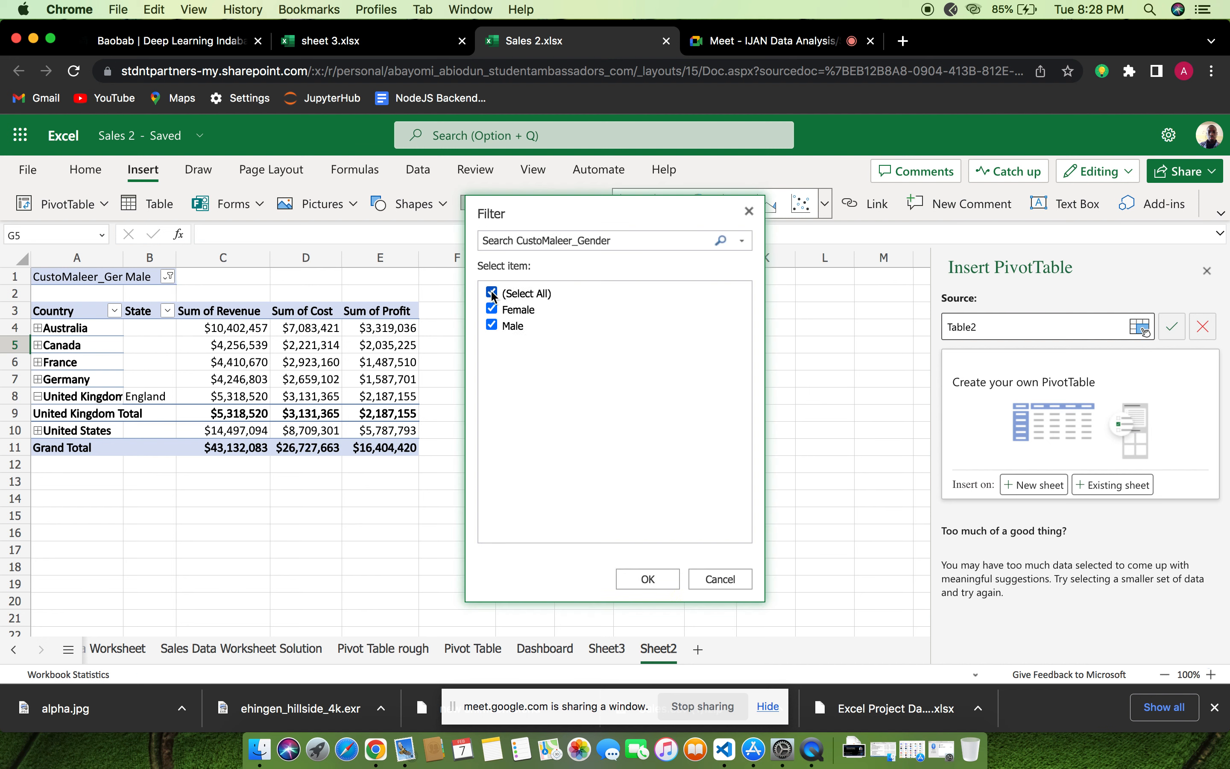
{"action": "left_click", "coordinate": [645, 579]}
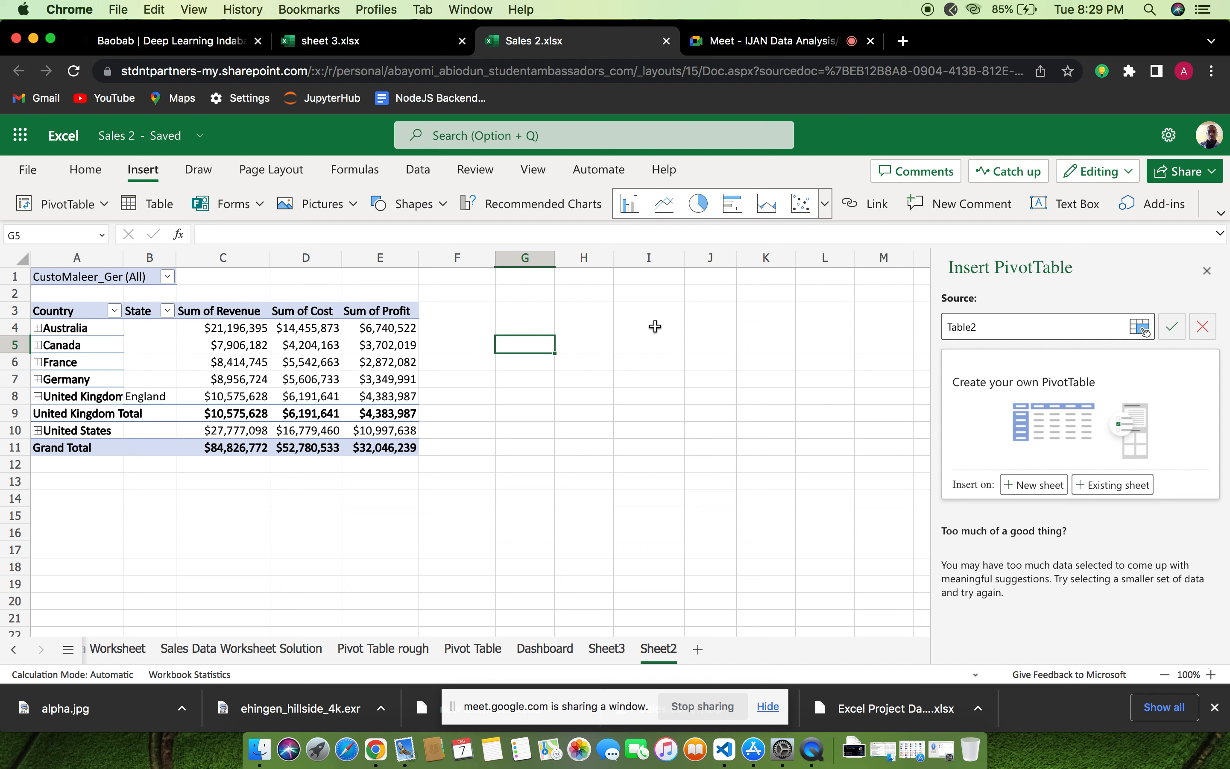
Check the Google Meet call and the sheet 3 workbook, returning to the Sales 2 workbook in Excel
{"action": "left_click", "coordinate": [765, 49]}
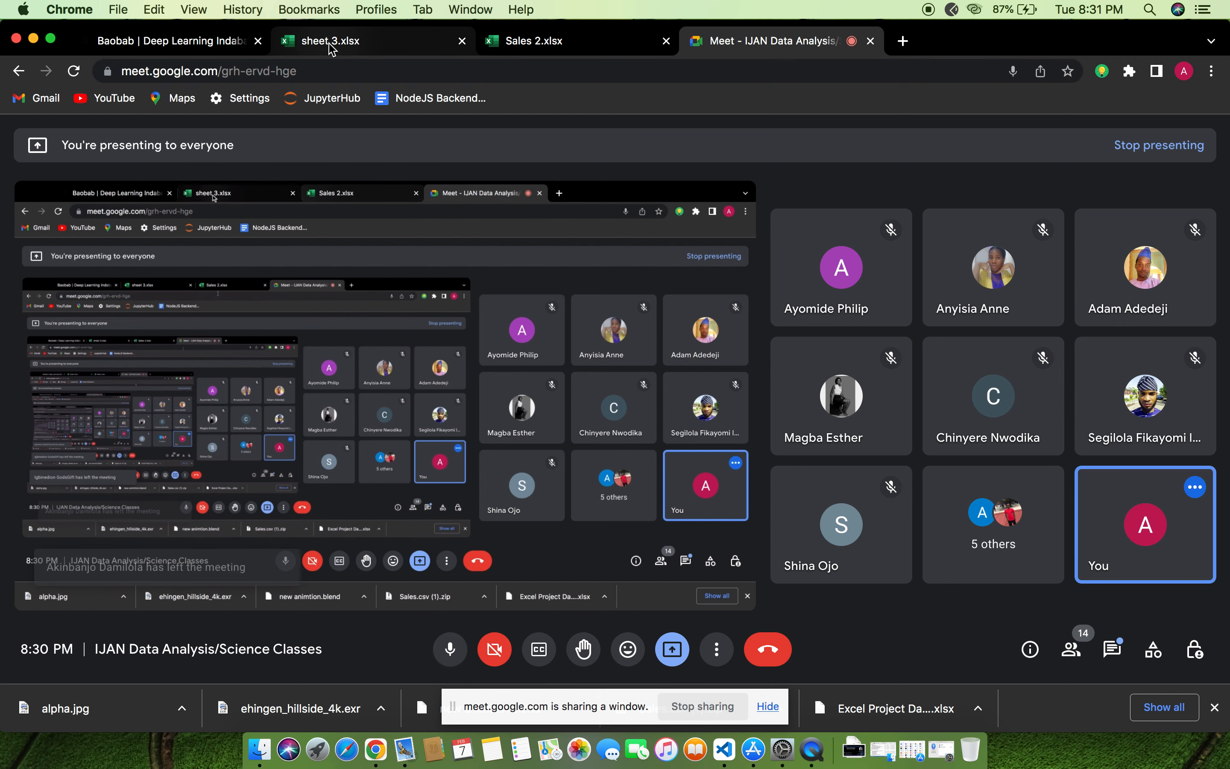
{"action": "left_click", "coordinate": [331, 44]}
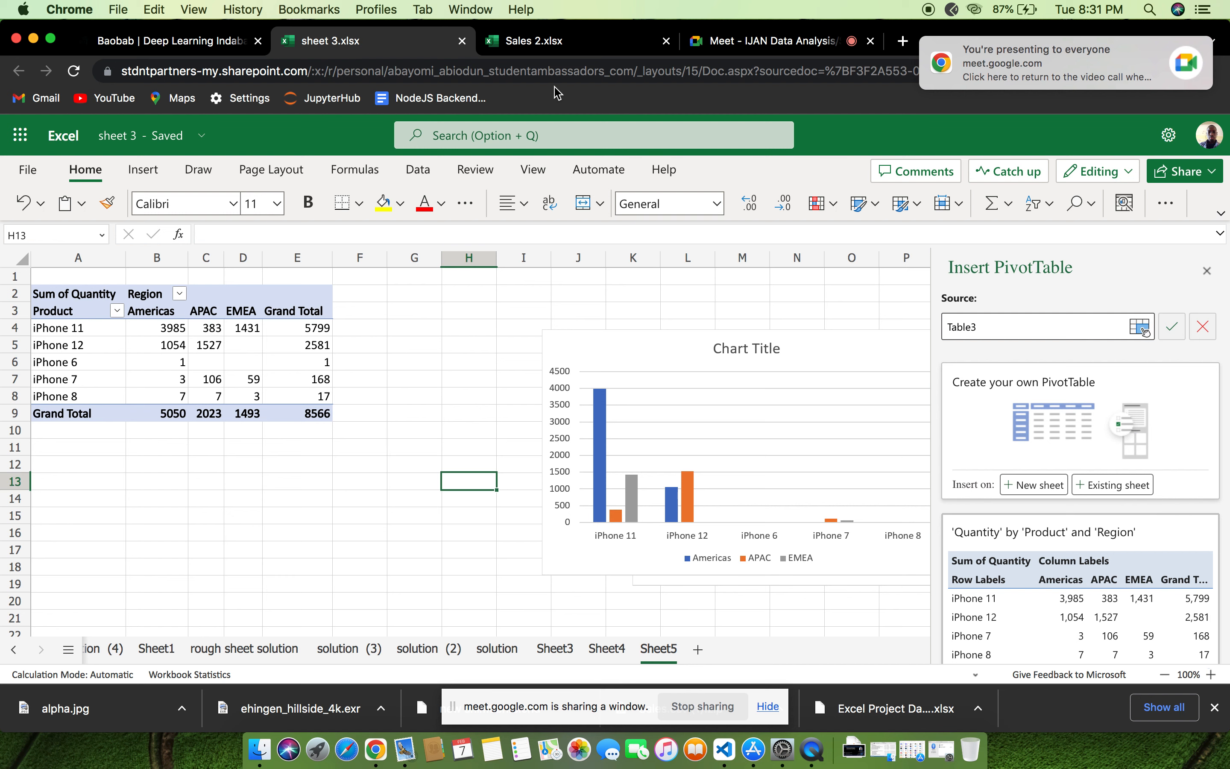
{"action": "left_click", "coordinate": [546, 43]}
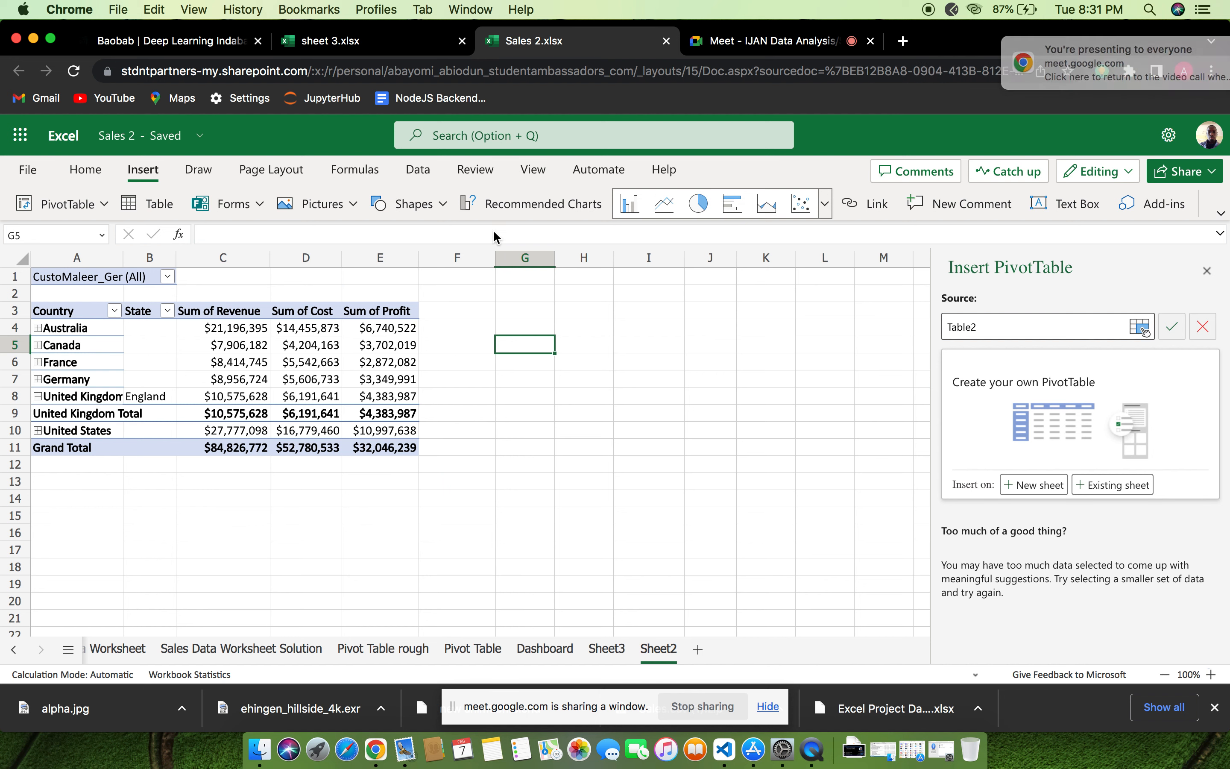
Select the Sum of Revenue header and review the placement options for the CustoMaleer_Gender field
{"action": "left_click", "coordinate": [289, 338]}
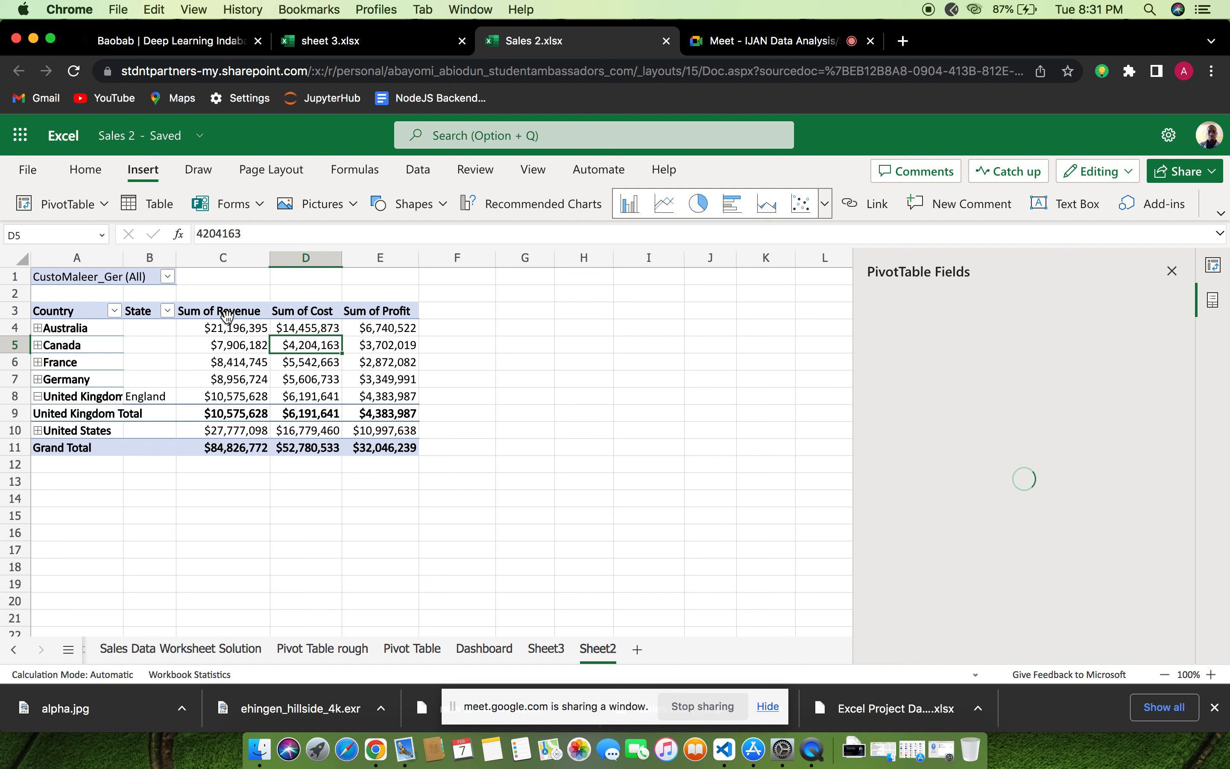
{"action": "left_click", "coordinate": [227, 316]}
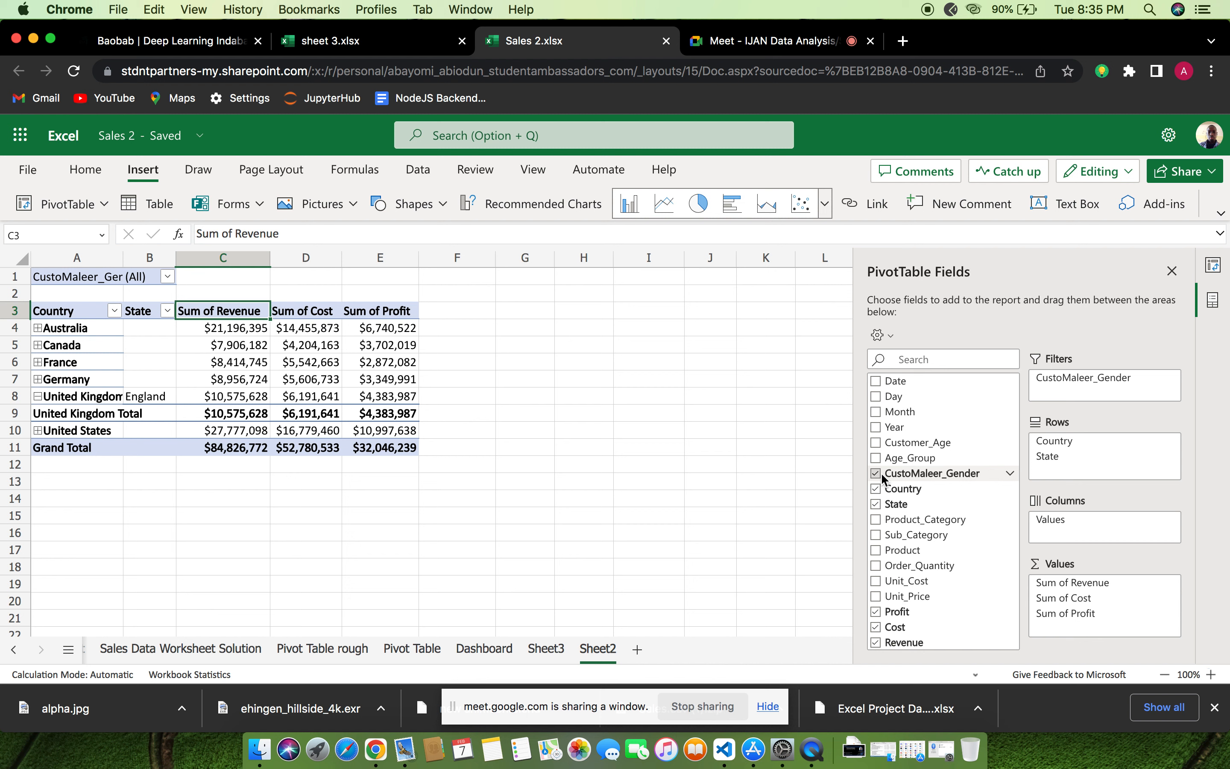
{"action": "left_click", "coordinate": [1009, 472]}
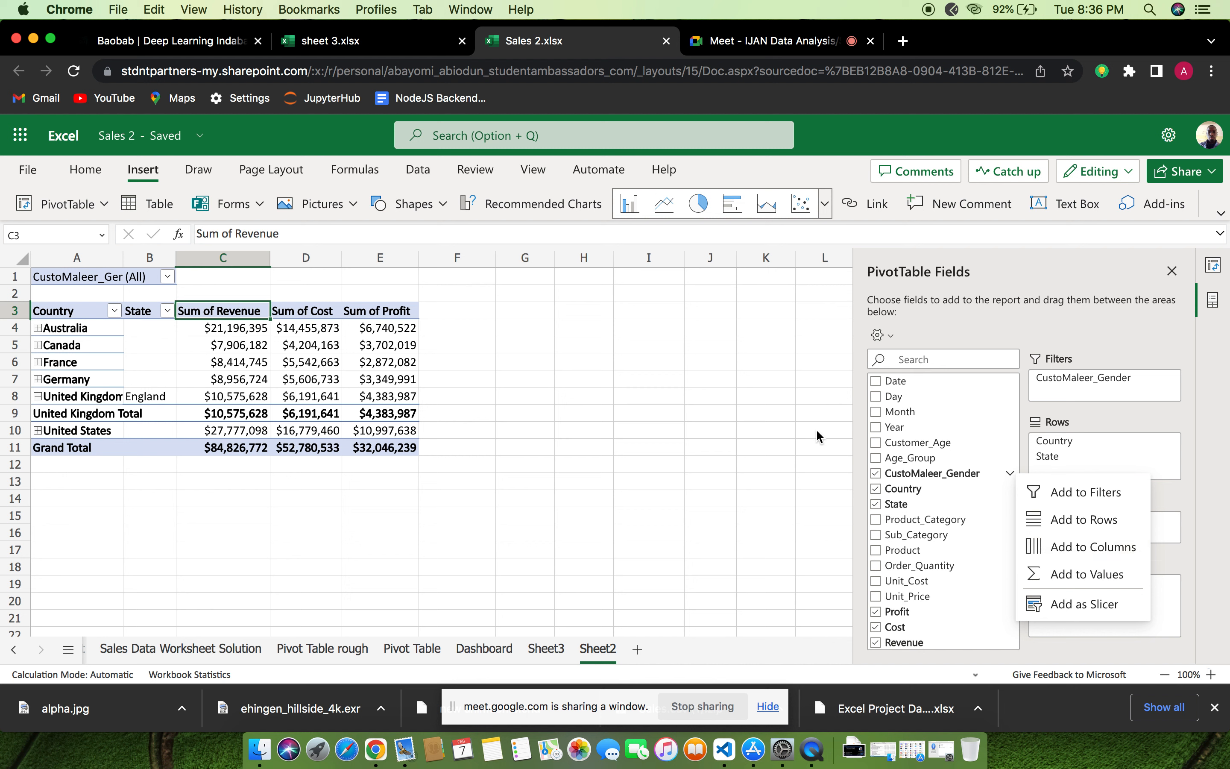
{"action": "key", "text": "Escape"}
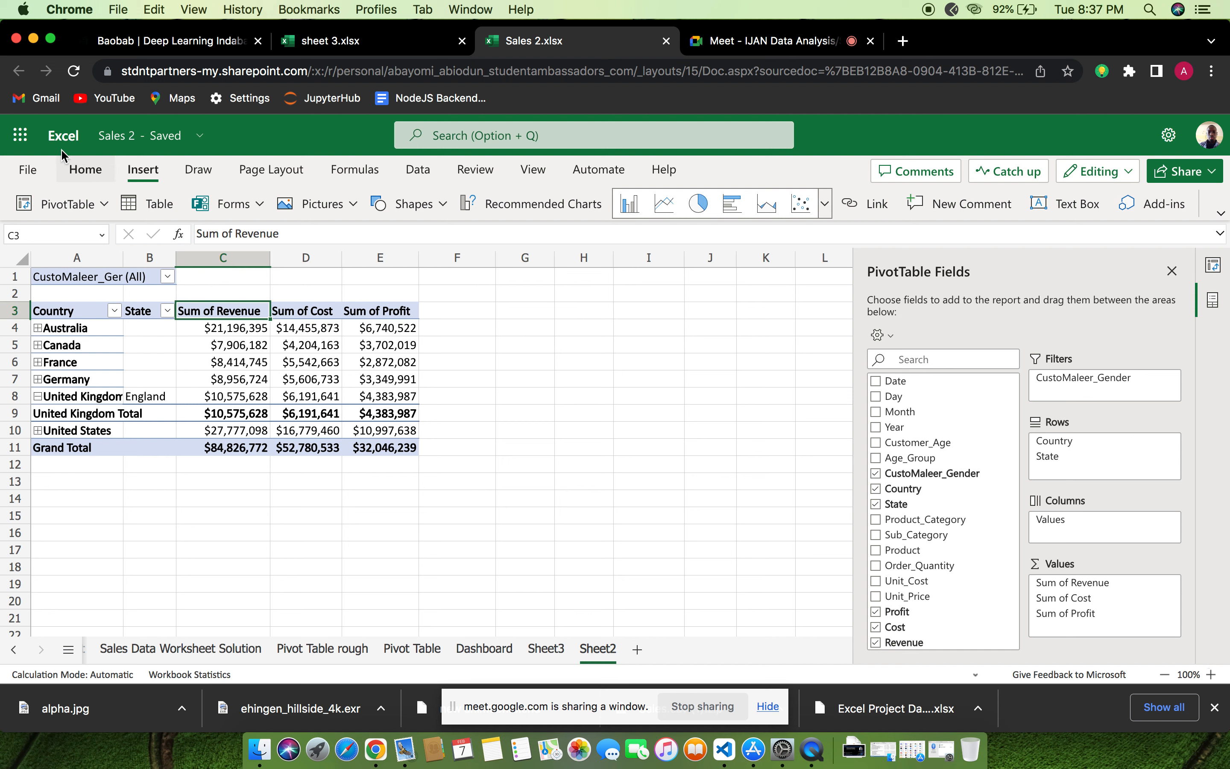
Review the available number formats for the Sum of Revenue header cell without changing the format
{"action": "left_click", "coordinate": [83, 171]}
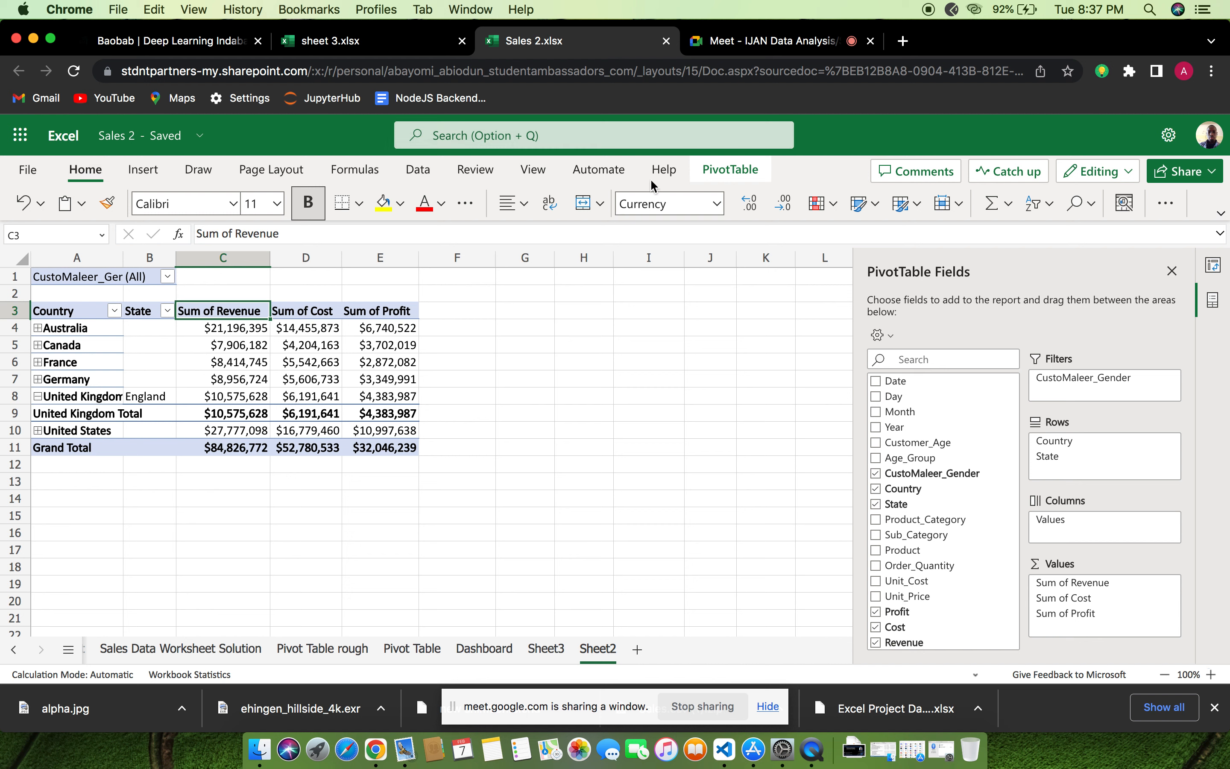
{"action": "left_click", "coordinate": [717, 204]}
{"action": "left_click", "coordinate": [717, 203]}
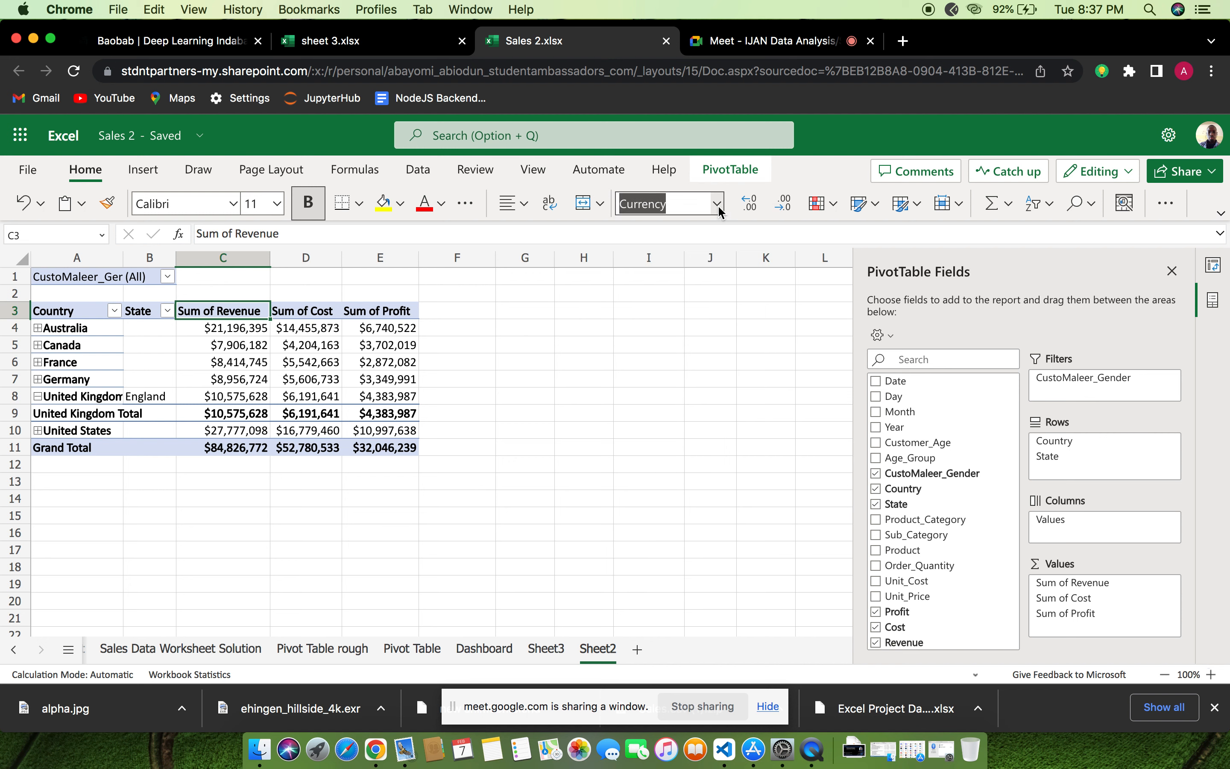
{"action": "left_click", "coordinate": [718, 205]}
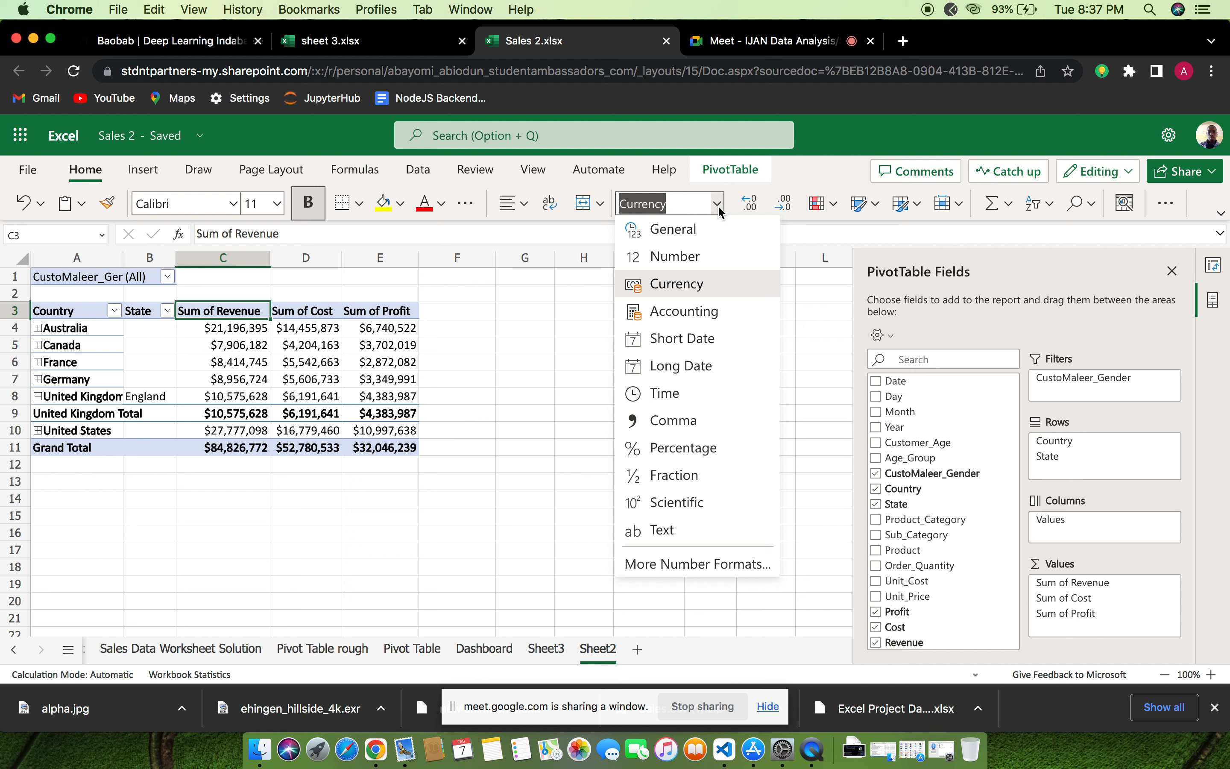
{"action": "left_click", "coordinate": [718, 206]}
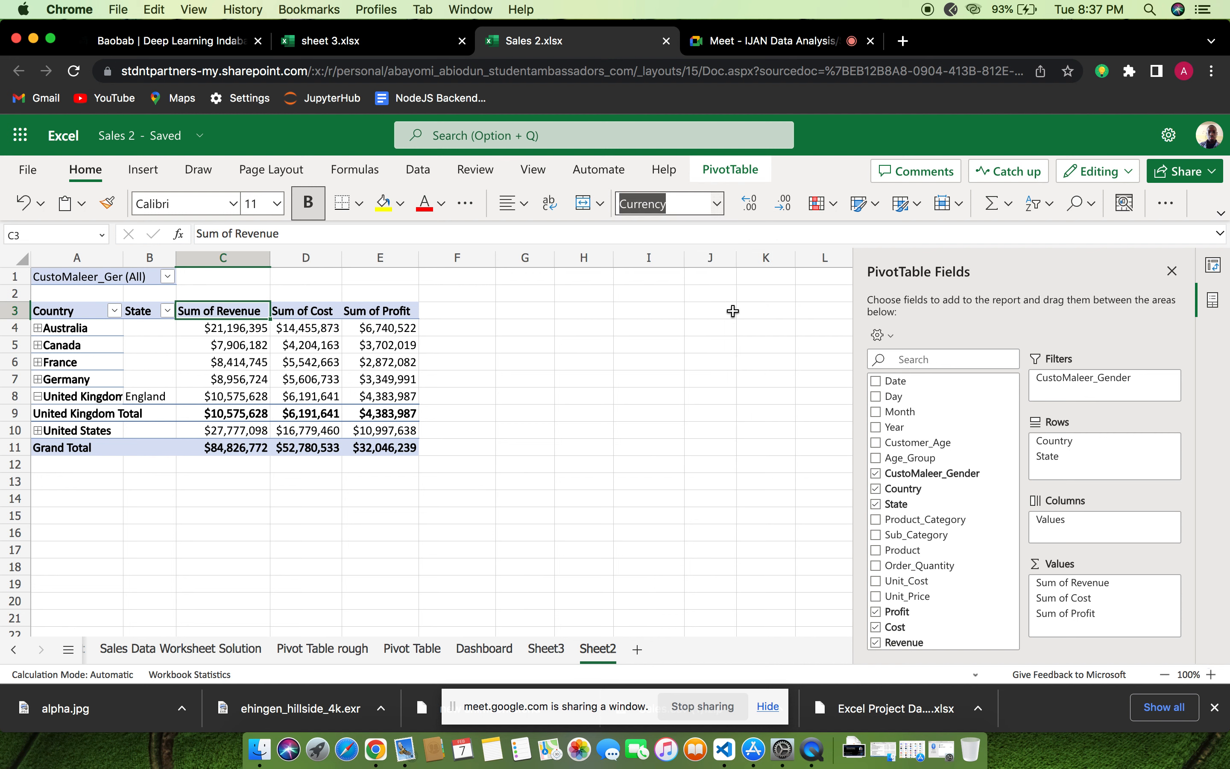